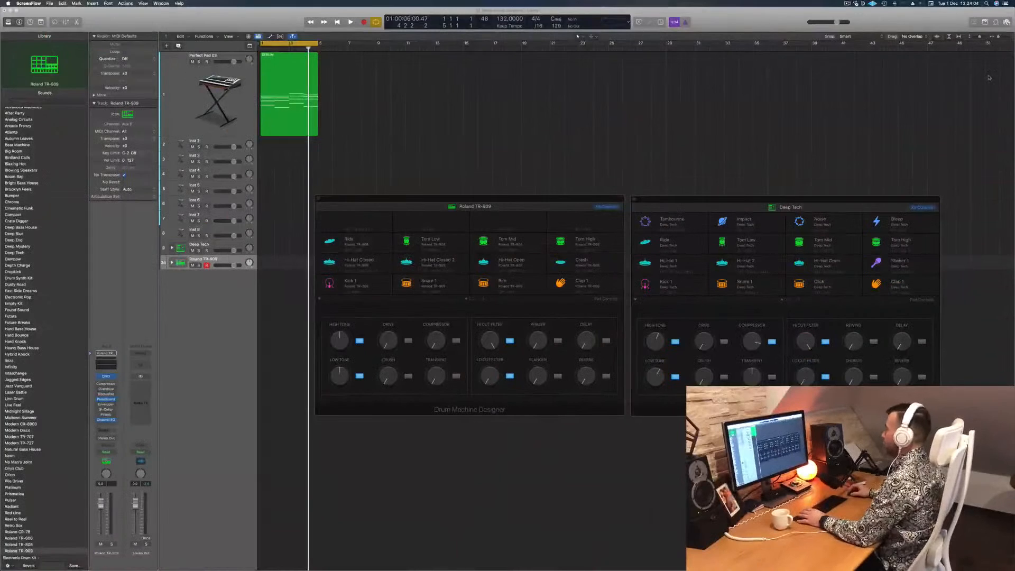
# Select the Perfect Pad 03 track and play its chord loop.
pyautogui.click(235, 108)
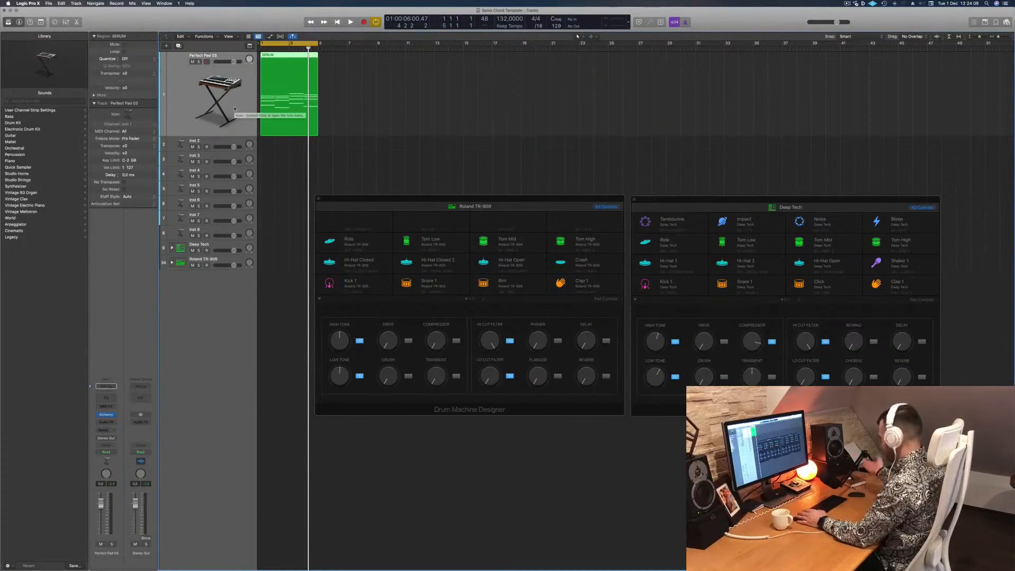
pyautogui.press('space')
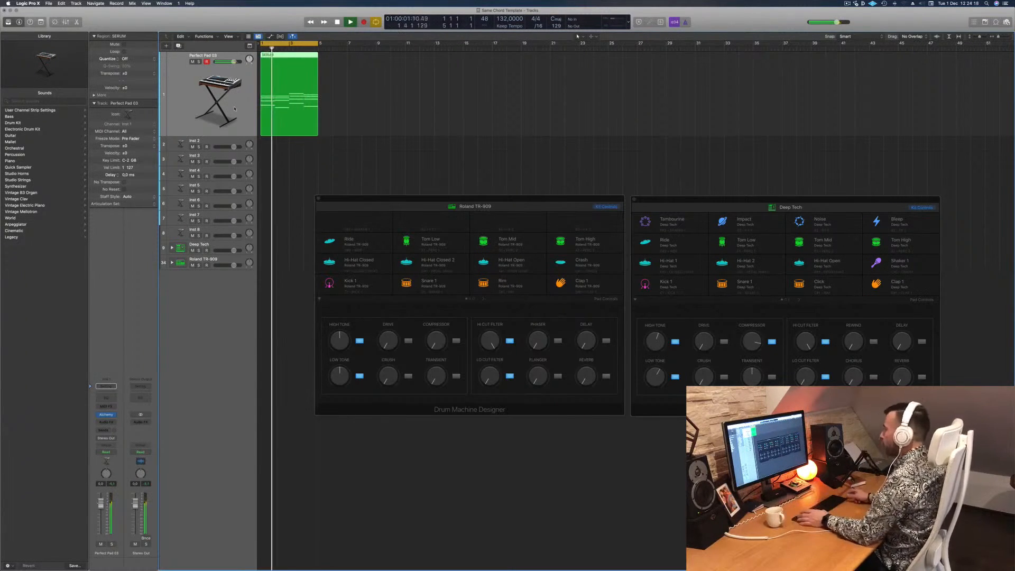
pyautogui.press('space')
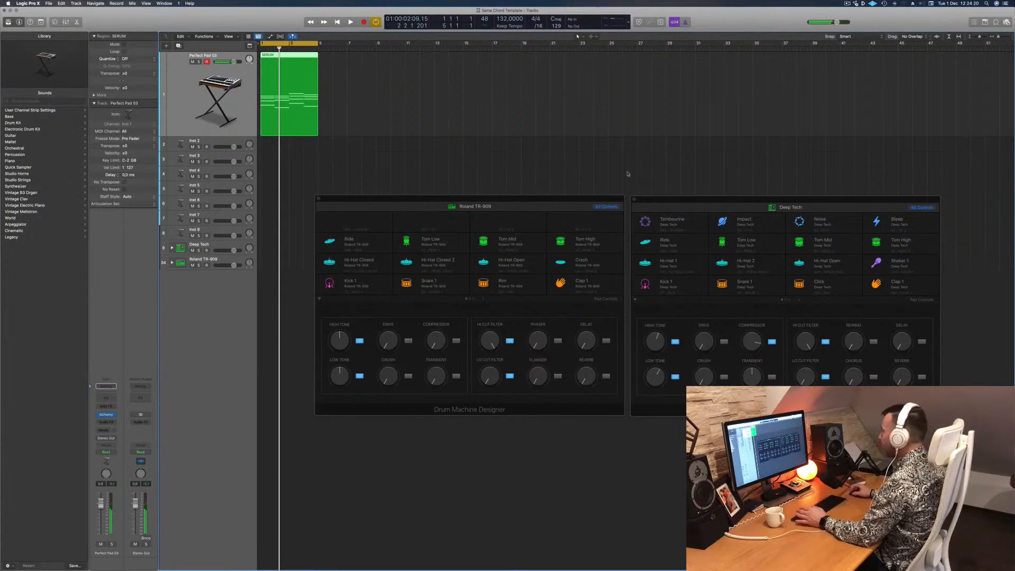
# Clear the Roland TR-909 window off the arrangement, expand that track stack and audition its kick with Musical Typing.
pyautogui.moveTo(559, 201); pyautogui.dragTo(869, 89)
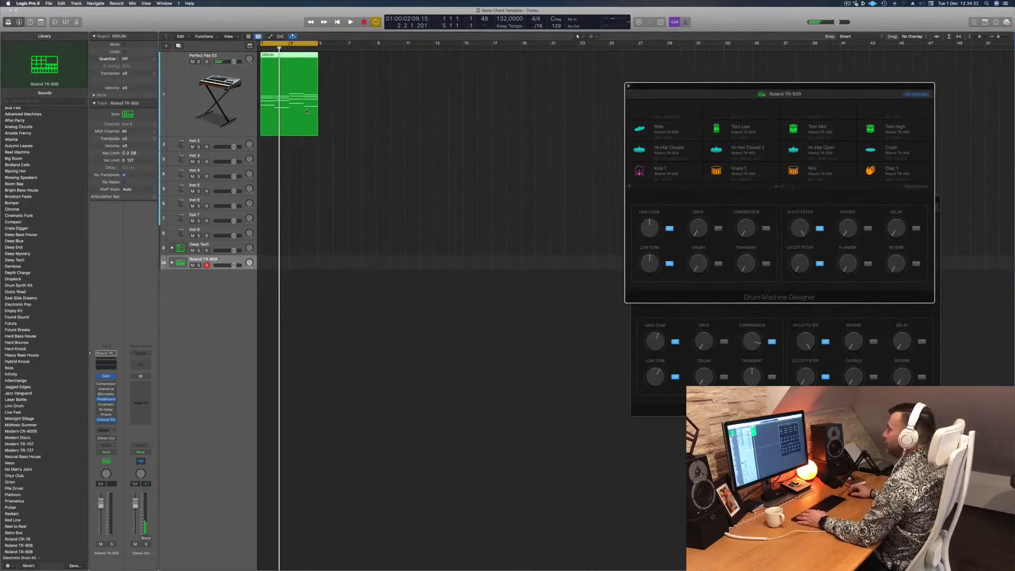
pyautogui.click(172, 263)
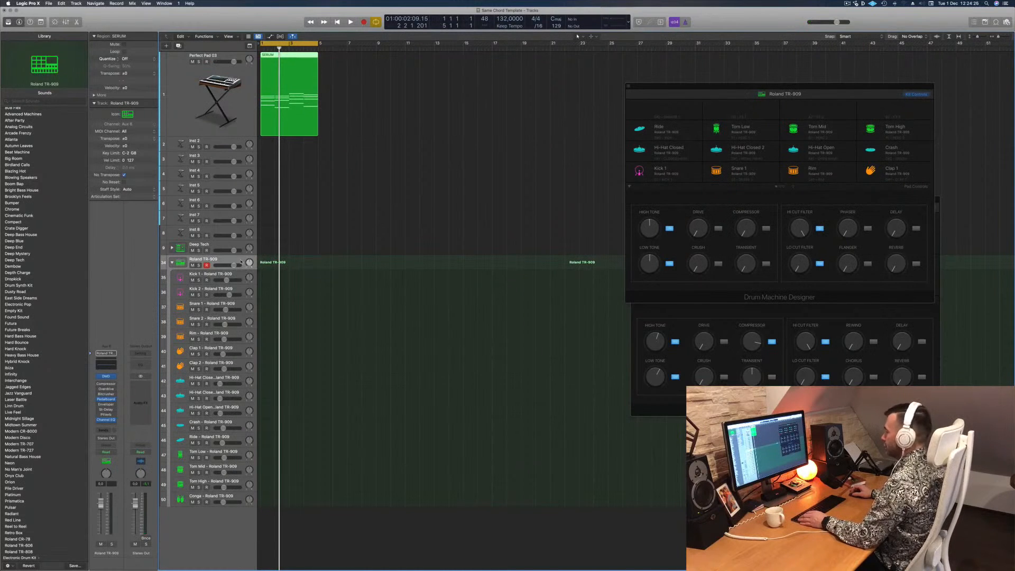
pyautogui.press('super+k')
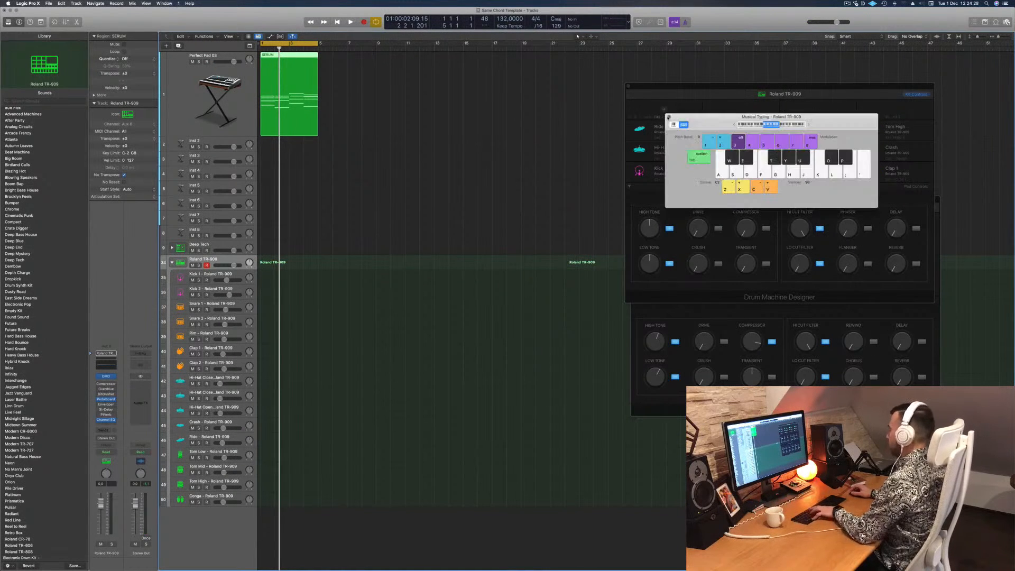
pyautogui.press('a')
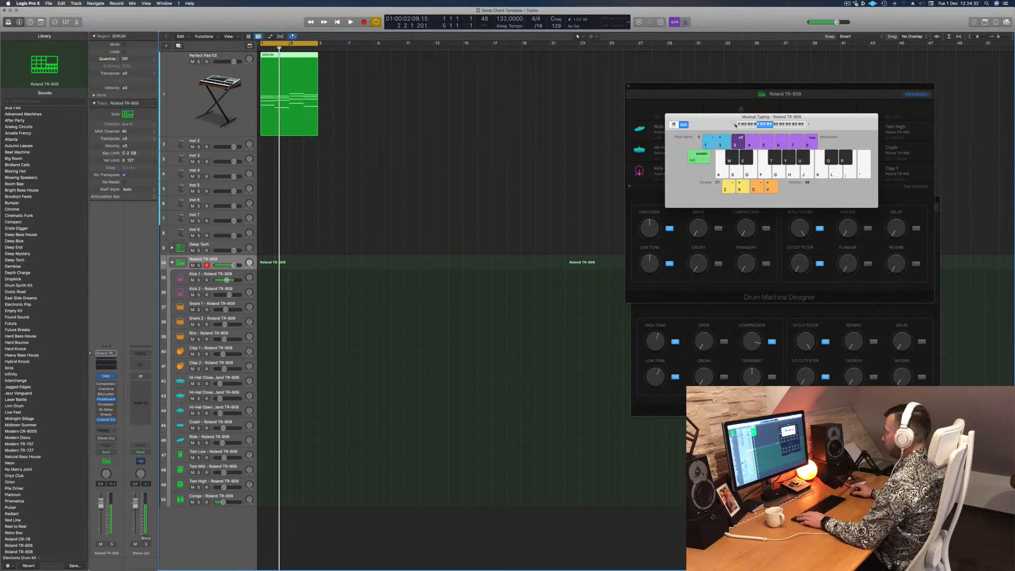
# Record a one-bar, four-hit kick pattern on the Roland TR-909 track.
pyautogui.press('space')
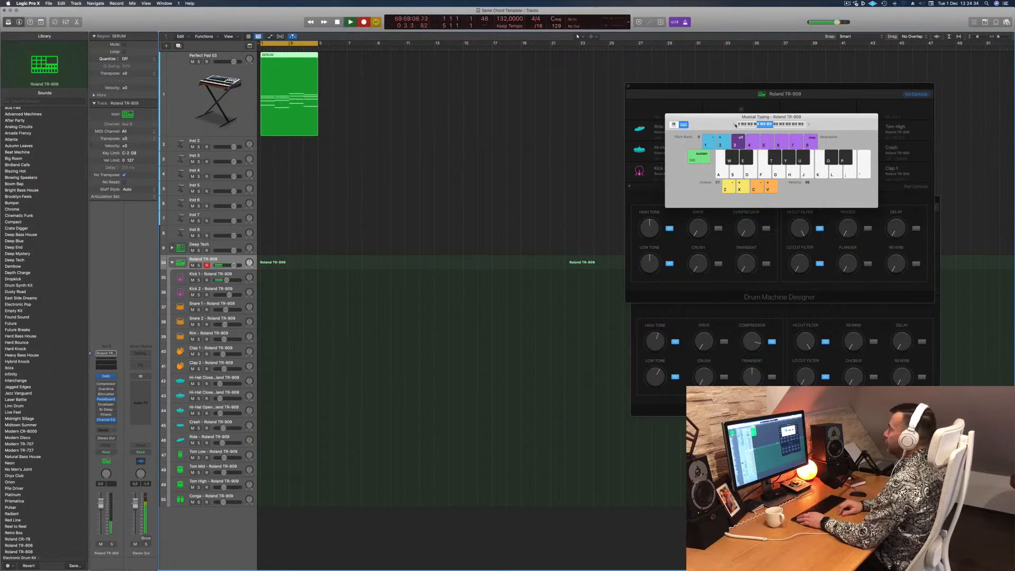
pyautogui.press('a')
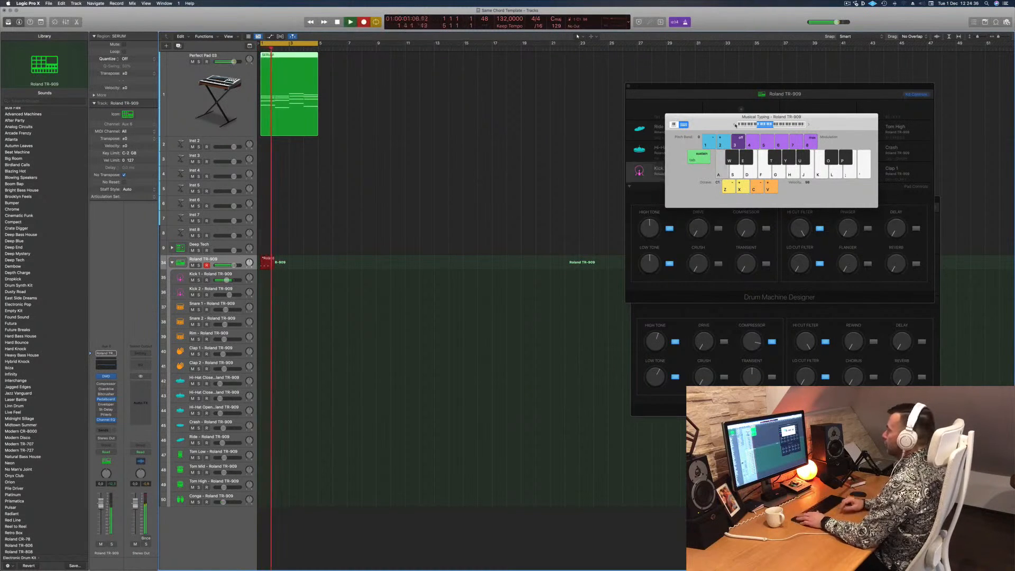
pyautogui.press('space')
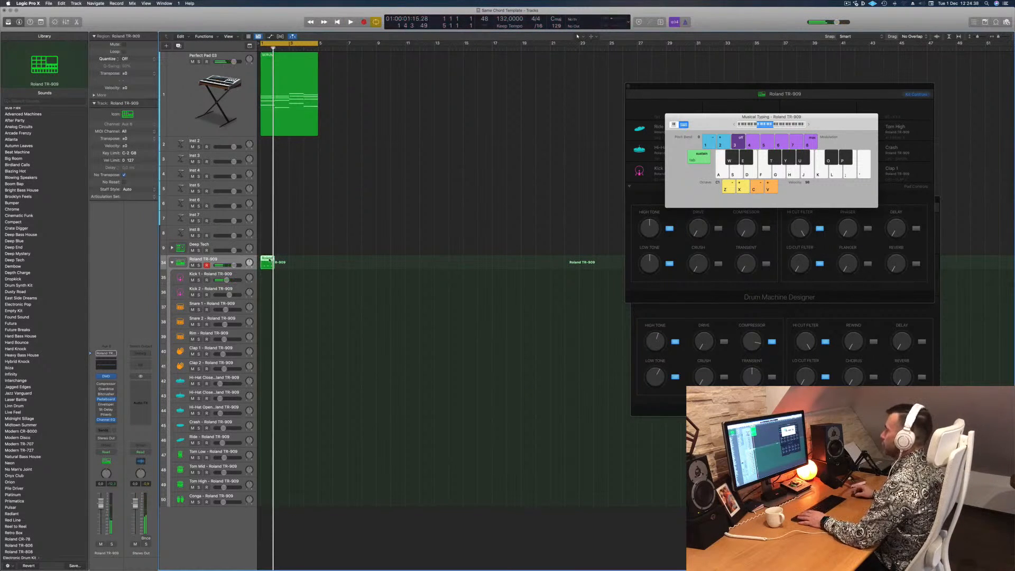
# Quantize all notes of the recorded kick region to 1/16 notes and move the region onto the Kick 1 track.
pyautogui.doubleClick(267, 260)
pyautogui.press('super+a')
pyautogui.press('space')
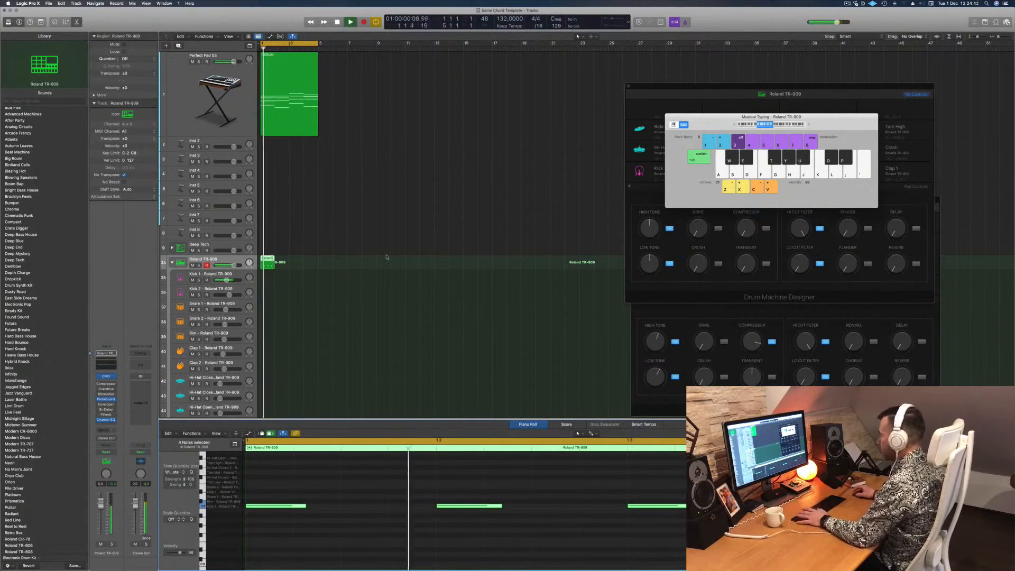
pyautogui.moveTo(268, 261); pyautogui.dragTo(268, 276)
pyautogui.click(241, 276)
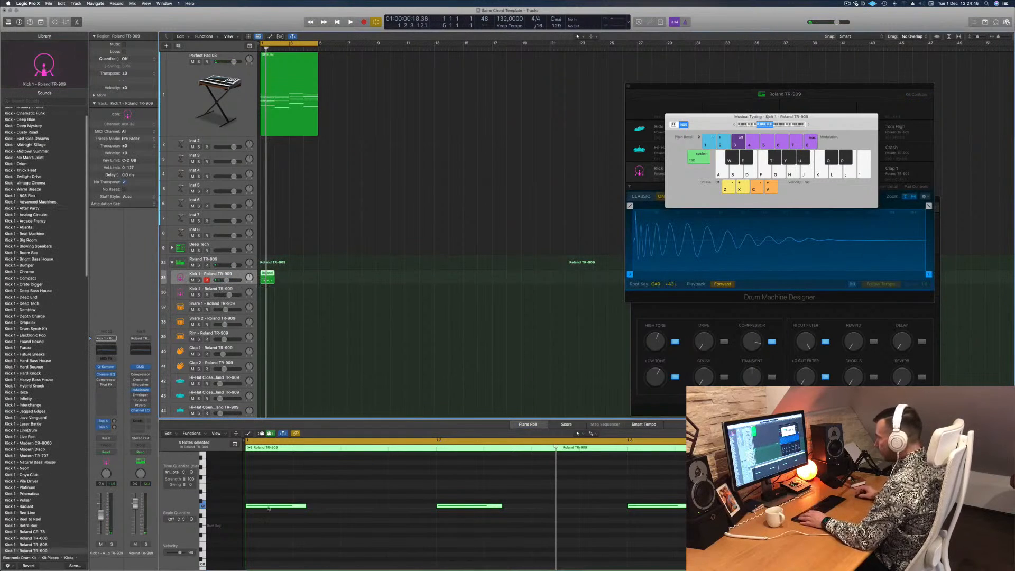
# Transpose all the Kick 1 notes down eight semitones and repeat the region to fill the four-bar loop.
pyautogui.moveTo(276, 490); pyautogui.dragTo(686, 546)
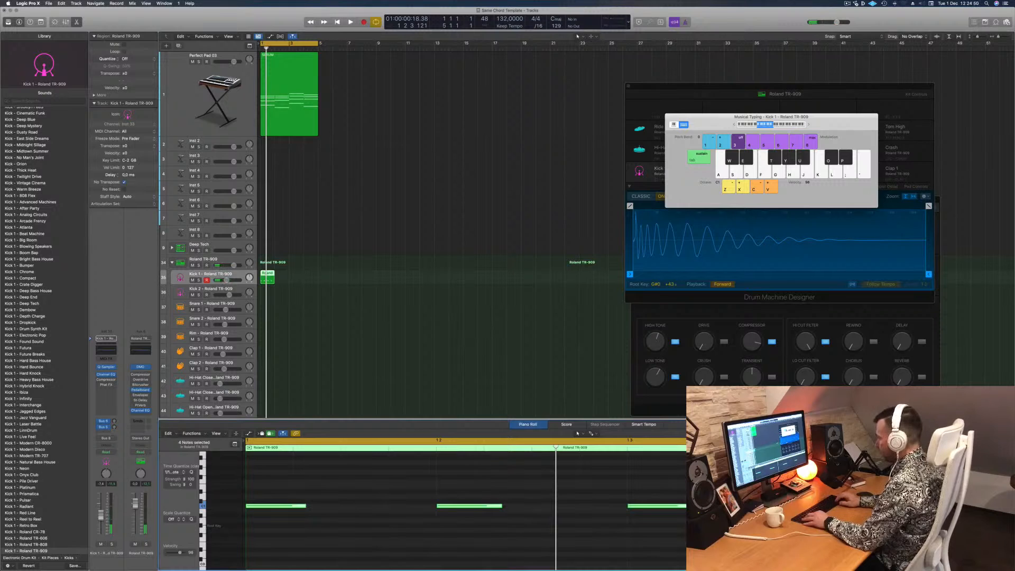
pyautogui.hotkey('alt', 'Down')
pyautogui.hotkey('alt', 'Down')
pyautogui.hotkey('alt', 'Down')
pyautogui.hotkey('alt', 'Down')
pyautogui.hotkey('alt', 'Down')
pyautogui.hotkey('alt', 'Down')
pyautogui.hotkey('alt', 'Down')
pyautogui.hotkey('alt', 'Down')
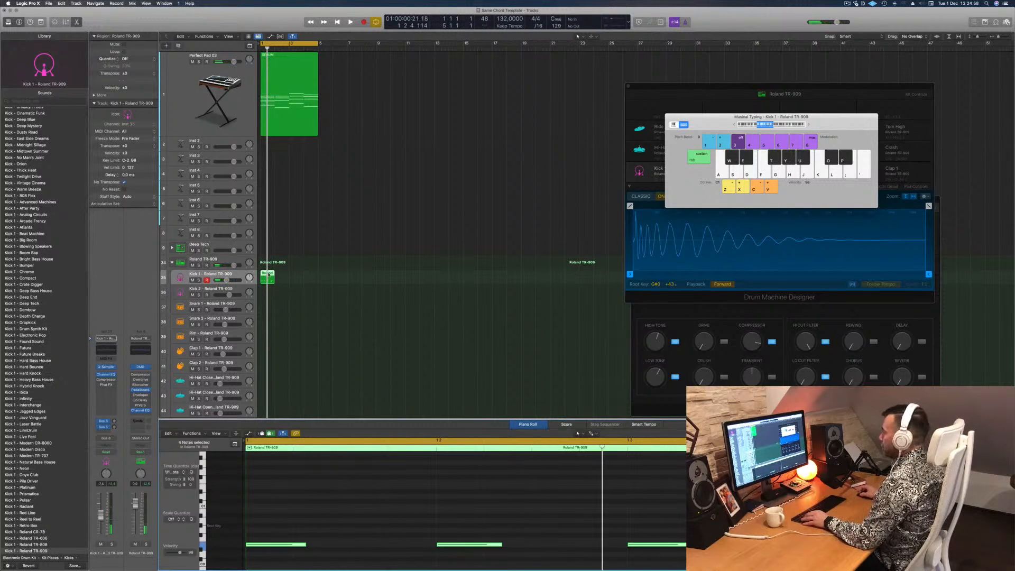
pyautogui.moveTo(269, 274); pyautogui.dragTo(322, 274)
pyautogui.press('space')
# Lower the Perfect Pad 03 volume to sit behind the kick, replaying the start of the loop to check.
pyautogui.click(215, 90)
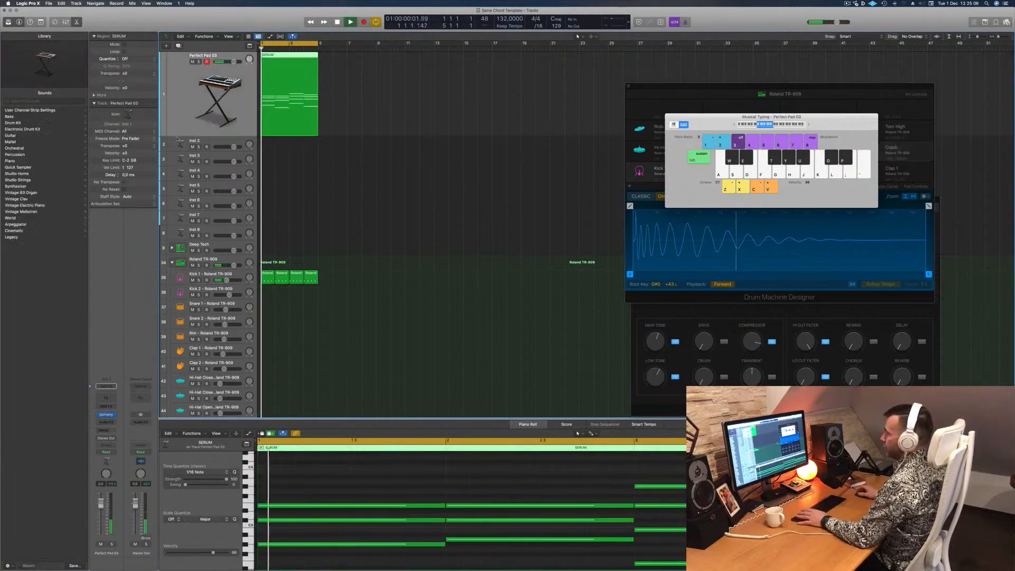
pyautogui.moveTo(101, 518); pyautogui.dragTo(101, 528)
pyautogui.press('space')
pyautogui.press('space')
pyautogui.press('space')
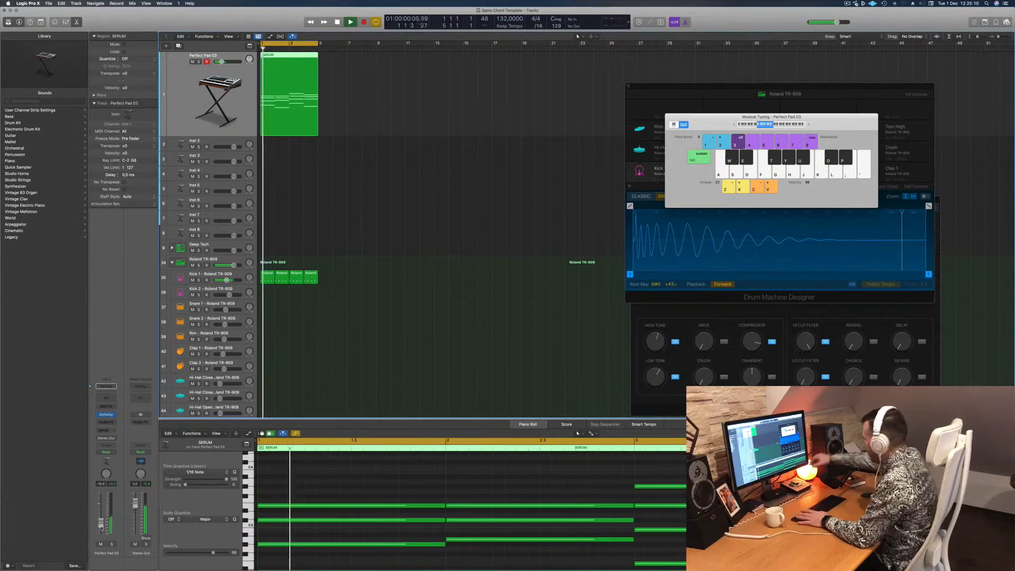
pyautogui.press('space')
pyautogui.press('space')
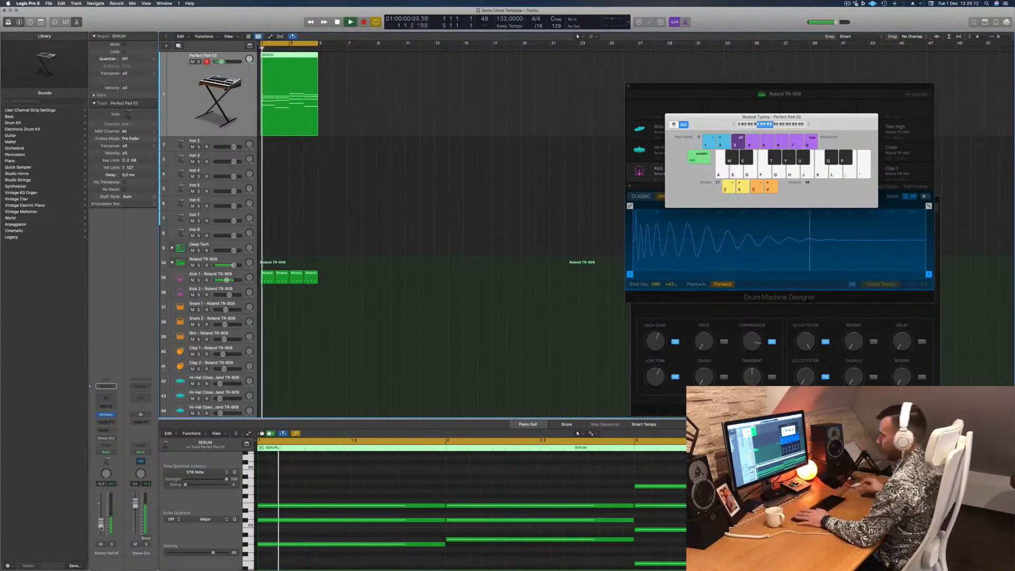
pyautogui.press('space')
pyautogui.press('space')
# Raise the Kick 1 volume slightly, restarting the loop repeatedly to judge its level against the pad.
pyautogui.click(204, 274)
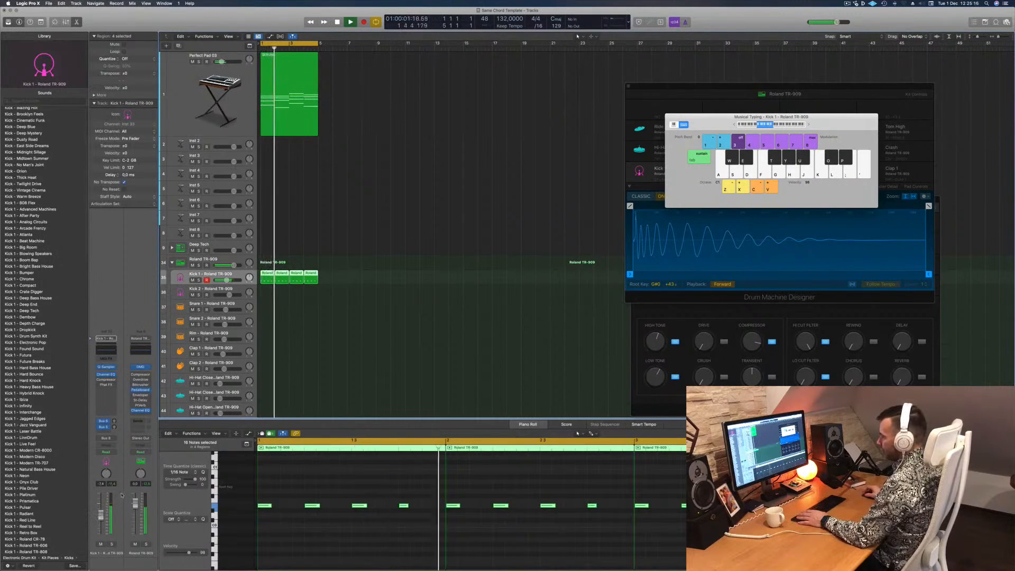
pyautogui.press('space')
pyautogui.press('space')
pyautogui.press('space')
pyautogui.press('space')
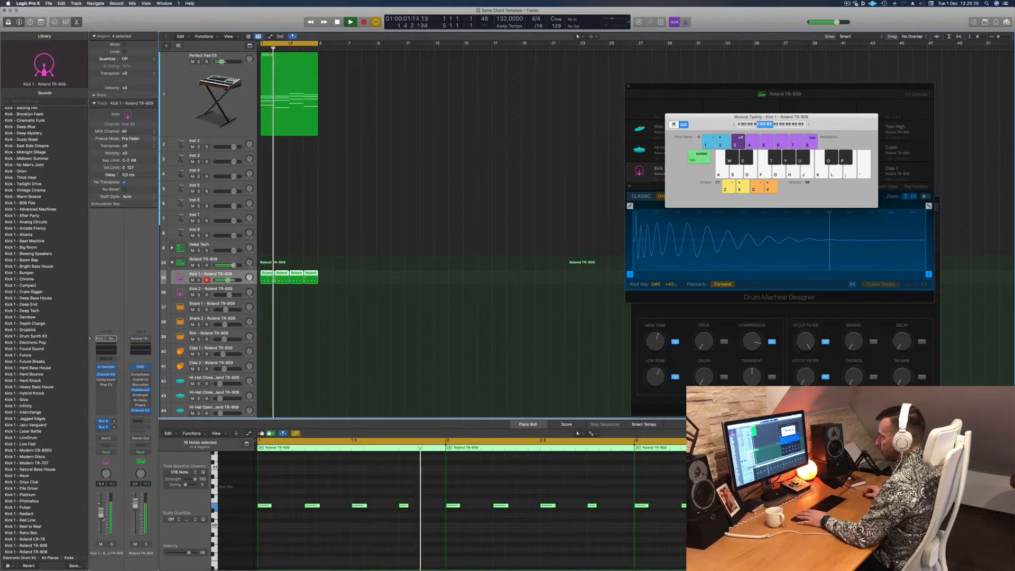
pyautogui.press('space')
pyautogui.press('space')
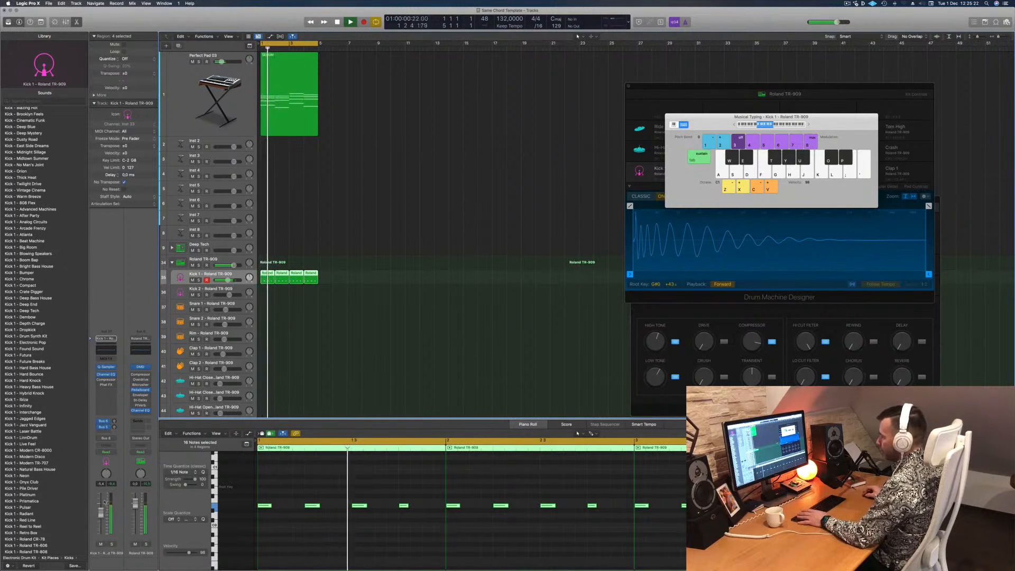
pyautogui.press('space')
pyautogui.press('space')
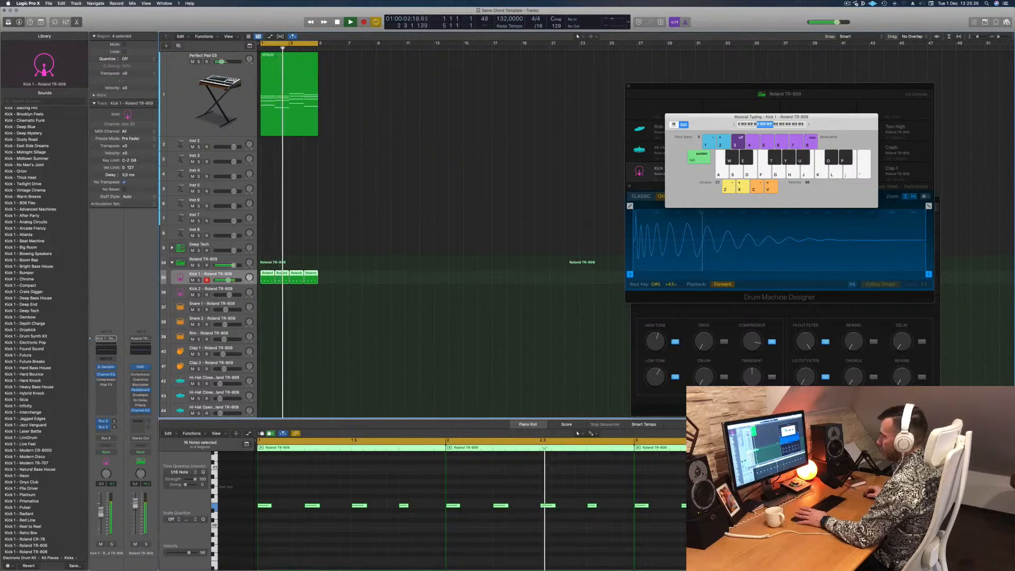
pyautogui.press('space')
pyautogui.press('space')
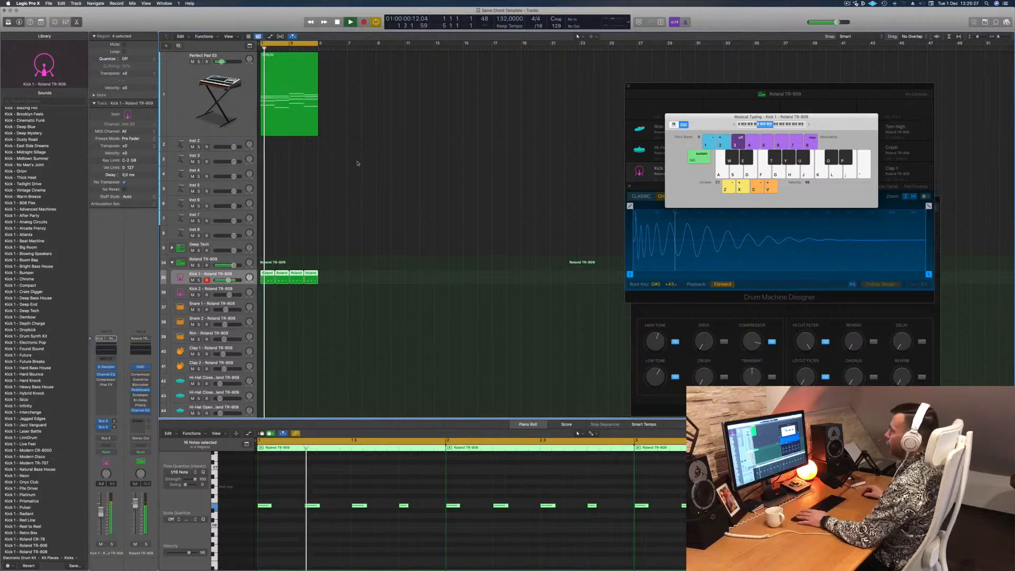
# Fine-tune the Perfect Pad 03 and Kick 1 volumes against each other during playback.
pyautogui.click(302, 106)
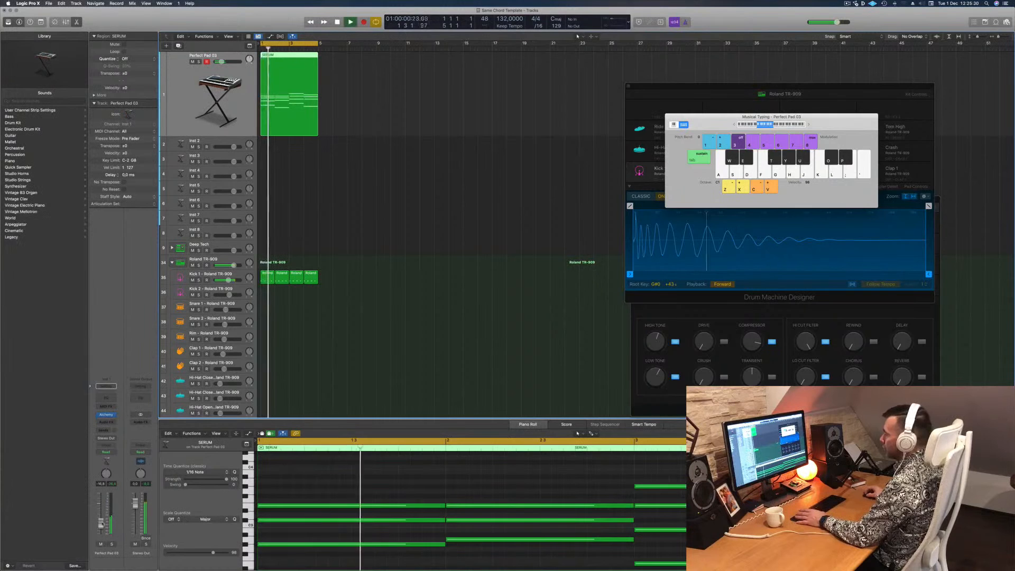
pyautogui.click(206, 274)
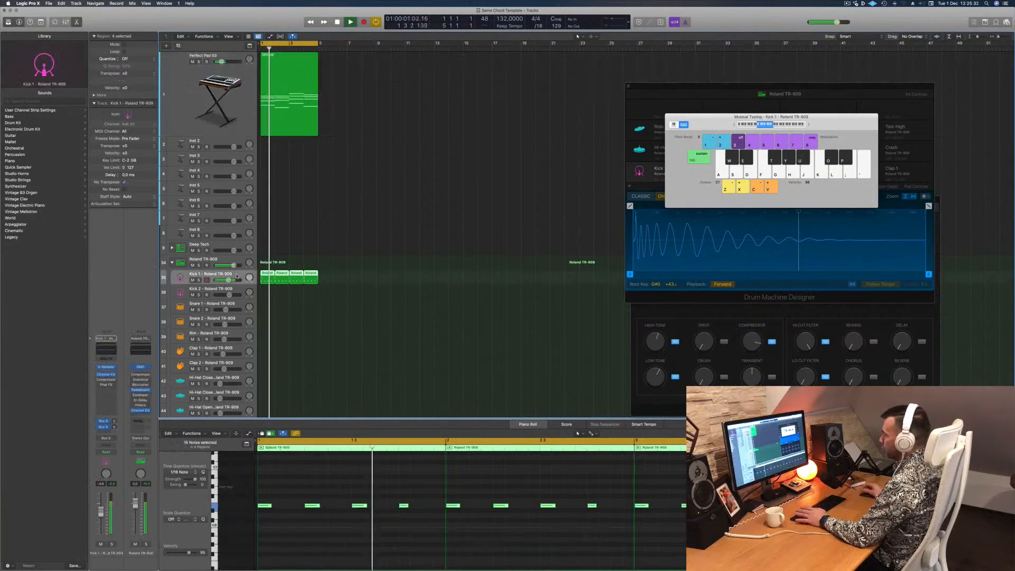
pyautogui.press('space')
pyautogui.press('space')
pyautogui.press('space')
pyautogui.press('space')
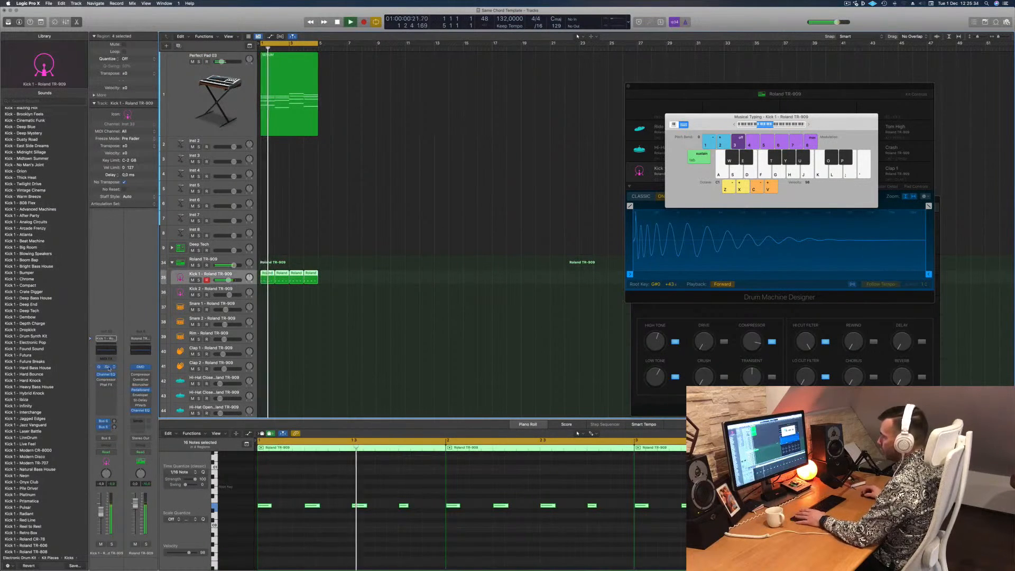
# Adjust the Kick 1 sample's Coarse pitch in Quick Sampler and listen to it with the Perfect Pad 03 track.
pyautogui.click(106, 366)
pyautogui.moveTo(401, 231); pyautogui.dragTo(401, 239)
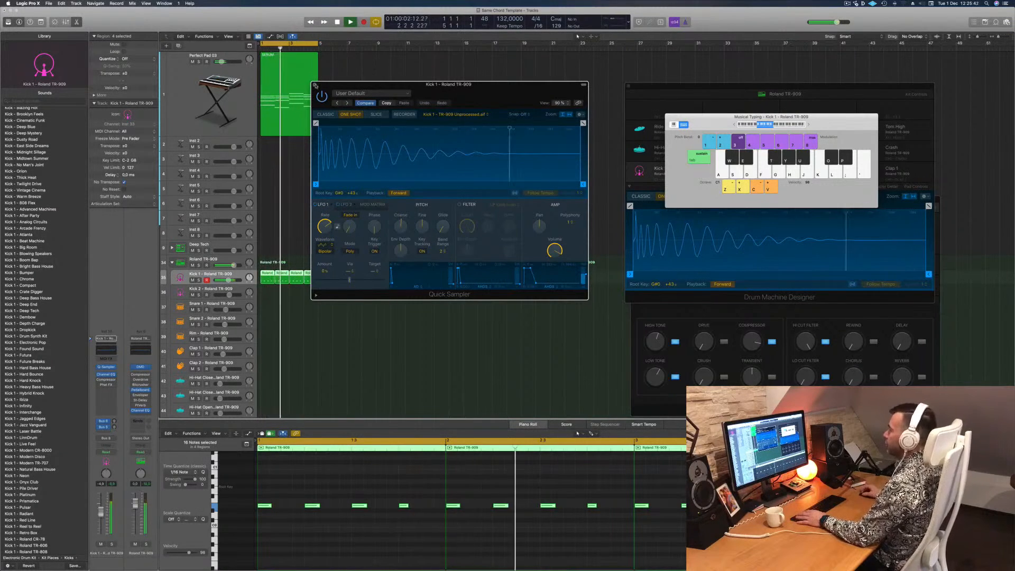
pyautogui.click(315, 85)
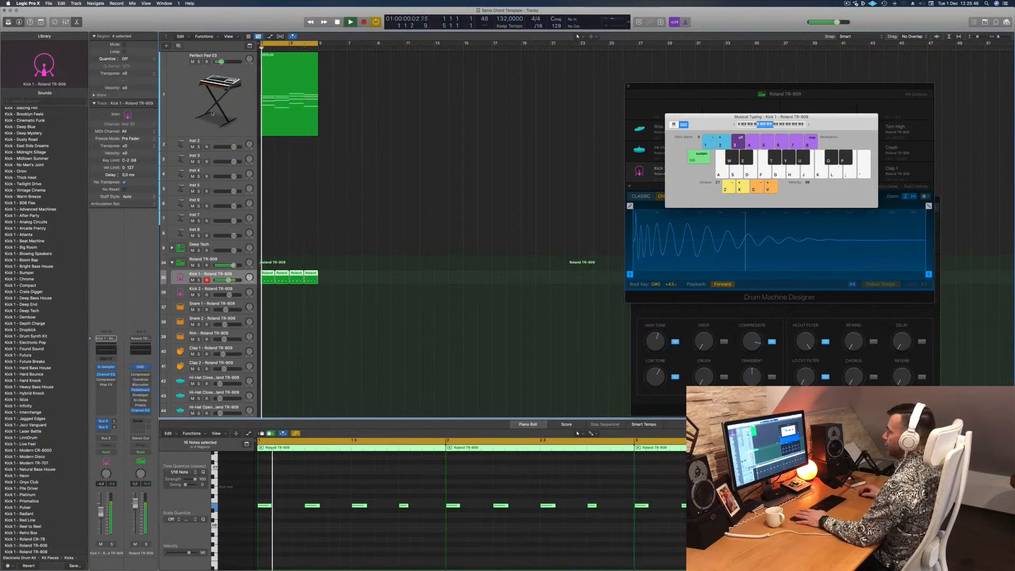
pyautogui.click(180, 114)
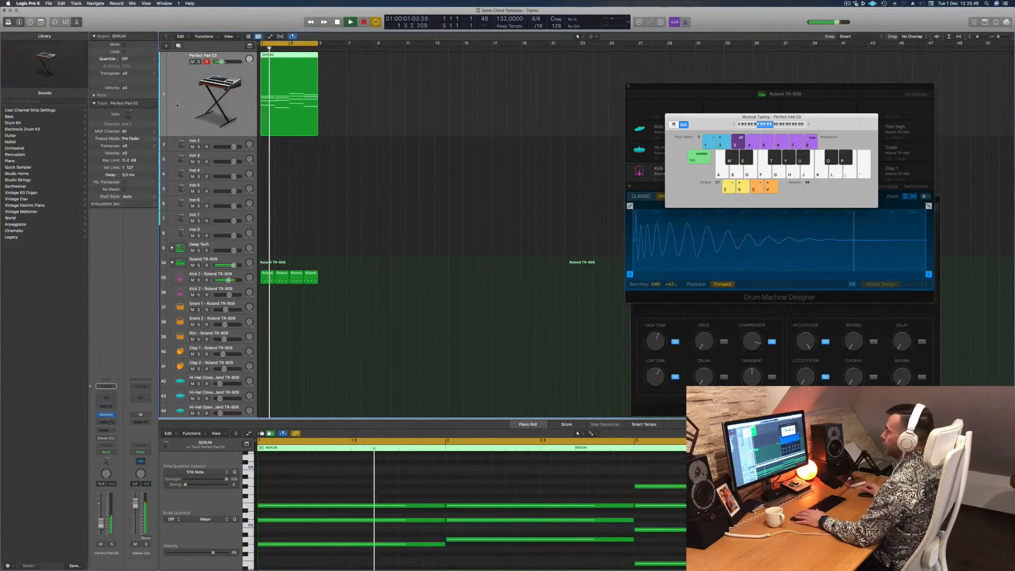
pyautogui.scroll(-3, 184, 104)
pyautogui.press('space')
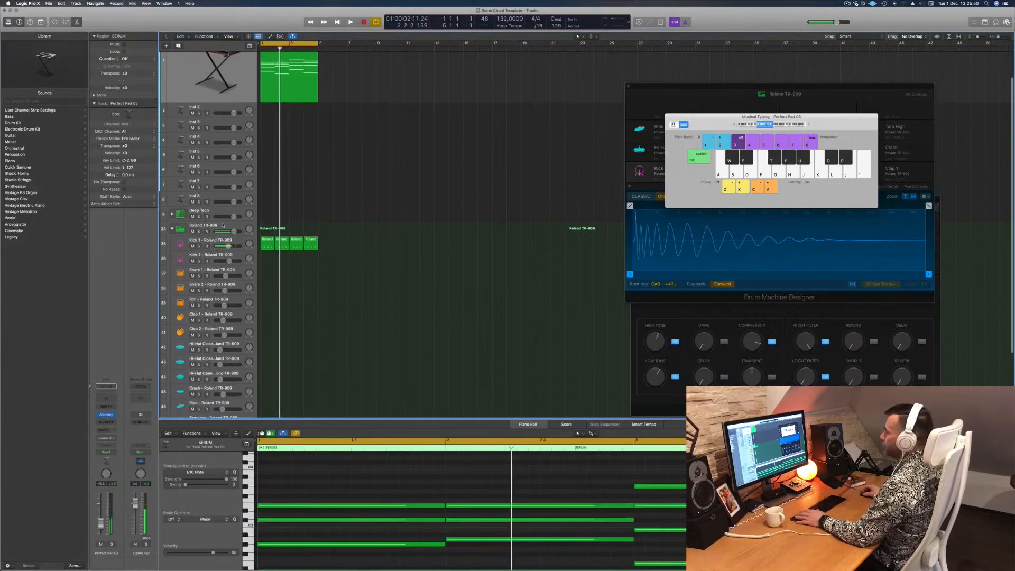
# Duplicate the Roland TR-909 track stack and copy the four kick regions onto the duplicate's Kick 1 track.
pyautogui.click(184, 229)
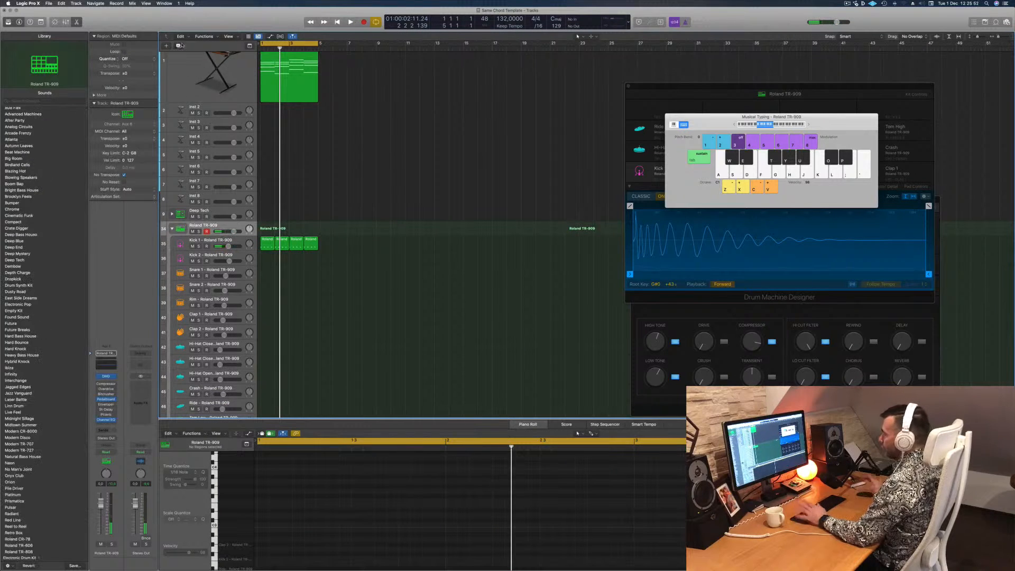
pyautogui.scroll(-3, 275, 286)
pyautogui.scroll(-3, 320, 282)
pyautogui.scroll(-4, 296, 327)
pyautogui.moveTo(339, 125); pyautogui.dragTo(264, 320)
pyautogui.press('space')
pyautogui.press('space')
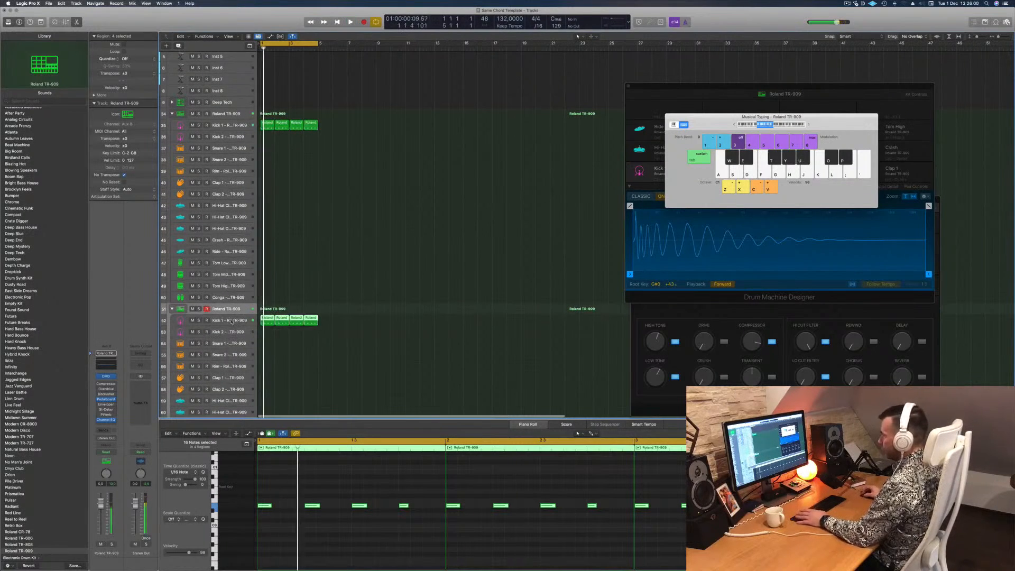
# Set the duplicate stack's Kick 1 channel to No Output and play the loop.
pyautogui.click(230, 320)
pyautogui.click(107, 452)
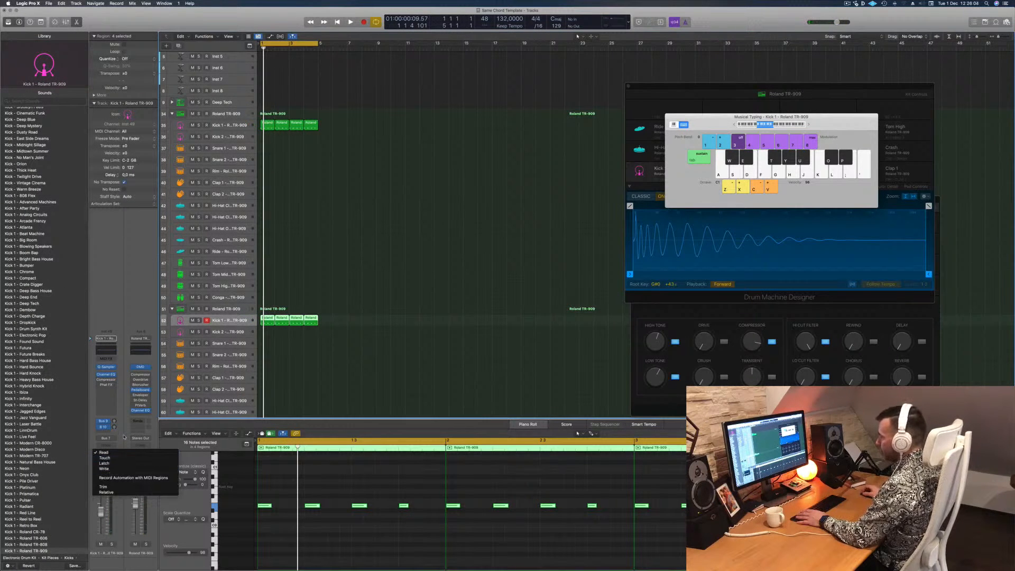
pyautogui.click(124, 437)
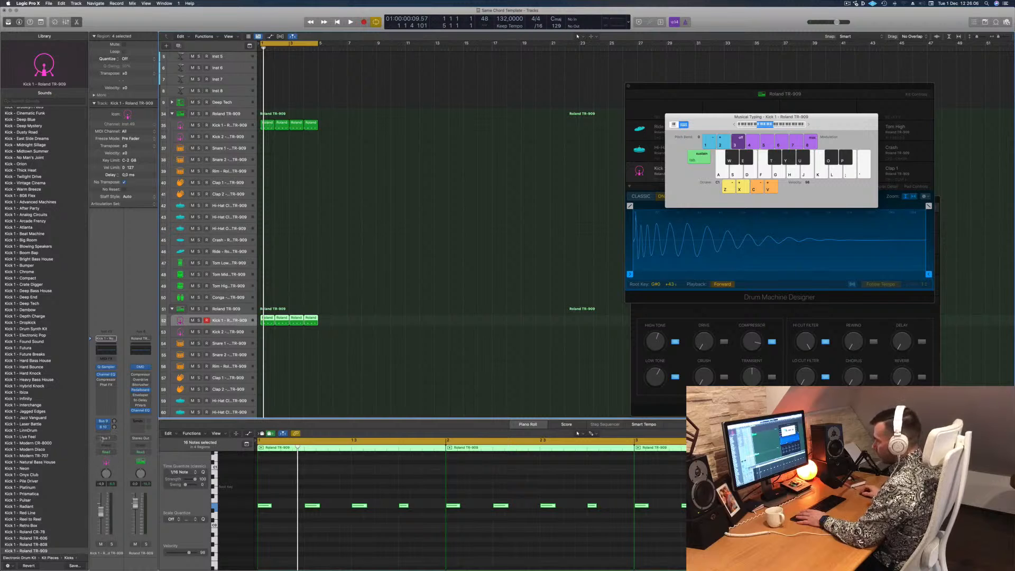
pyautogui.click(106, 438)
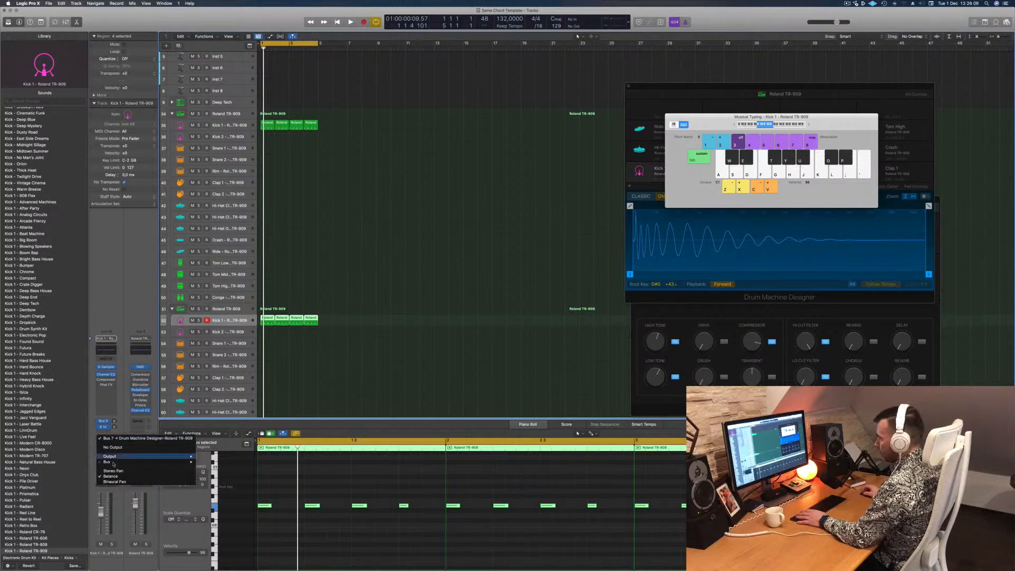
pyautogui.click(113, 447)
pyautogui.press('space')
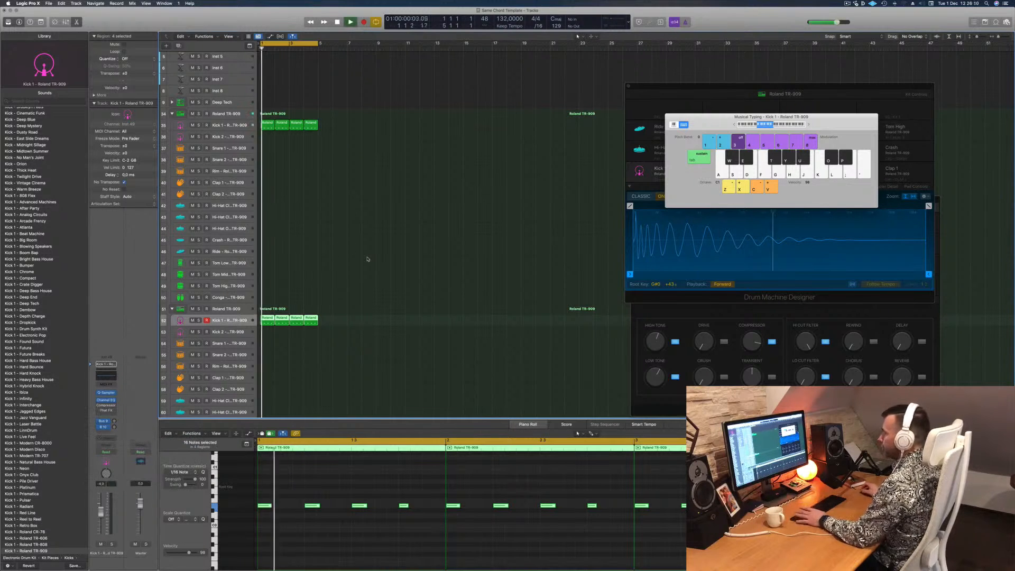
# Insert a stereo Compressor on the Perfect Pad 03 channel.
pyautogui.press('space')
pyautogui.press('space')
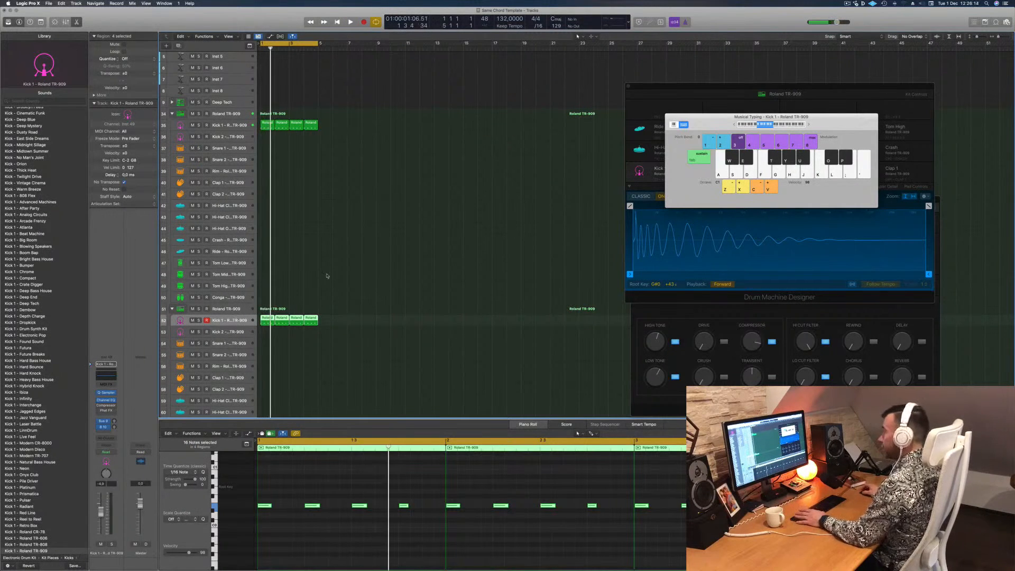
pyautogui.scroll(5, 330, 278)
pyautogui.click(190, 83)
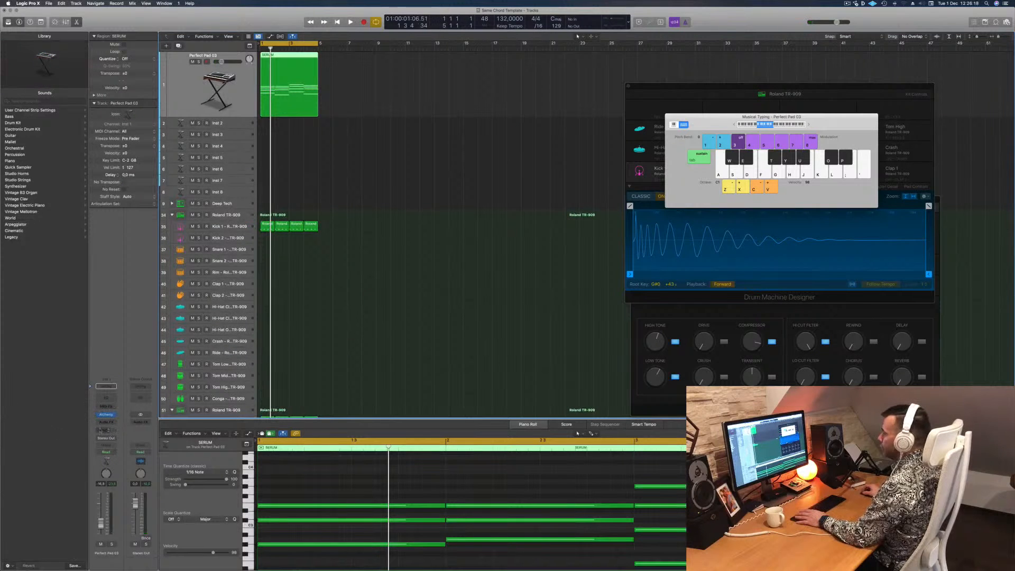
pyautogui.click(105, 423)
pyautogui.moveTo(125, 436)
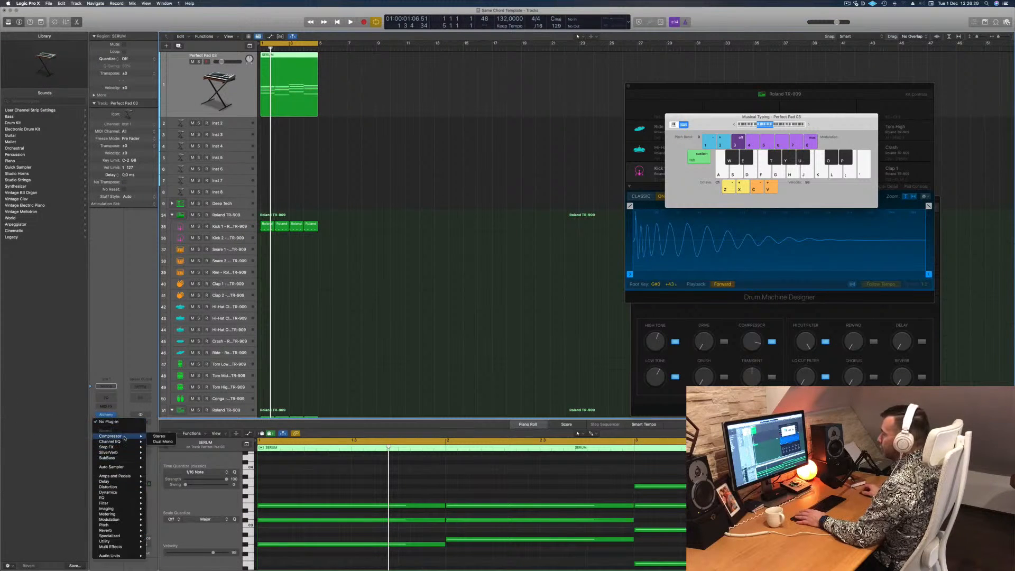
pyautogui.click(159, 436)
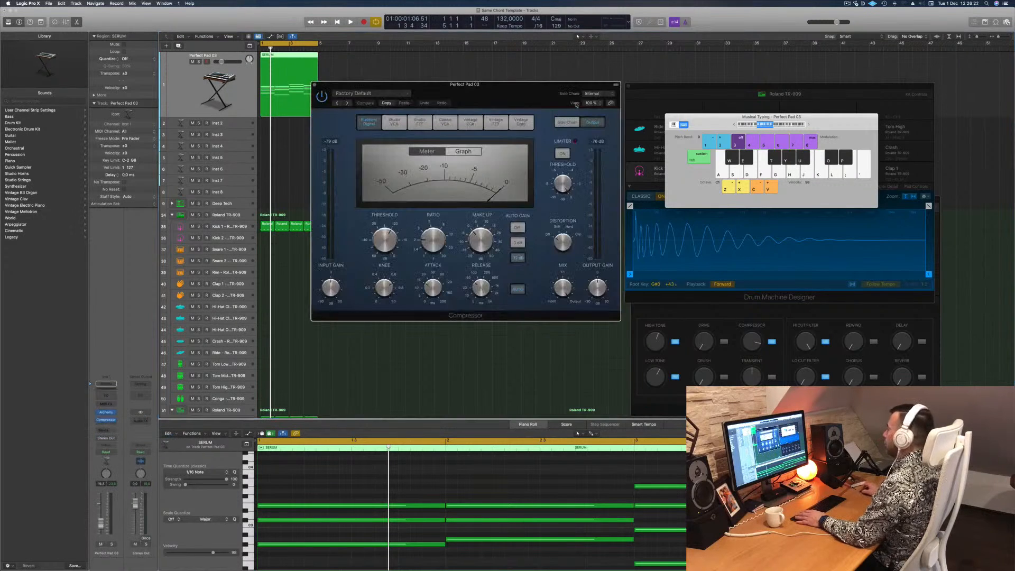
# Set the compressor's side chain to the duplicate Kick 1 (Inst 49) and play the loop, briefly muting the original Kick 1.
pyautogui.moveTo(593, 110)
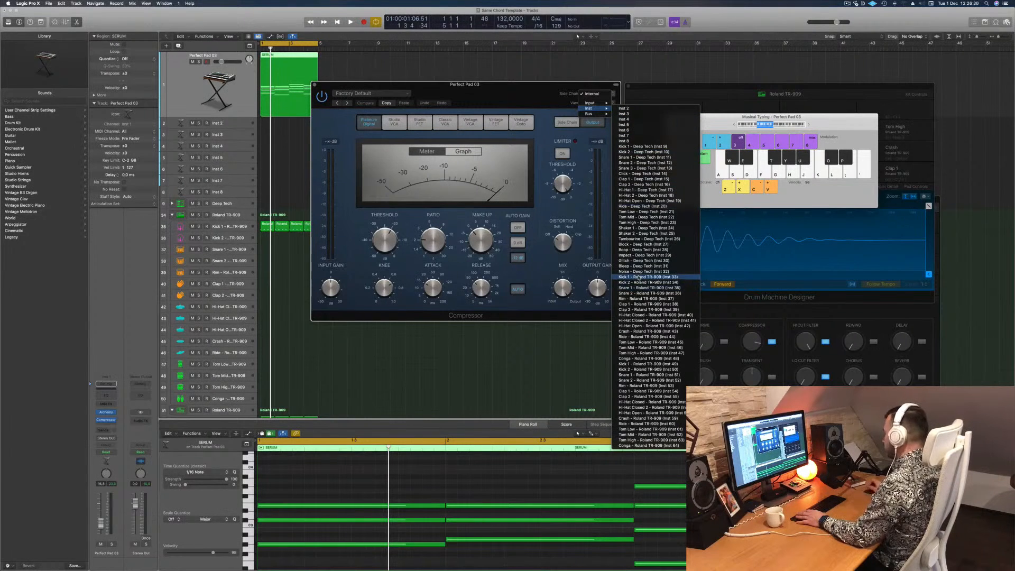
pyautogui.click(655, 365)
pyautogui.moveTo(516, 96); pyautogui.dragTo(622, 100)
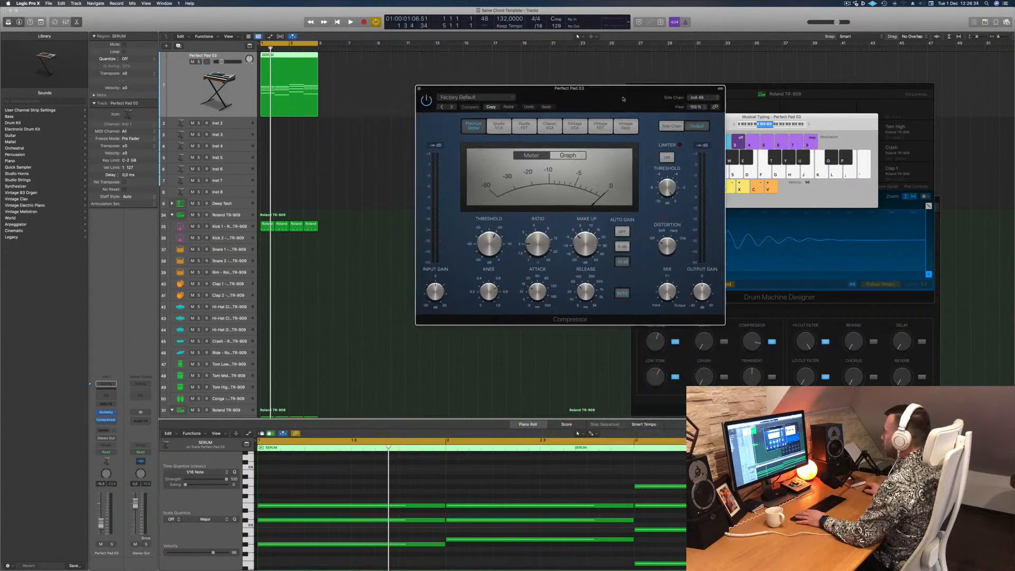
pyautogui.press('space')
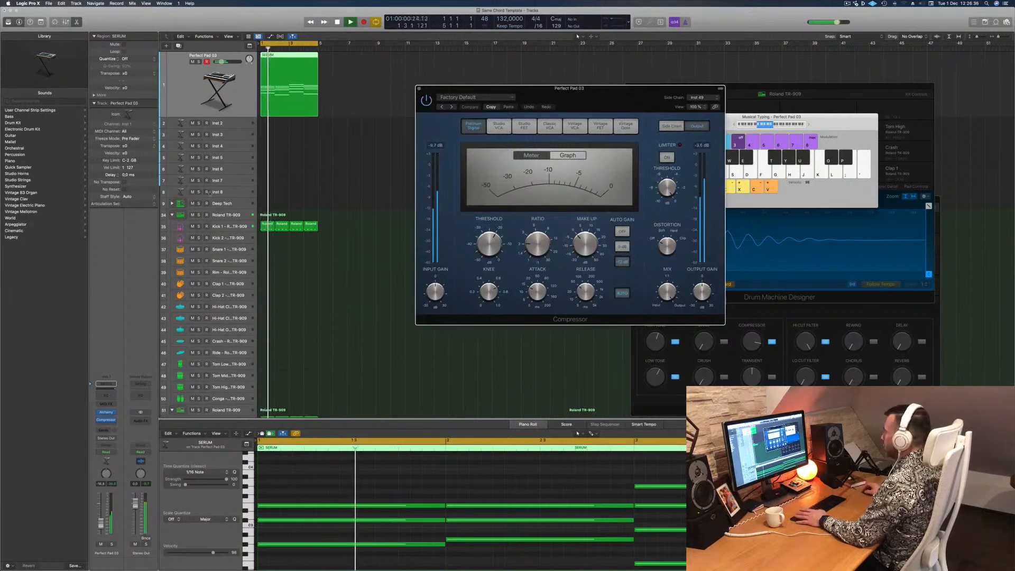
pyautogui.click(192, 227)
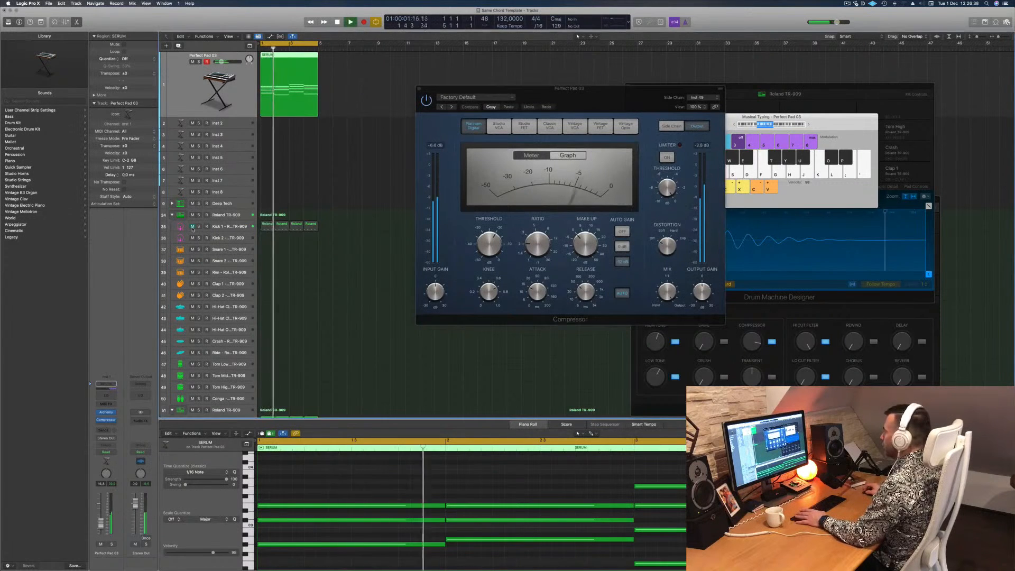
pyautogui.click(192, 227)
pyautogui.press('space')
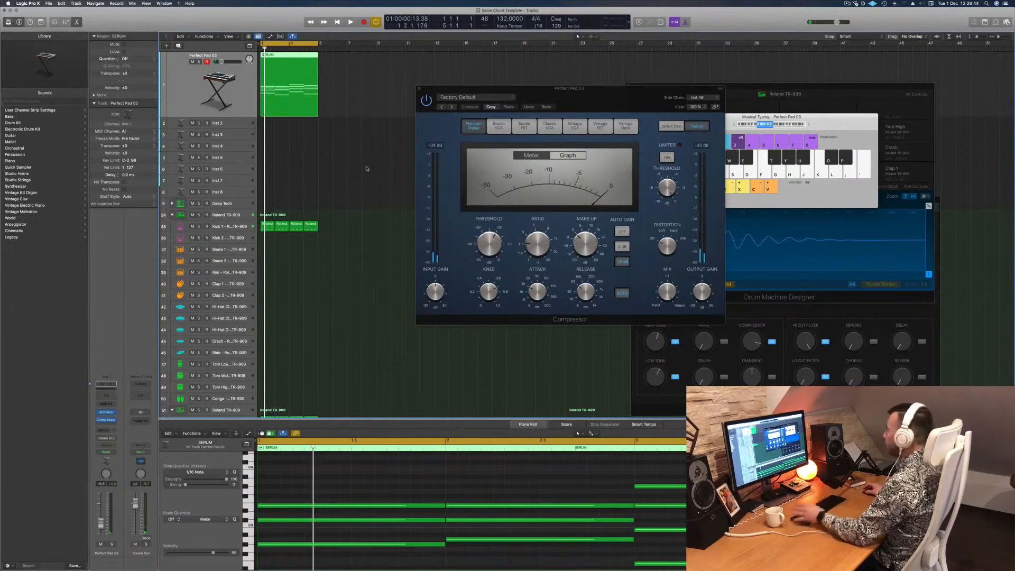
# Collapse the duplicate Roland TR-909 track stack and rename it SIDECHAIN.
pyautogui.moveTo(588, 94); pyautogui.dragTo(564, 91)
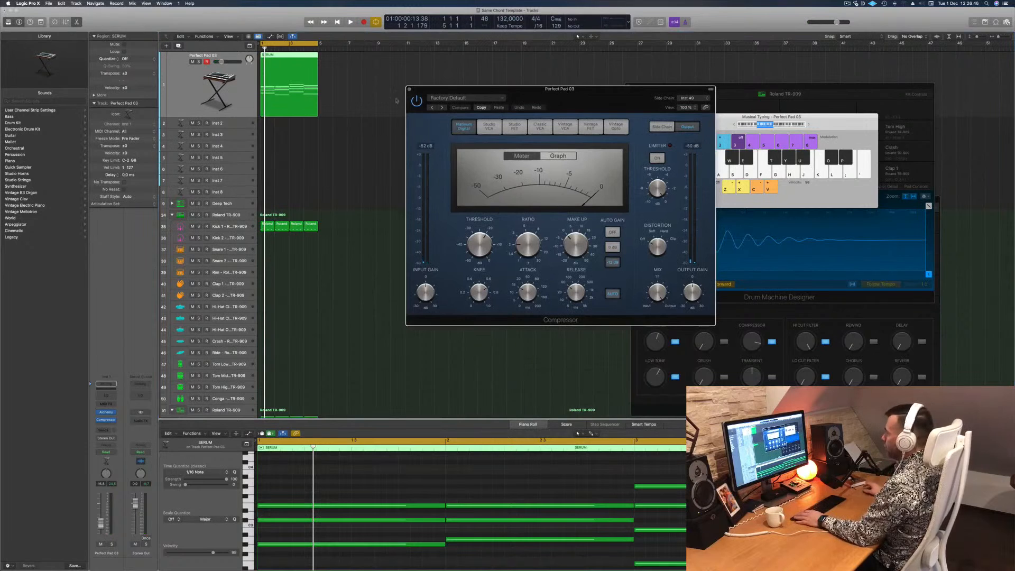
pyautogui.scroll(-3, 179, 365)
pyautogui.scroll(1, 211, 370)
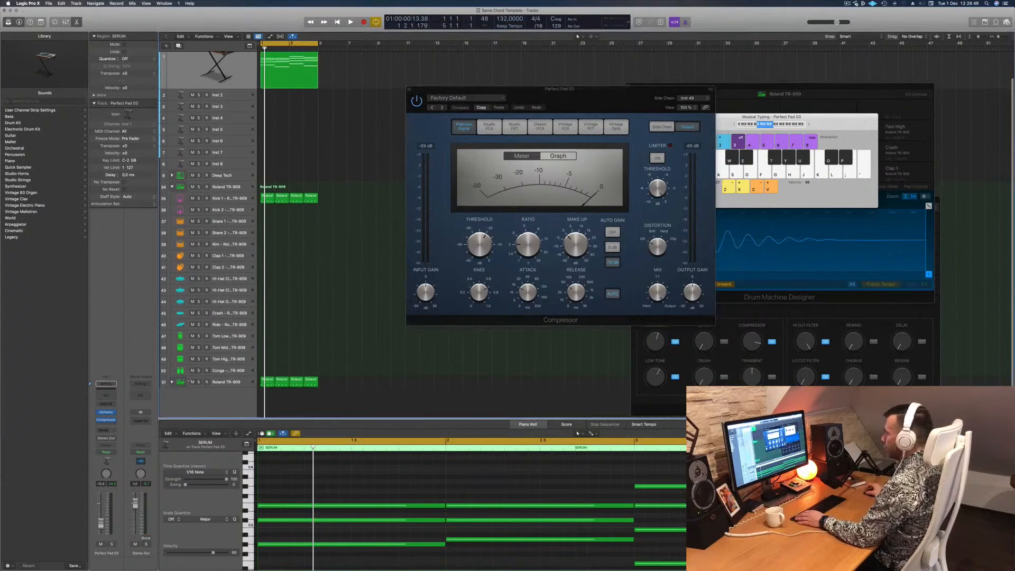
pyautogui.doubleClick(232, 383)
pyautogui.write('SIDECHAIN')
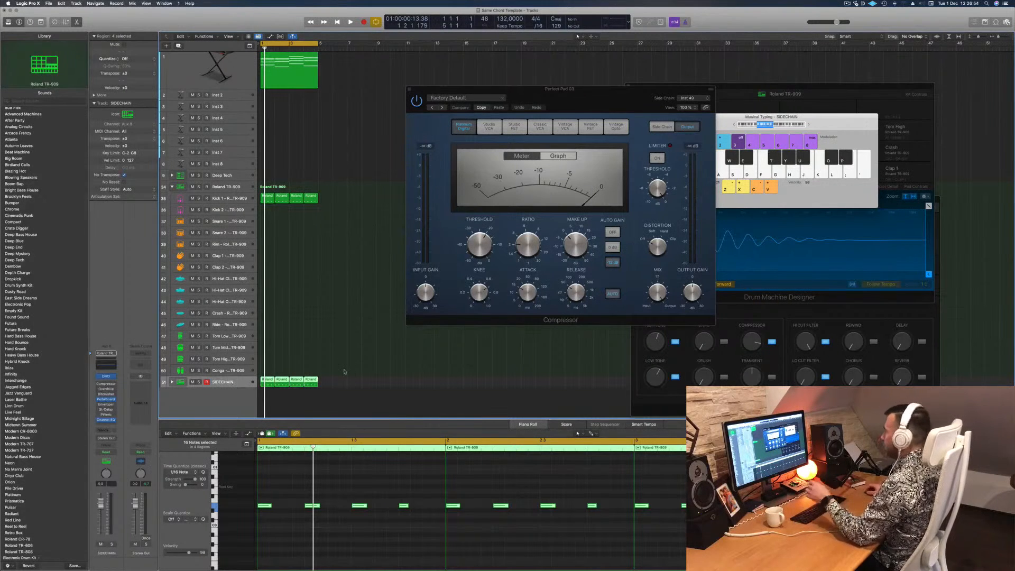
# Listen to the sidechained pad in the loop with the Perfect Pad 03 track selected, and close its compressor.
pyautogui.press('space')
pyautogui.moveTo(572, 92); pyautogui.dragTo(505, 44)
pyautogui.press('space')
pyautogui.press('space')
pyautogui.press('space')
pyautogui.press('space')
pyautogui.scroll(3, 224, 87)
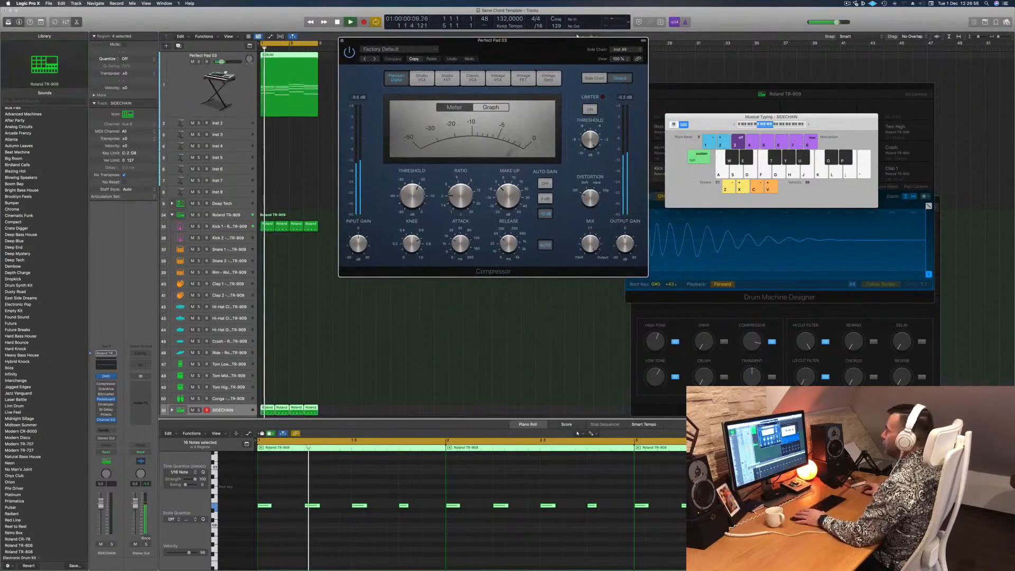
pyautogui.click(217, 87)
pyautogui.press('space')
pyautogui.press('space')
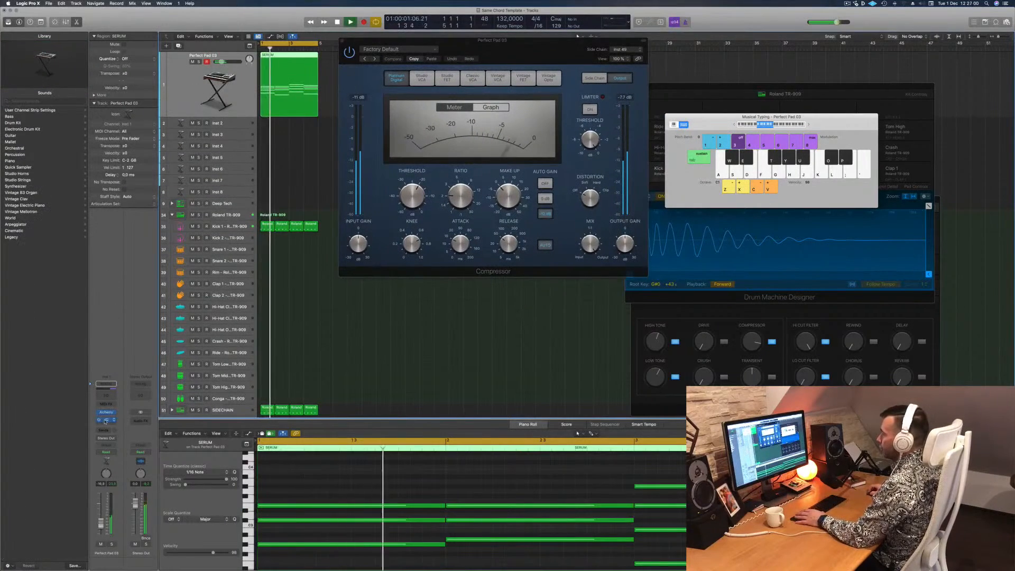
pyautogui.click(342, 40)
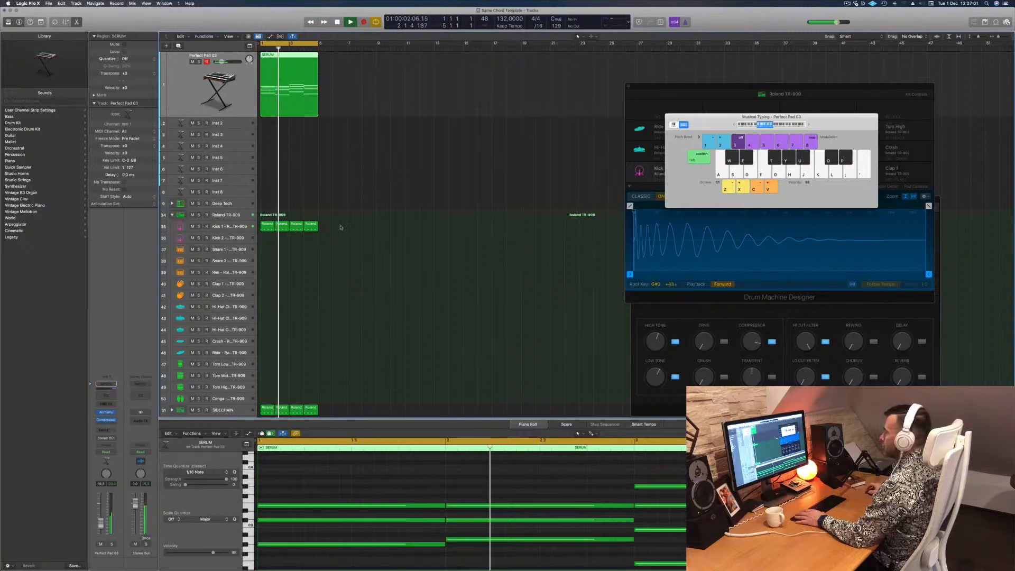
# Raise the pad compressor's ratio, set its threshold to about -24 dB, and toggle Auto release while the loop plays.
pyautogui.click(105, 419)
pyautogui.moveTo(463, 195); pyautogui.dragTo(469, 183)
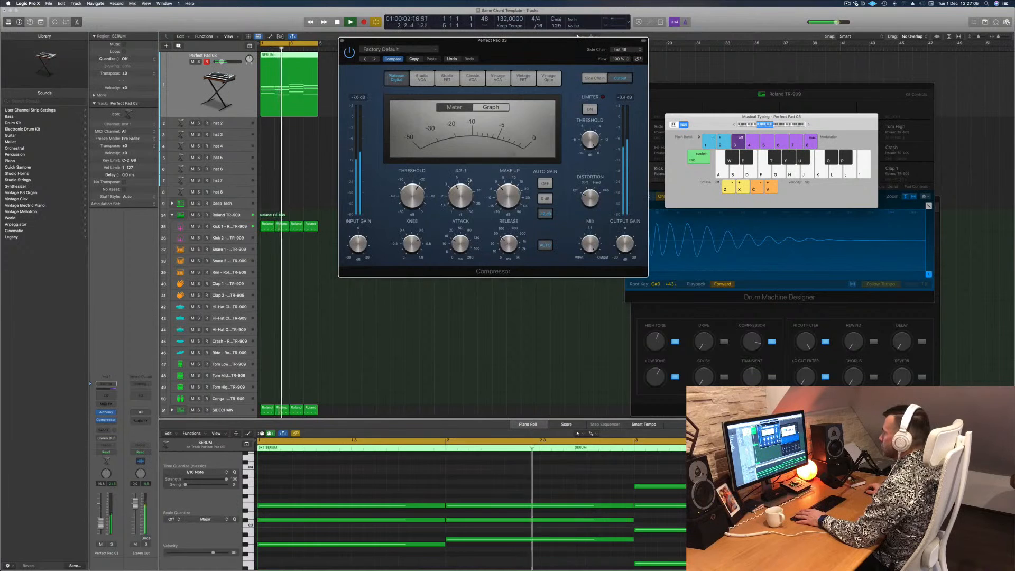
pyautogui.press('Return')
pyautogui.click(545, 245)
pyautogui.press('Return')
pyautogui.press('space')
pyautogui.press('space')
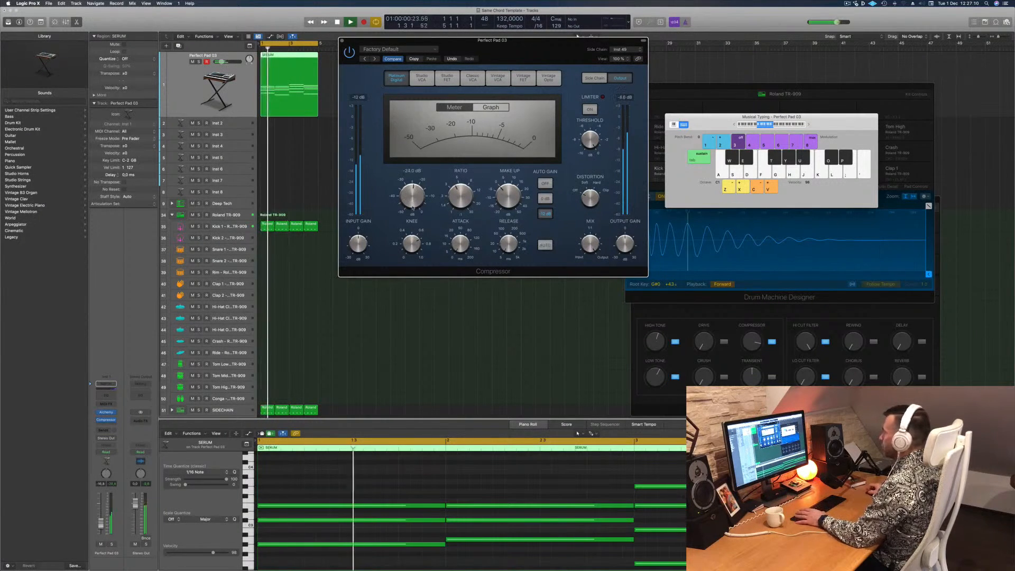
pyautogui.moveTo(540, 55); pyautogui.dragTo(522, 104)
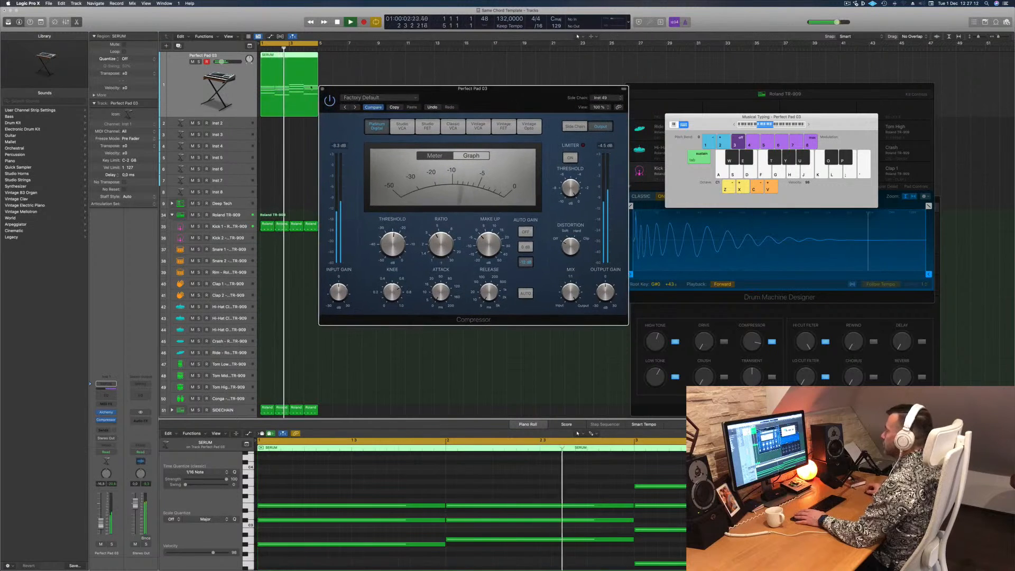
pyautogui.click(322, 90)
pyautogui.press('Return')
pyautogui.press('Return')
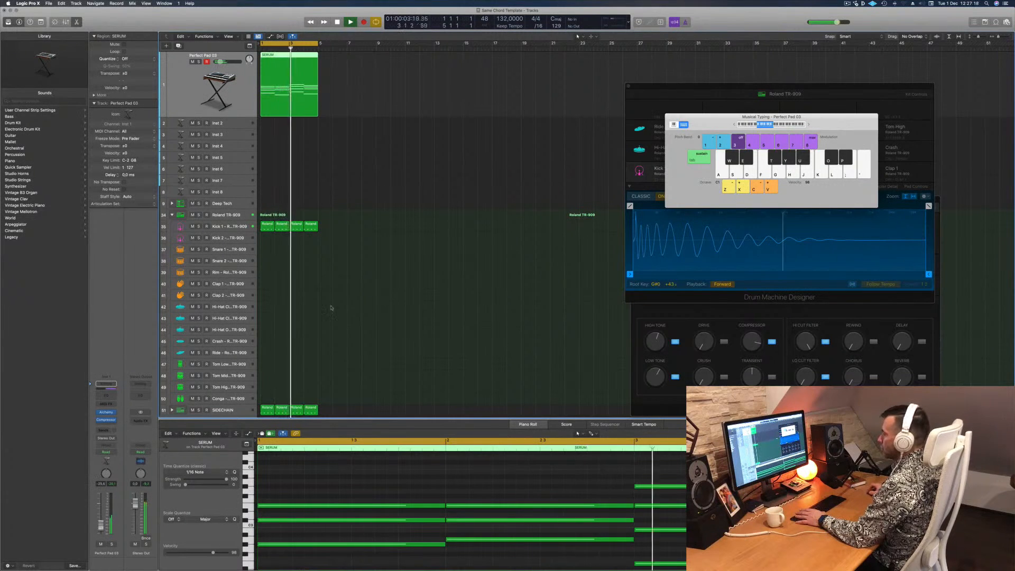
# Copy the first Kick 1 region onto the Snare 1 track, delete its first and third notes, and play the loop.
pyautogui.click(398, 228)
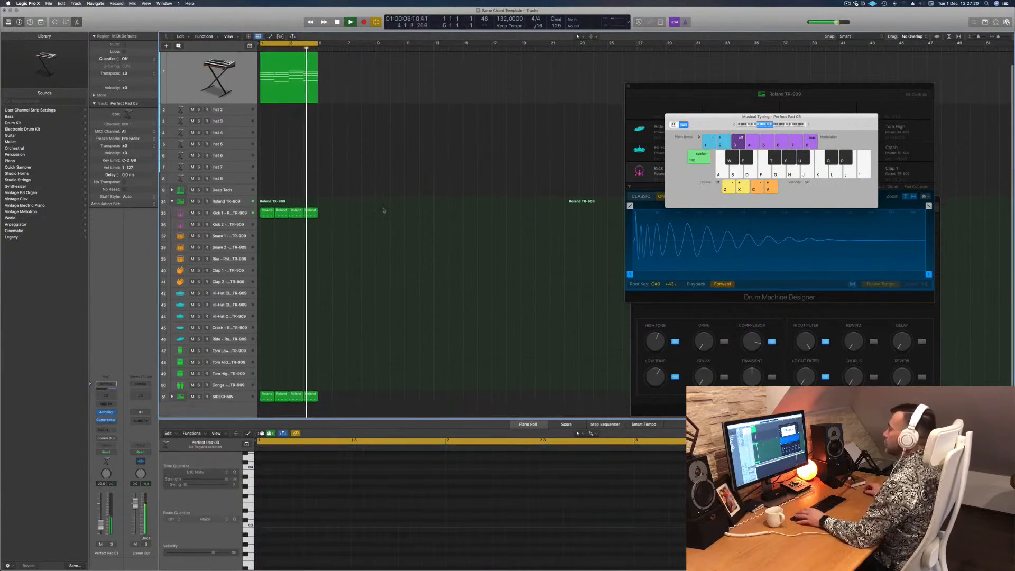
pyautogui.press('space')
pyautogui.click(267, 206)
pyautogui.moveTo(263, 233); pyautogui.dragTo(266, 241)
pyautogui.scroll(-5, 285, 536)
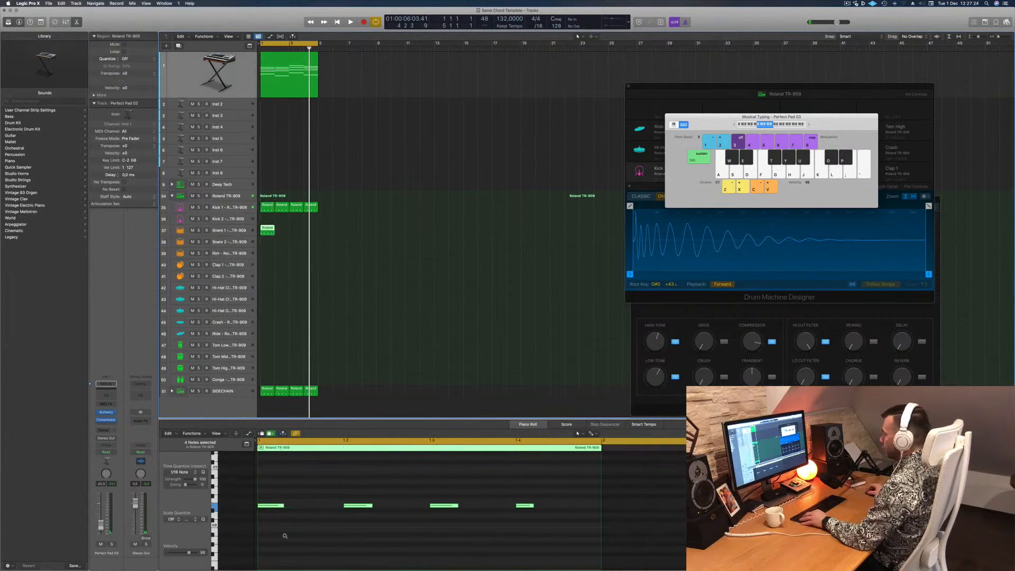
pyautogui.moveTo(293, 482); pyautogui.dragTo(258, 536)
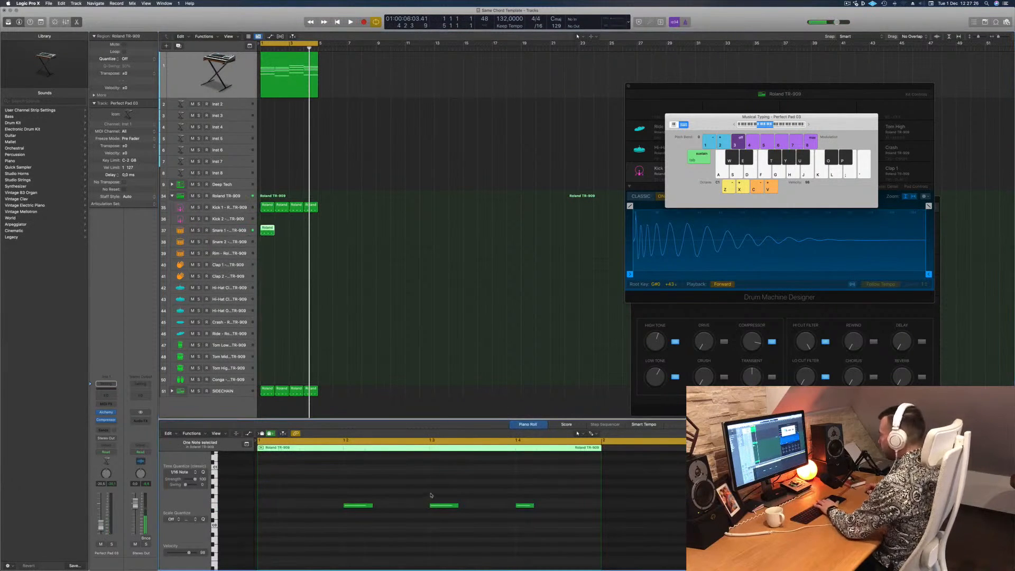
pyautogui.moveTo(296, 482); pyautogui.dragTo(521, 553)
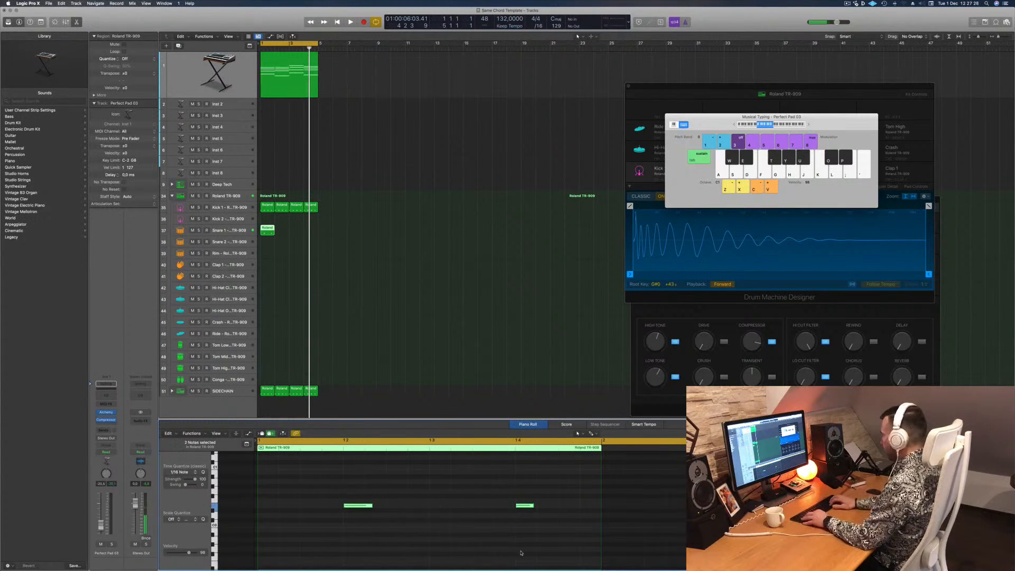
pyautogui.press('space')
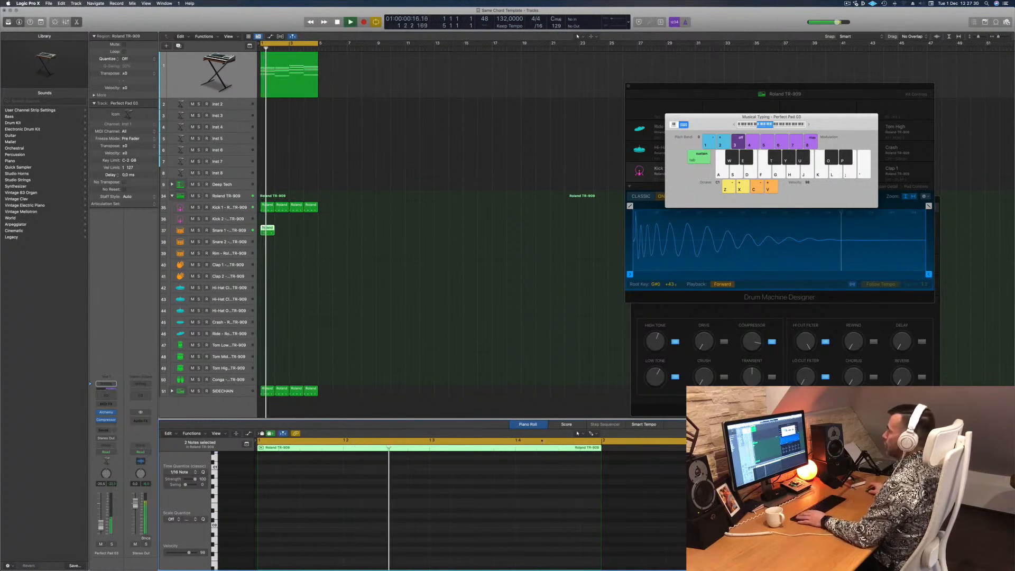
# Copy the Snare 1 region across the loop so that it fills all four bars.
pyautogui.press('space')
pyautogui.moveTo(268, 231); pyautogui.dragTo(297, 232)
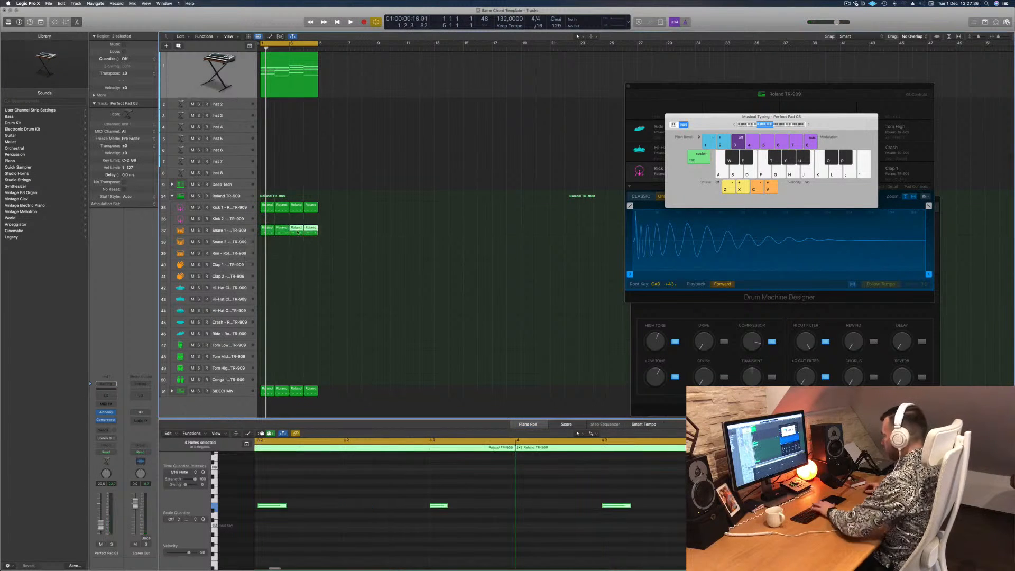
pyautogui.press('Delete')
pyautogui.press('super+z')
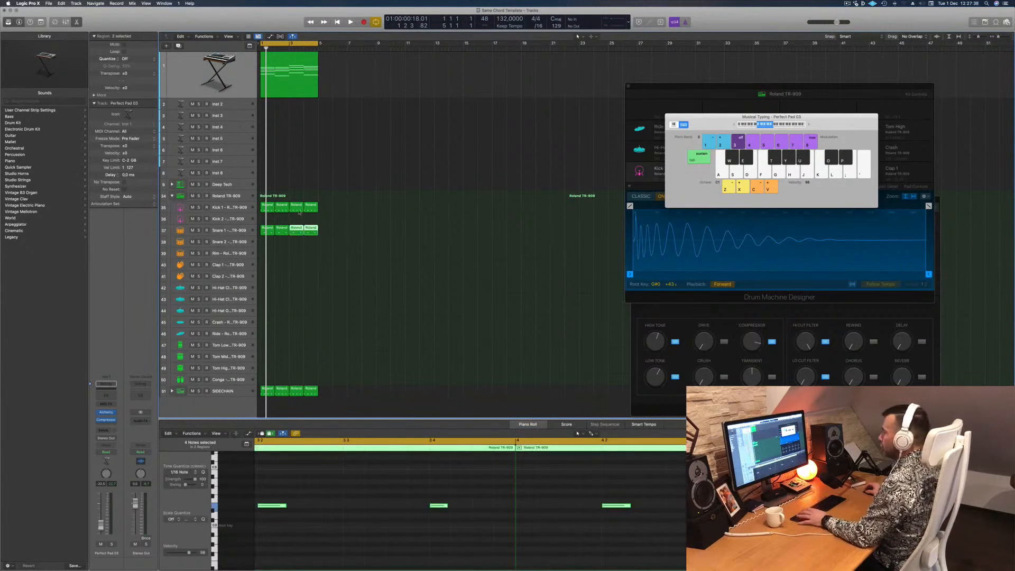
# Delete the Deep Tech track stack and play the loop with the Snare 1 track selected.
pyautogui.click(246, 185)
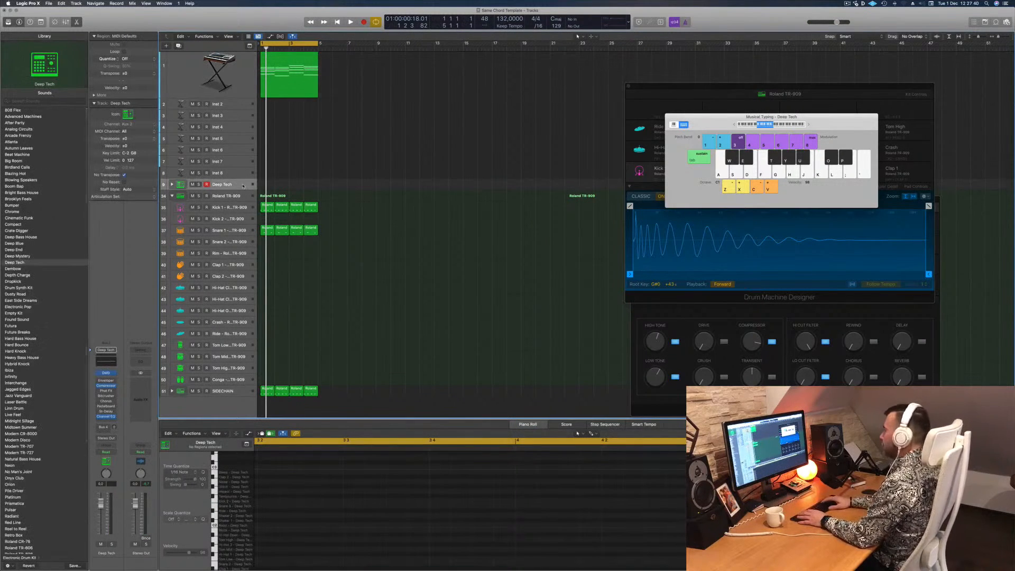
pyautogui.press('super+BackSpace')
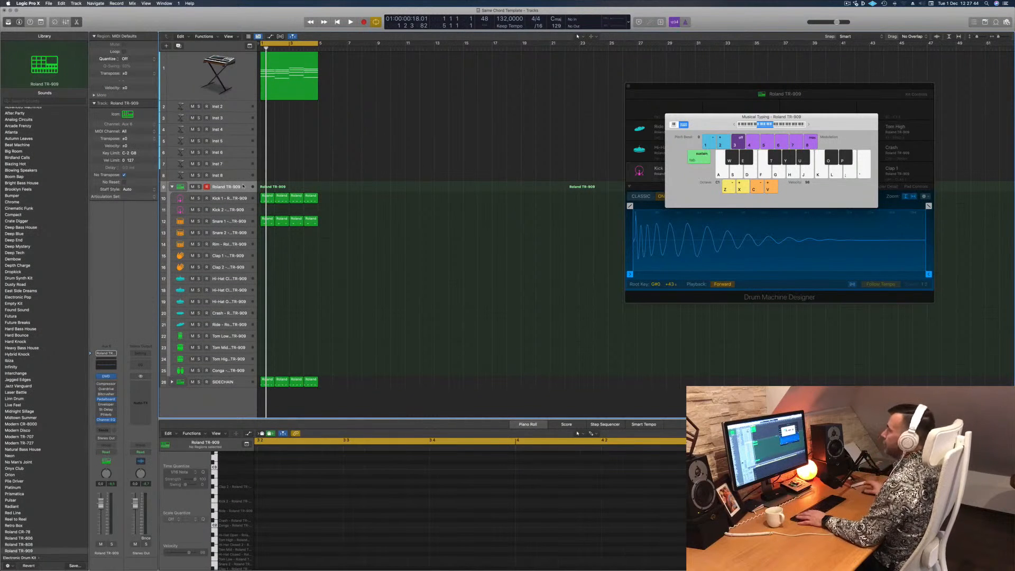
pyautogui.press('space')
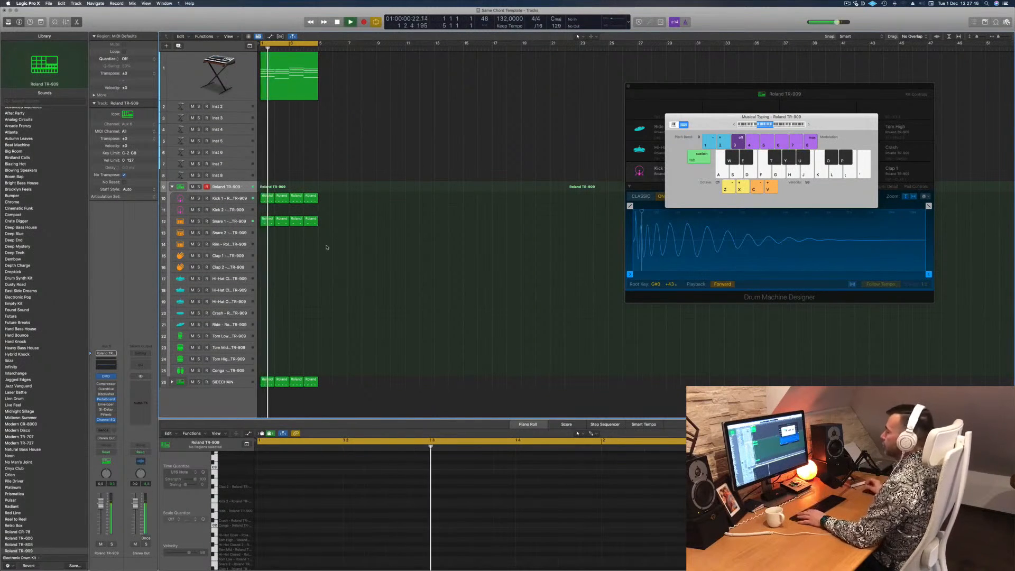
pyautogui.click(240, 221)
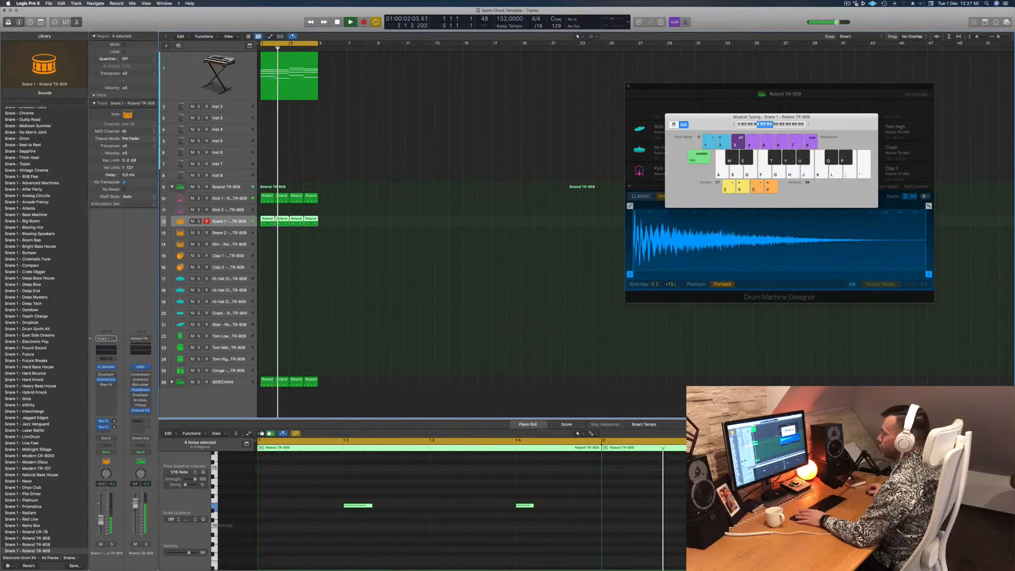
pyautogui.press('space')
pyautogui.press('space')
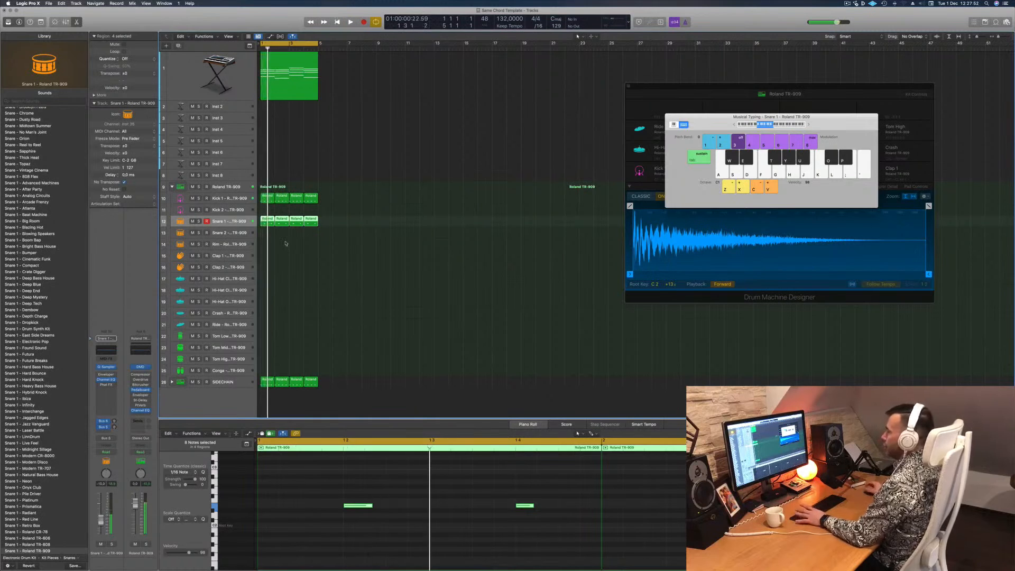
# Copy the first Kick 1 region onto the first Hi-Hat Closed track, shift its four notes to the off-beats, and play it.
pyautogui.click(295, 210)
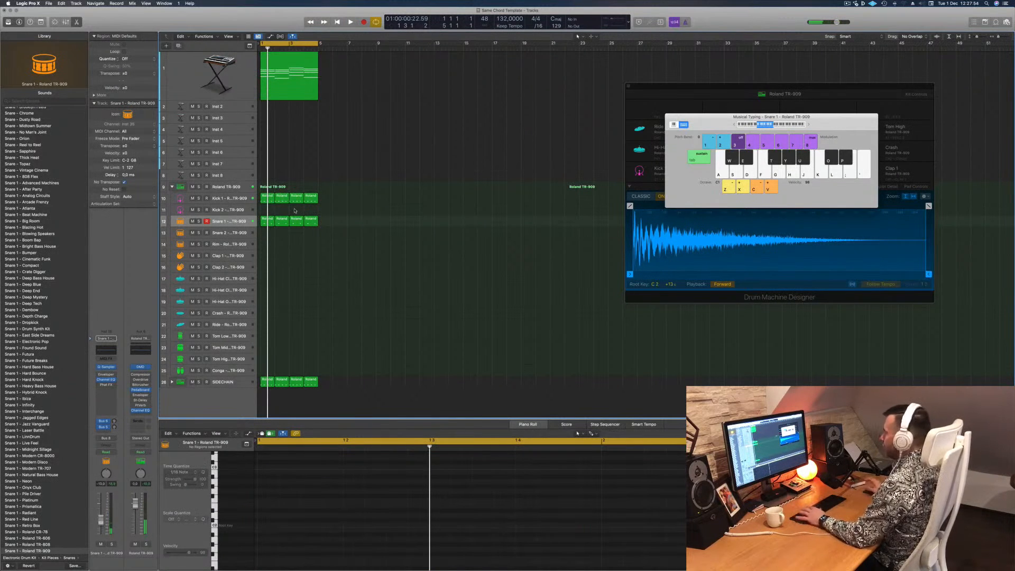
pyautogui.click(270, 197)
pyautogui.moveTo(269, 198)
pyautogui.mouseDown()
pyautogui.moveTo(264, 299)
pyautogui.moveTo(266, 283)
pyautogui.mouseUp()
pyautogui.press('space')
pyautogui.moveTo(265, 485); pyautogui.dragTo(614, 559)
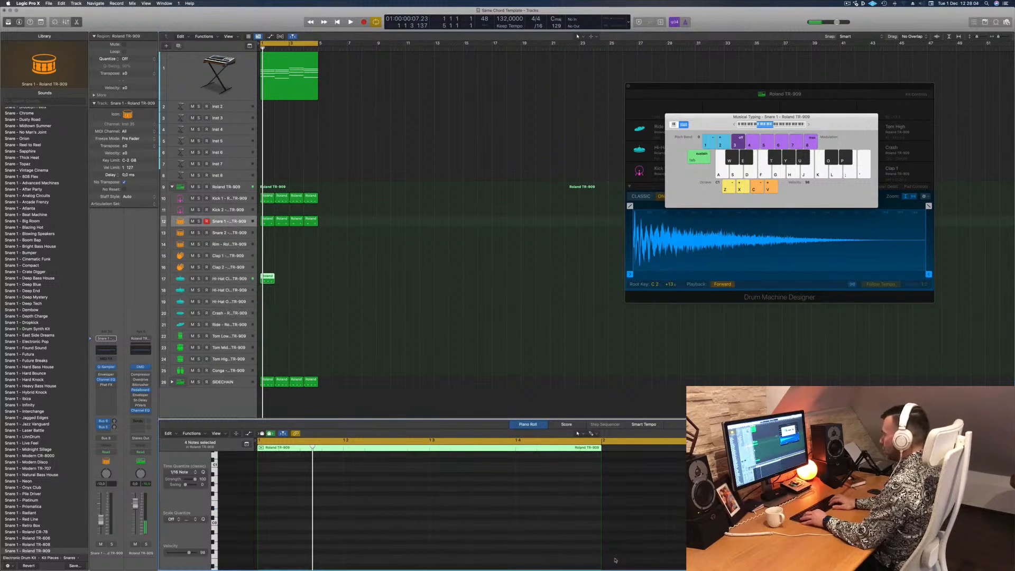
pyautogui.scroll(5, 497, 483)
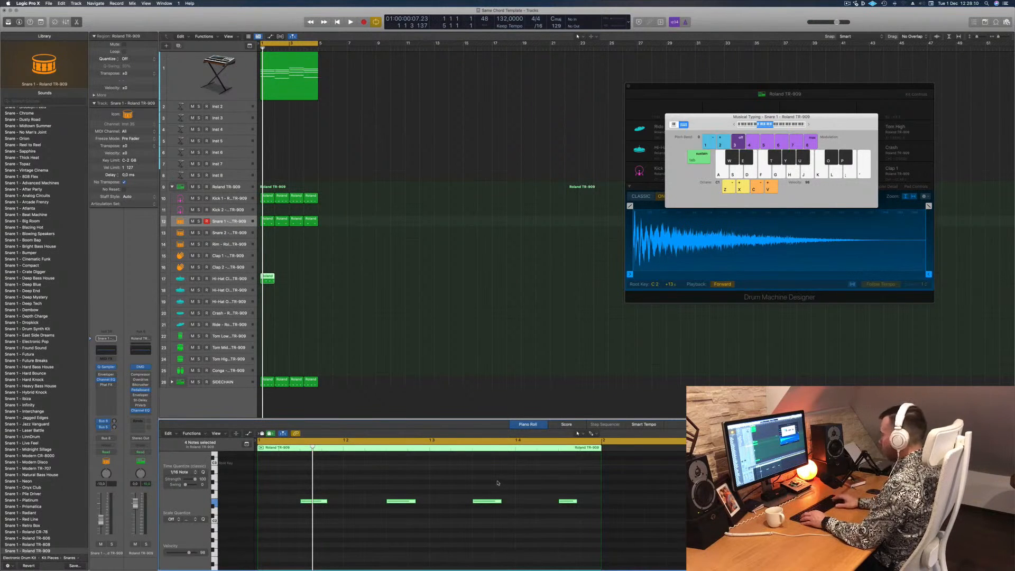
pyautogui.press('space')
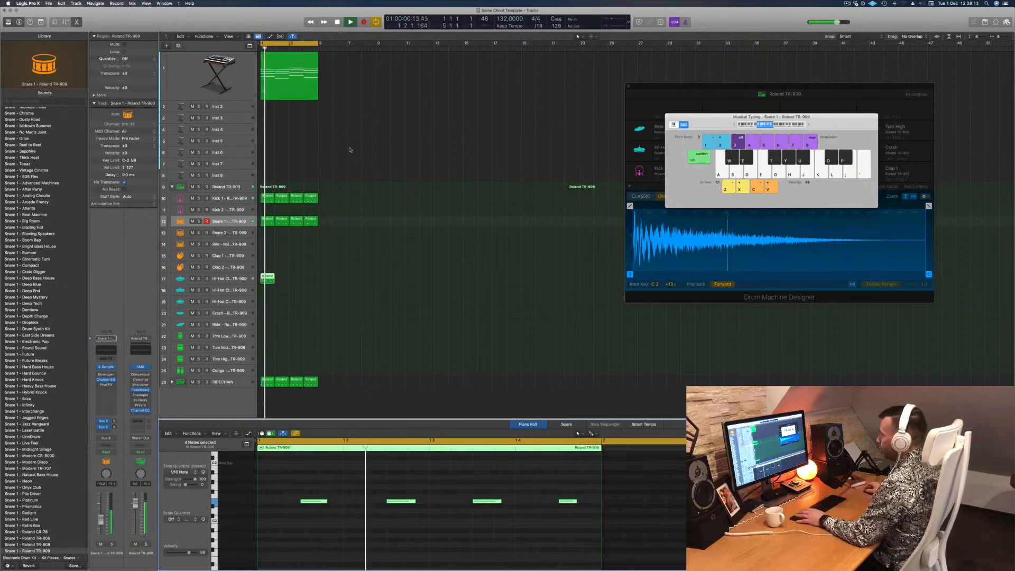
# Copy the Hi-Hat Closed region across the loop so it fills all four bars, and select its track.
pyautogui.moveTo(265, 279); pyautogui.dragTo(294, 284)
pyautogui.keyDown('shift'); pyautogui.click(265, 280); pyautogui.keyUp('shift')
pyautogui.press('space')
pyautogui.click(210, 281)
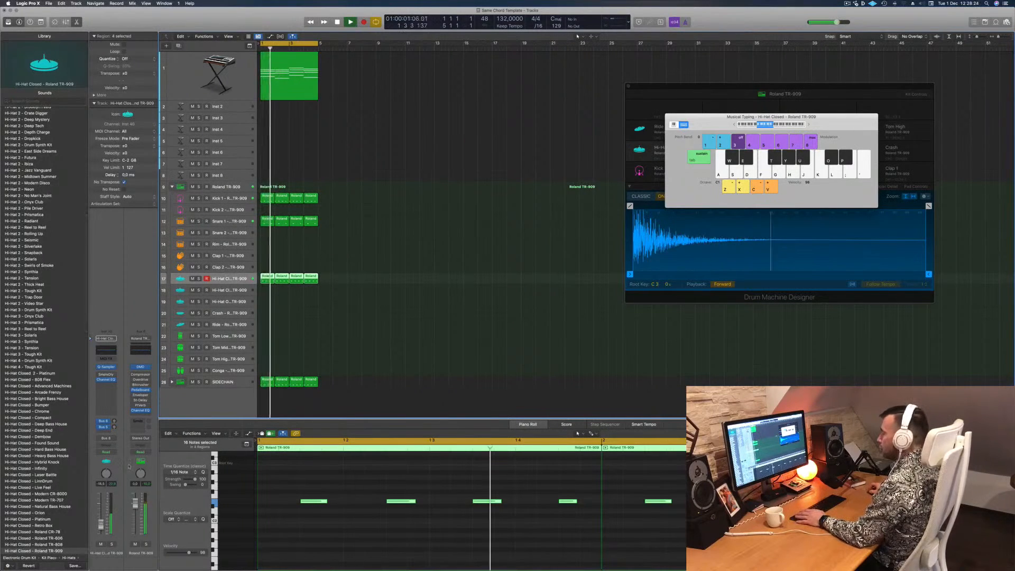
# Transpose the Hi-Hat Closed notes up an octave, play the loop, and review the track's Sample Delay settings.
pyautogui.press('Tab')
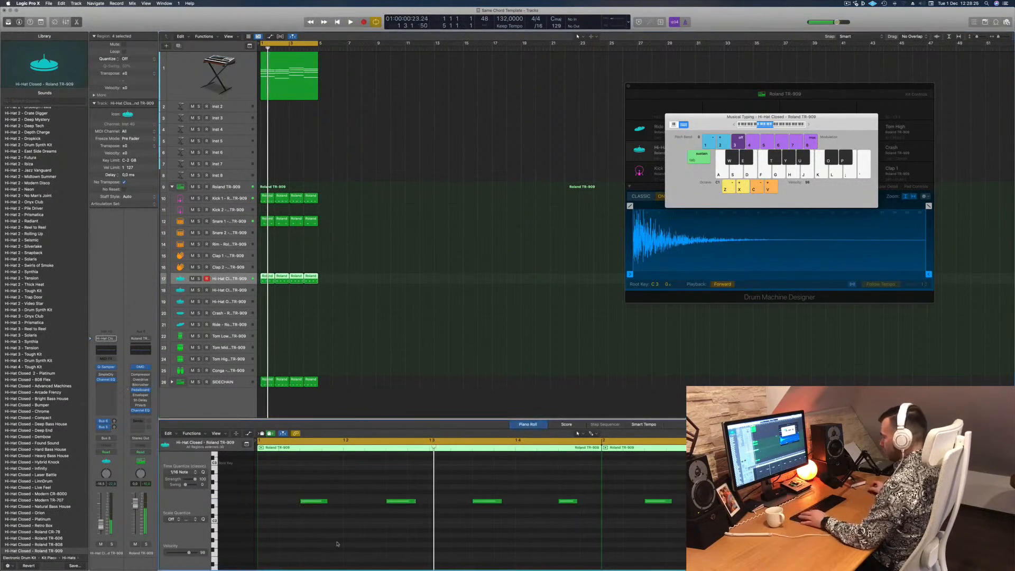
pyautogui.hotkey('alt', 'shift', 'Up')
pyautogui.press('space')
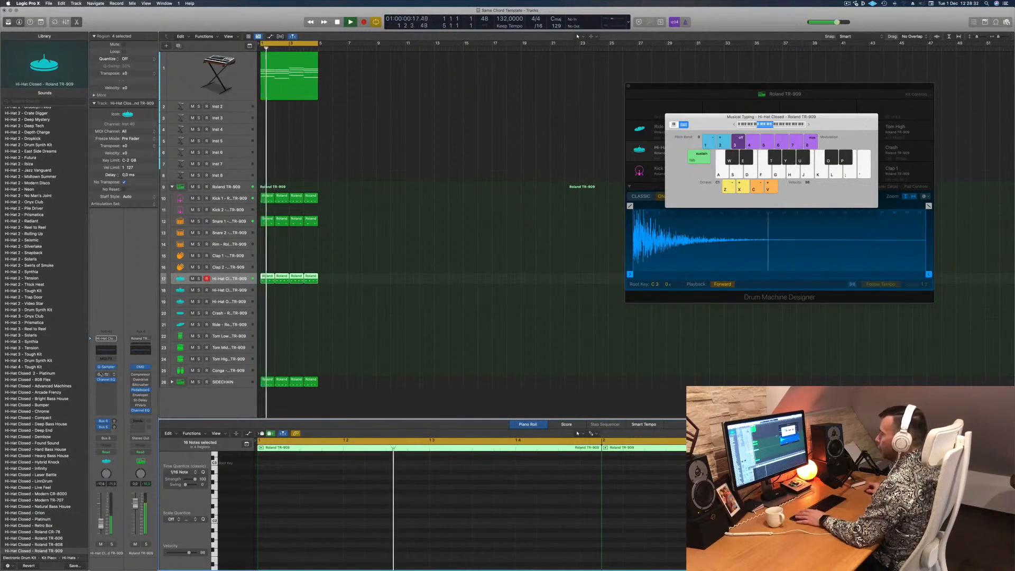
pyautogui.click(106, 376)
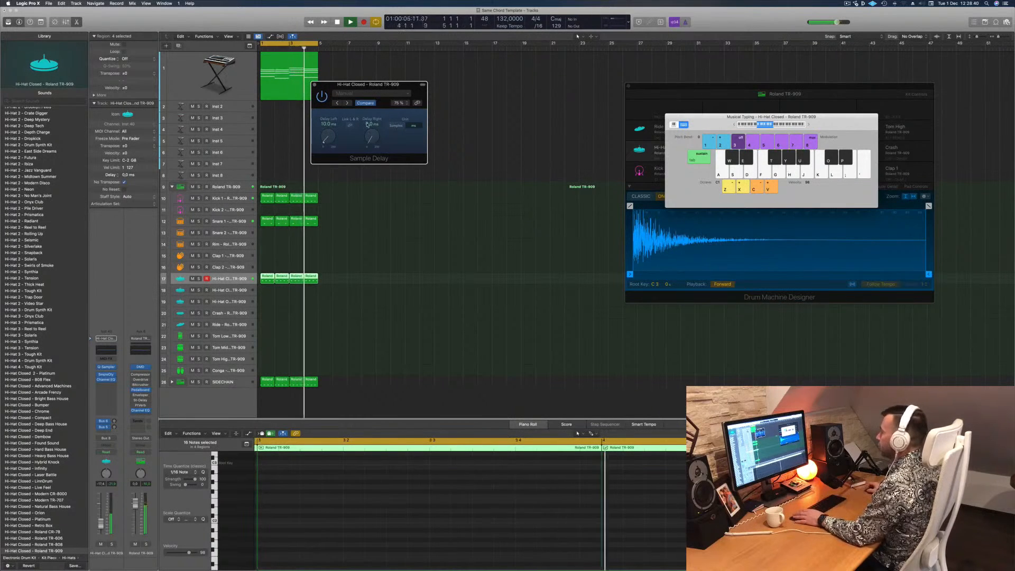
pyautogui.click(315, 86)
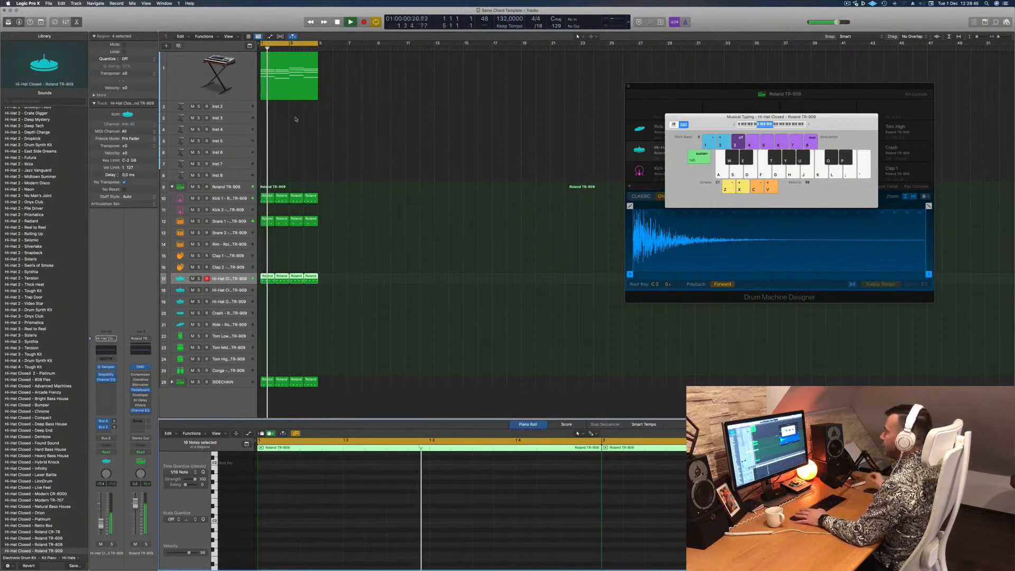
# Insert a stereo Stereo Delay on the Hi-Hat Closed track and load its 1/16 Note preset during playback.
pyautogui.click(106, 384)
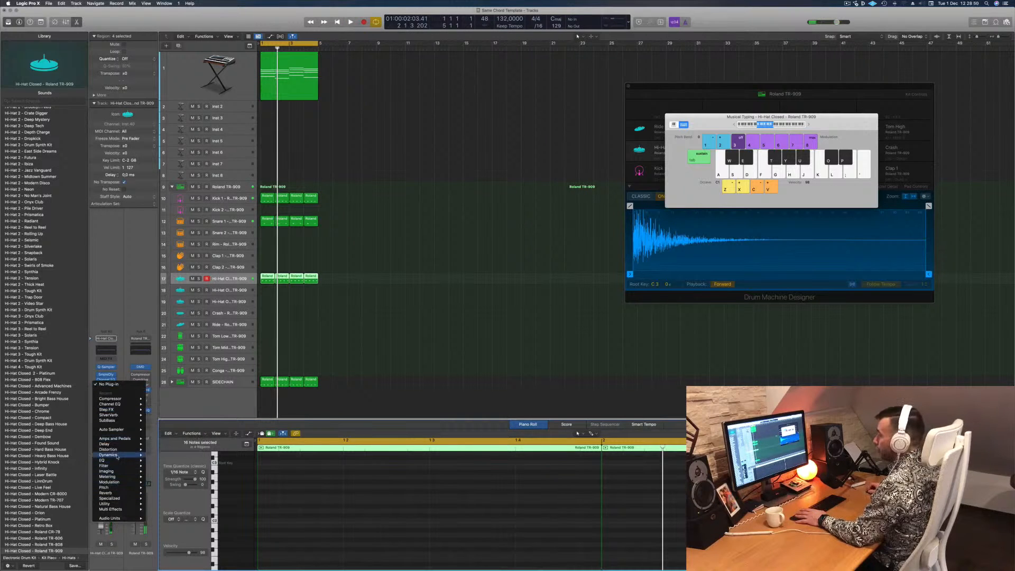
pyautogui.moveTo(116, 472)
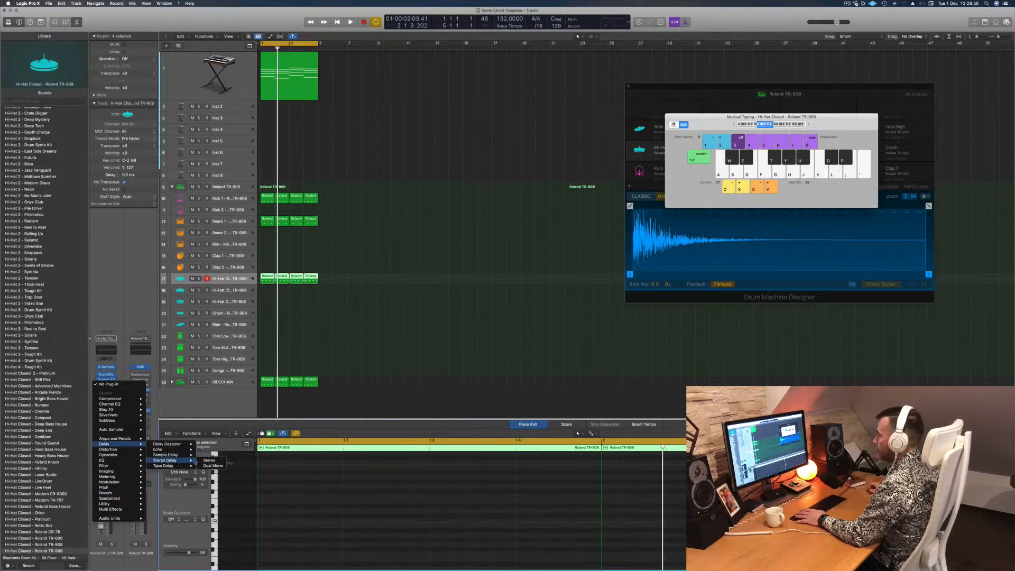
pyautogui.click(208, 460)
pyautogui.press('space')
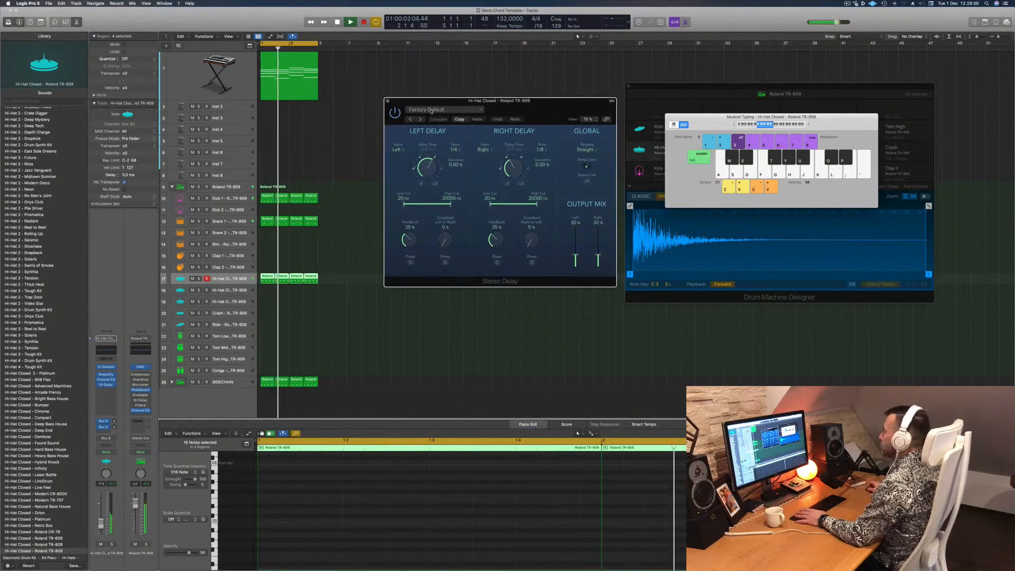
pyautogui.click(423, 113)
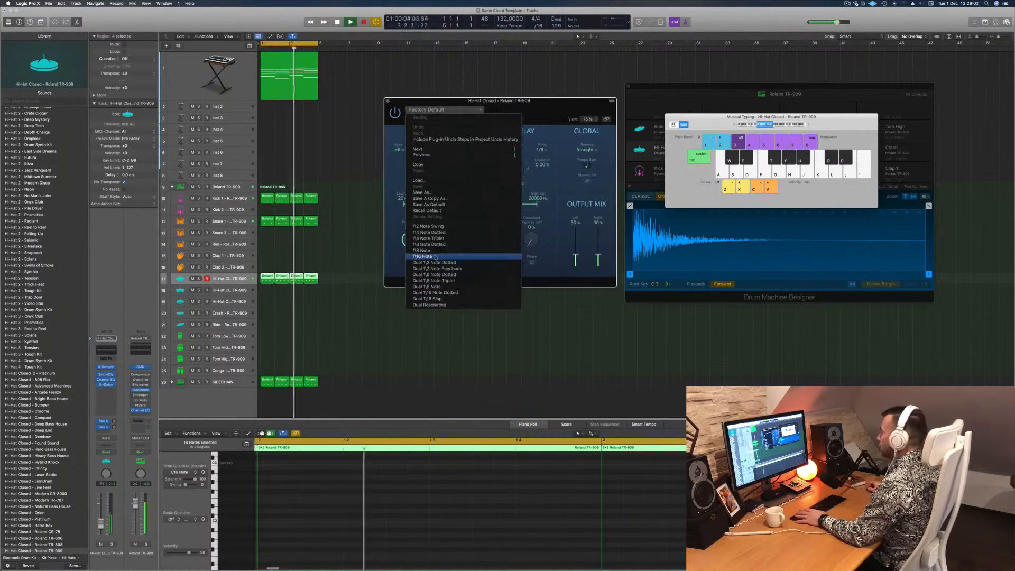
pyautogui.click(453, 217)
# Set the Stereo Delay's right output mix to 33% and raise the Hi-Hat Closed track's volume slightly.
pyautogui.moveTo(554, 109)
pyautogui.mouseDown()
pyautogui.moveTo(514, 111)
pyautogui.moveTo(538, 120)
pyautogui.mouseUp()
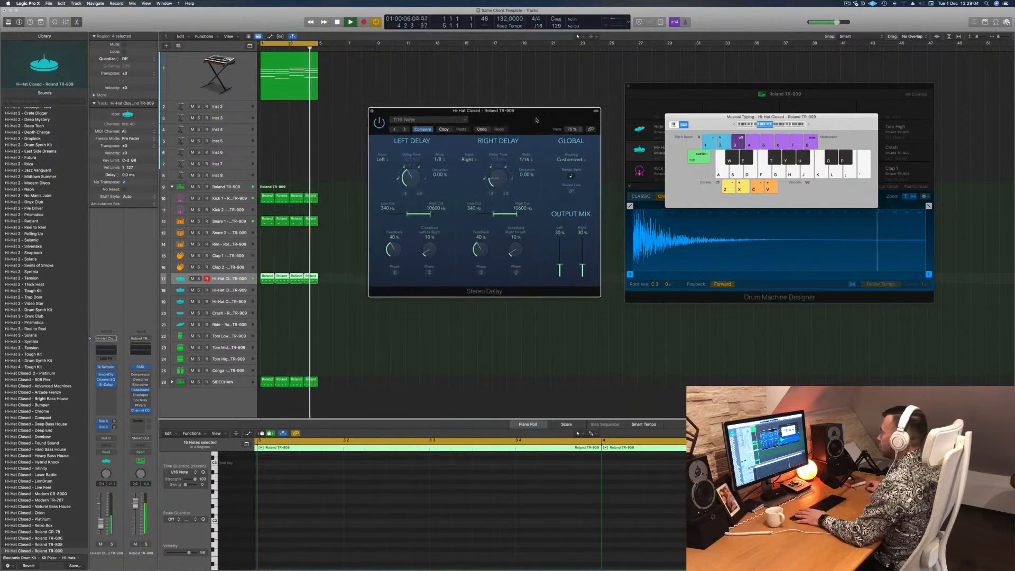
pyautogui.moveTo(582, 266); pyautogui.dragTo(581, 265)
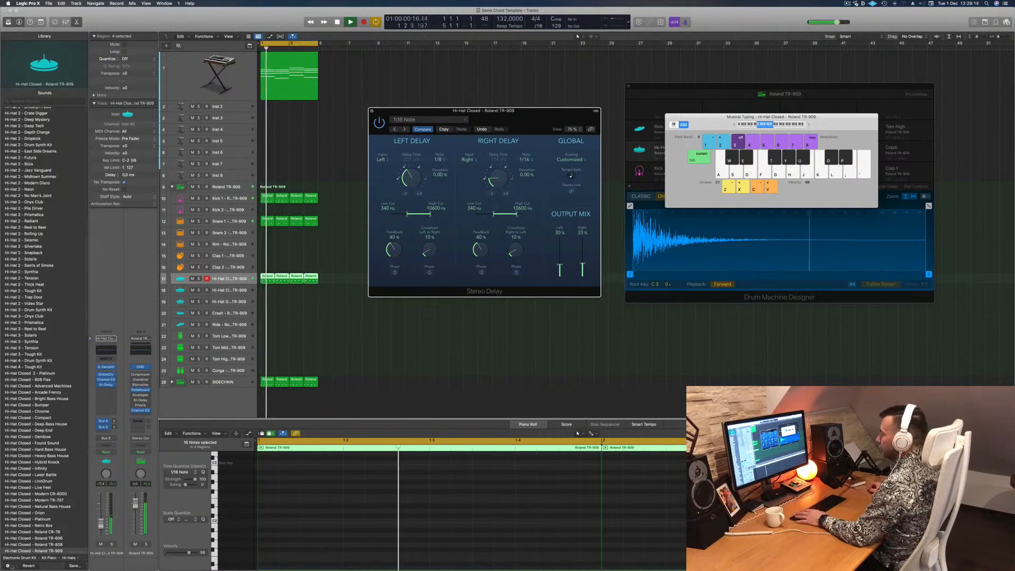
pyautogui.moveTo(102, 526); pyautogui.dragTo(103, 525)
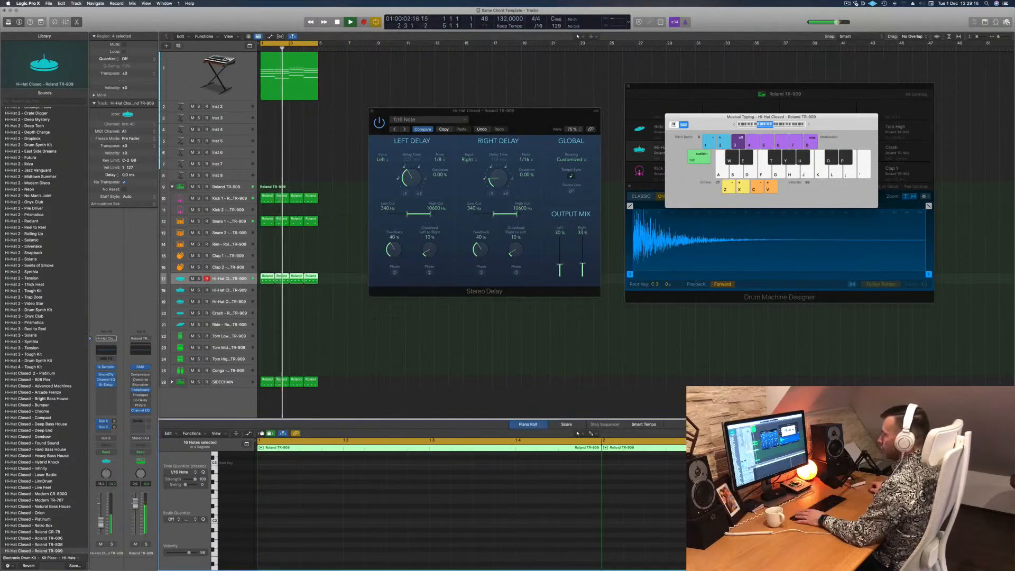
pyautogui.click(372, 111)
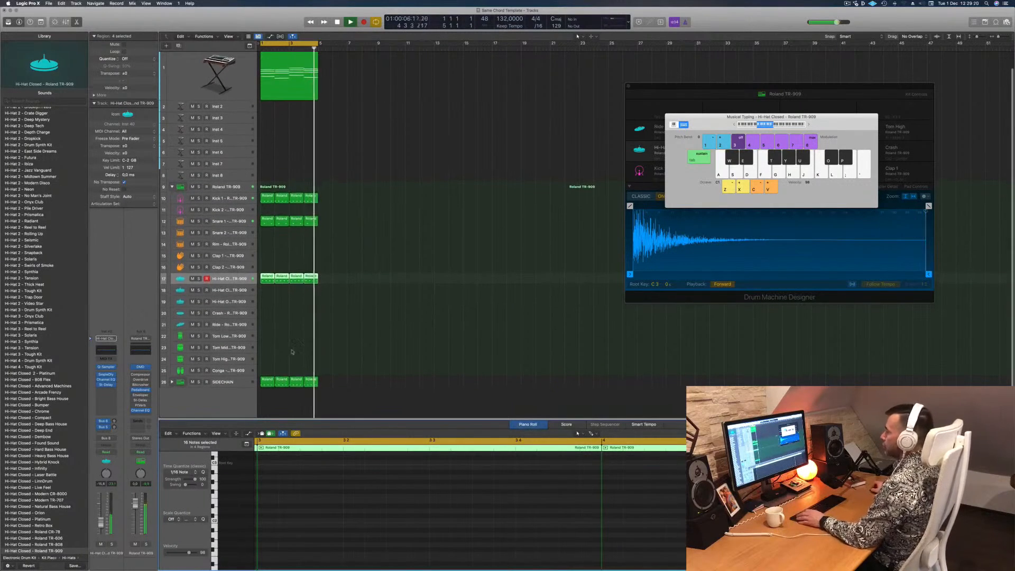
# Copy the first Hi-Hat Closed region onto the Tom Low track and transpose its four notes down an octave.
pyautogui.click(289, 272)
pyautogui.moveTo(267, 279); pyautogui.dragTo(270, 336)
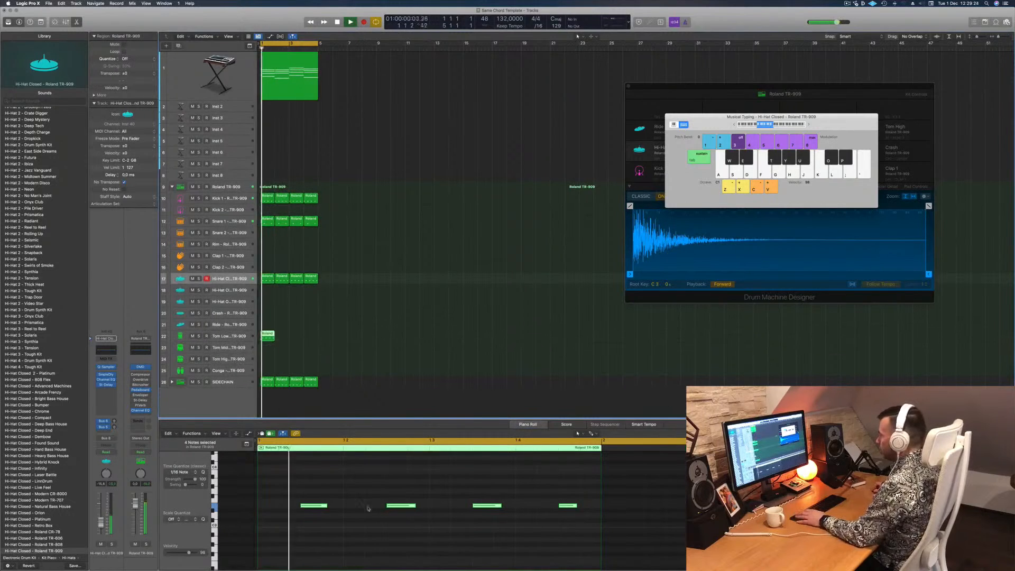
pyautogui.moveTo(301, 489); pyautogui.dragTo(663, 538)
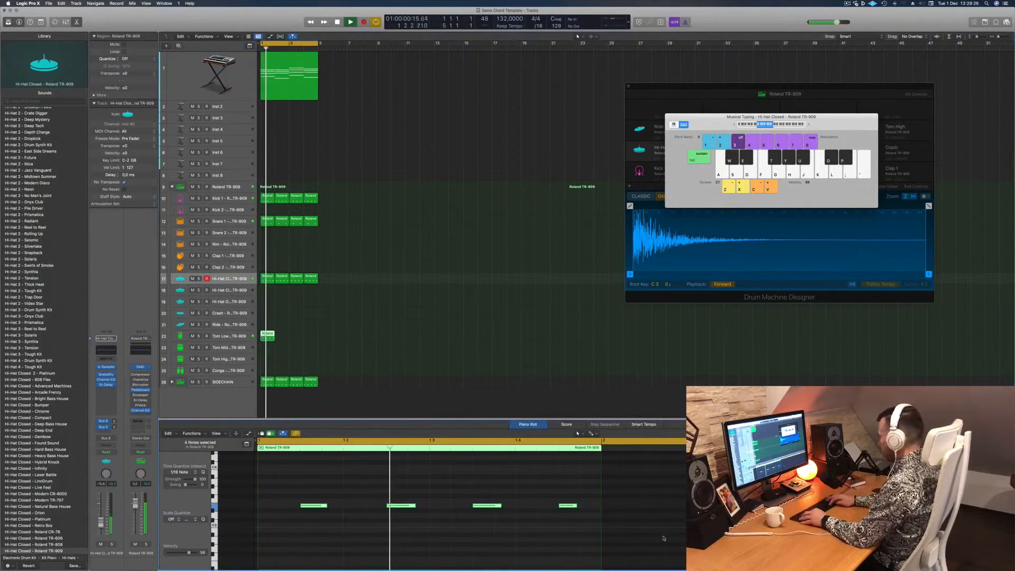
pyautogui.scroll(-5, 394, 516)
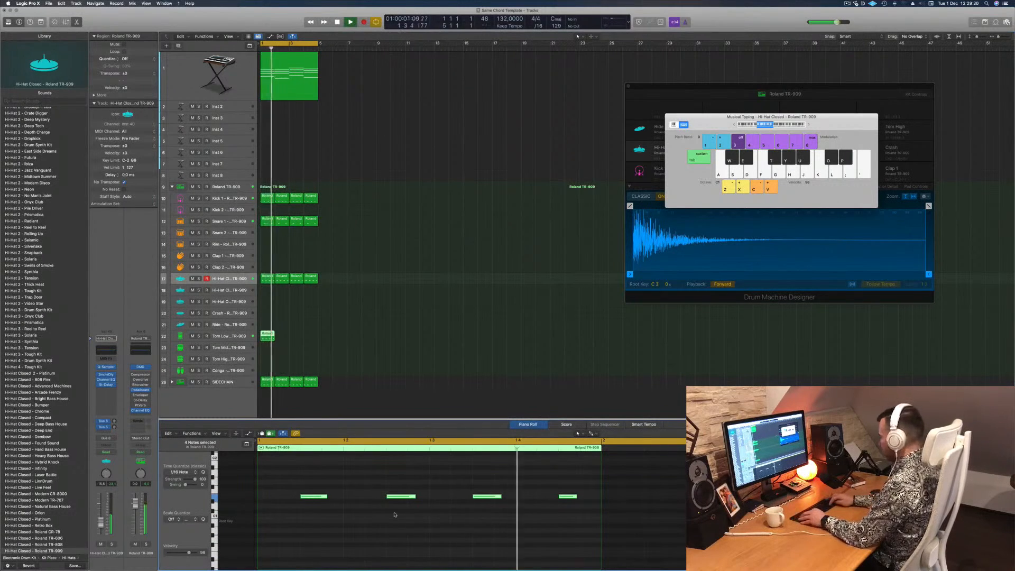
pyautogui.hotkey('alt', 'shift', 'Down')
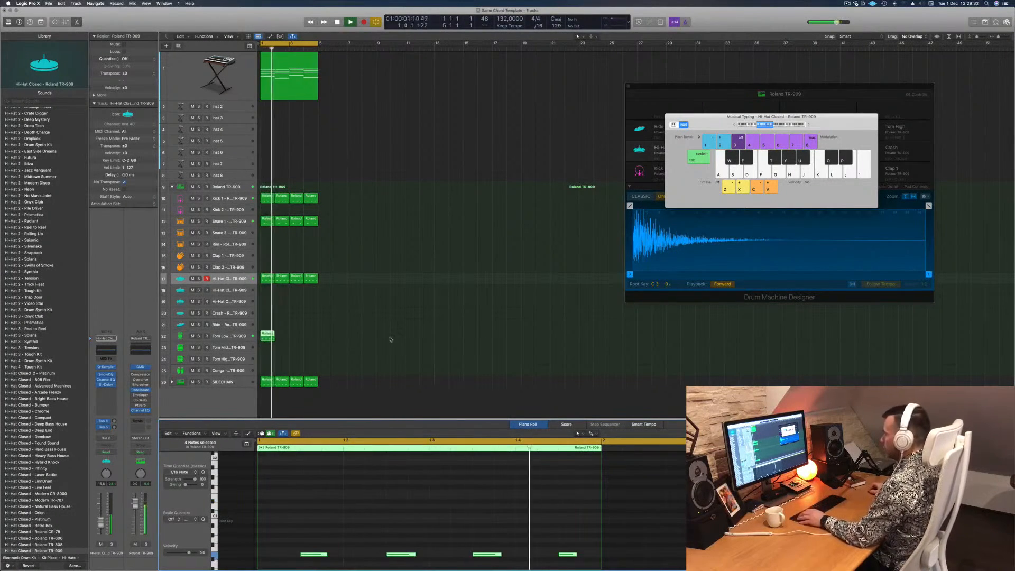
# Move the first note of the Tom Low region later onto beat 2.
pyautogui.scroll(-3, 405, 509)
pyautogui.moveTo(311, 477); pyautogui.dragTo(324, 505)
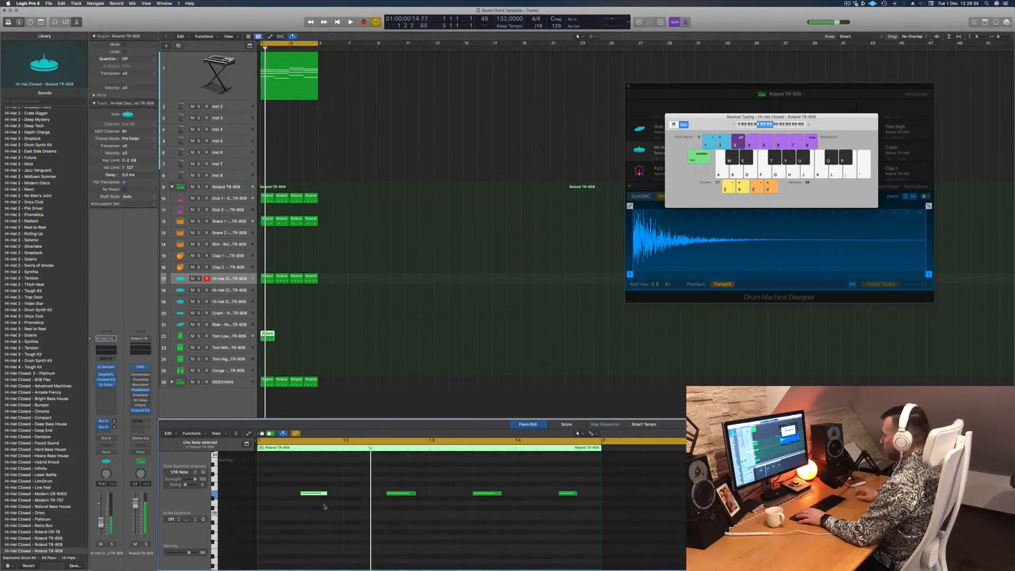
pyautogui.hotkey('alt', 'Right')
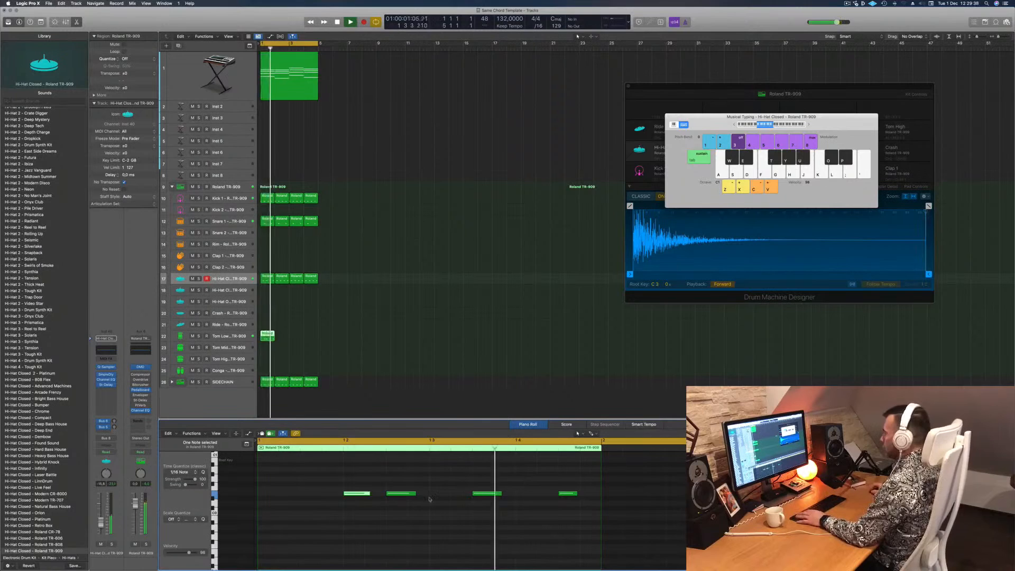
# Copy the Tom Low region across four bars and onto Tom Mid, keeping only its first two notes there, shifted three sixteenths earlier.
pyautogui.moveTo(269, 336)
pyautogui.mouseDown()
pyautogui.moveTo(297, 341)
pyautogui.moveTo(267, 347)
pyautogui.mouseUp()
pyautogui.click(267, 336)
pyautogui.moveTo(326, 491); pyautogui.dragTo(411, 505)
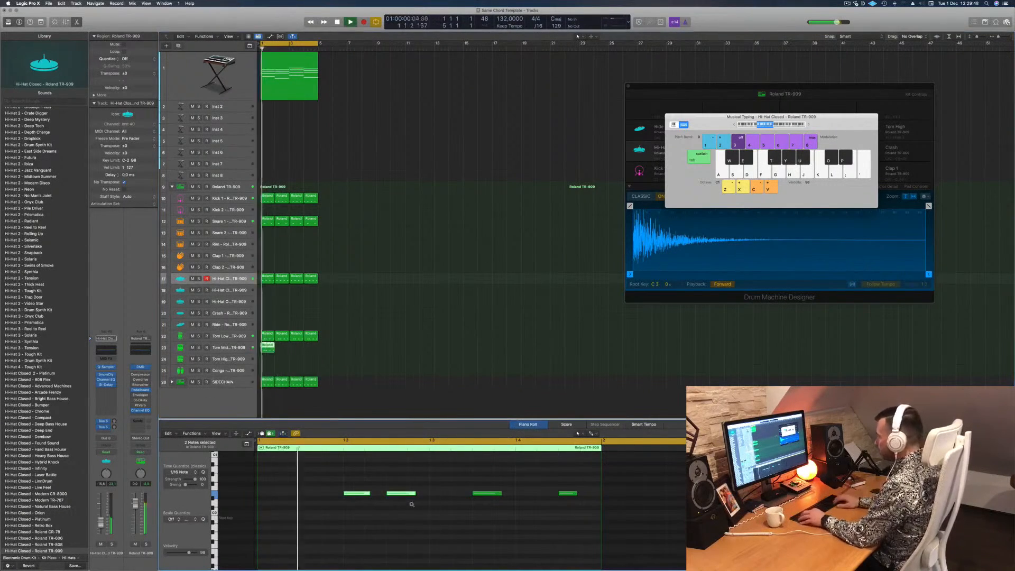
pyautogui.hotkey('alt', 'Left')
pyautogui.hotkey('alt', 'Left')
pyautogui.hotkey('alt', 'Left')
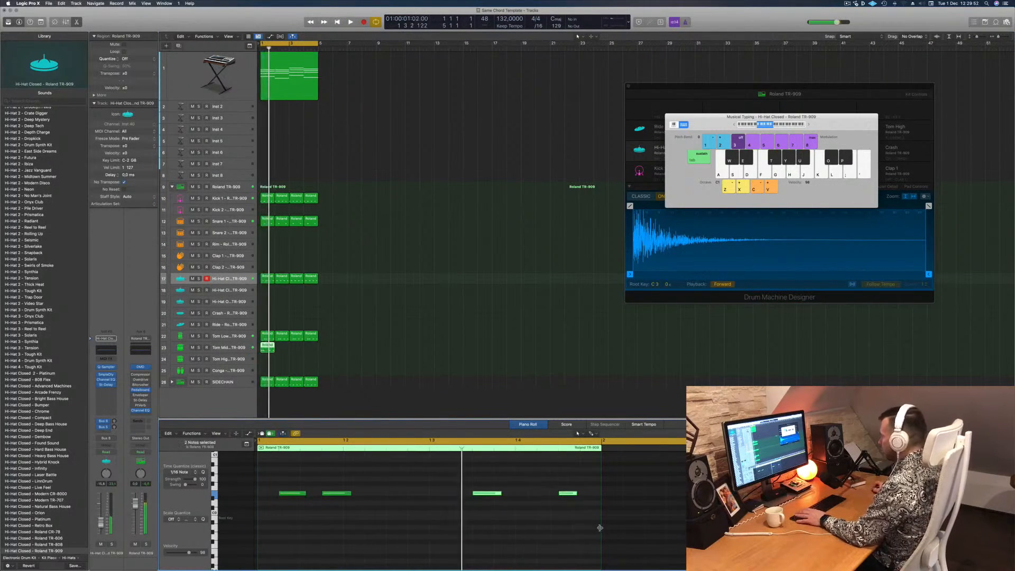
pyautogui.press('Delete')
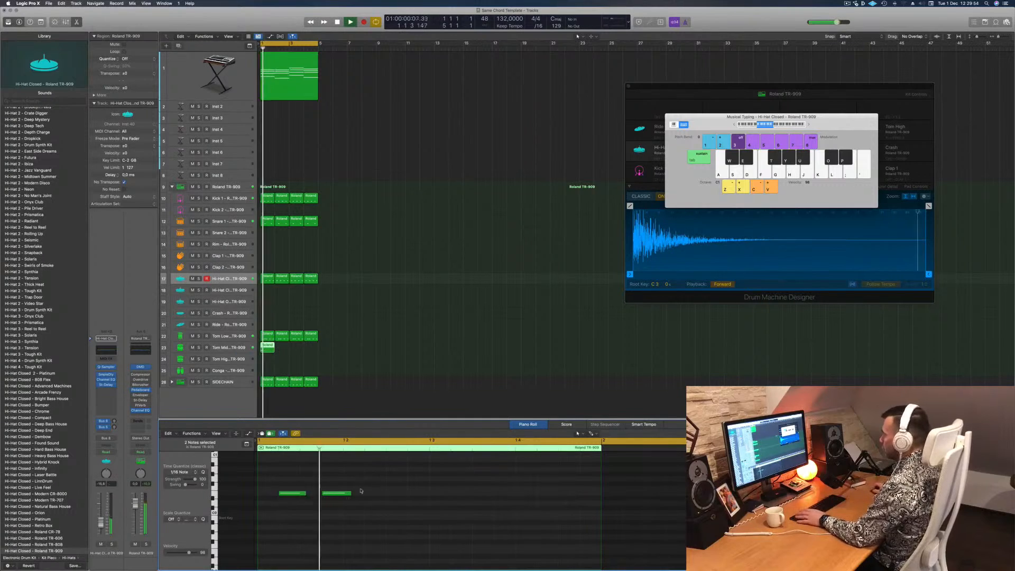
# Transpose the two Tom Mid notes down an octave and copy the region across all four bars.
pyautogui.hotkey('alt', 'shift', 'Down')
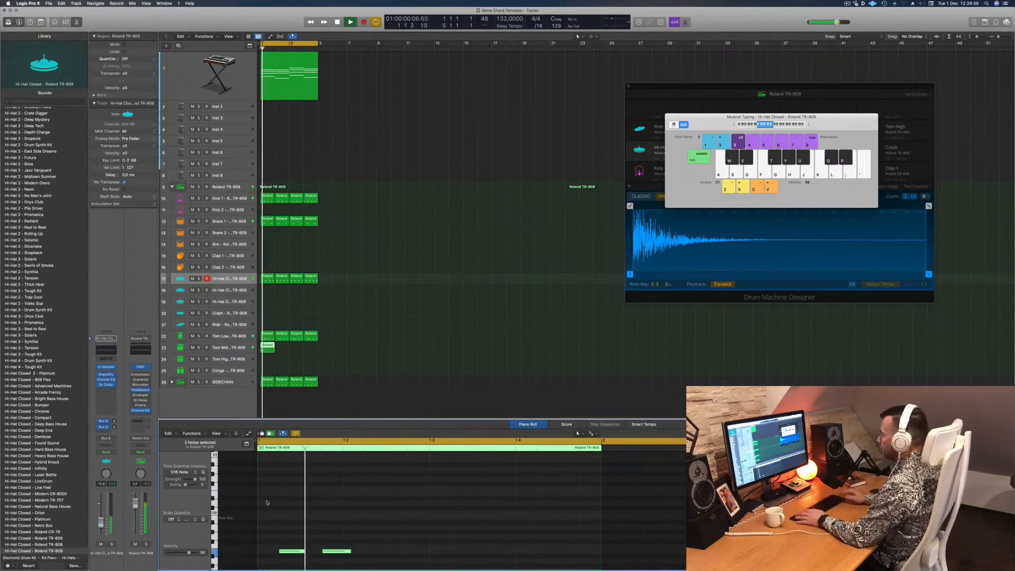
pyautogui.moveTo(267, 346); pyautogui.dragTo(294, 349)
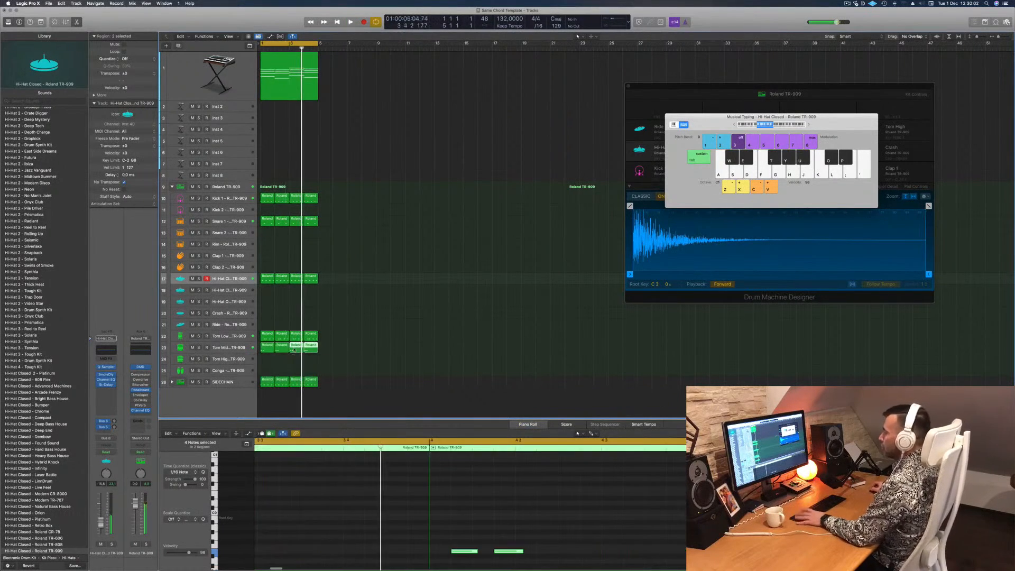
pyautogui.click(327, 346)
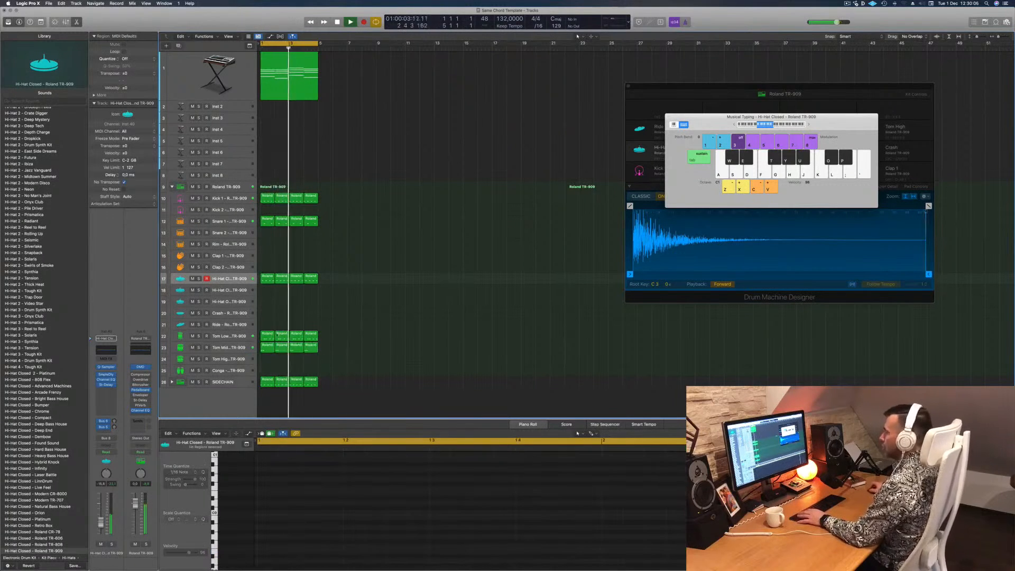
# Copy the first Tom Low region onto the Conga track, transpose its four notes up an octave, and play the loop.
pyautogui.moveTo(270, 334); pyautogui.dragTo(267, 370)
pyautogui.moveTo(310, 476); pyautogui.dragTo(507, 531)
pyautogui.hotkey('alt', 'shift', 'Up')
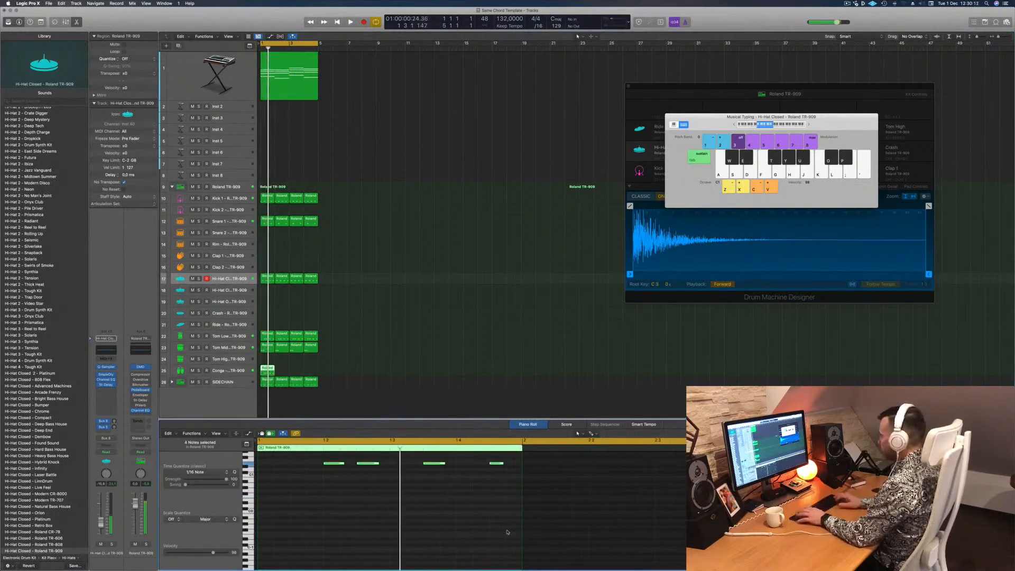
pyautogui.scroll(1, 446, 550)
pyautogui.press('space')
pyautogui.press('space')
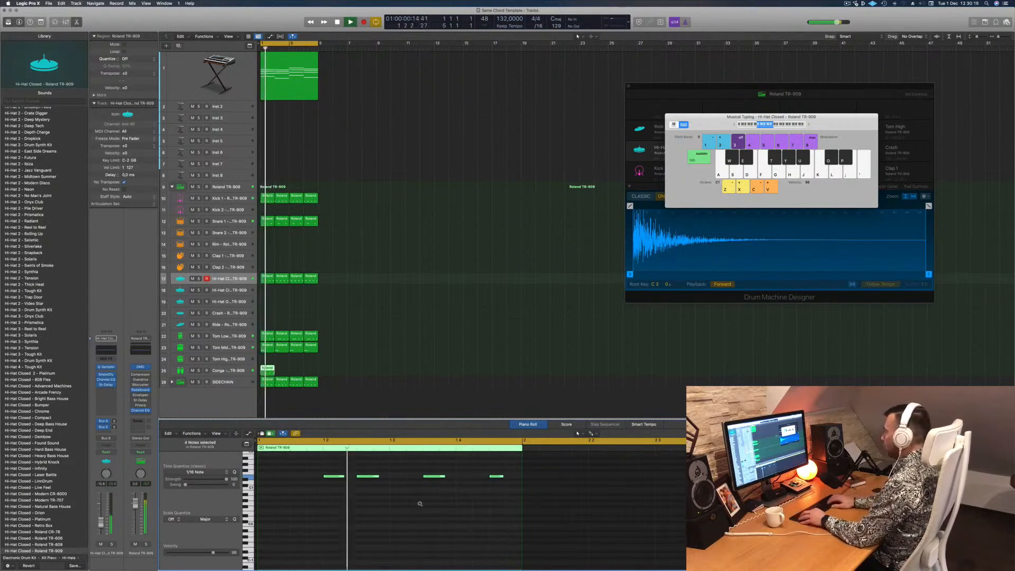
# Shift the Conga notes a sixteenth later, the third note one sixteenth further, and copy the region across all four bars.
pyautogui.hotkey('alt', 'Right')
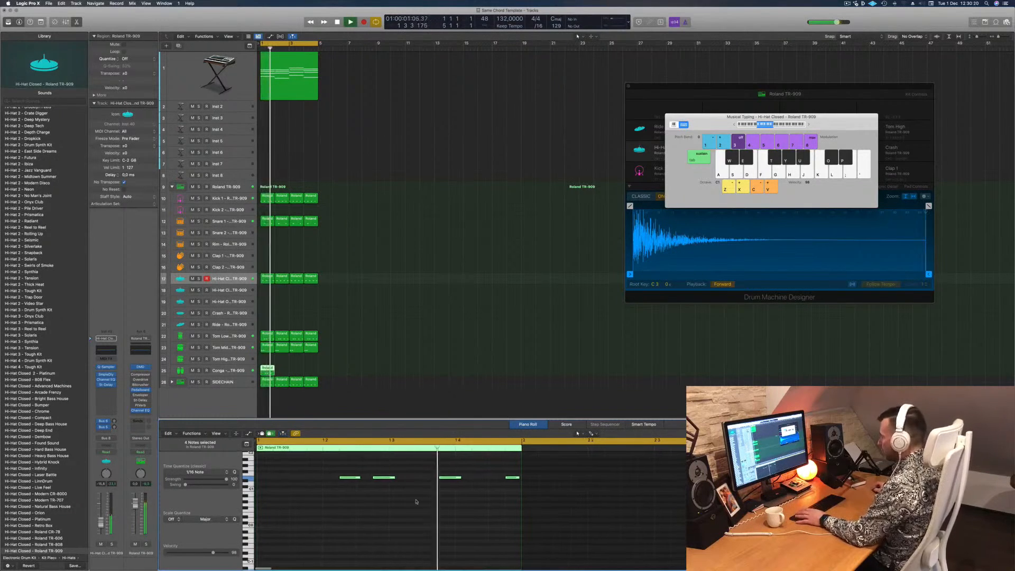
pyautogui.moveTo(447, 477); pyautogui.dragTo(463, 478)
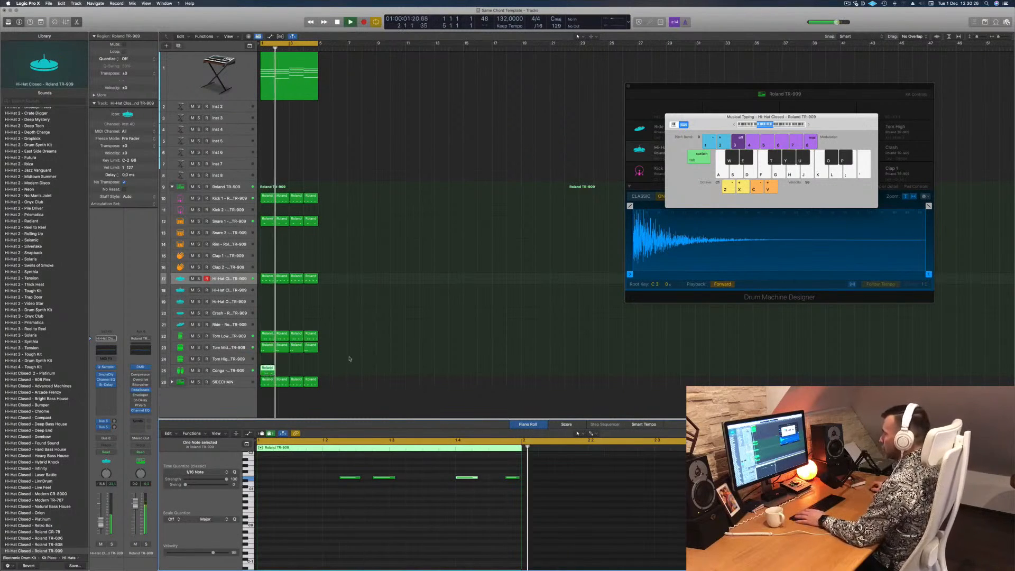
pyautogui.moveTo(268, 368); pyautogui.dragTo(294, 379)
pyautogui.keyDown('shift'); pyautogui.click(265, 372); pyautogui.keyUp('shift')
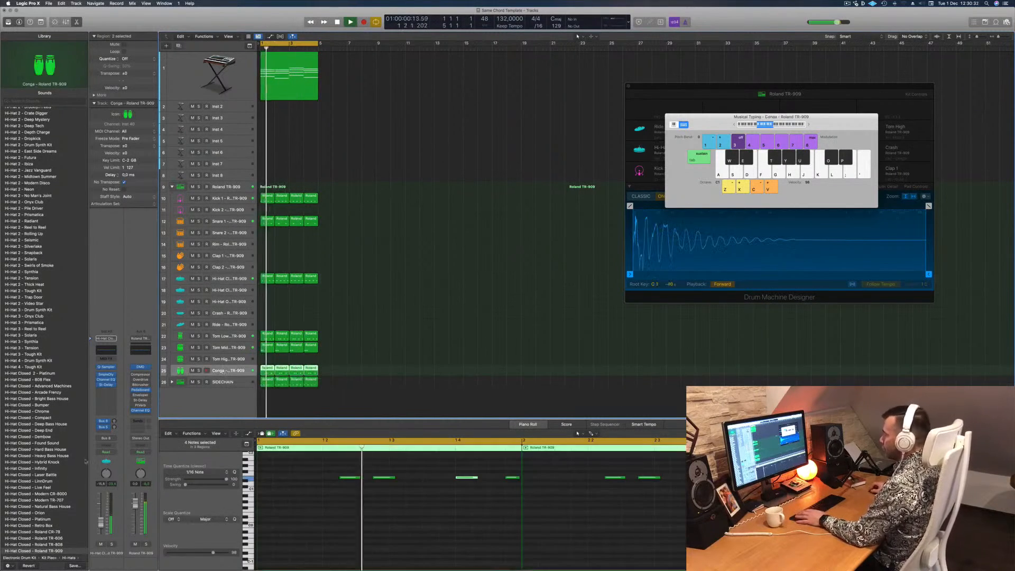
# Audition the Conga soloed, the toms and Conga soloed with Kick 1, and the full mix with all solos off.
pyautogui.click(113, 544)
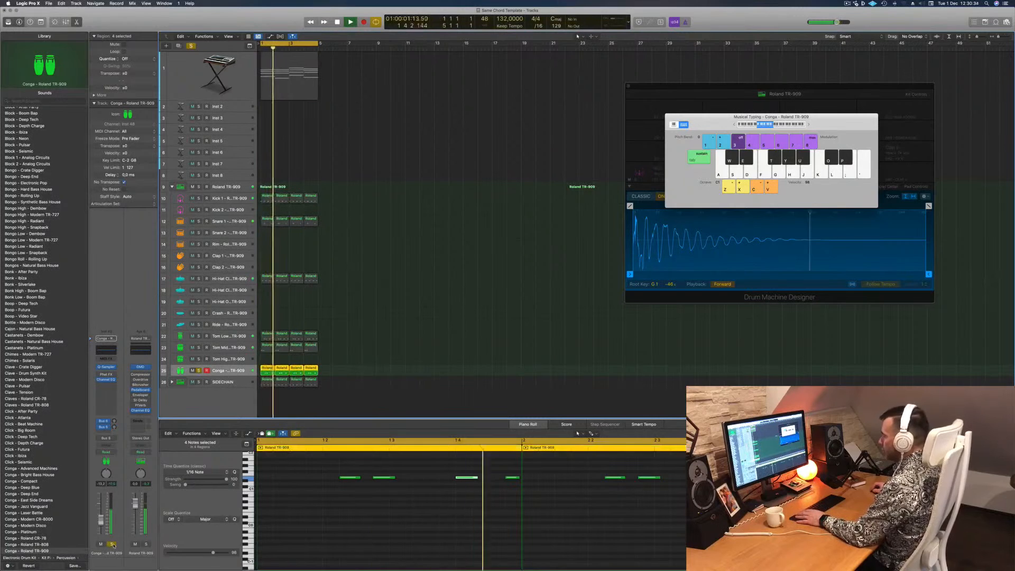
pyautogui.click(113, 543)
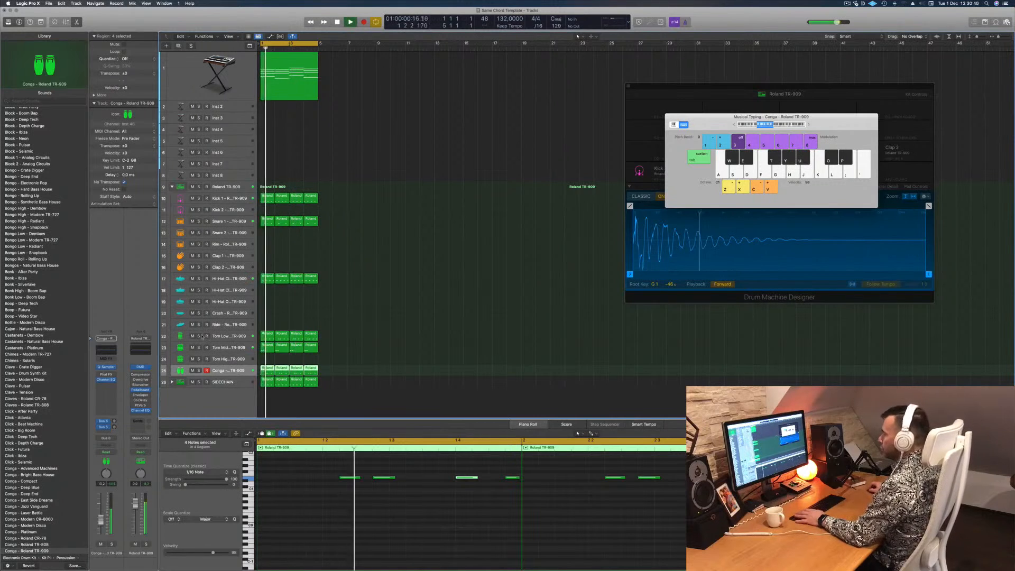
pyautogui.moveTo(198, 336); pyautogui.dragTo(198, 370)
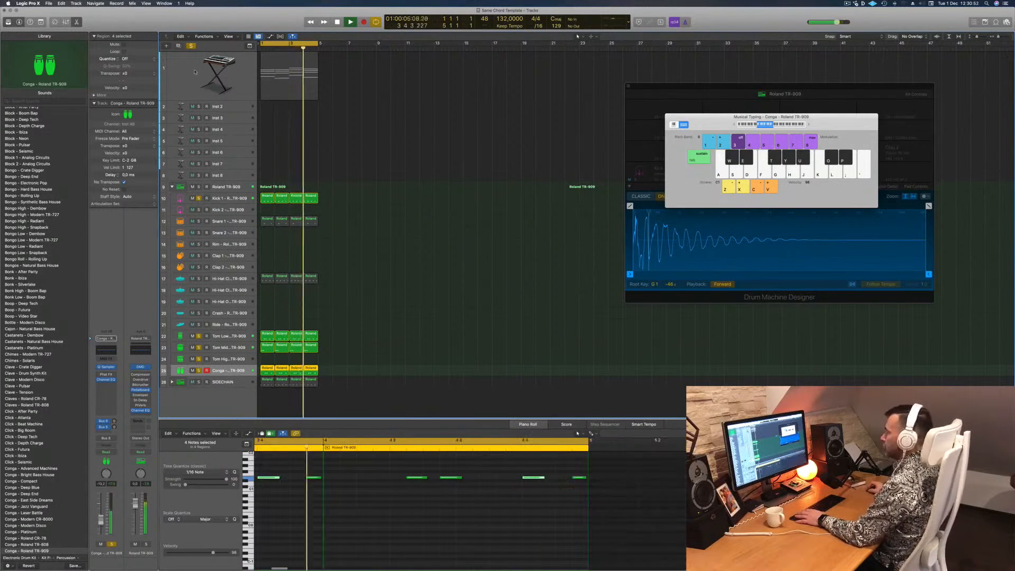
pyautogui.press('space')
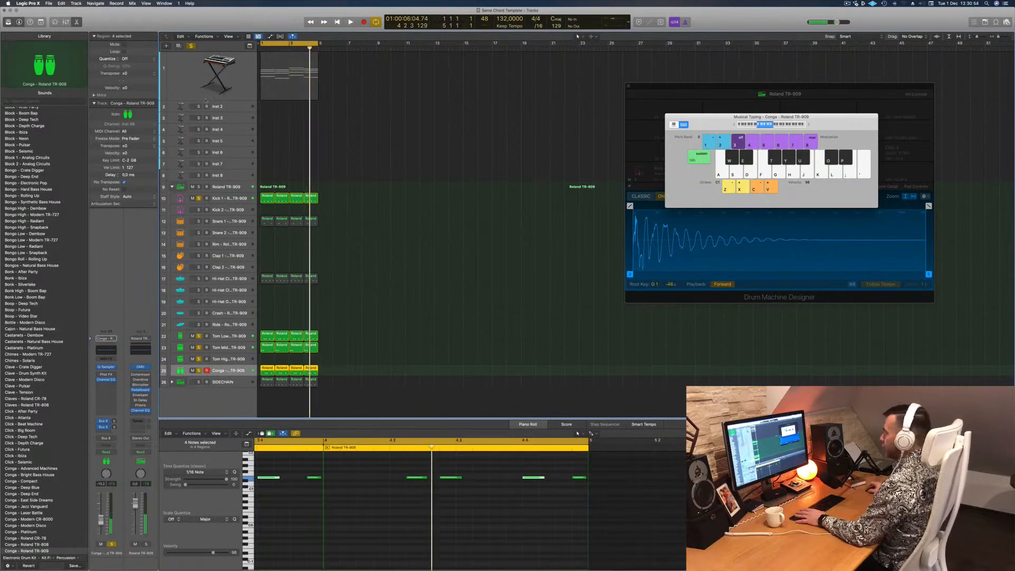
pyautogui.hotkey('ctrl', 's')
pyautogui.press('space')
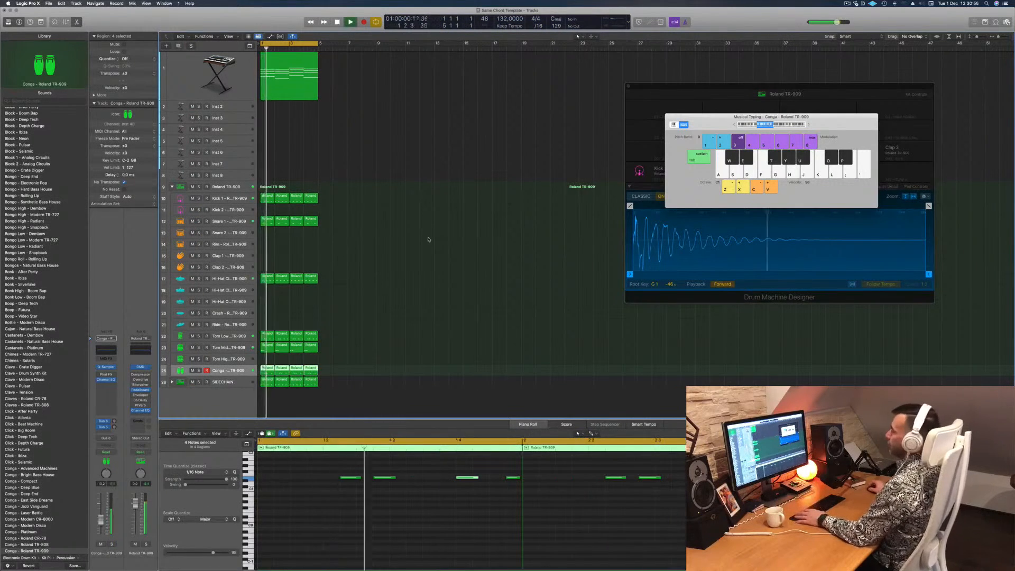
# Duplicate the Perfect Pad 03 track with its settings and copy the four-bar chord region onto the new track.
pyautogui.click(354, 335)
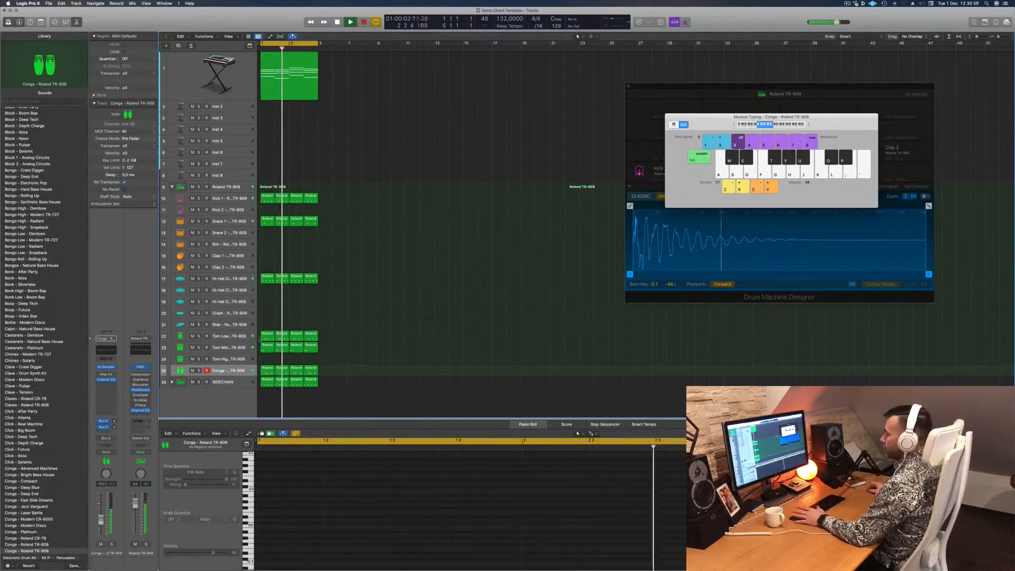
pyautogui.click(184, 337)
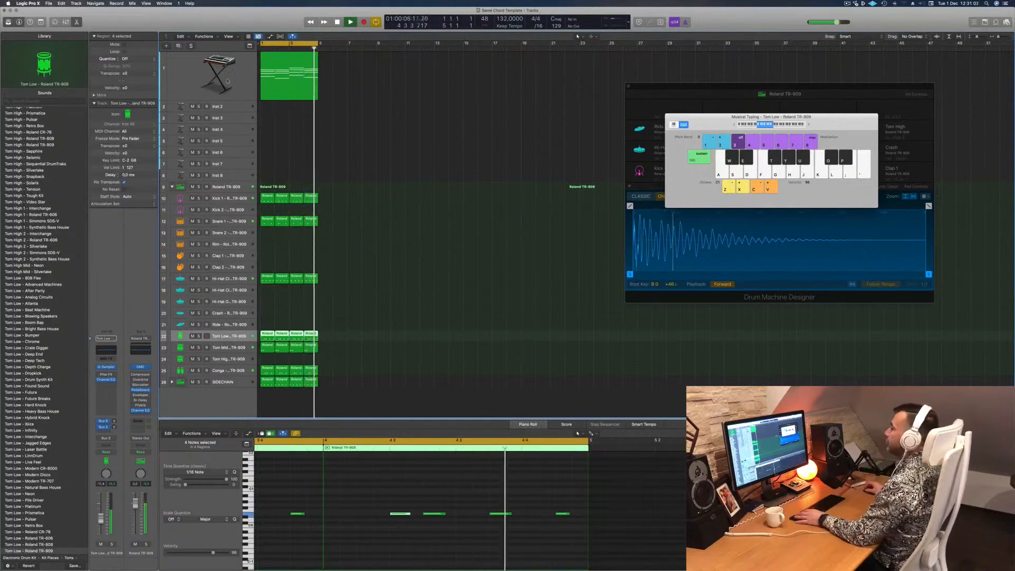
pyautogui.click(315, 95)
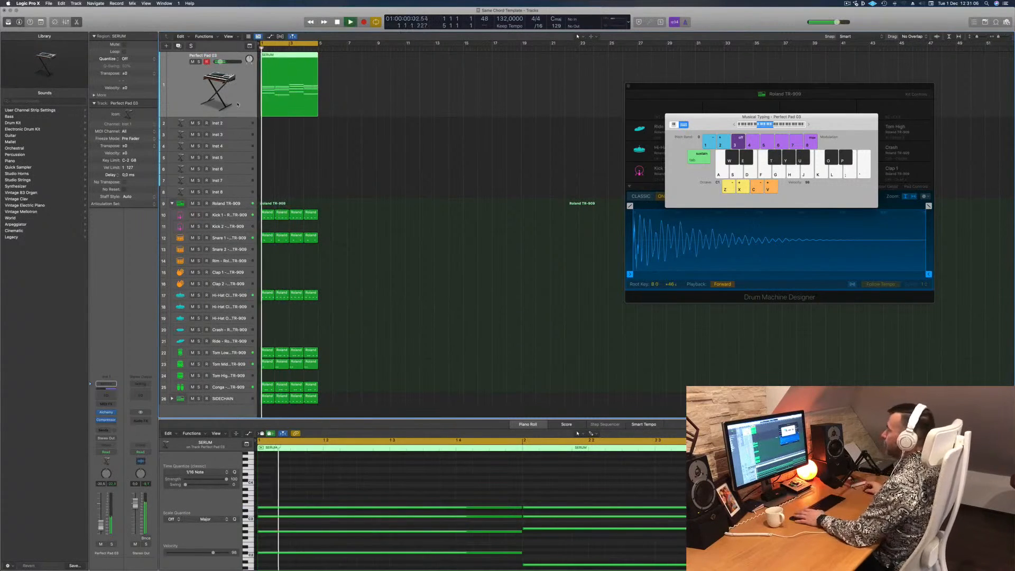
pyautogui.press('super+d')
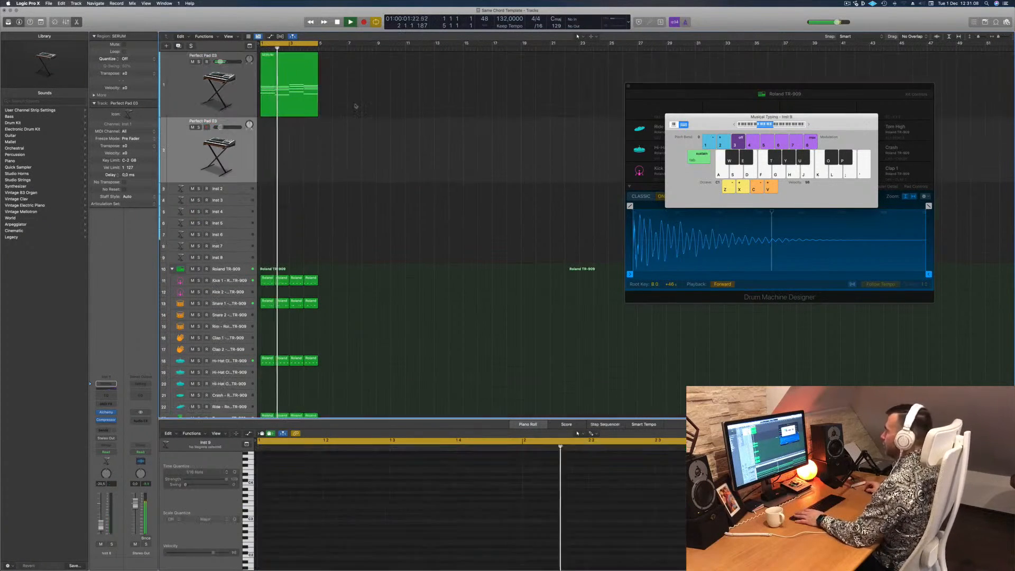
pyautogui.moveTo(281, 73); pyautogui.dragTo(276, 142)
pyautogui.press('space')
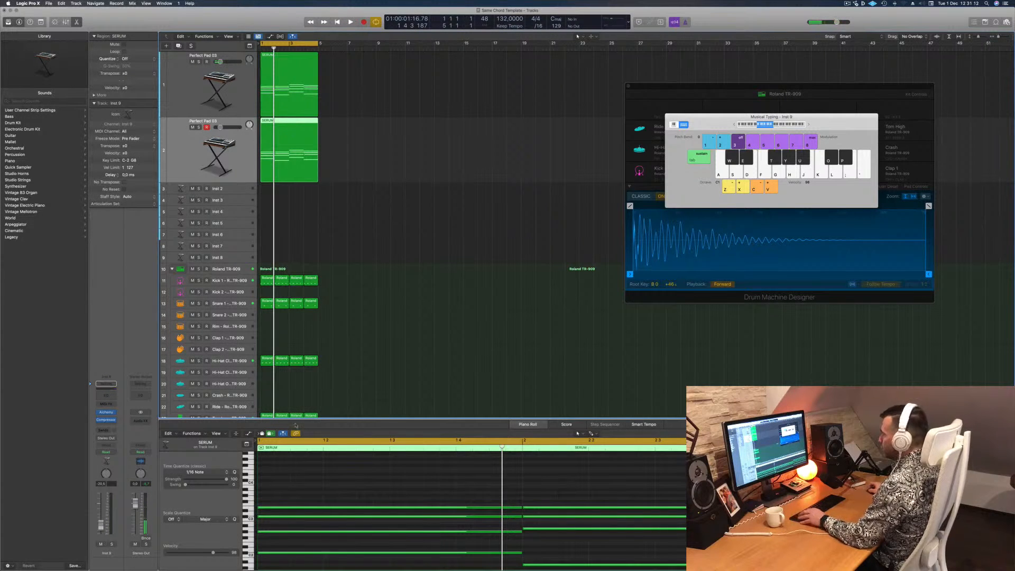
# Delete the upper chord notes from the copied region, keeping only the lowest note of each chord.
pyautogui.hscroll(-3, 383, 525)
pyautogui.scroll(-2, 389, 528)
pyautogui.scroll(-2, 384, 499)
pyautogui.moveTo(403, 481); pyautogui.dragTo(685, 502)
pyautogui.moveTo(782, 505); pyautogui.dragTo(782, 523)
pyautogui.press('Delete')
pyautogui.scroll(-1, 544, 489)
pyautogui.scroll(-2, 542, 488)
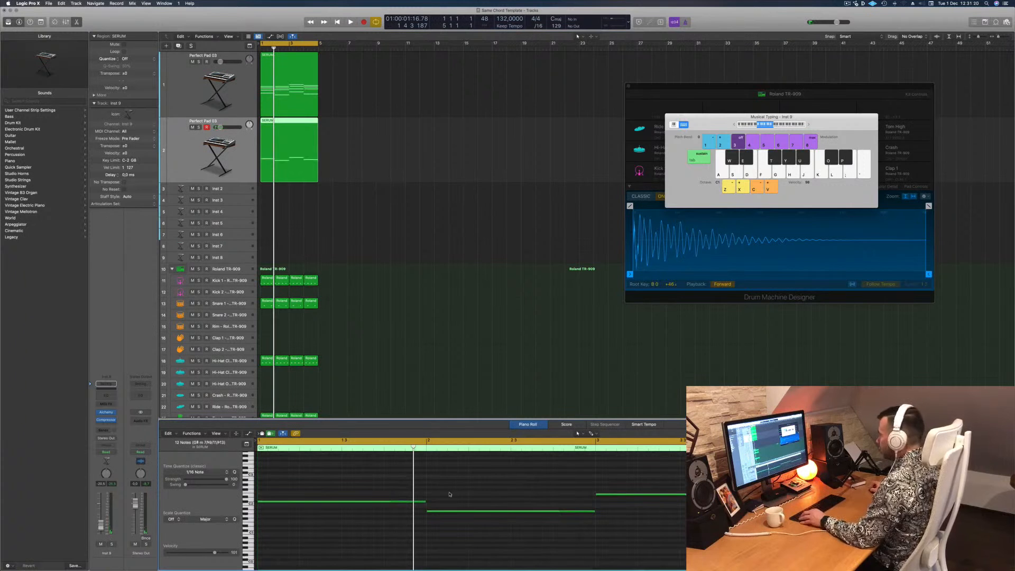
# Turn the sustained bass notes into a repeating rhythm of short notes across the region and play it back.
pyautogui.press('super+a')
pyautogui.press('super+Right')
pyautogui.hscroll(-4, 487, 496)
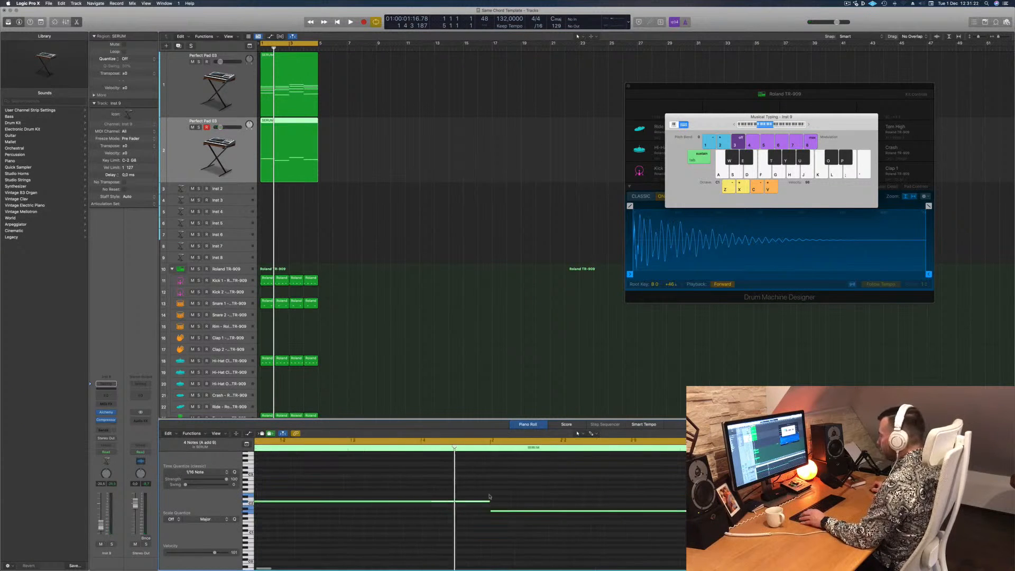
pyautogui.moveTo(535, 500); pyautogui.dragTo(473, 505)
pyautogui.press('space')
pyautogui.press('space')
# Load the Bass preset 70s Synth Intro in the duplicate track's Alchemy and play the loop.
pyautogui.click(204, 162)
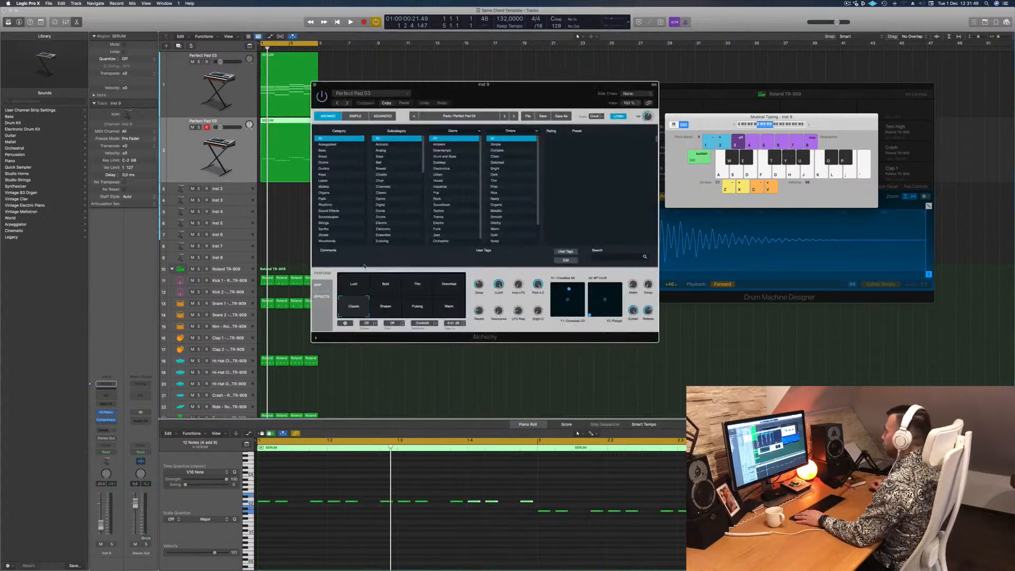
pyautogui.moveTo(559, 102); pyautogui.dragTo(583, 103)
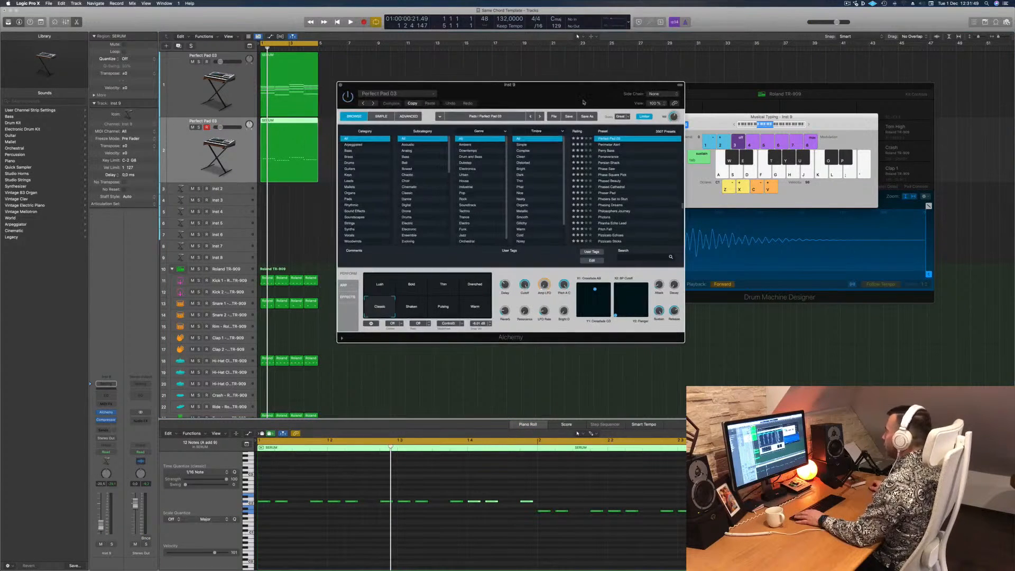
pyautogui.click(347, 151)
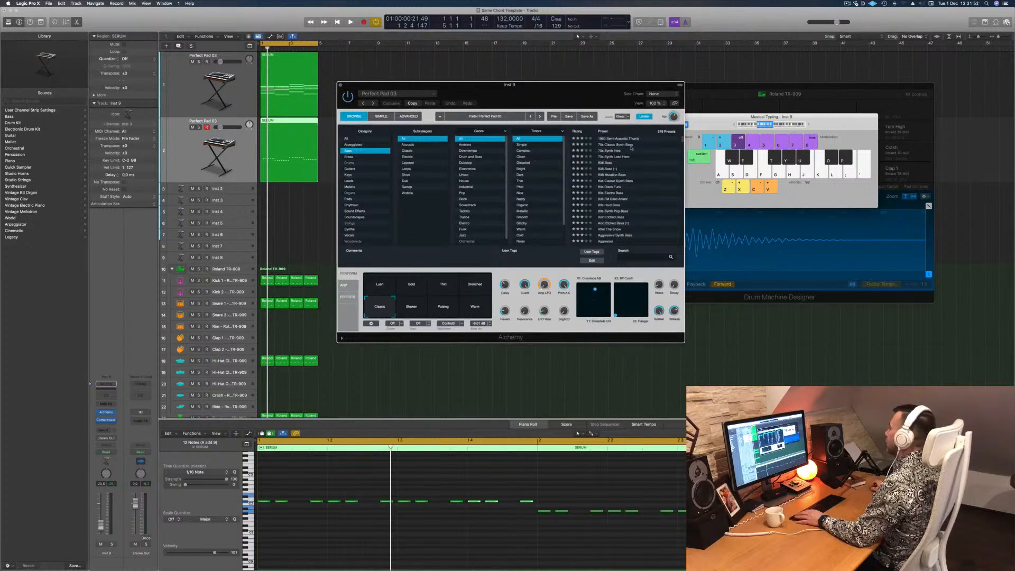
pyautogui.click(611, 152)
pyautogui.moveTo(570, 94); pyautogui.dragTo(619, 91)
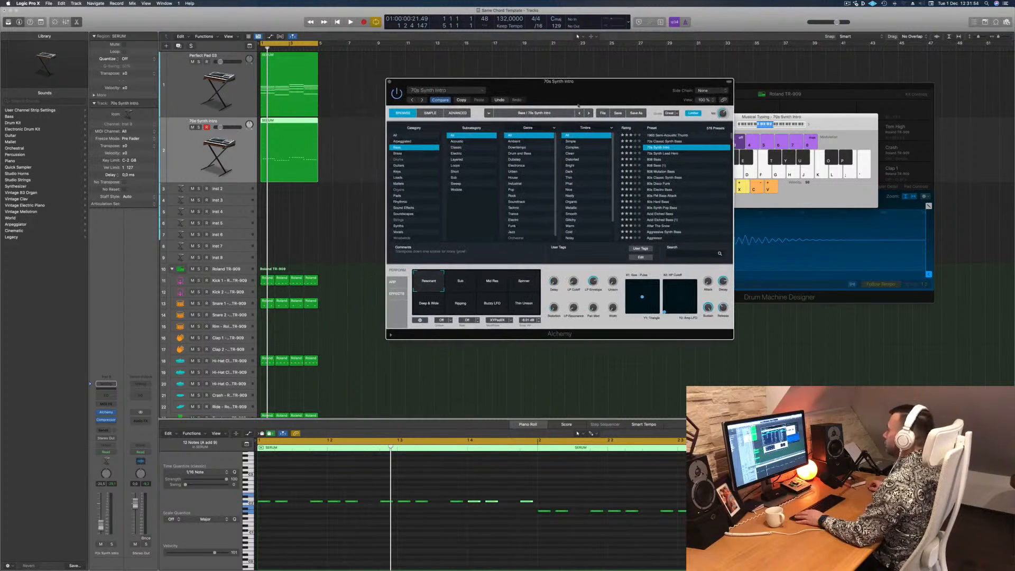
pyautogui.press('space')
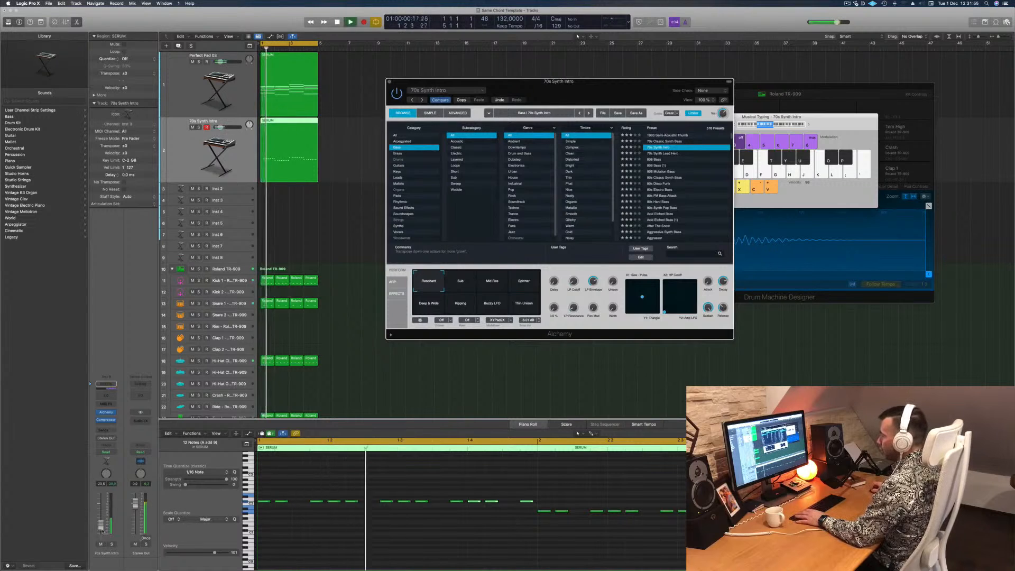
# Audition 70s Synth Lead Hero and 1963 Semi-Acoustic Thumb, load 70s Classic Synth Bass, and adjust the bass track's volume.
pyautogui.click(542, 467)
pyautogui.press('Return')
pyautogui.click(542, 467)
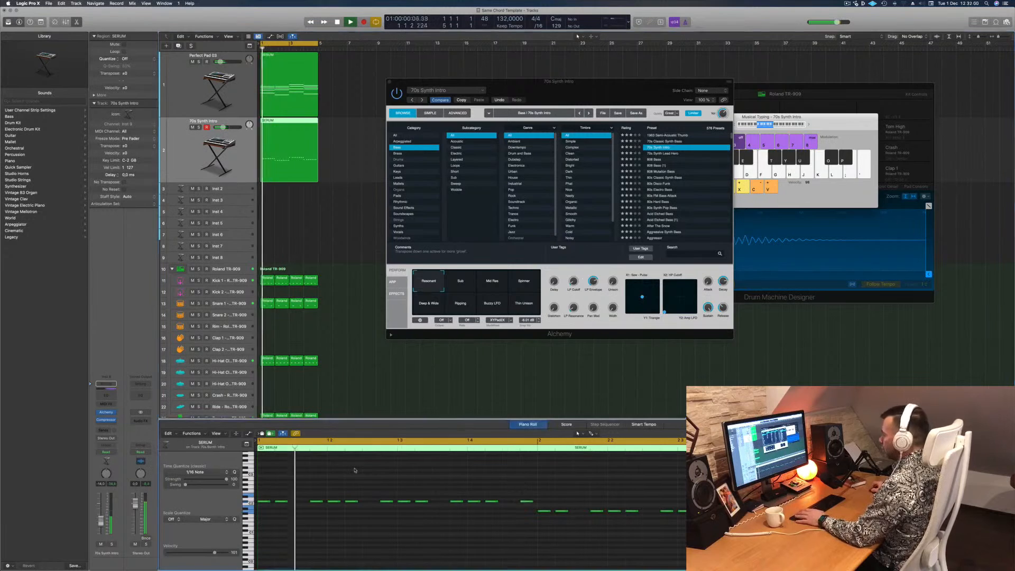
pyautogui.click(668, 153)
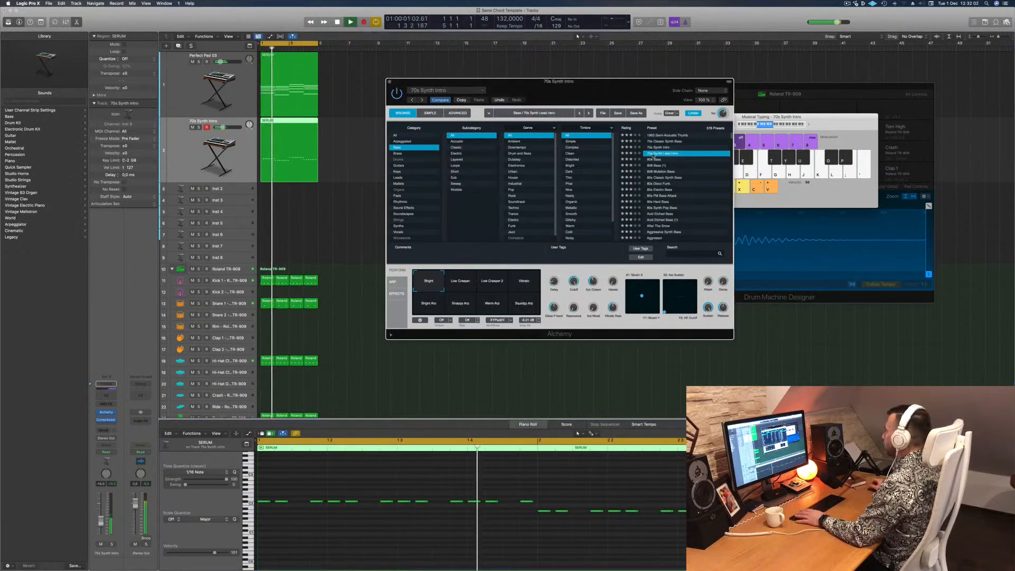
pyautogui.click(666, 136)
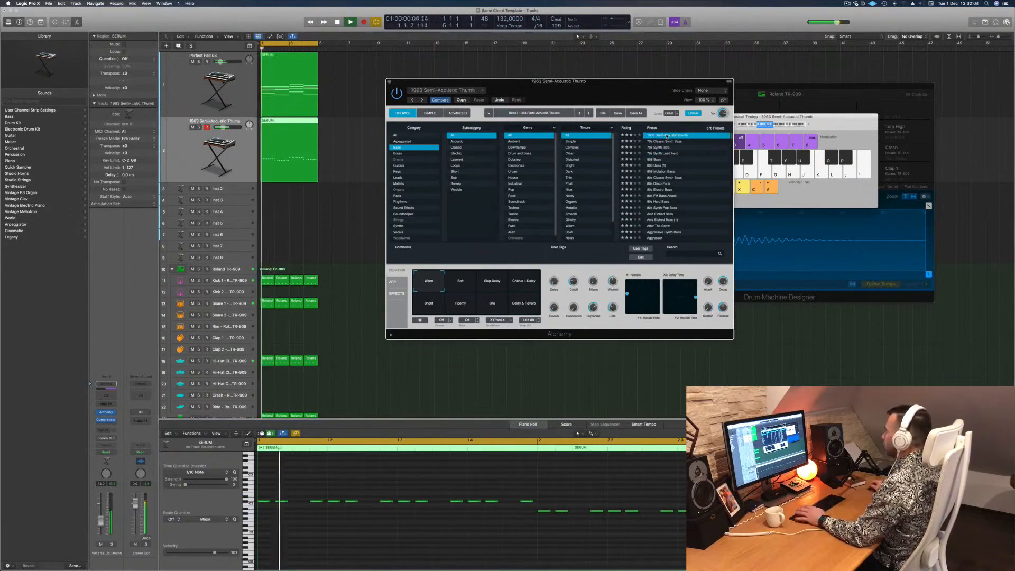
pyautogui.click(667, 142)
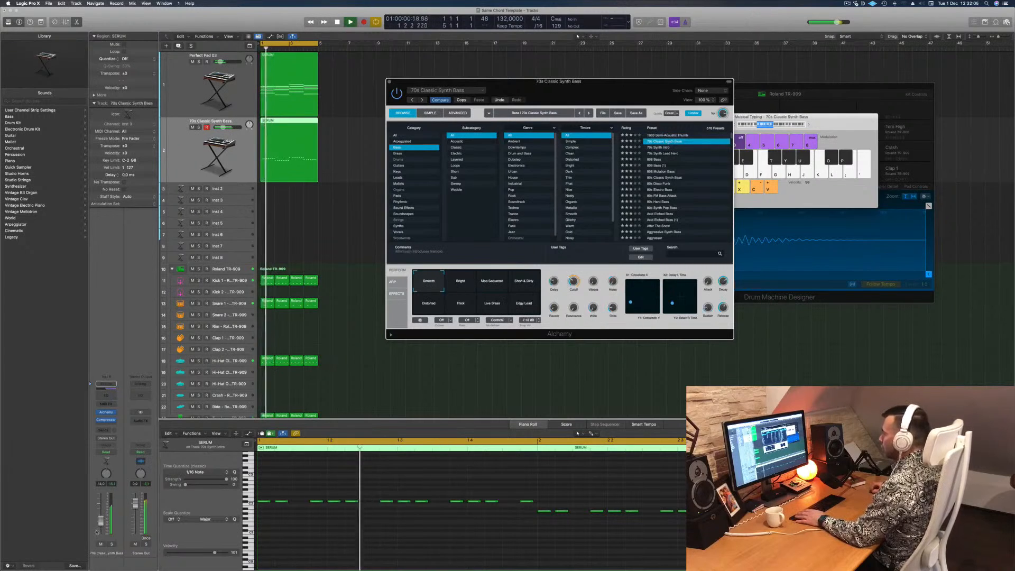
pyautogui.moveTo(101, 528); pyautogui.dragTo(102, 529)
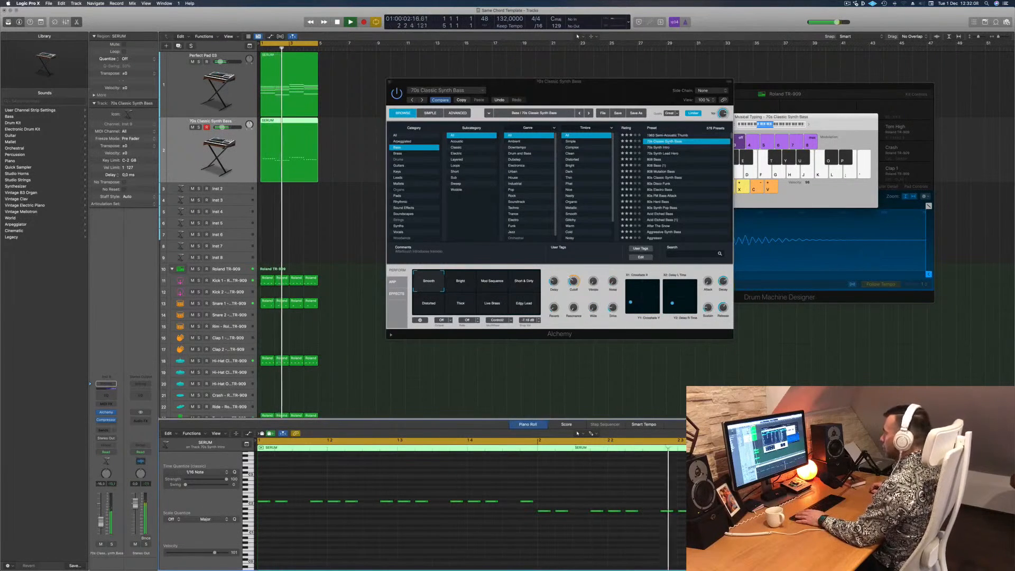
# Try all the bass notes an octave lower and transpose them back up.
pyautogui.moveTo(667, 81); pyautogui.dragTo(768, 71)
pyautogui.click(412, 552)
pyautogui.press('space')
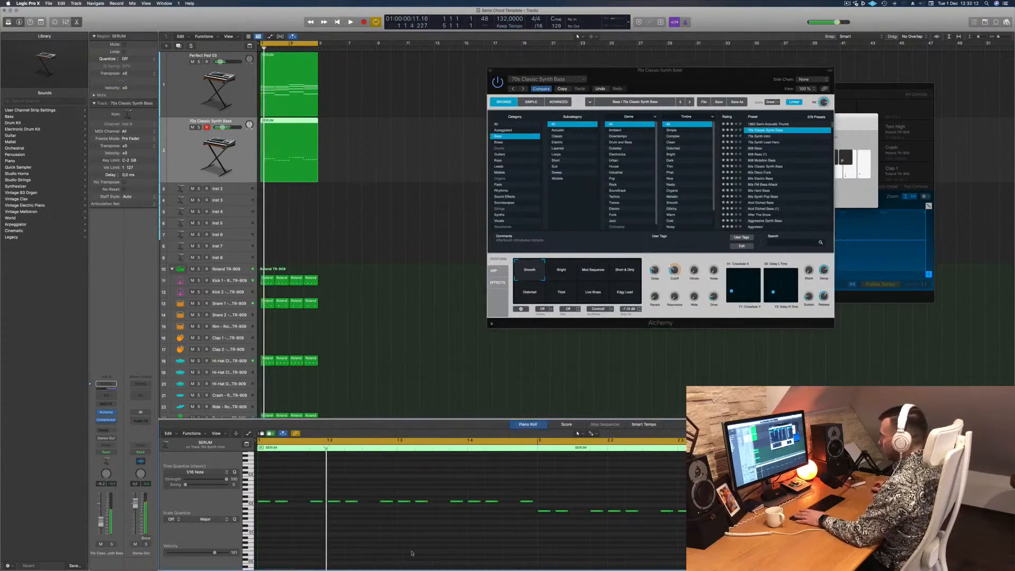
pyautogui.press('super+a')
pyautogui.hotkey('alt', 'shift', 'Down')
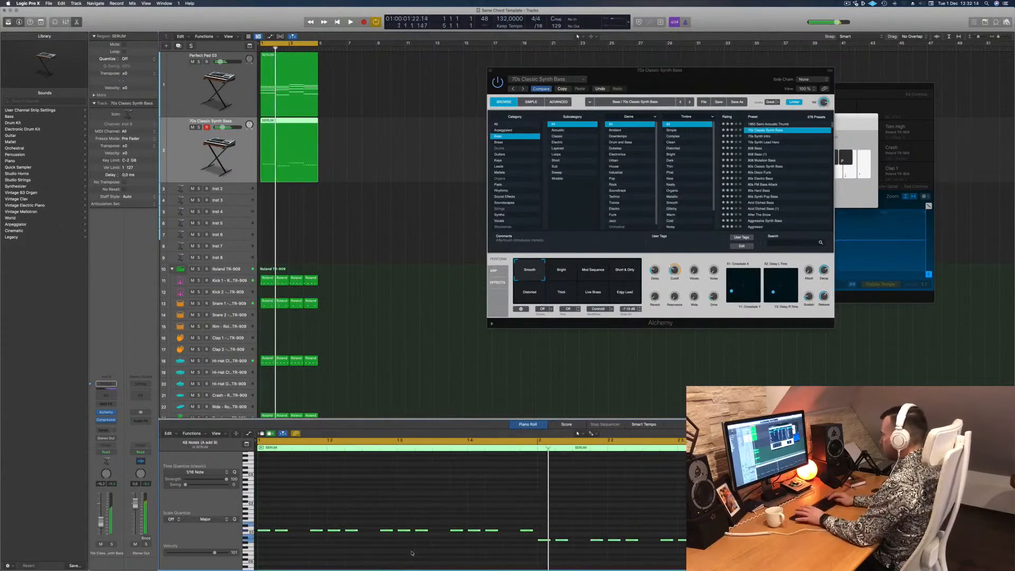
pyautogui.hotkey('alt', 'shift', 'Up')
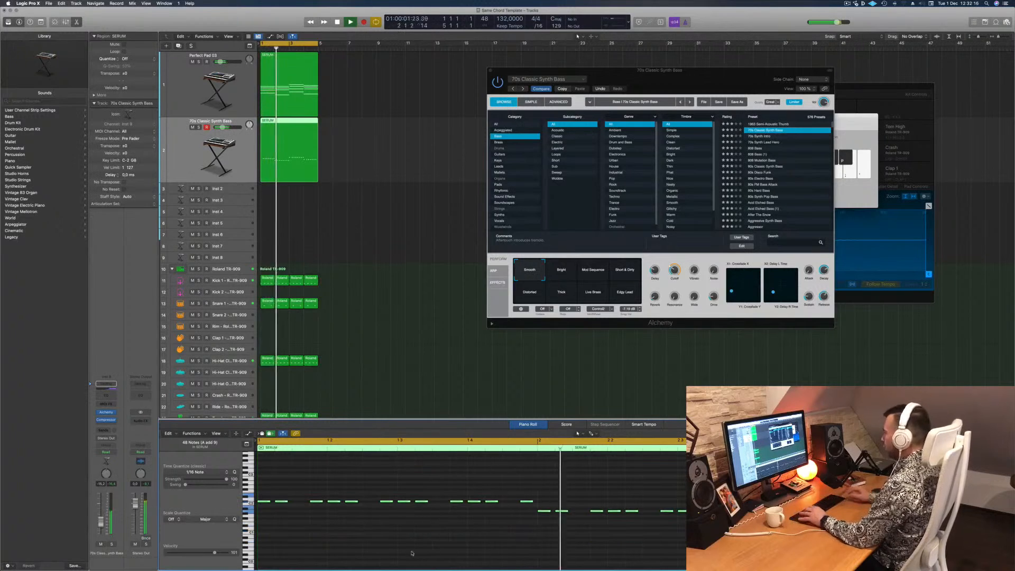
pyautogui.moveTo(683, 70); pyautogui.dragTo(647, 70)
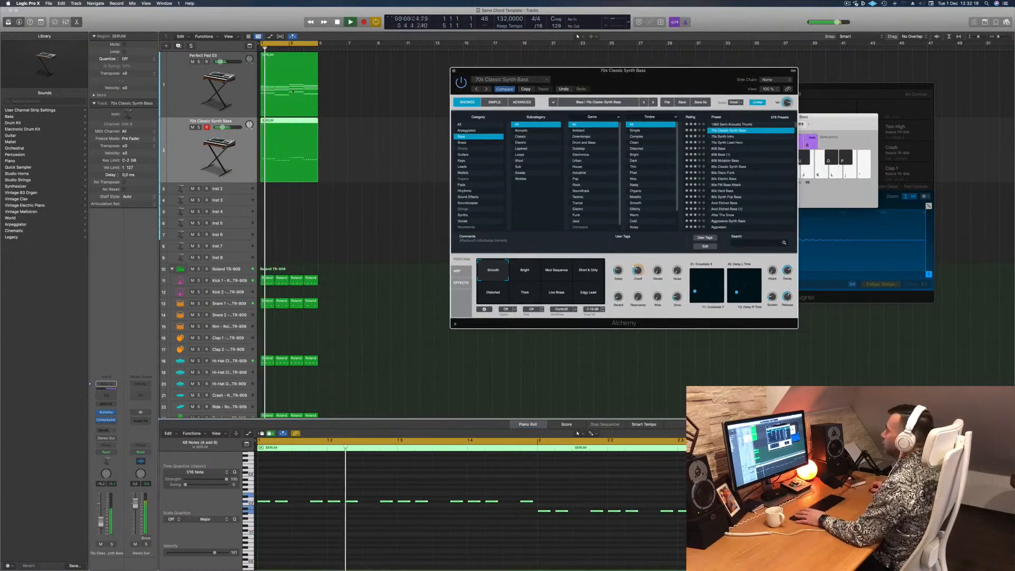
# Add a Channel EQ to the Perfect Pad 03 track and set its 12 dB/Oct low cut to 181 Hz.
pyautogui.click(198, 85)
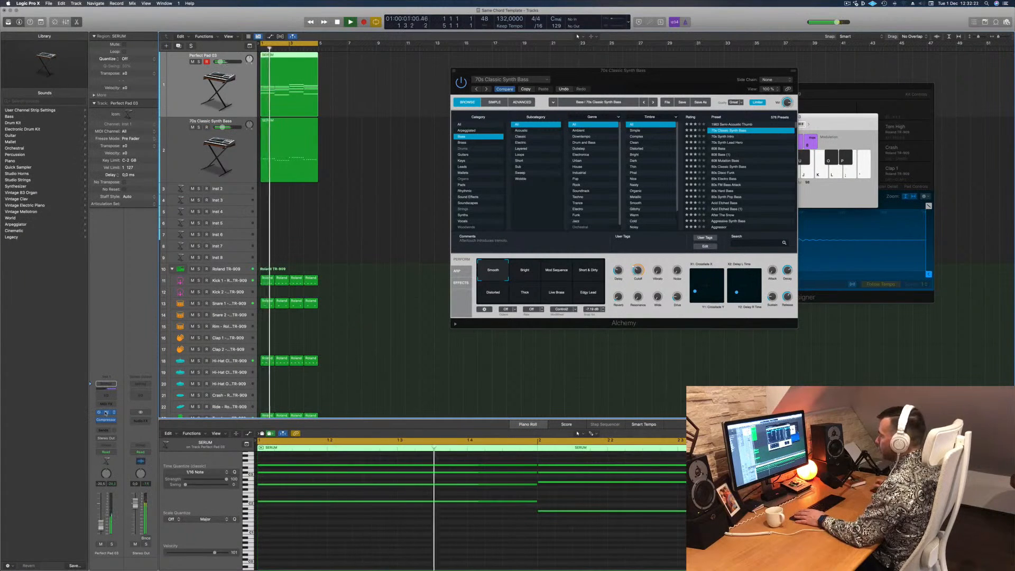
pyautogui.click(106, 412)
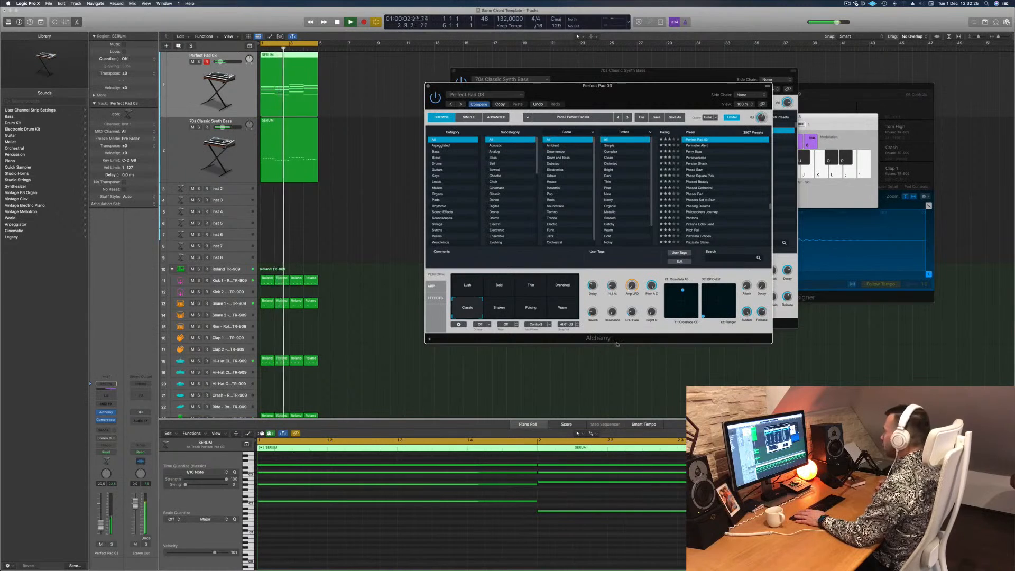
pyautogui.moveTo(622, 80); pyautogui.dragTo(704, 126)
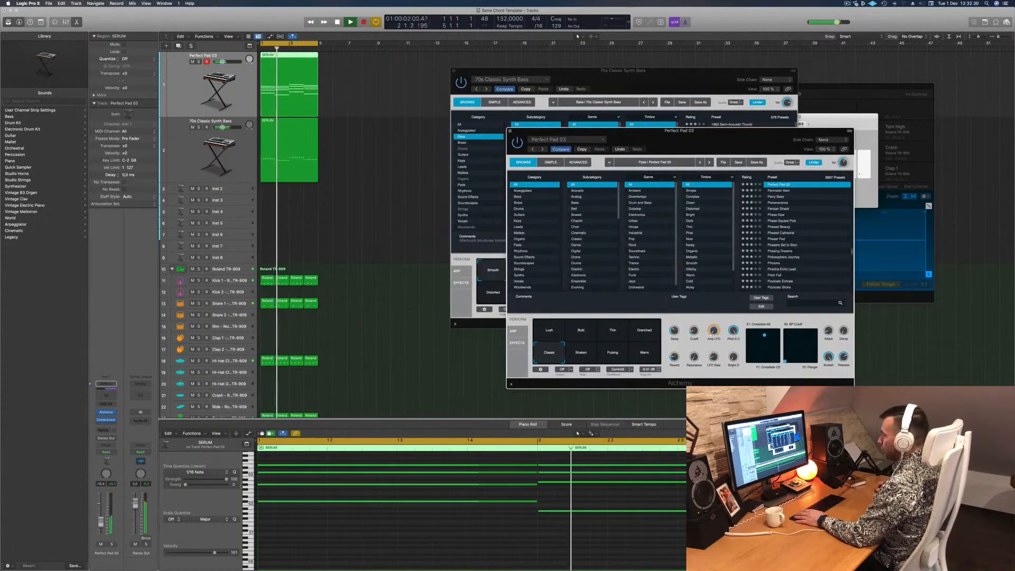
pyautogui.click(112, 405)
pyautogui.press('Return')
pyautogui.click(107, 393)
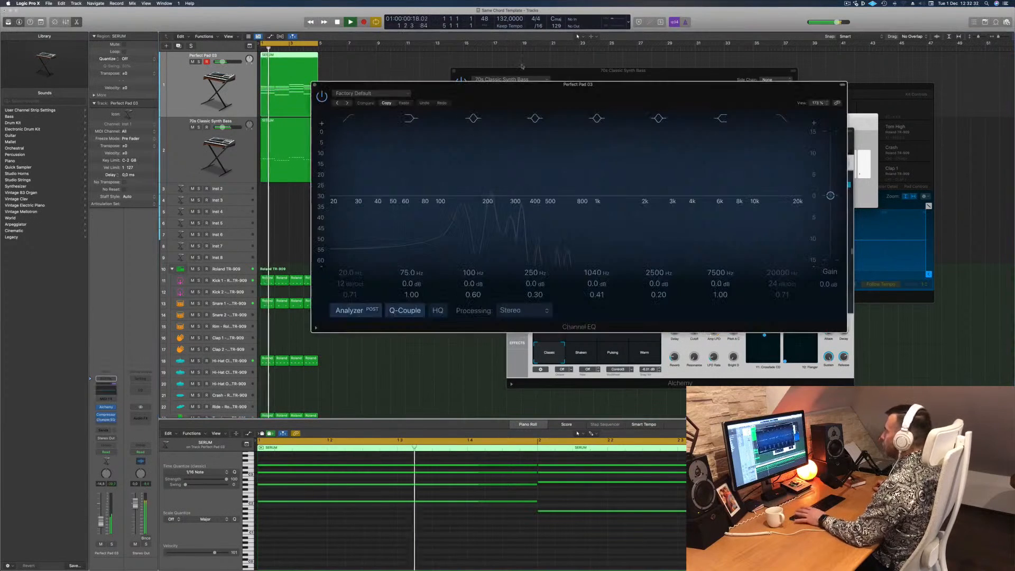
pyautogui.moveTo(412, 185); pyautogui.dragTo(511, 161)
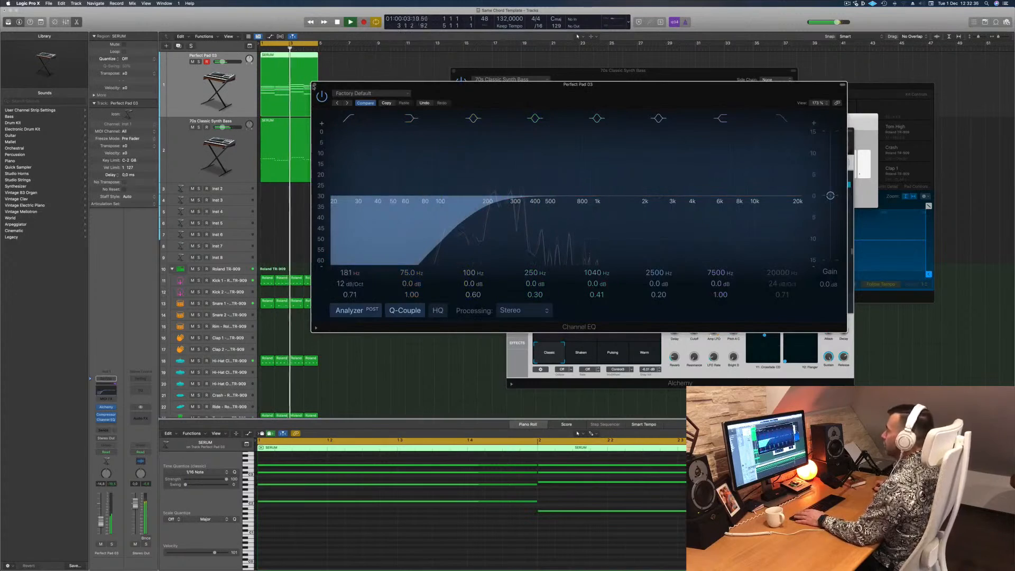
pyautogui.click(313, 85)
# Arrange the two Alchemy windows side by side and adjust the Cutoff of the 70s Classic Synth Bass.
pyautogui.moveTo(717, 132); pyautogui.dragTo(875, 89)
pyautogui.moveTo(592, 72); pyautogui.dragTo(519, 88)
pyautogui.moveTo(561, 290); pyautogui.dragTo(570, 259)
pyautogui.moveTo(569, 300); pyautogui.dragTo(569, 311)
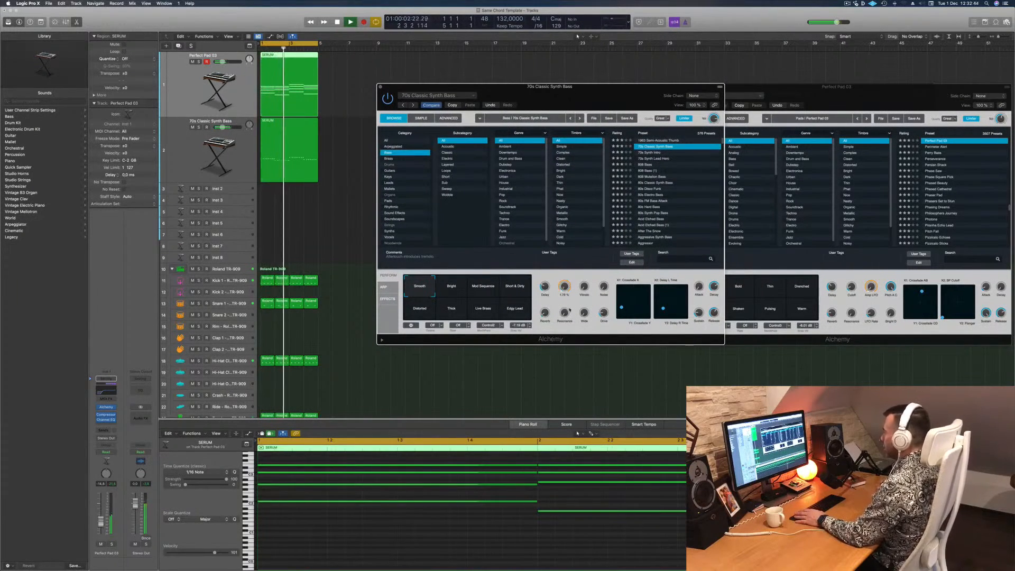
# Rebalance the volumes of the pad and bass tracks while replaying the loop.
pyautogui.moveTo(102, 519); pyautogui.dragTo(101, 518)
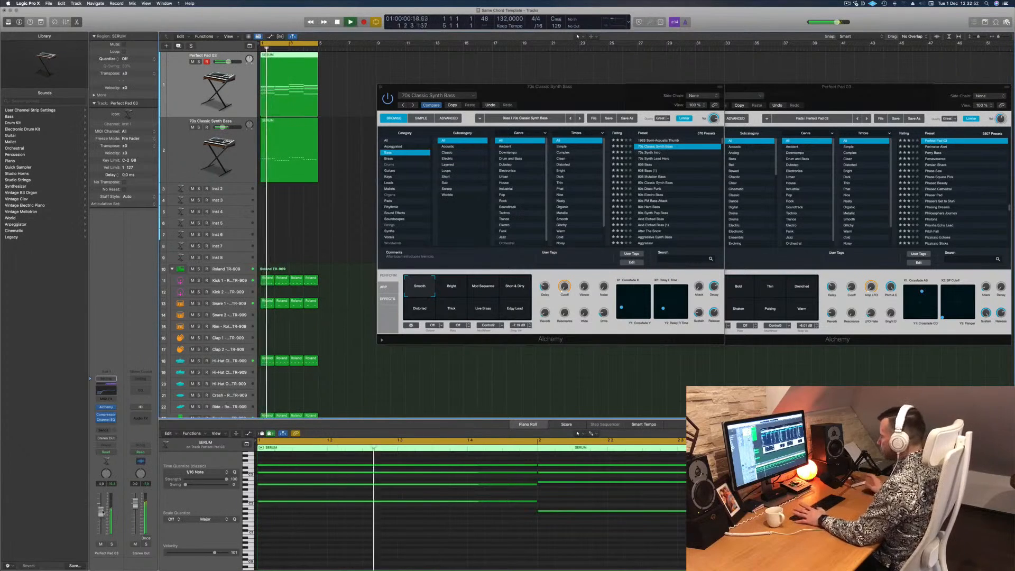
pyautogui.press('space')
pyautogui.press('space')
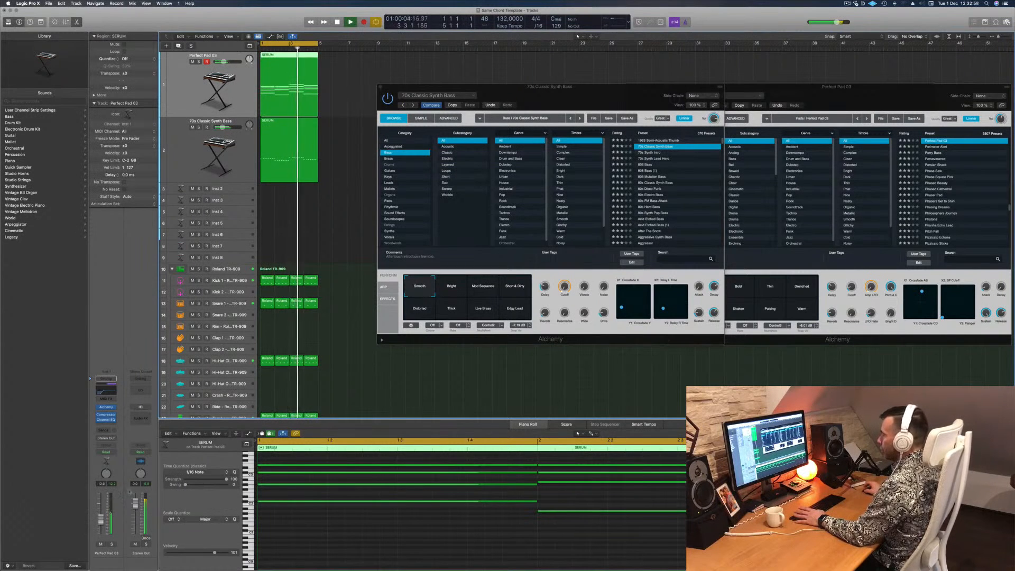
pyautogui.click(183, 165)
pyautogui.press('space')
pyautogui.press('space')
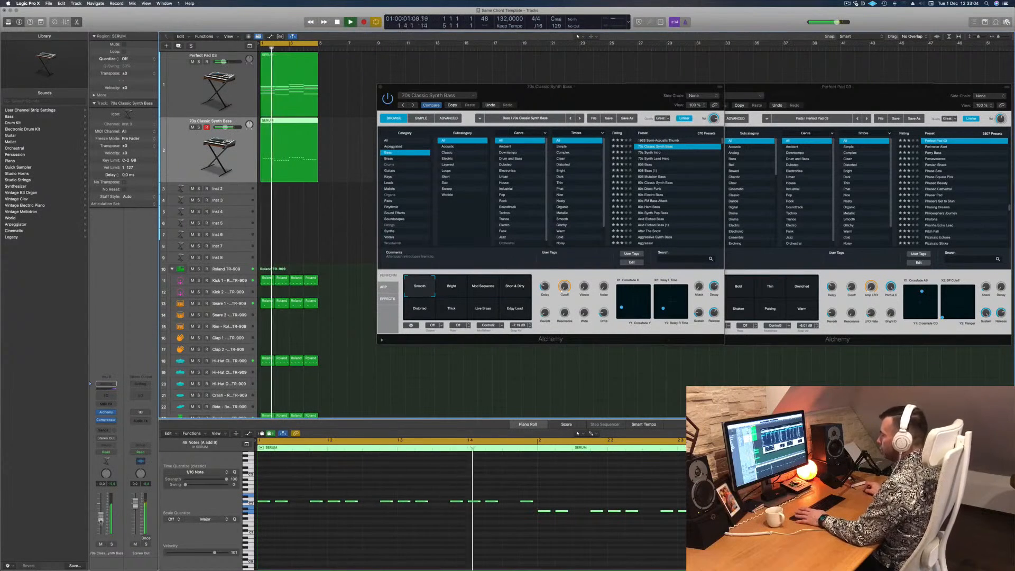
# Audition the bass patch's Mod Sequence, Short & Dirty, Distorted, Thick, Live Brass and Edgy Lead variations, and return to Smooth.
pyautogui.click(484, 287)
pyautogui.click(508, 288)
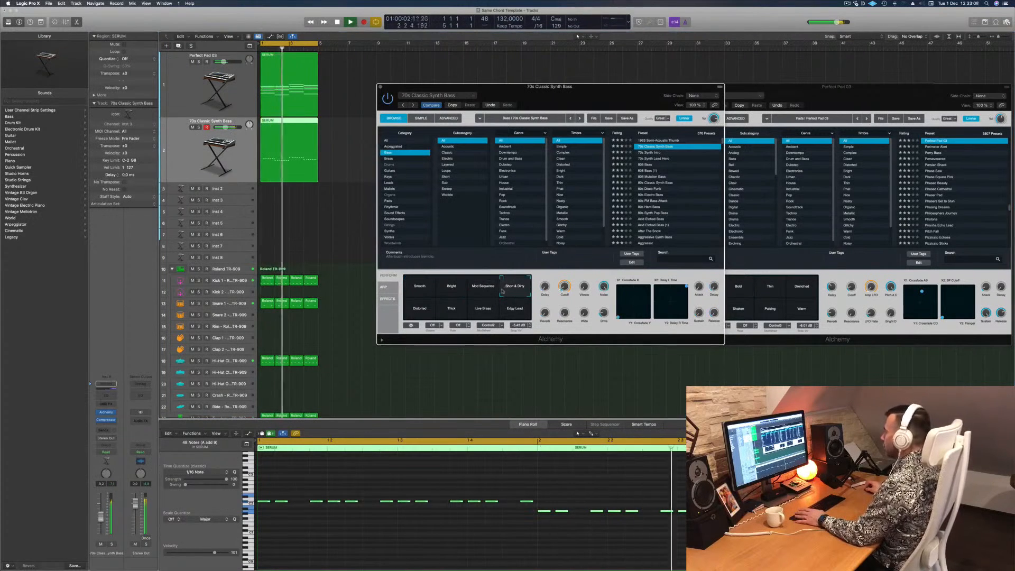
pyautogui.click(429, 309)
pyautogui.click(451, 308)
pyautogui.click(483, 309)
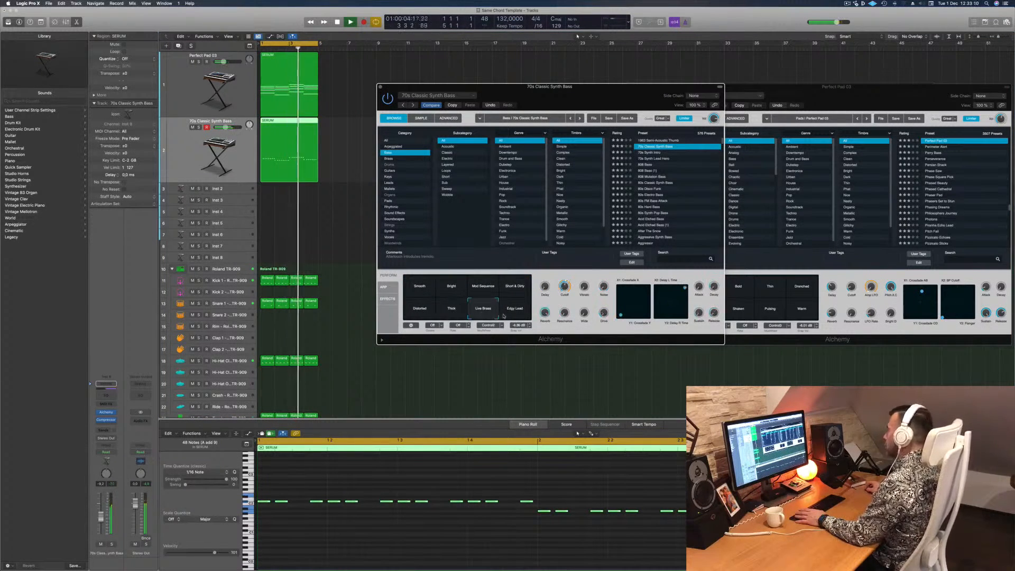
pyautogui.click(511, 312)
pyautogui.click(422, 288)
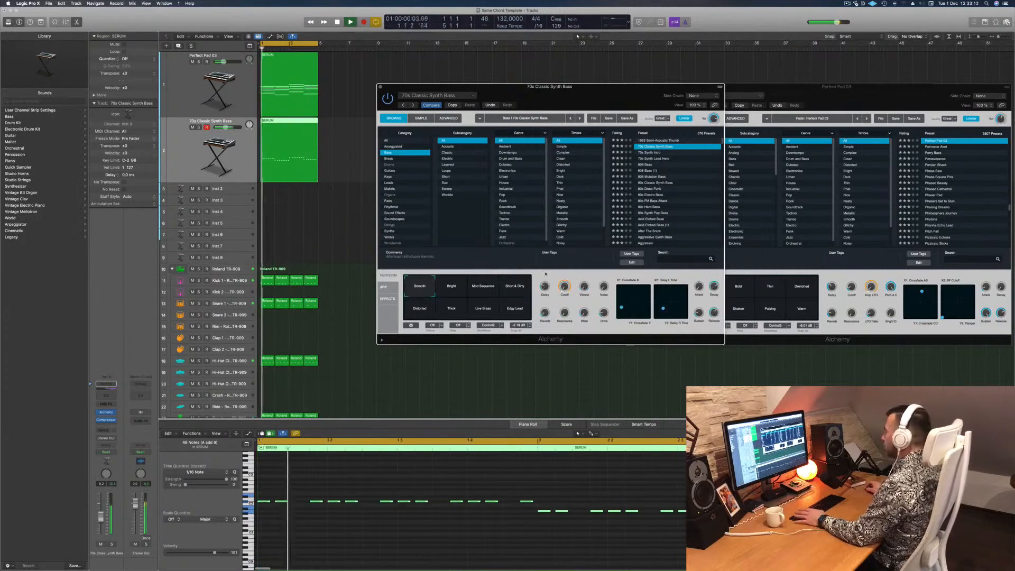
# Adjust the bass patch's Cutoff and Delay knobs and replay the loop from the start.
pyautogui.moveTo(564, 286); pyautogui.dragTo(564, 274)
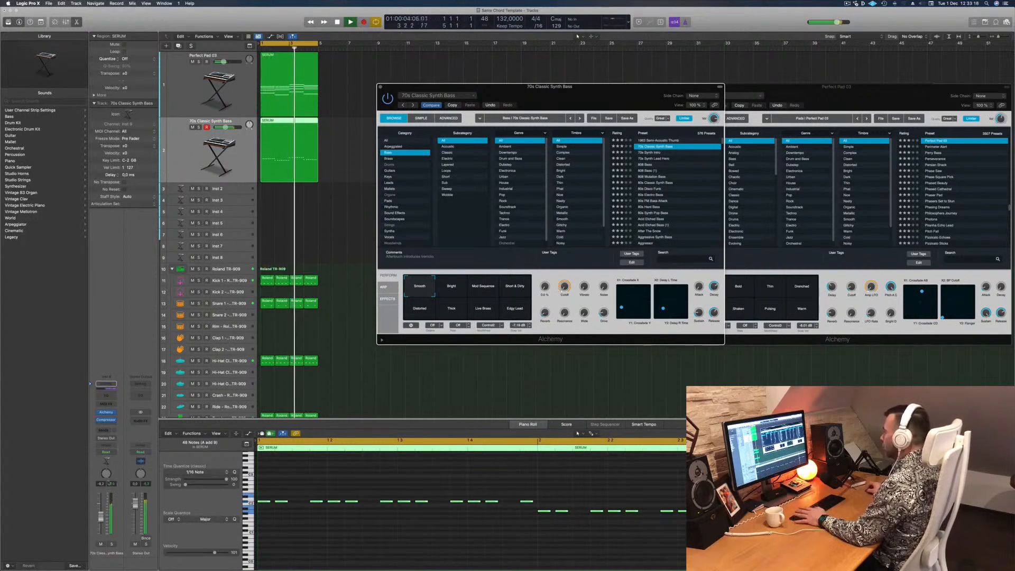
pyautogui.press('Return')
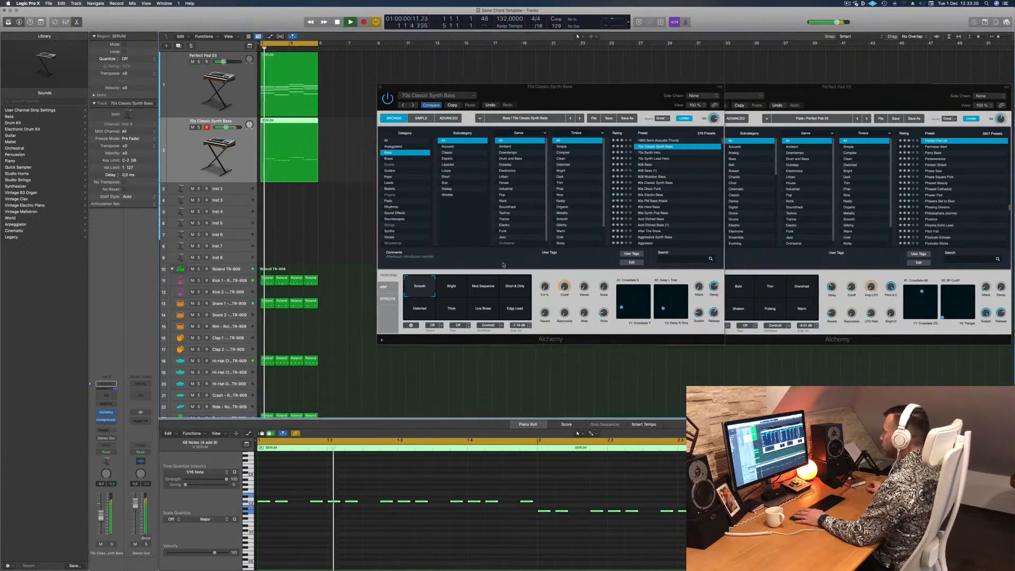
# Audition the Alchemy bass presets from 70s Synth Intro and 70s Synth Lead Hero through 808 Mutation Bass and 80s FM Bass Attack to 80s Synth Pop Bass.
pyautogui.click(546, 292)
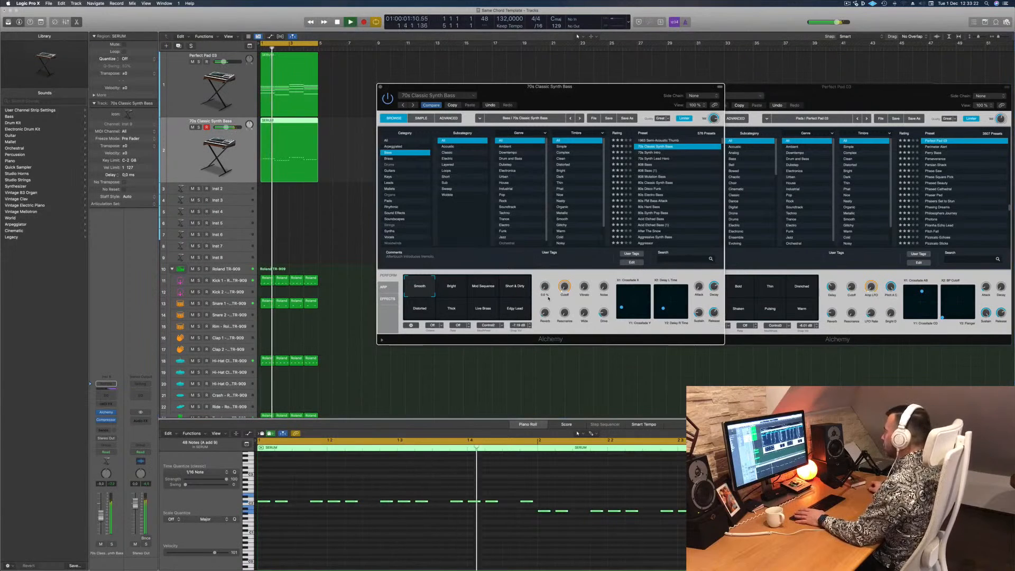
pyautogui.click(653, 153)
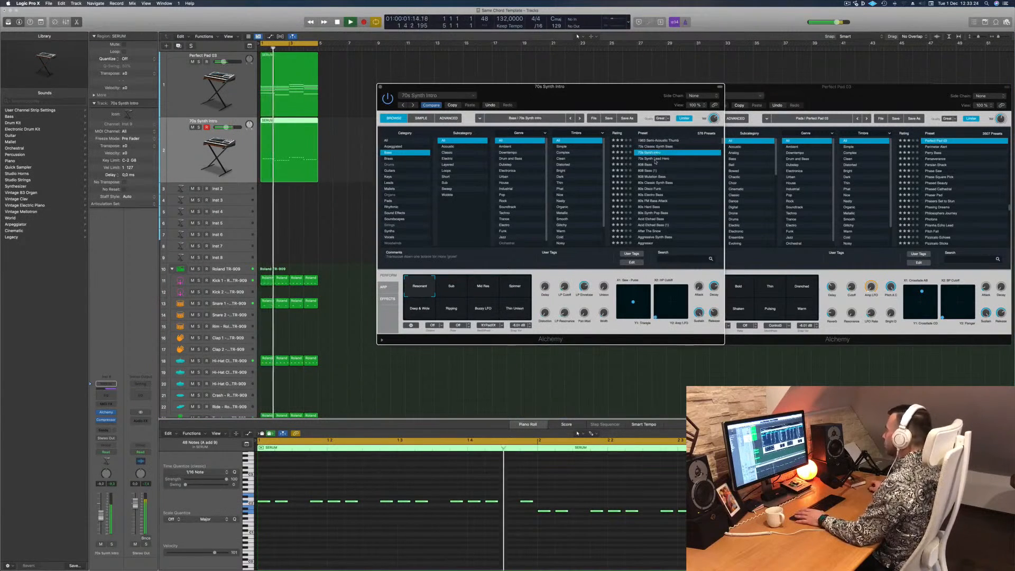
pyautogui.click(656, 159)
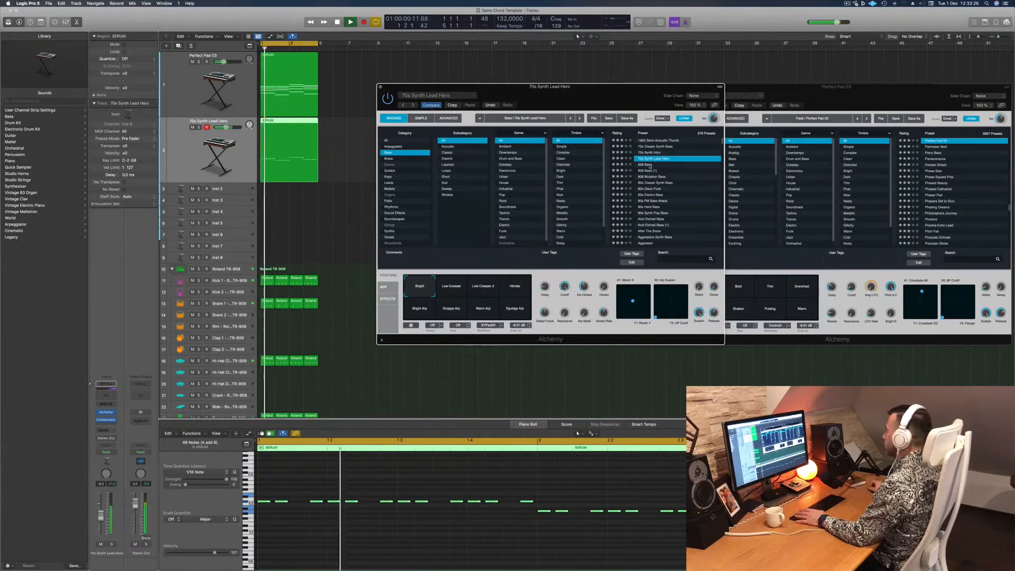
pyautogui.click(660, 177)
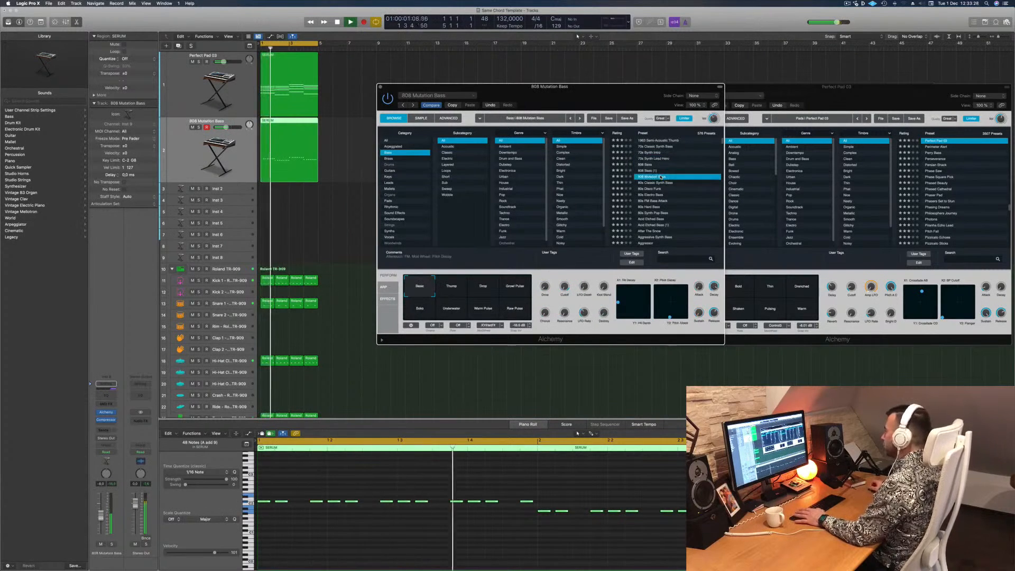
pyautogui.click(654, 189)
pyautogui.click(657, 195)
pyautogui.click(659, 201)
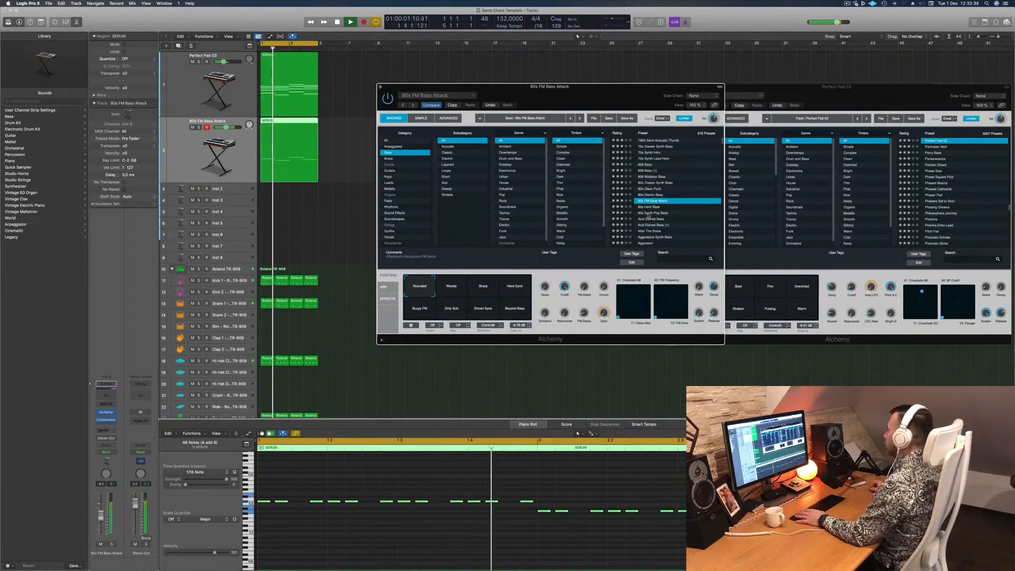
pyautogui.click(649, 213)
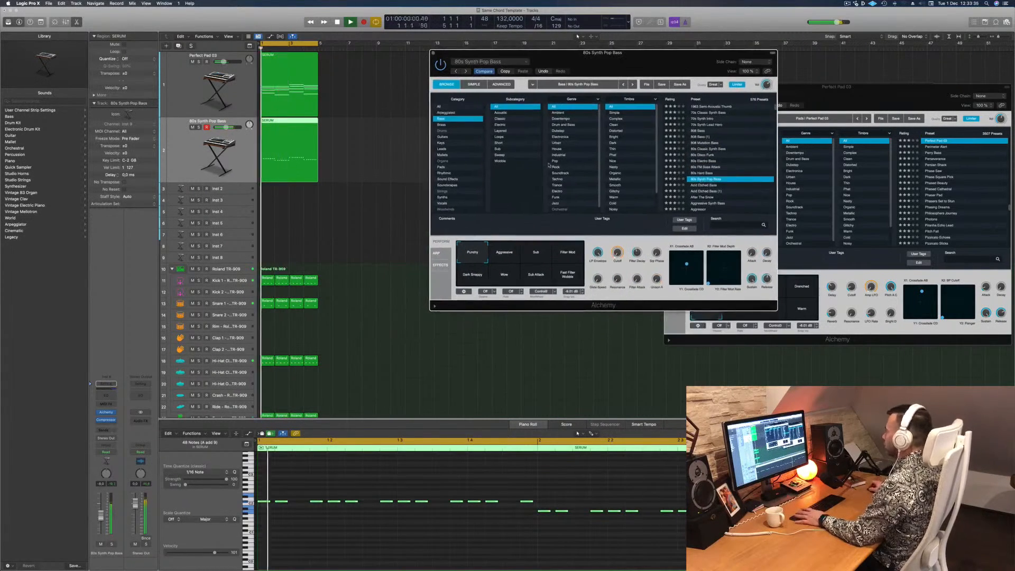
# Adjust the 80s Synth Pop Bass's Cutoff and audition its Aggressive, Sub, Filter Mod and Dark Snappy variations.
pyautogui.moveTo(619, 255); pyautogui.dragTo(619, 243)
pyautogui.click(504, 252)
pyautogui.click(536, 254)
pyautogui.click(569, 259)
pyautogui.click(470, 275)
# Audition the After The Snow, Aggressor and Agile Synth Bass presets on the bass track.
pyautogui.scroll(-3, 717, 179)
pyautogui.click(703, 181)
pyautogui.moveTo(667, 62); pyautogui.dragTo(662, 65)
pyautogui.scroll(-2, 699, 162)
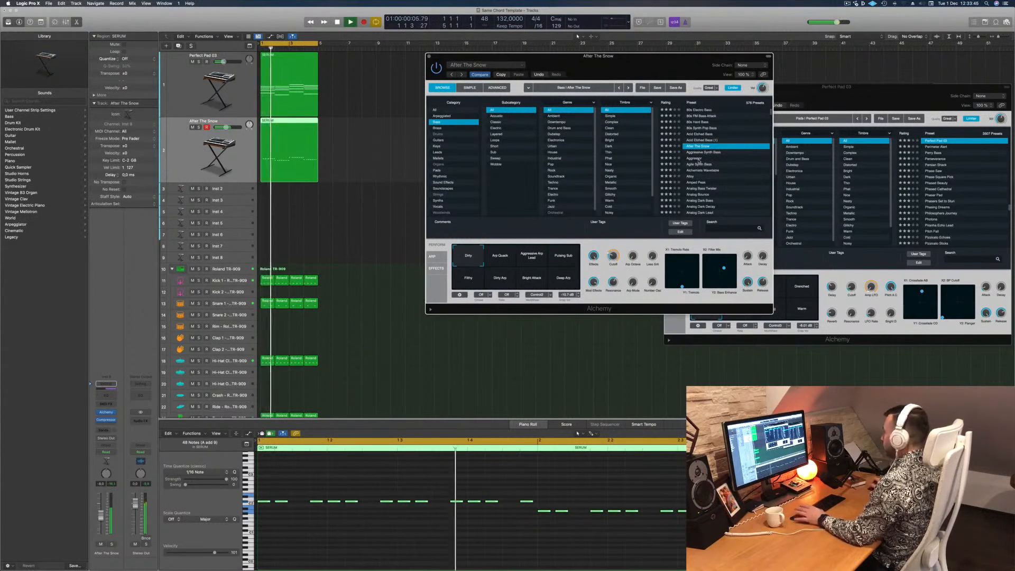
pyautogui.click(698, 159)
pyautogui.click(699, 165)
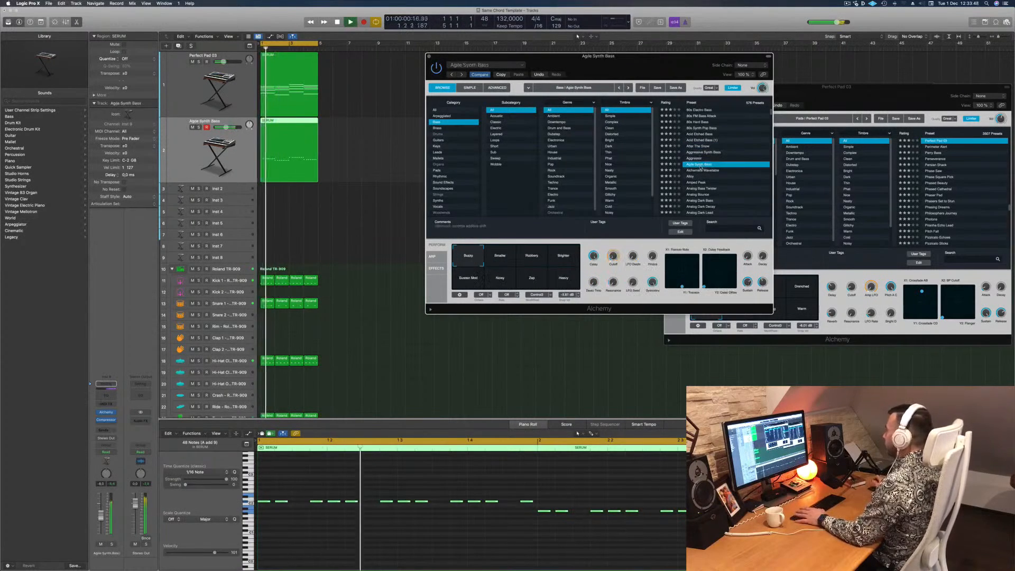
# Audition the Agile Synth Bass's other variations, including Rubbery, Sustain Mod, Noisy, Zap and Heavy, and return to the first one.
pyautogui.click(507, 259)
pyautogui.click(544, 263)
pyautogui.click(482, 281)
pyautogui.click(510, 283)
pyautogui.click(527, 283)
pyautogui.click(563, 277)
pyautogui.click(467, 255)
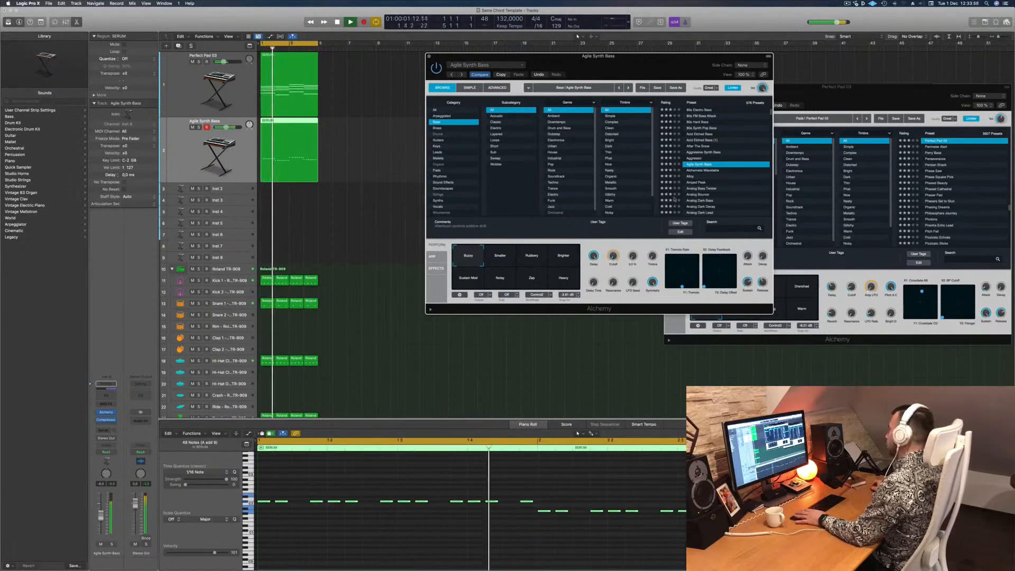
# Audition the bass presets from Alchemists Wavetable to Amped Peak with the loop playing.
pyautogui.click(696, 171)
pyautogui.press('space')
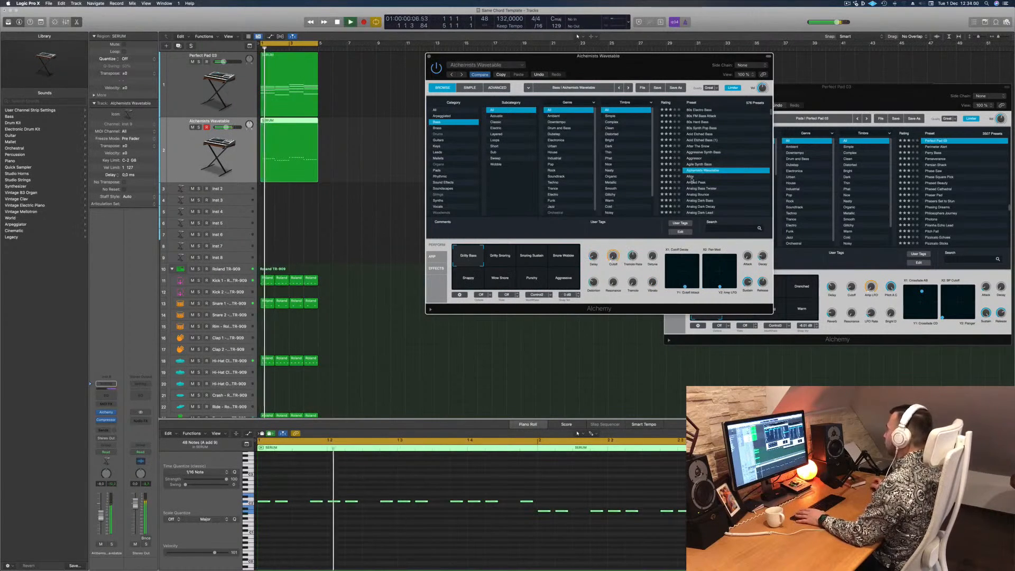
pyautogui.click(692, 178)
pyautogui.click(700, 182)
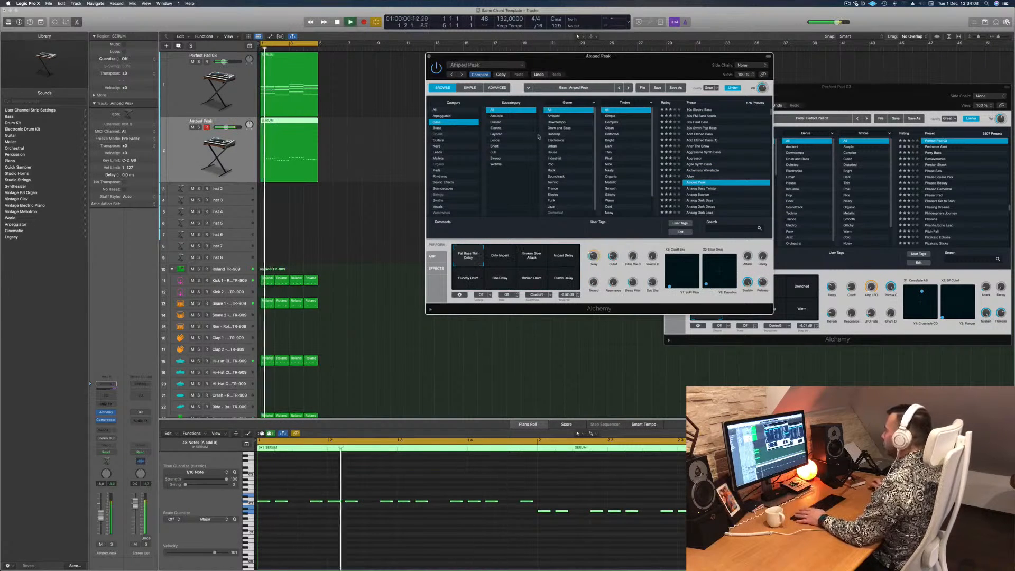
# Filter the bass presets to the Trance genre and audition those from Bouncing Echoes to Brassy Octave Bass.
pyautogui.scroll(-1, 555, 159)
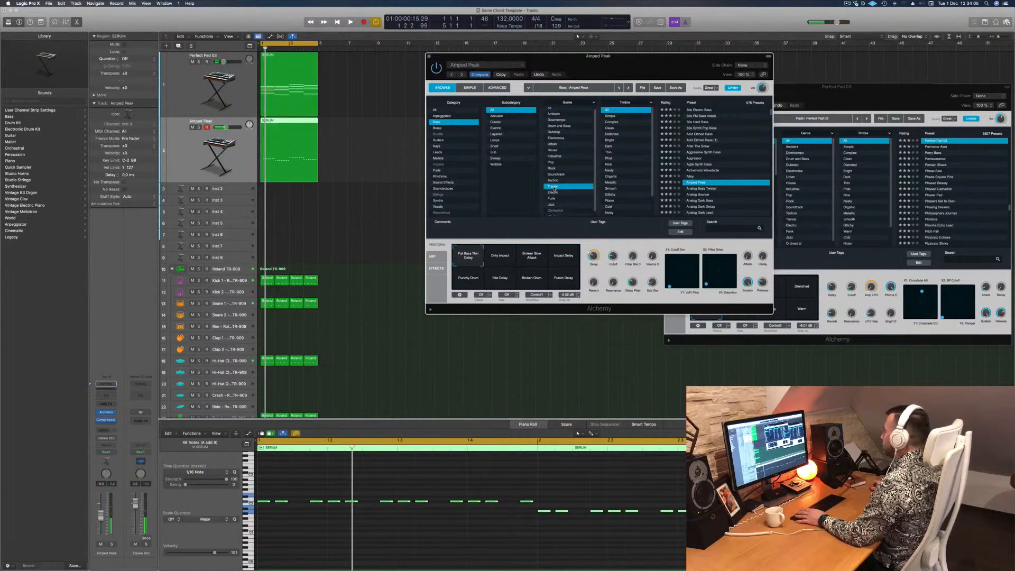
pyautogui.scroll(-8, 718, 152)
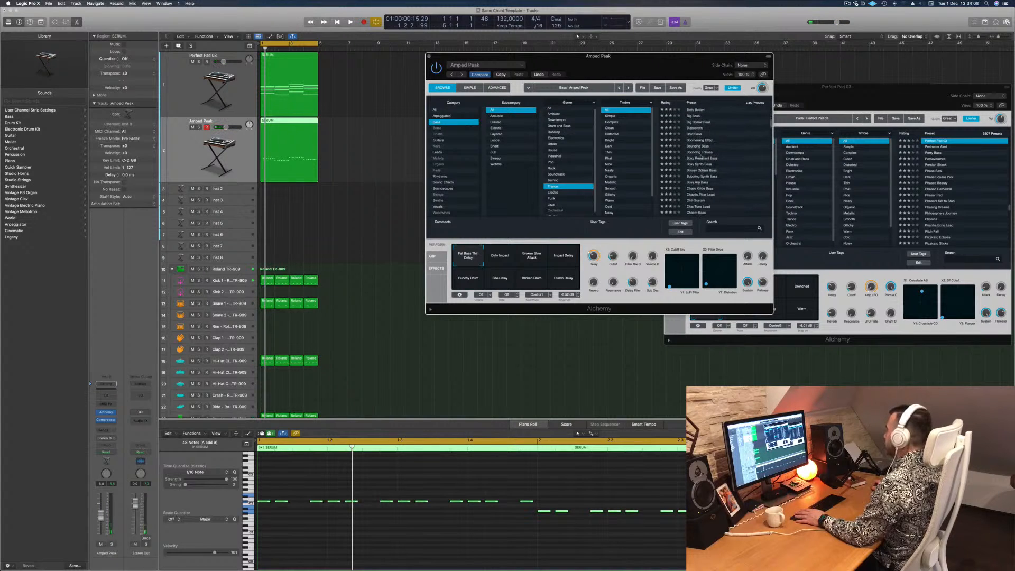
pyautogui.press('space')
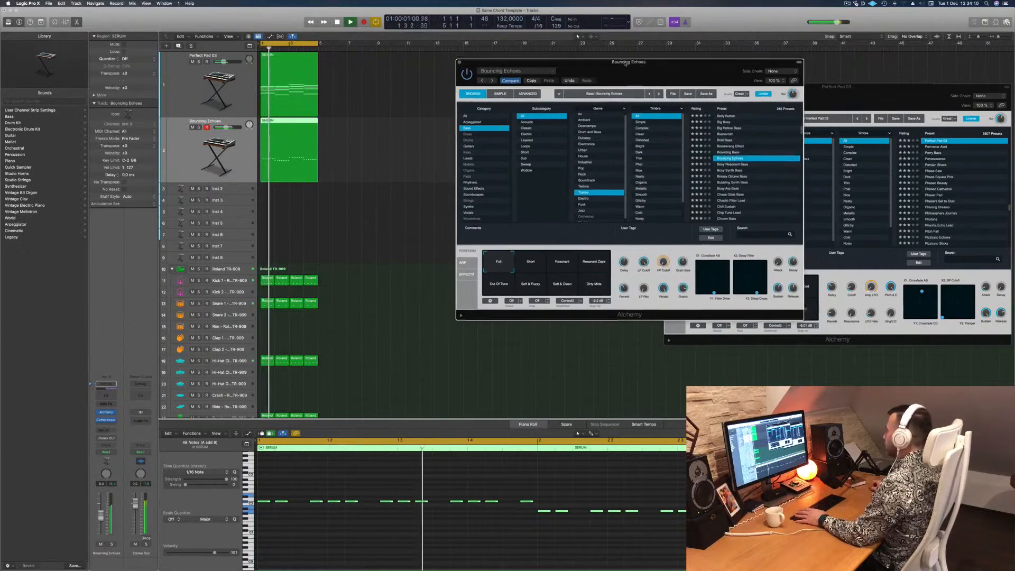
pyautogui.click(720, 167)
pyautogui.click(720, 172)
pyautogui.scroll(-2, 725, 171)
pyautogui.click(729, 166)
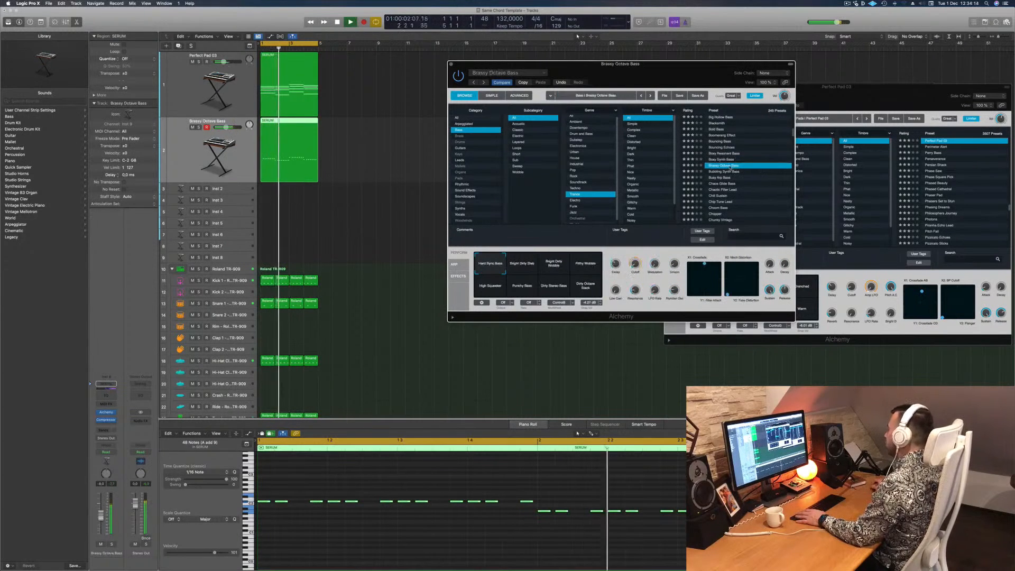
# Audition the Bubbling Synth Bass, Busy Arp Bass, Chaos Glide Bass and Chill Sustain presets.
pyautogui.click(725, 171)
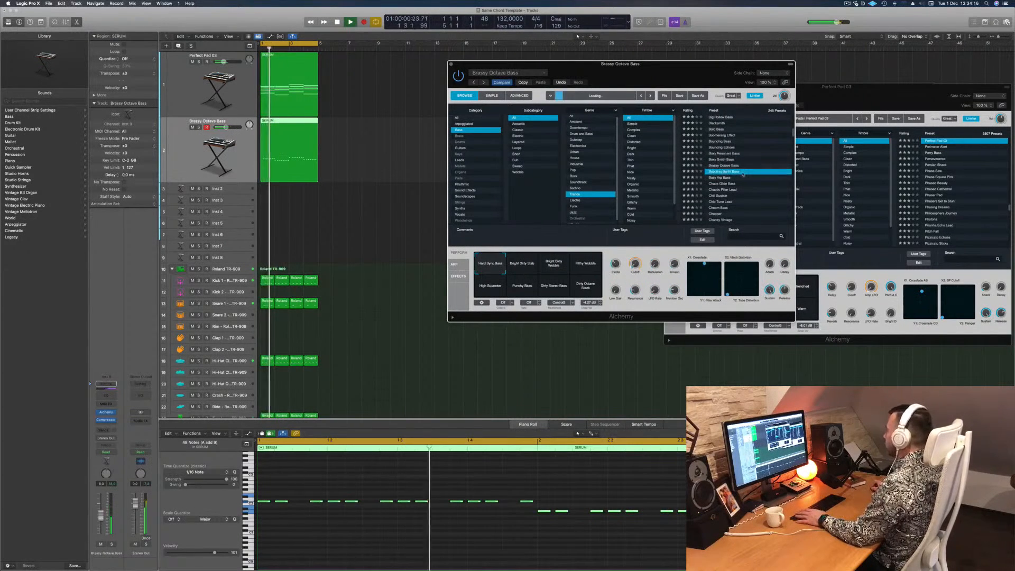
pyautogui.click(723, 178)
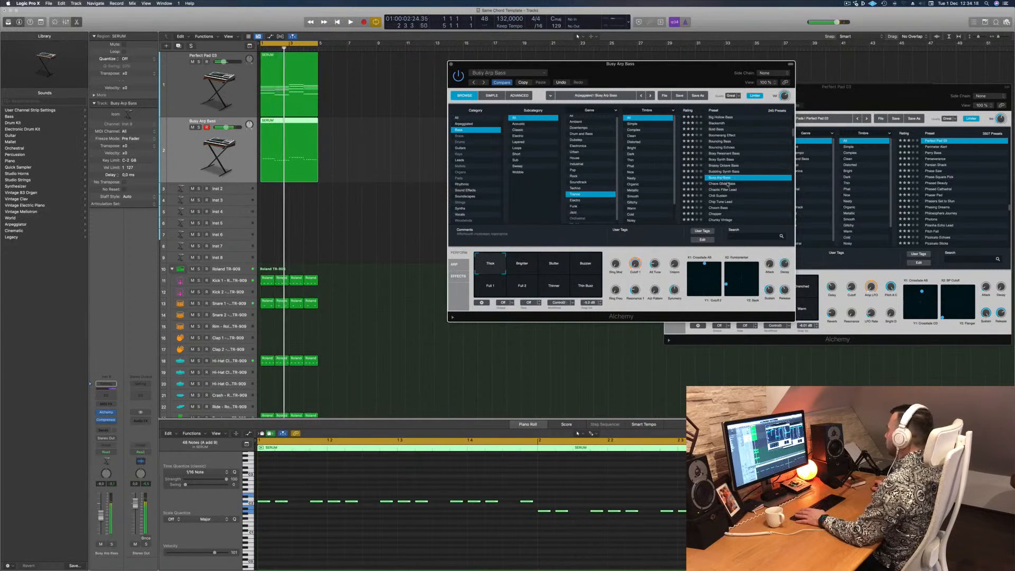
pyautogui.click(728, 184)
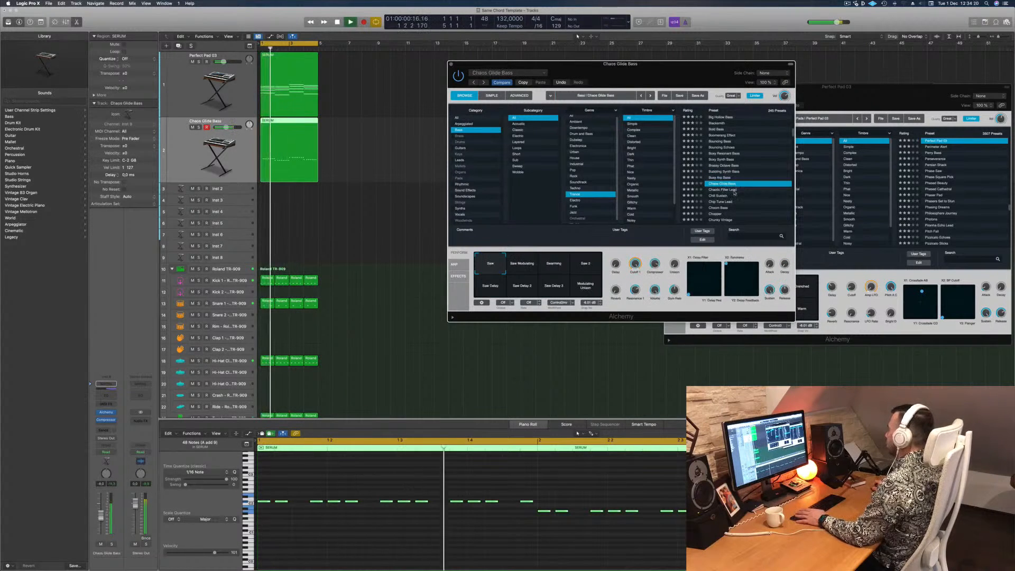
pyautogui.click(739, 196)
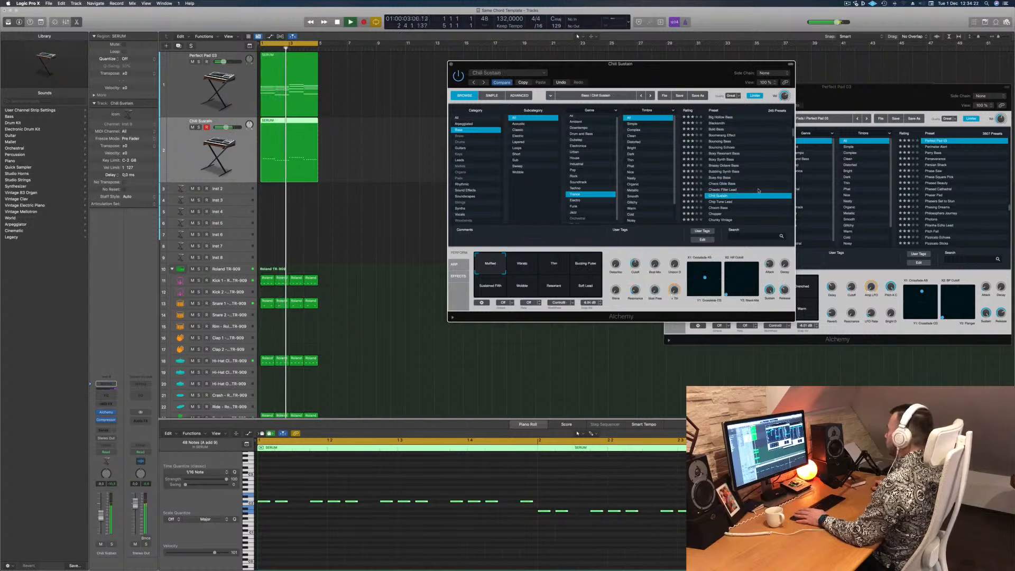
# Audition the Choom Bass, Classic Acid Patterns, Classic Funk Boogie Bass and Classic Lead Bass presets.
pyautogui.scroll(-1, 739, 195)
pyautogui.click(723, 202)
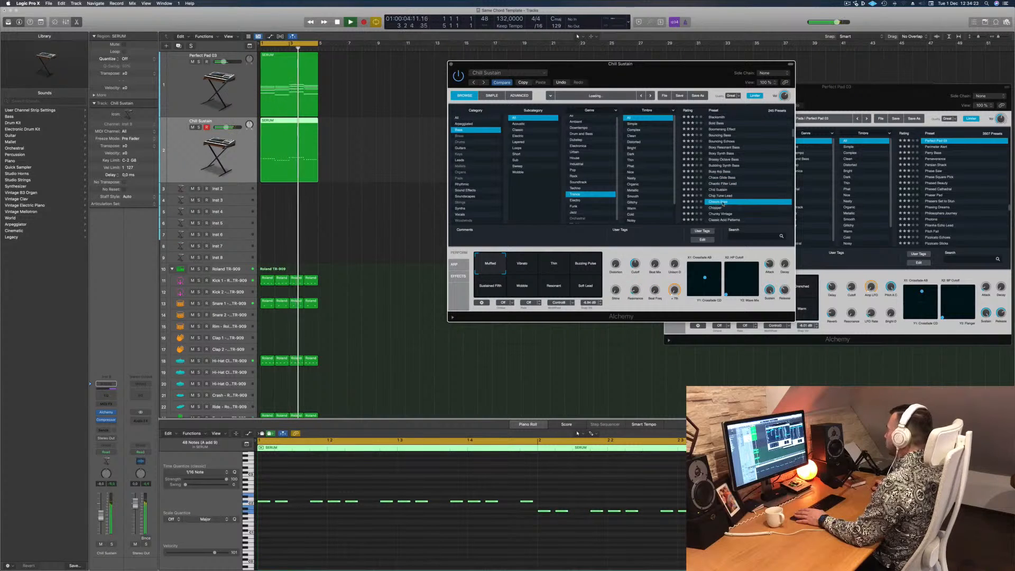
pyautogui.scroll(-5, 754, 185)
pyautogui.click(745, 181)
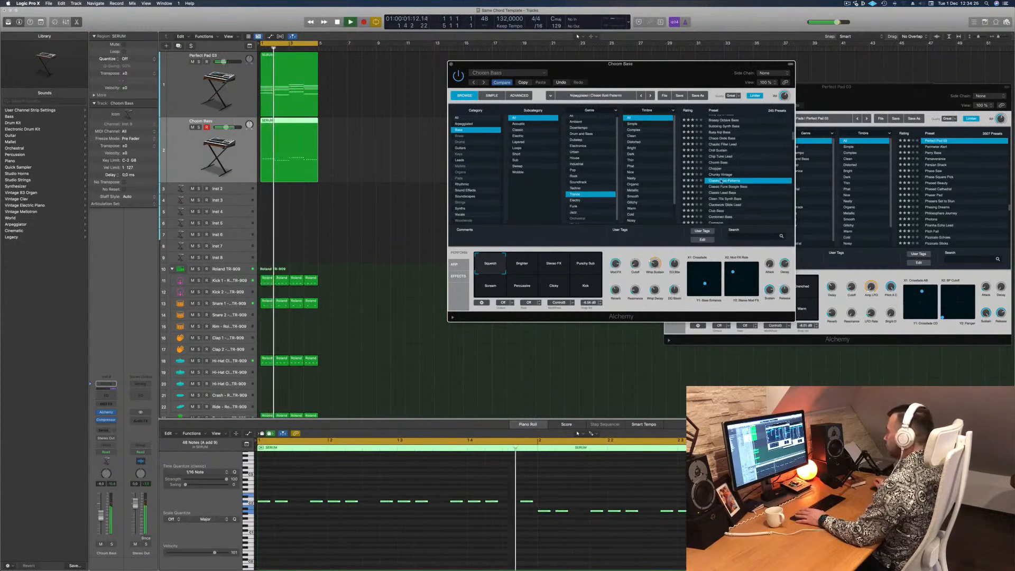
pyautogui.moveTo(694, 74); pyautogui.dragTo(709, 66)
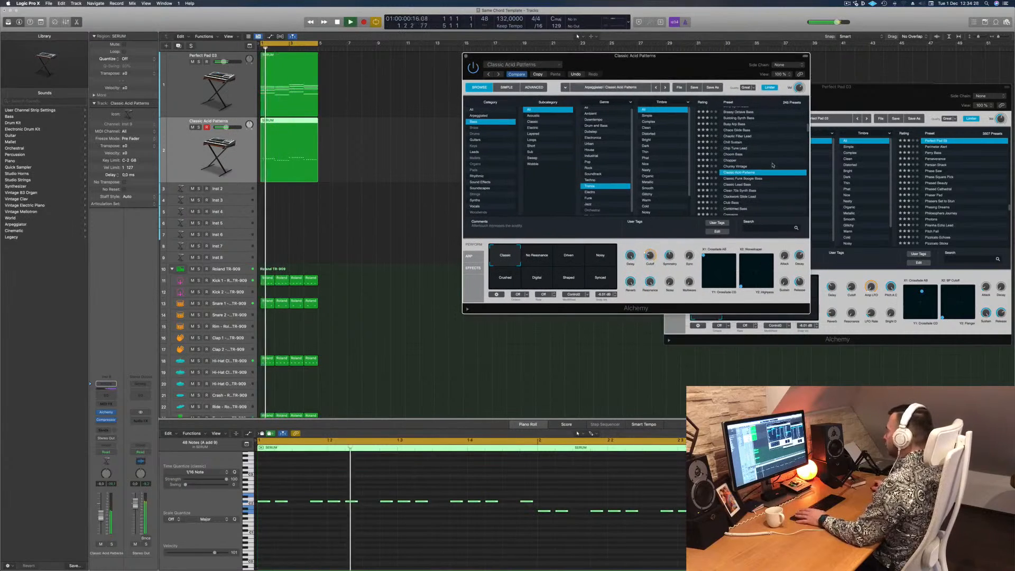
pyautogui.click(741, 179)
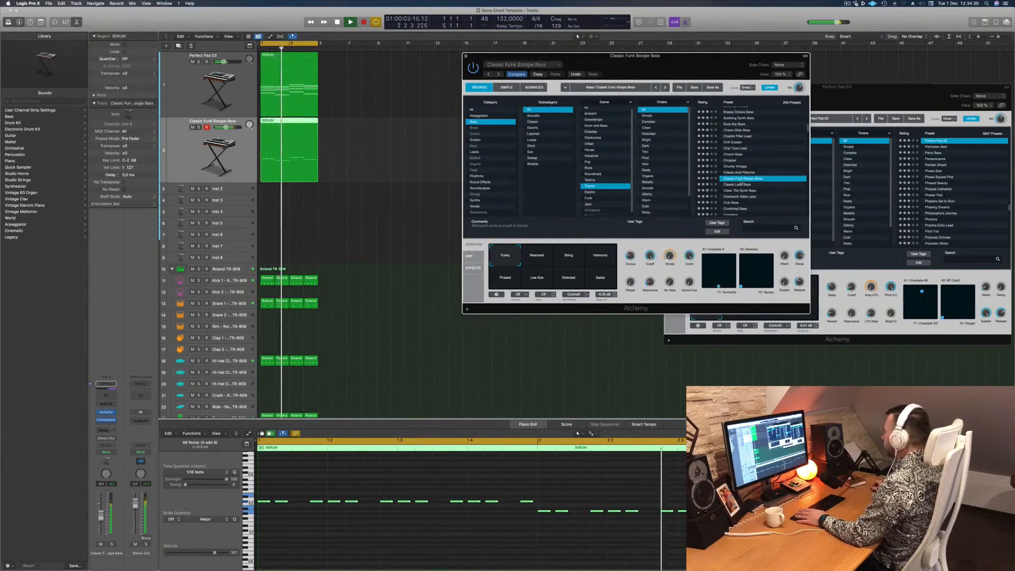
pyautogui.click(735, 185)
# Load the Clean 70s Synth Bass preset and choose its Fat variation.
pyautogui.click(736, 190)
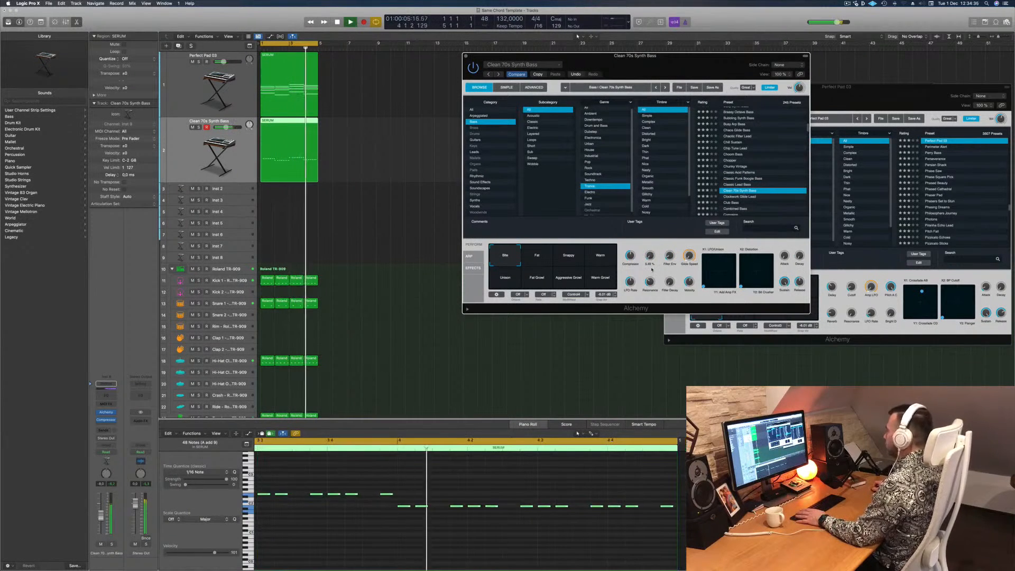
pyautogui.click(535, 253)
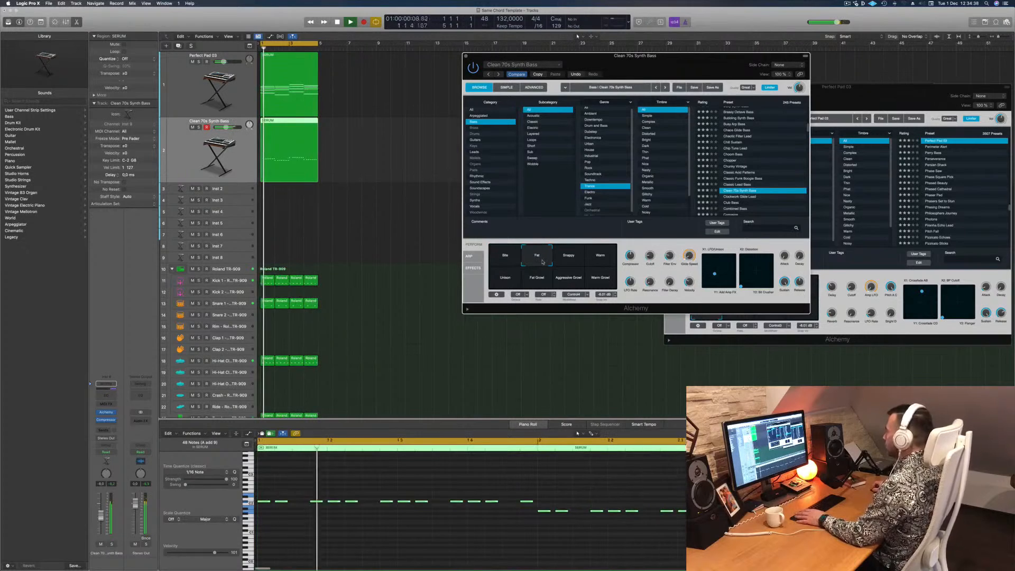
pyautogui.moveTo(718, 62); pyautogui.dragTo(691, 46)
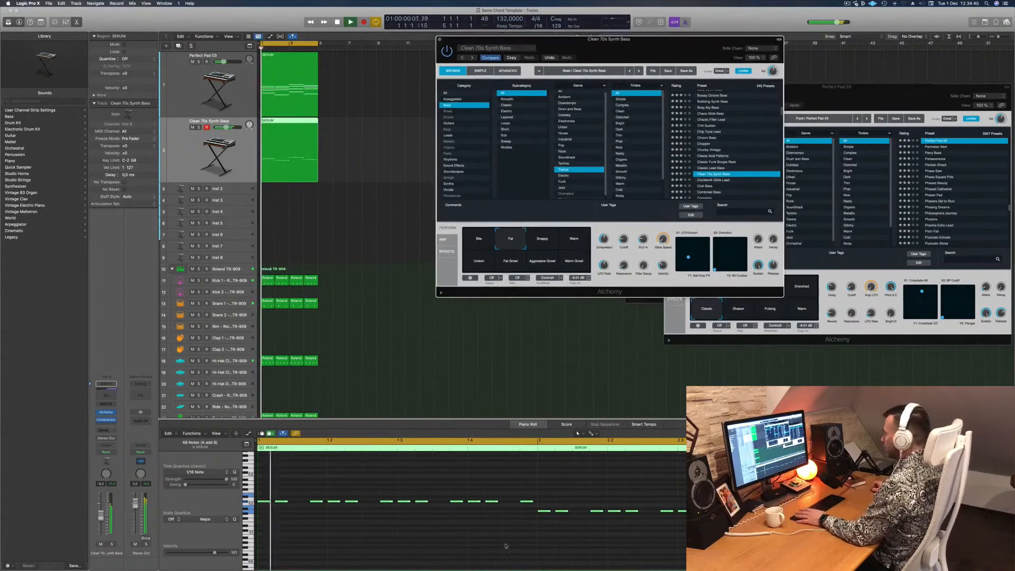
# Transpose all notes of the bass region down one octave and replay the loop from the start.
pyautogui.press('super+a')
pyautogui.hotkey('shift', 'alt', 'Down')
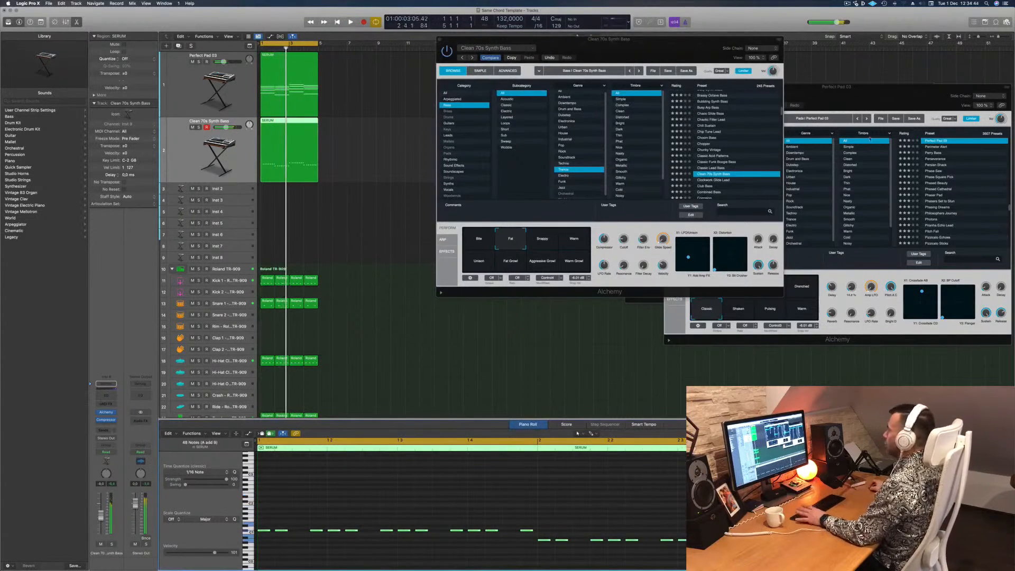
pyautogui.moveTo(620, 56); pyautogui.dragTo(673, 59)
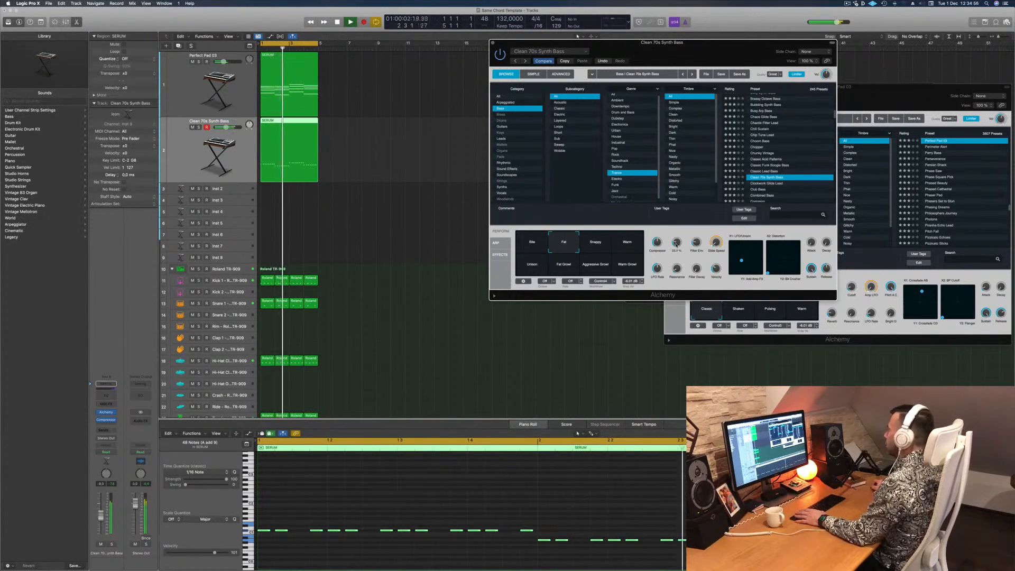
pyautogui.click(192, 171)
pyautogui.press('space')
pyautogui.press('space')
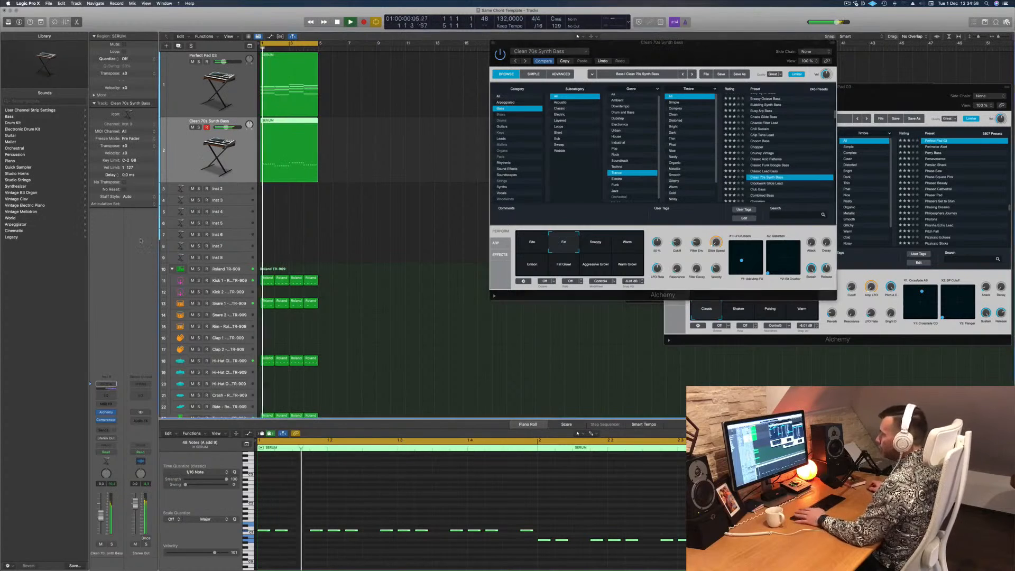
# Add a send to Bus 11 on the Clean 70s Synth Bass channel.
pyautogui.click(101, 429)
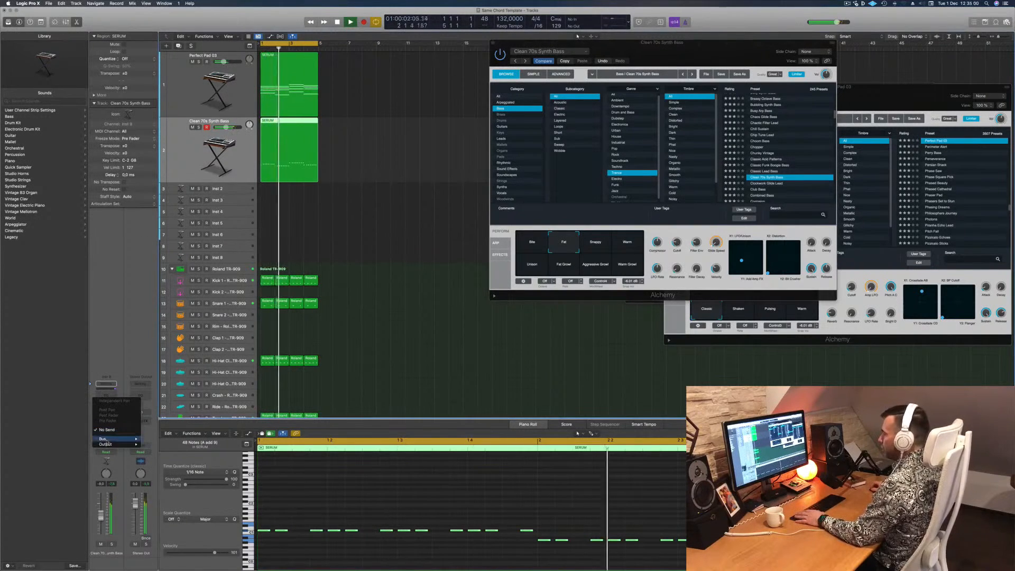
pyautogui.moveTo(105, 440)
pyautogui.click(115, 273)
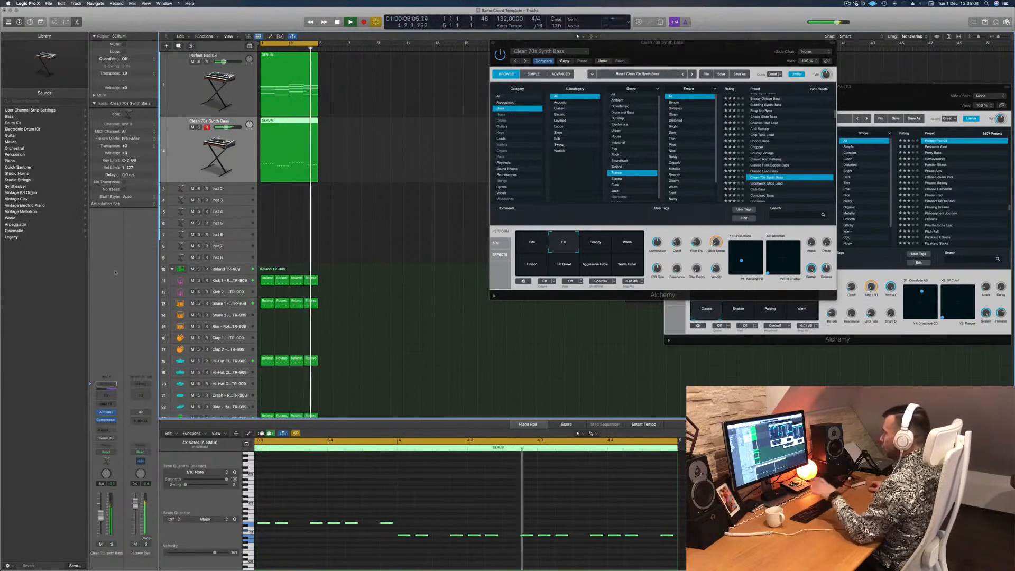
pyautogui.click(101, 429)
pyautogui.moveTo(127, 438)
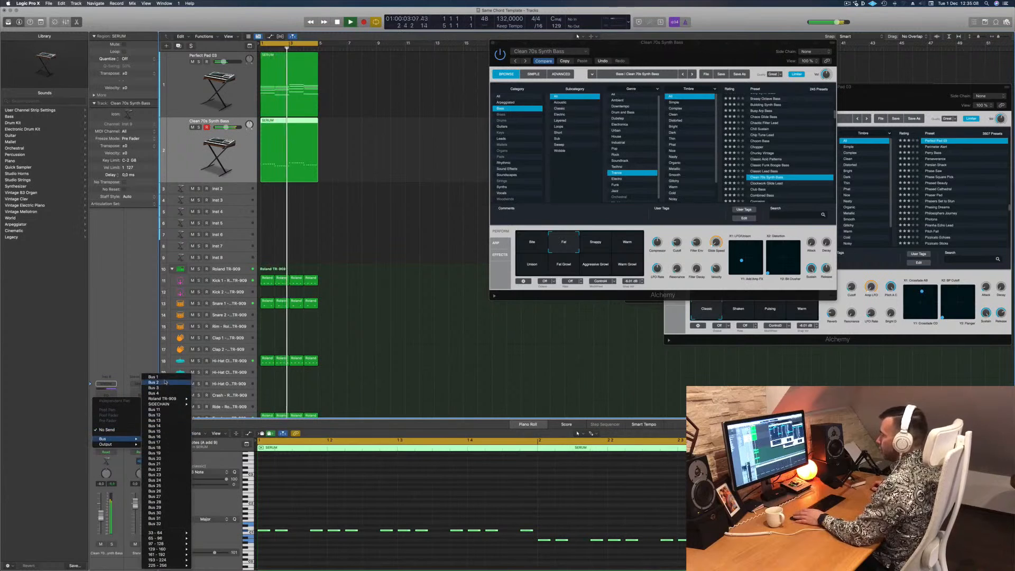
pyautogui.click(164, 411)
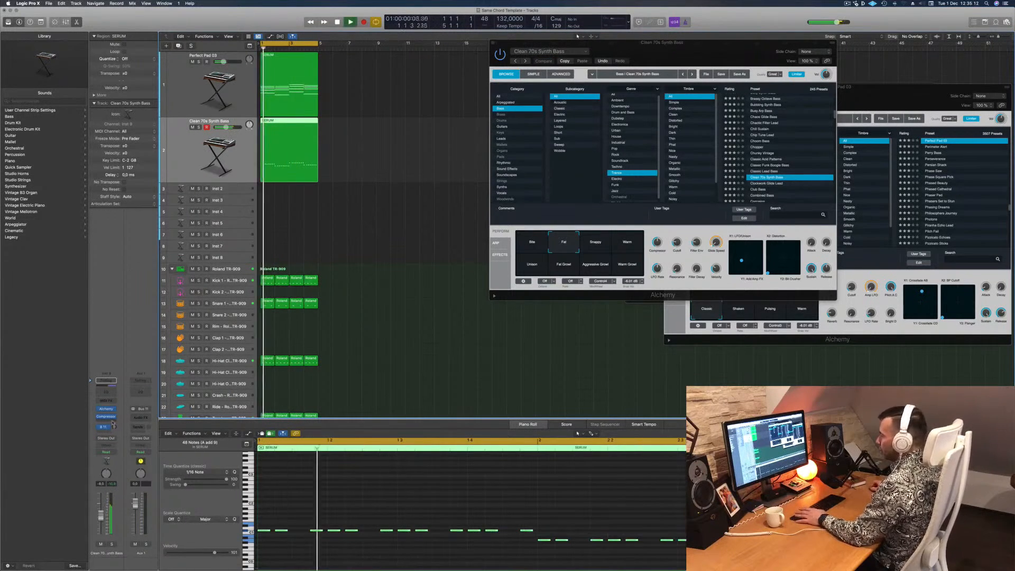
# Insert a Tape Delay on Aux 1 with its wet output at 100%, and adjust the bass channel's send level.
pyautogui.click(144, 417)
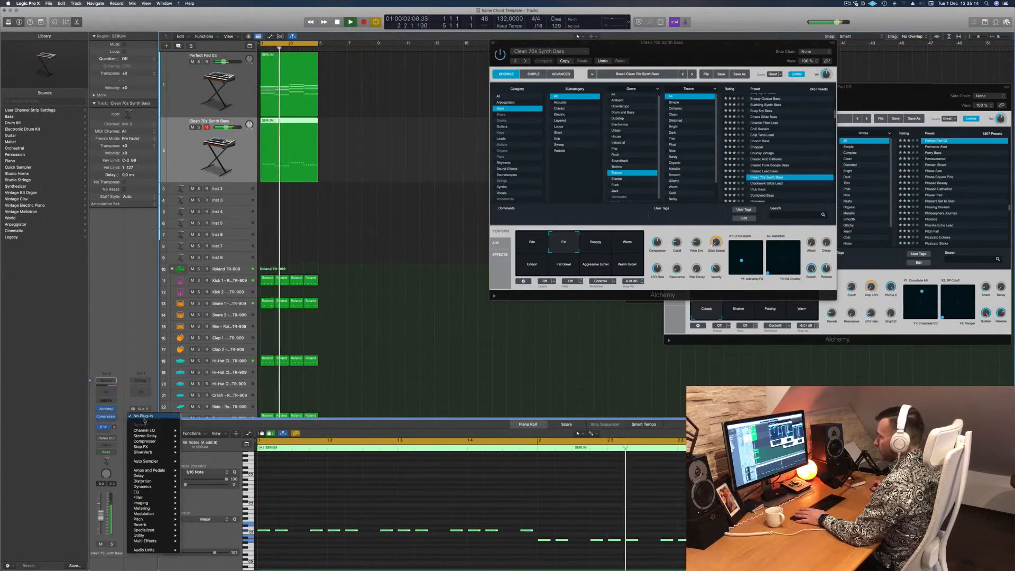
pyautogui.moveTo(162, 477)
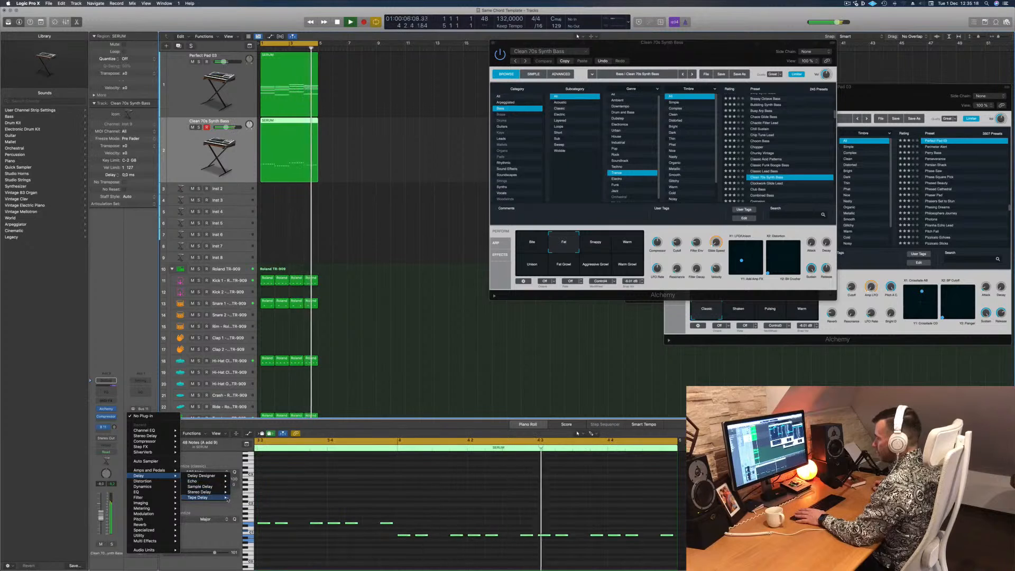
pyautogui.click(243, 497)
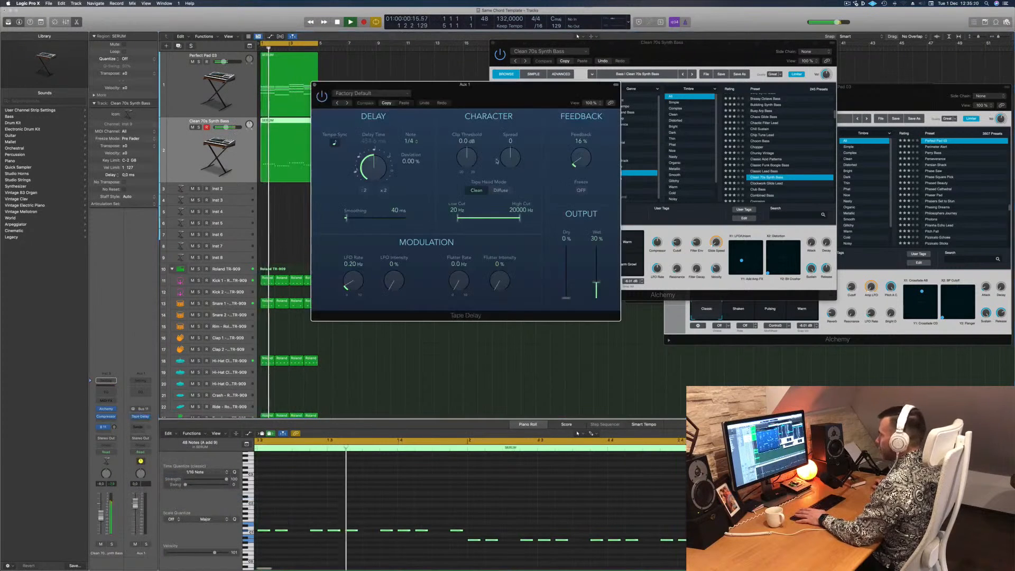
pyautogui.moveTo(596, 282); pyautogui.dragTo(596, 202)
pyautogui.press('space')
pyautogui.moveTo(508, 85); pyautogui.dragTo(632, 102)
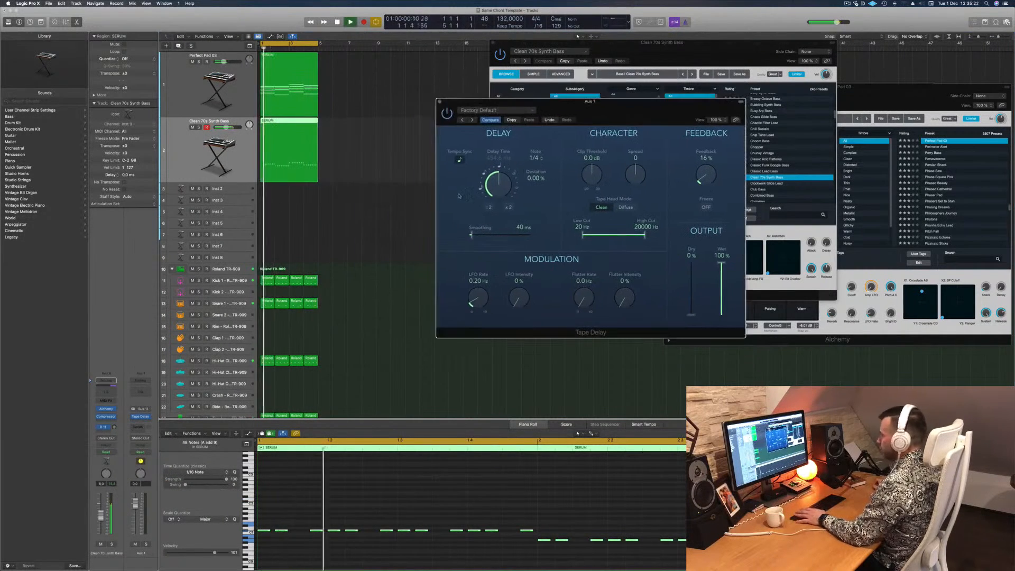
pyautogui.click(113, 427)
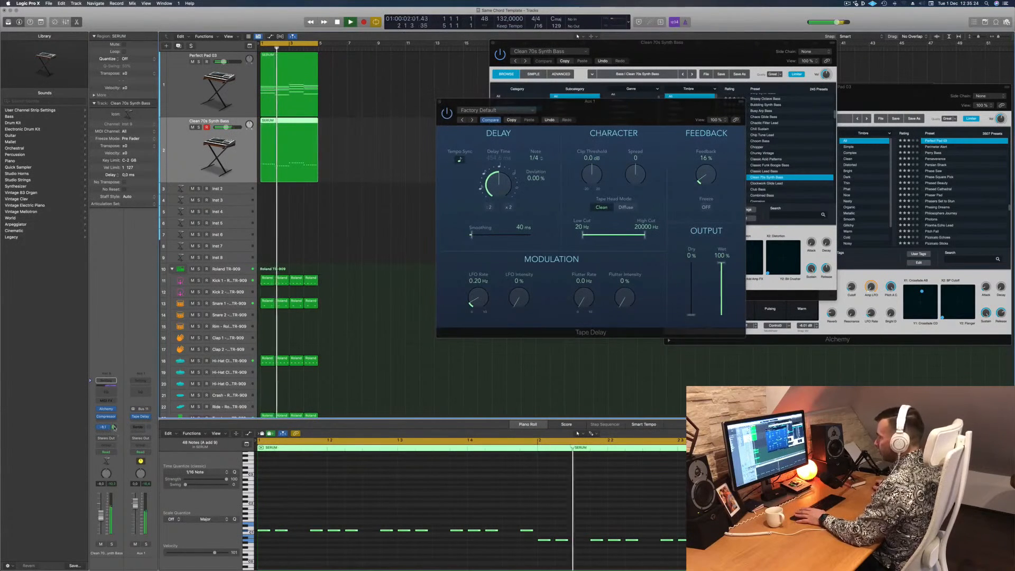
# Add a Channel EQ to Aux 1 with a 12 dB/Oct low cut at 326 Hz and a Q of 0.88.
pyautogui.click(142, 392)
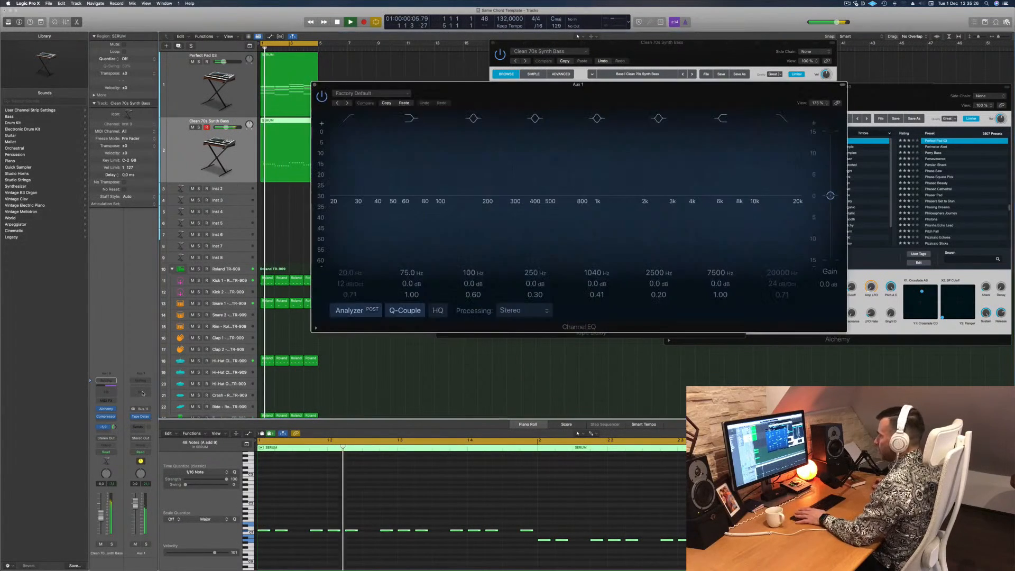
pyautogui.click(354, 124)
pyautogui.moveTo(359, 159); pyautogui.dragTo(522, 155)
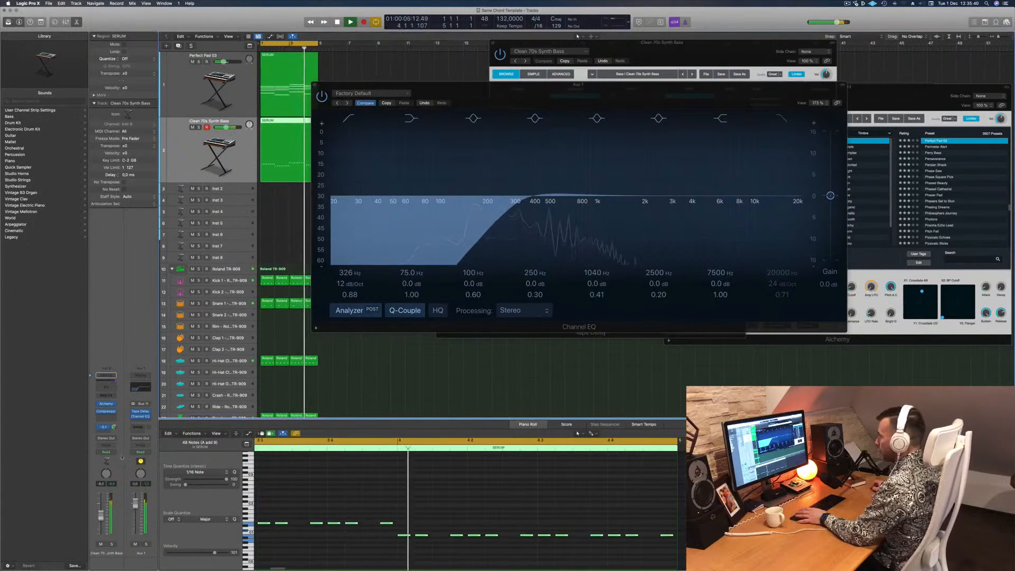
# Compare the filtered delay return soloed and unsoloed on Aux 1, close the Channel EQ and restart the loop.
pyautogui.click(147, 544)
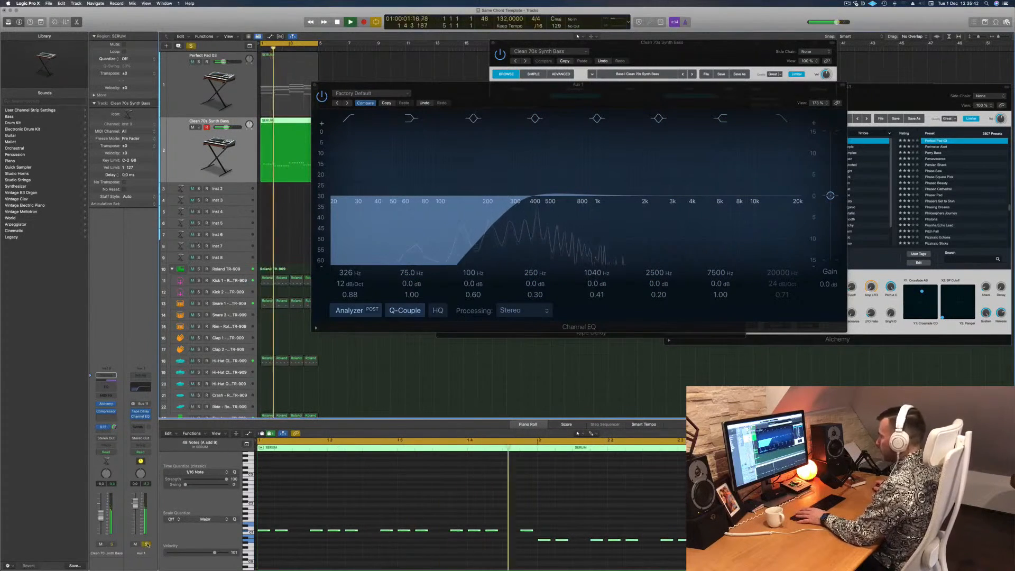
pyautogui.click(147, 544)
pyautogui.click(147, 544)
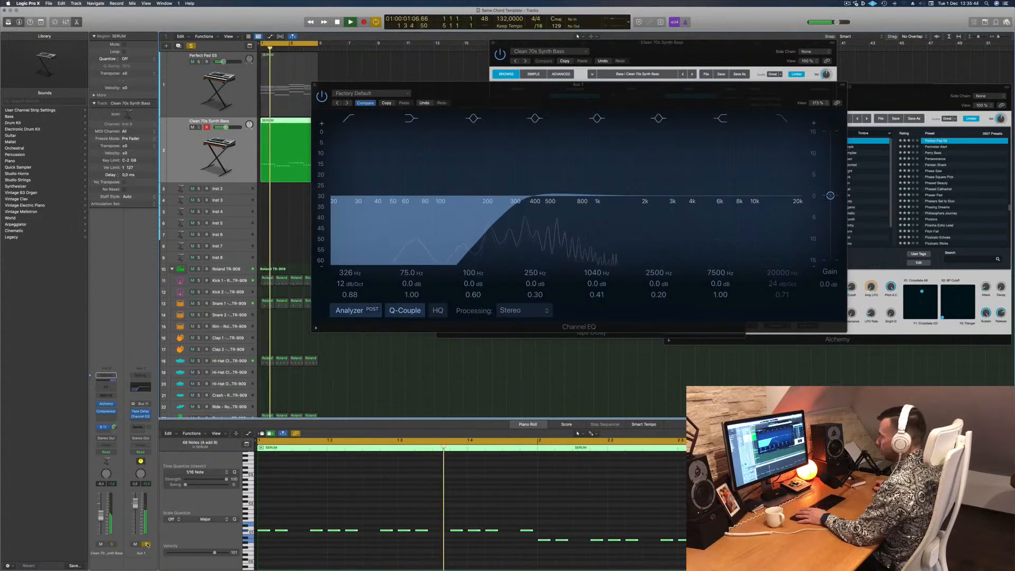
pyautogui.click(147, 544)
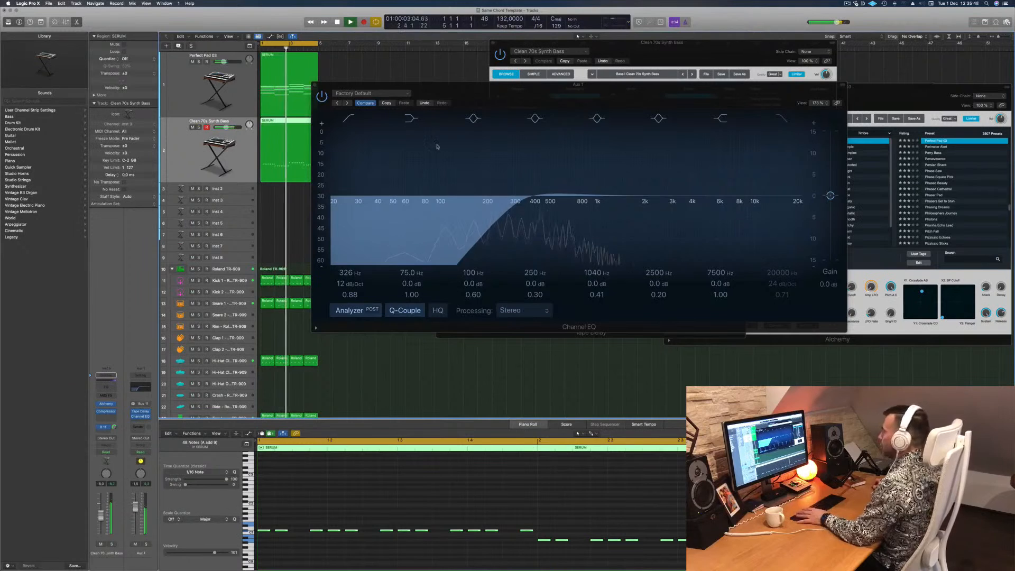
pyautogui.click(315, 86)
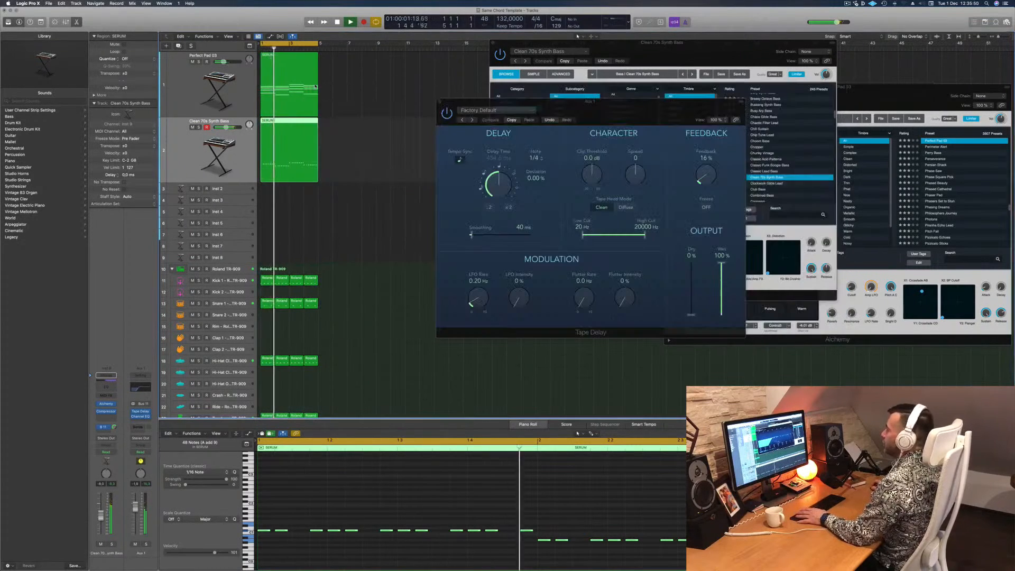
pyautogui.press('Return')
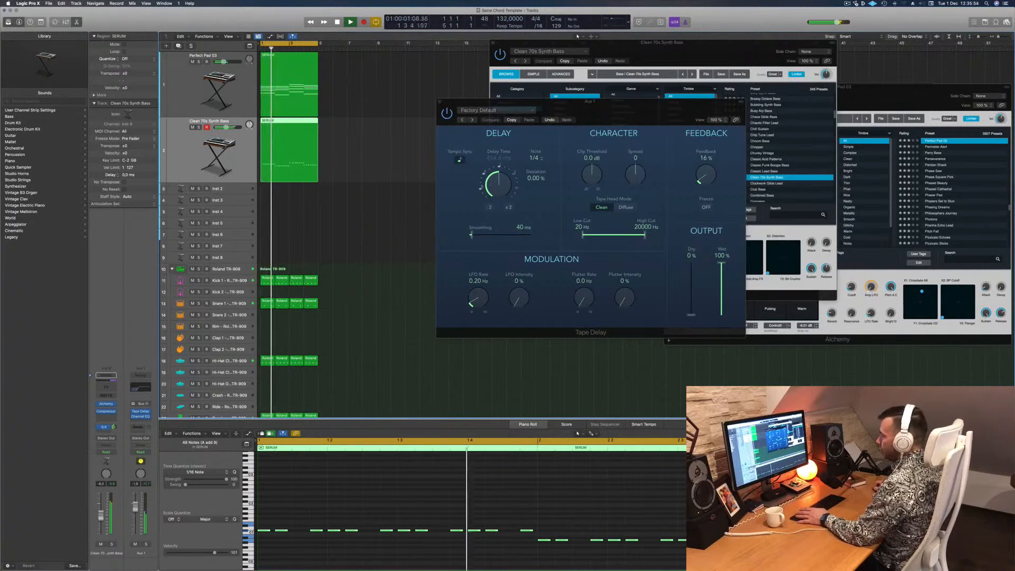
# Insert a stereo Rotor Cabinet on Aux 1 and move its window clear of the arrangement.
pyautogui.click(144, 421)
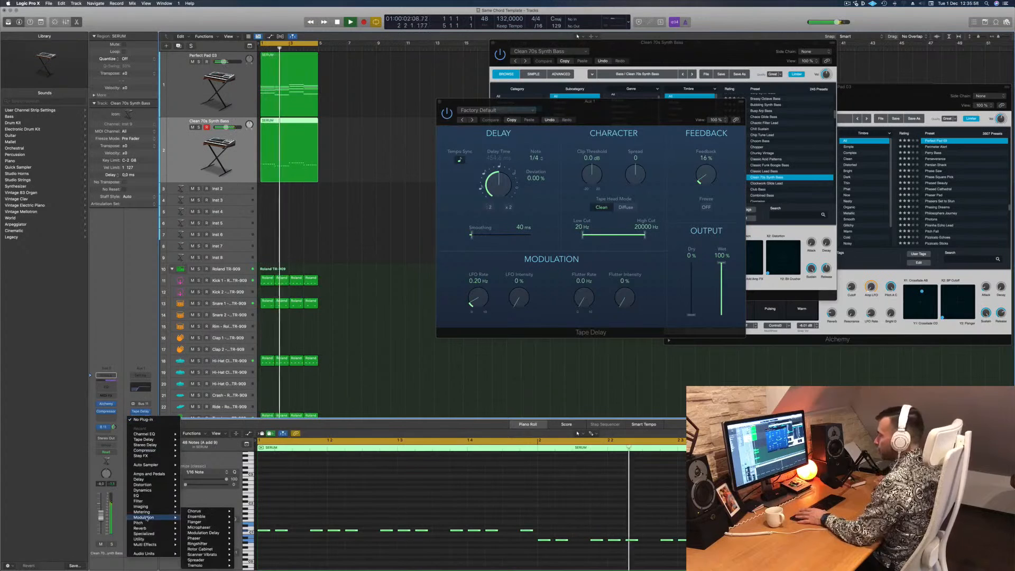
pyautogui.moveTo(154, 487)
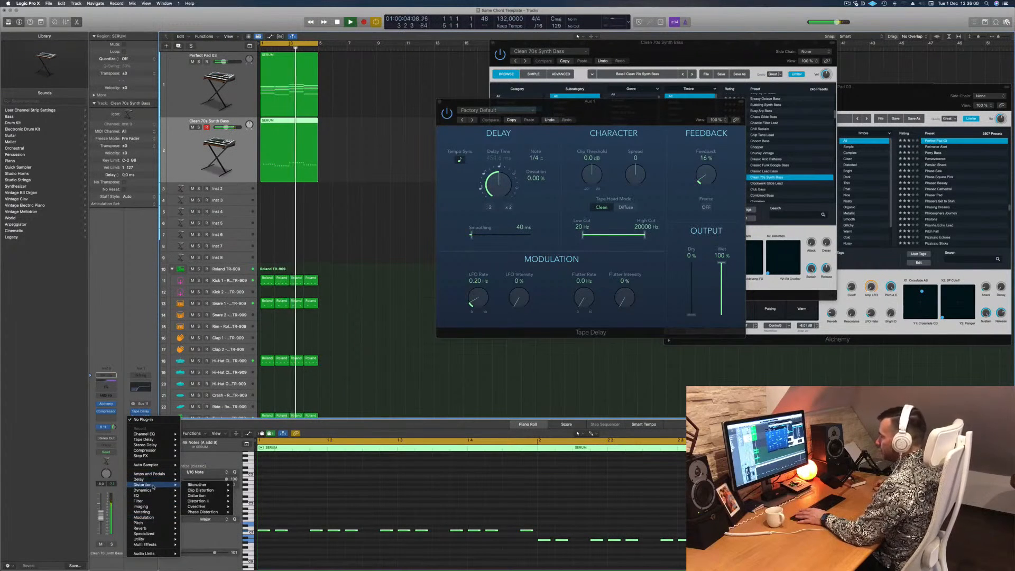
pyautogui.moveTo(156, 518)
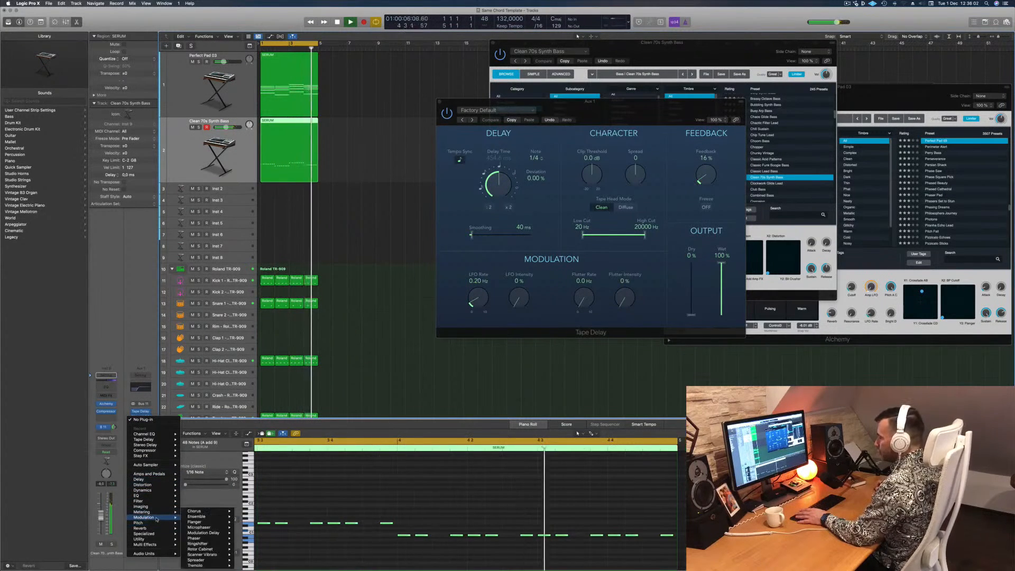
pyautogui.moveTo(214, 530)
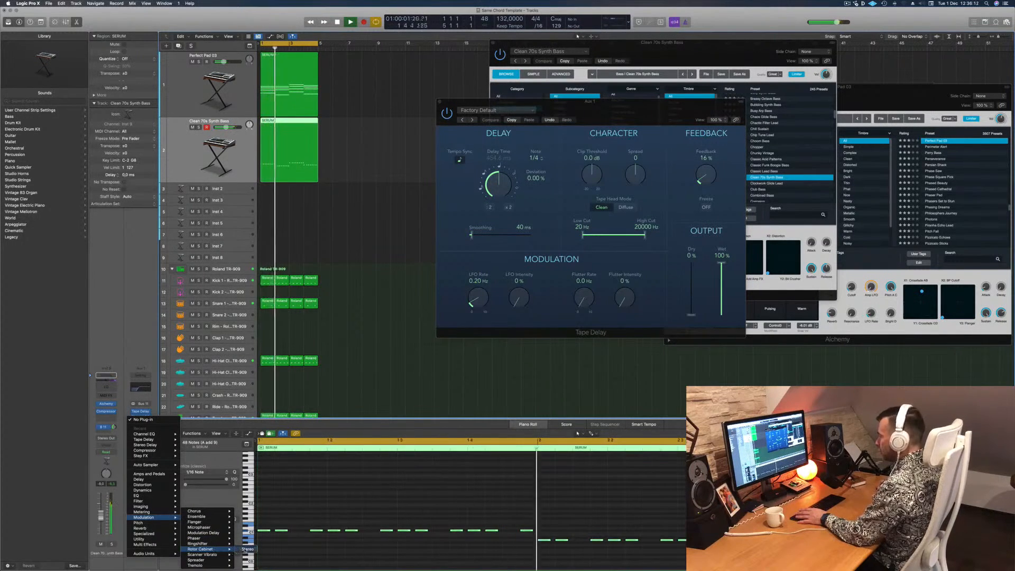
pyautogui.click(244, 549)
pyautogui.moveTo(355, 104); pyautogui.dragTo(431, 102)
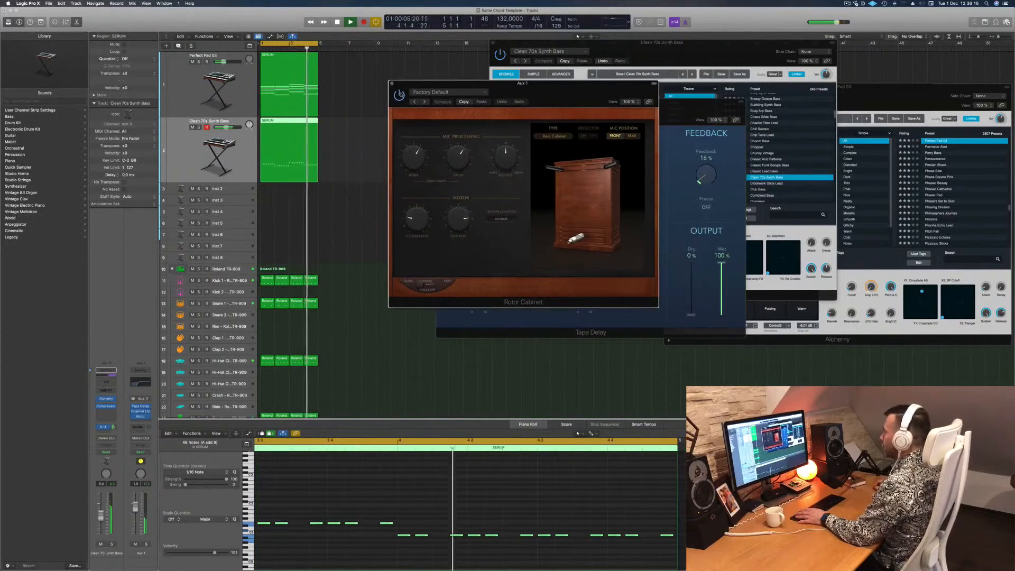
pyautogui.moveTo(513, 94); pyautogui.dragTo(569, 72)
# Try the Drums Motion, Drums Stop and Working Musician presets on the Rotor Cabinet and recall its default setting.
pyautogui.click(459, 81)
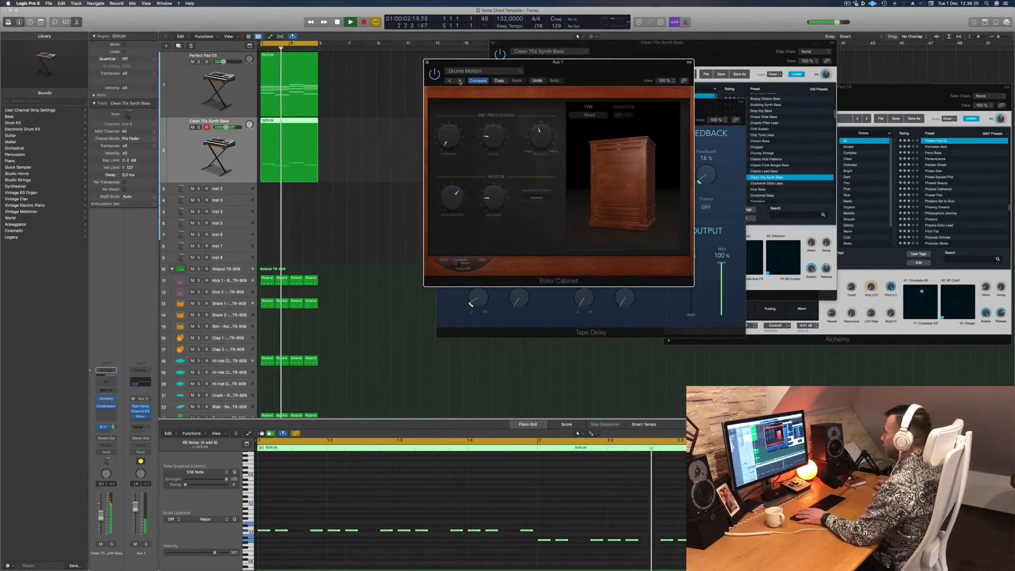
pyautogui.click(459, 80)
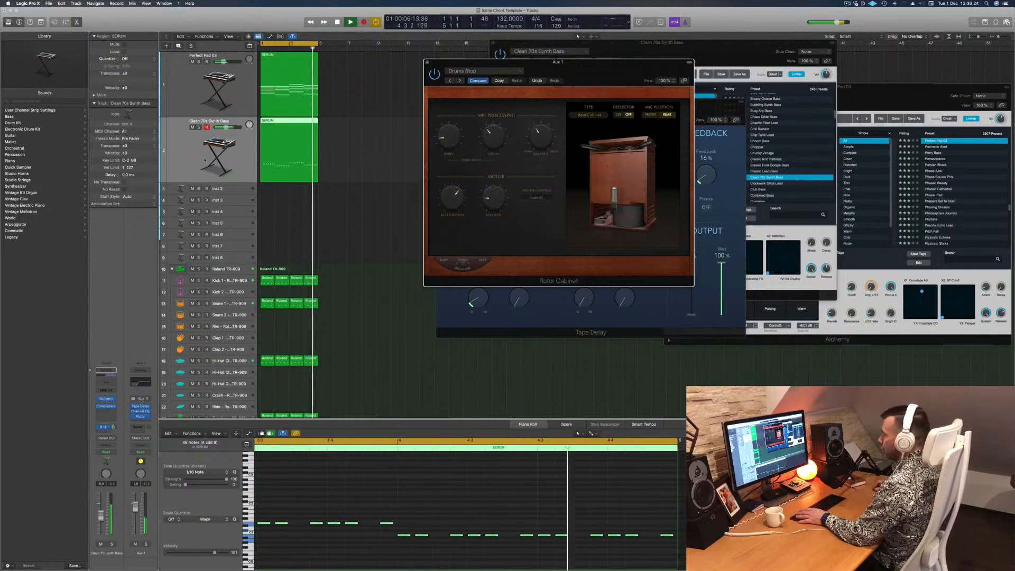
pyautogui.click(141, 417)
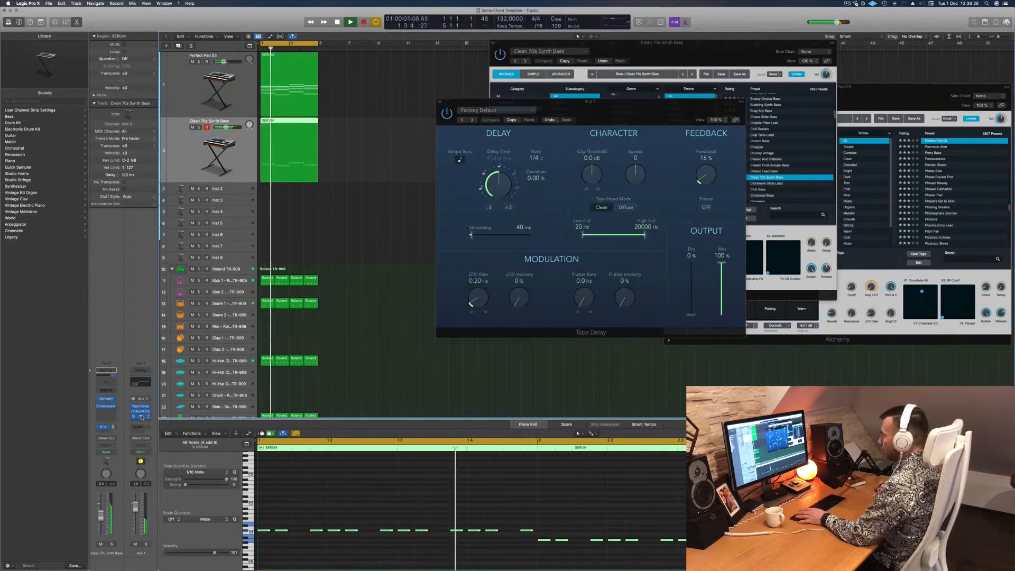
pyautogui.moveTo(608, 101); pyautogui.dragTo(648, 276)
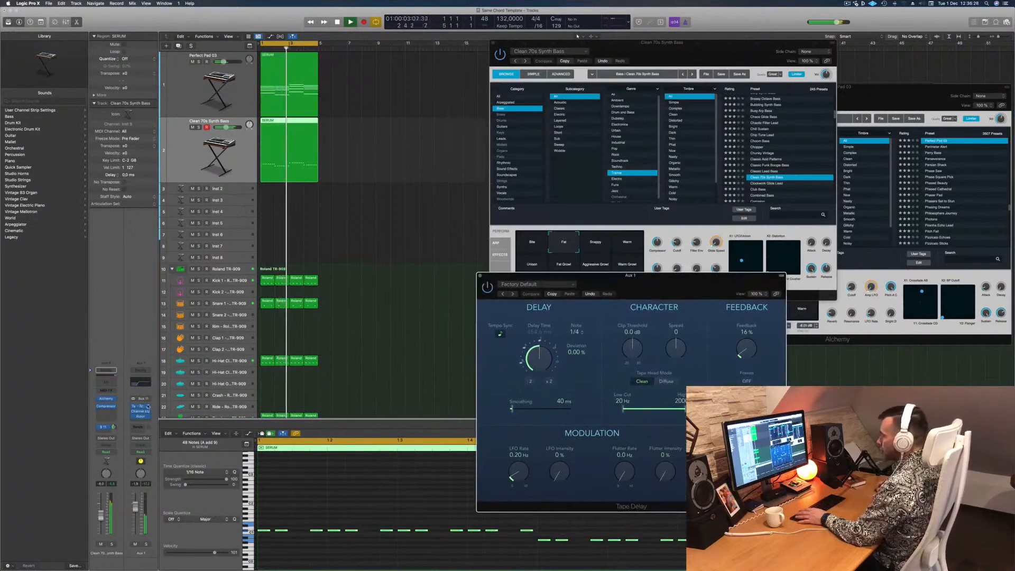
pyautogui.click(141, 417)
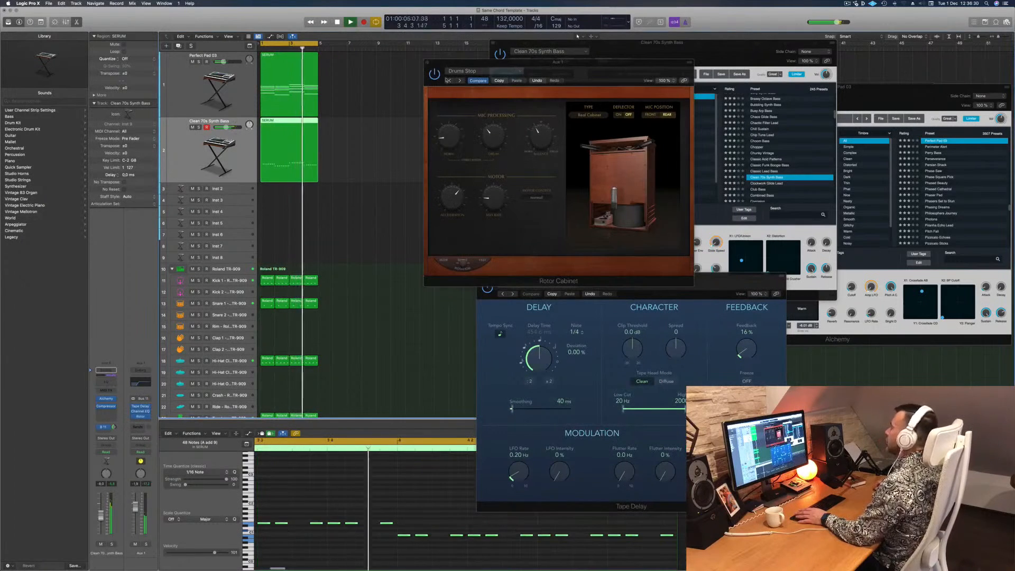
pyautogui.click(450, 81)
pyautogui.click(450, 80)
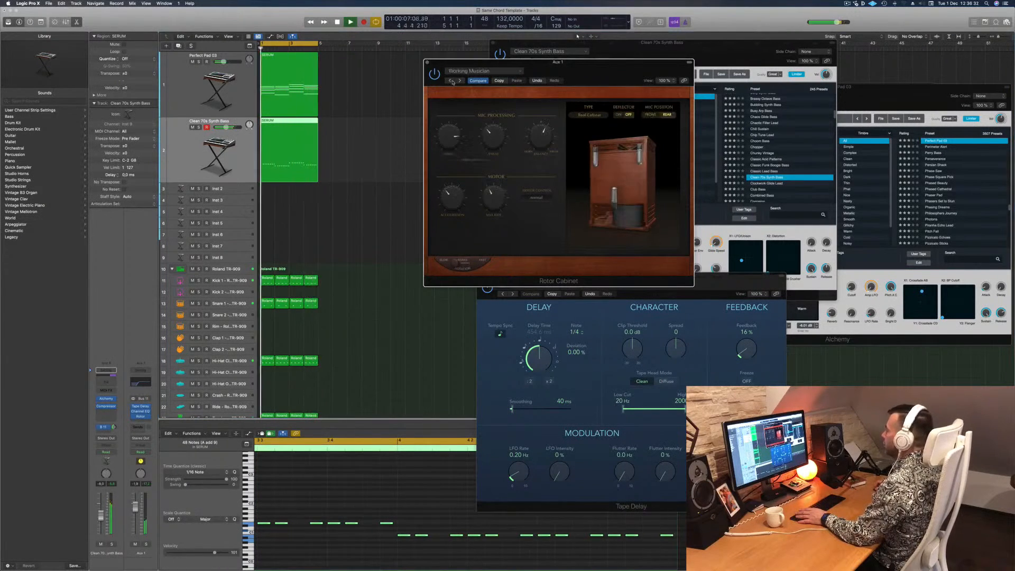
pyautogui.click(476, 72)
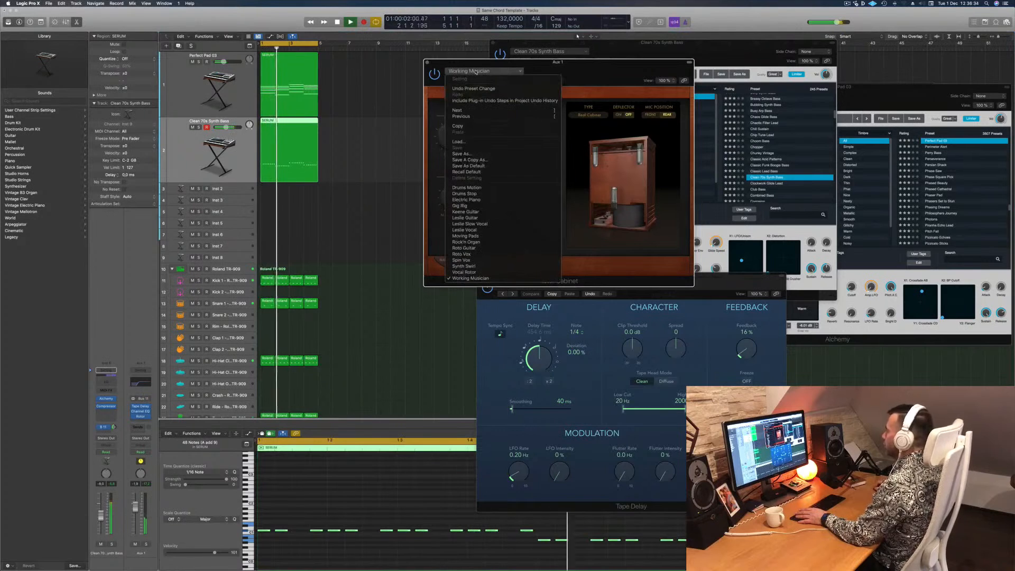
pyautogui.click(466, 172)
pyautogui.moveTo(573, 68); pyautogui.dragTo(605, 42)
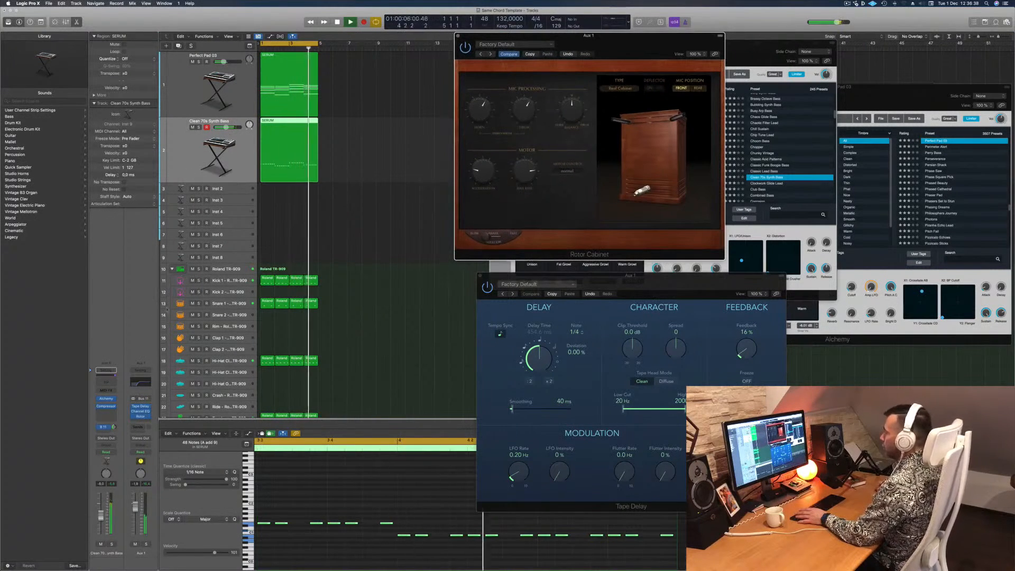
# Solo Aux 1 to audition the delay with the Rotor Cabinet, unsolo it and close the Rotor Cabinet window.
pyautogui.click(146, 543)
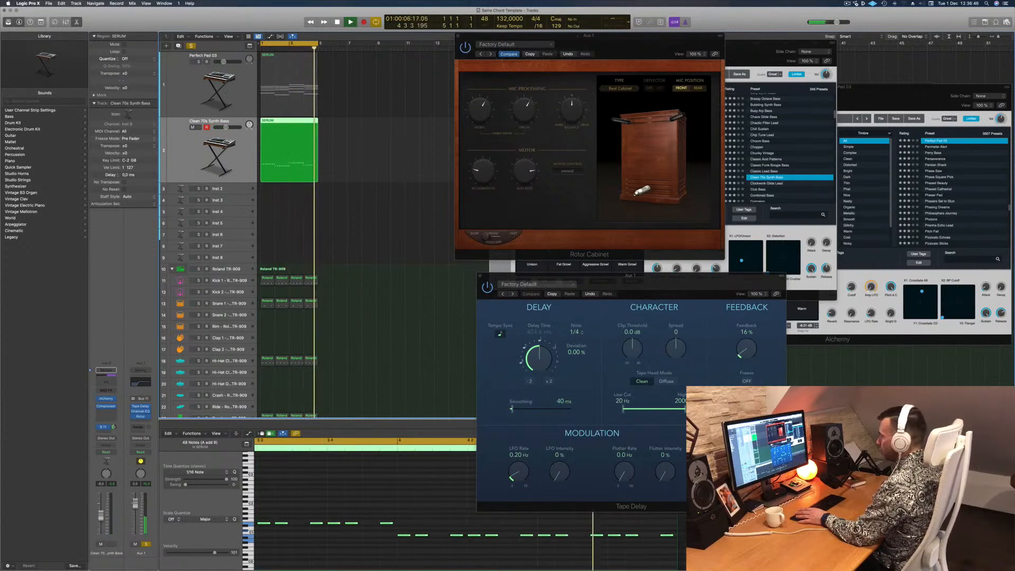
pyautogui.click(147, 544)
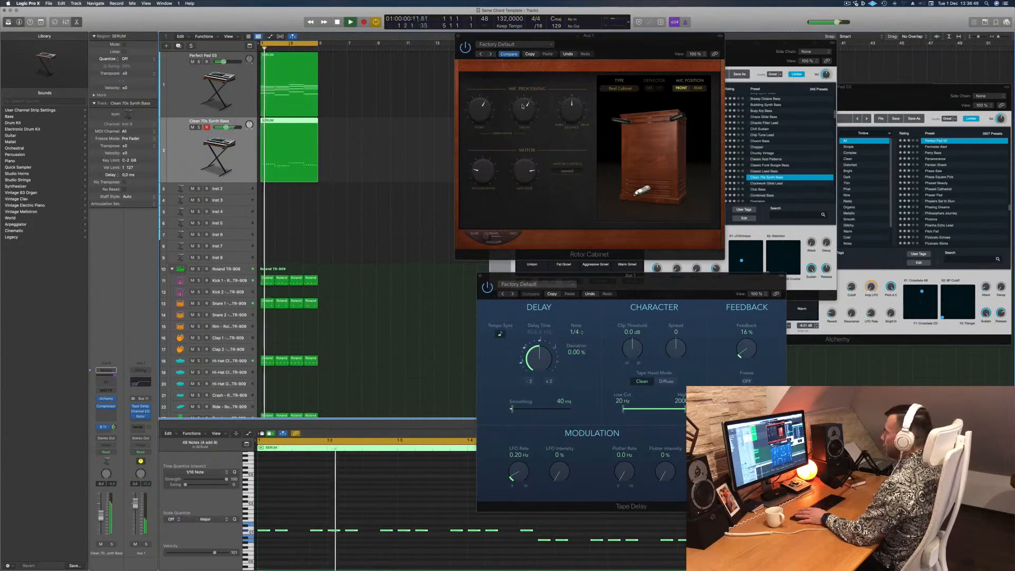
pyautogui.moveTo(470, 36); pyautogui.dragTo(391, 118)
pyautogui.click(378, 117)
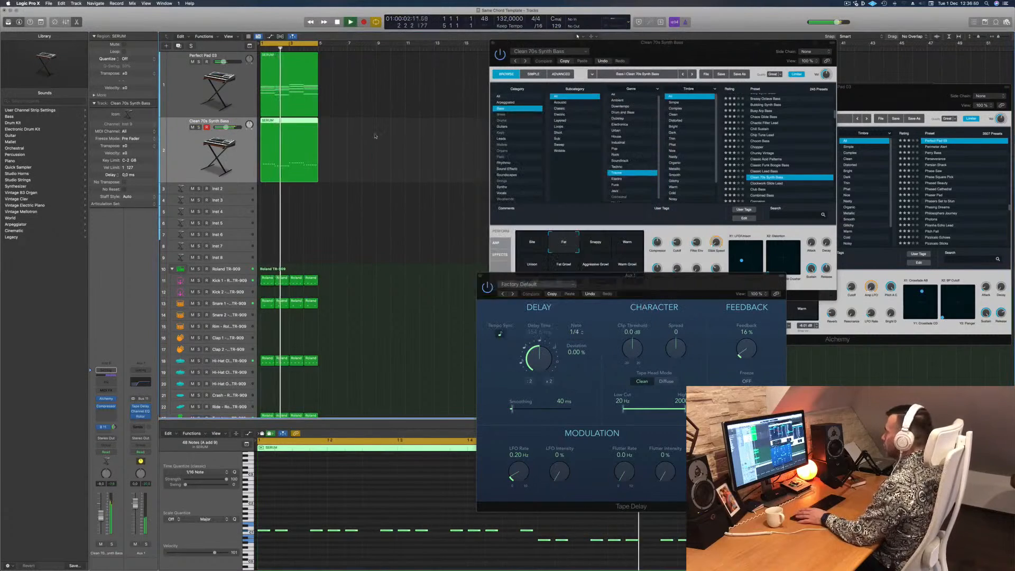
# Select all regions in the arrangement and repeat them three times so the loop fills 16 bars.
pyautogui.moveTo(669, 43); pyautogui.dragTo(719, 33)
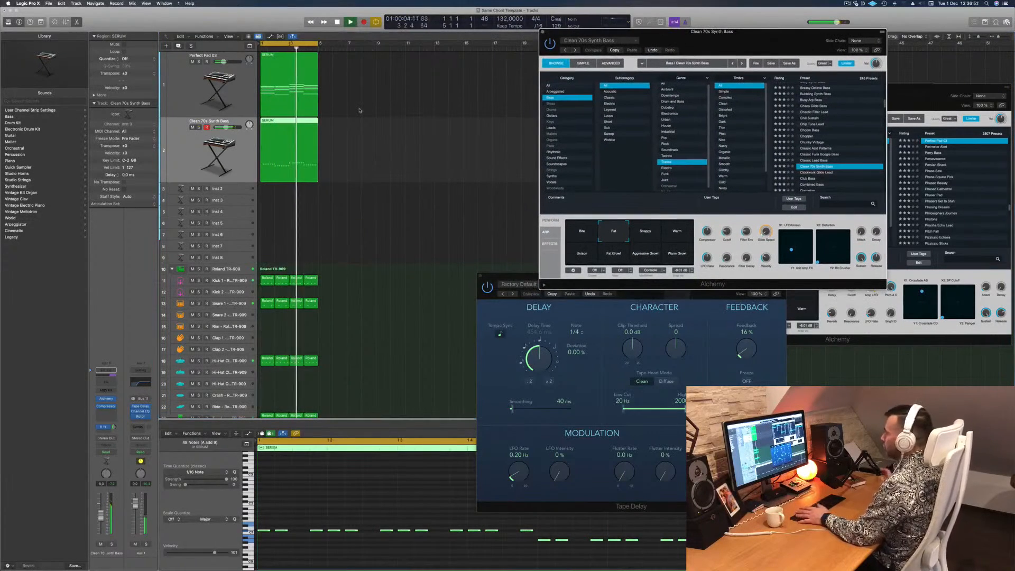
pyautogui.click(379, 143)
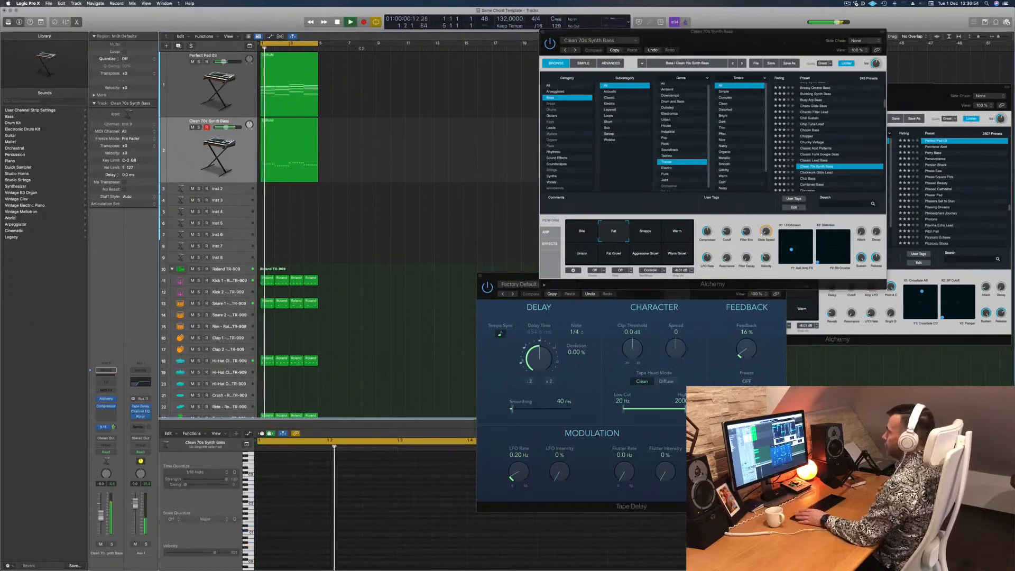
pyautogui.press('super+a')
pyautogui.press('super+r')
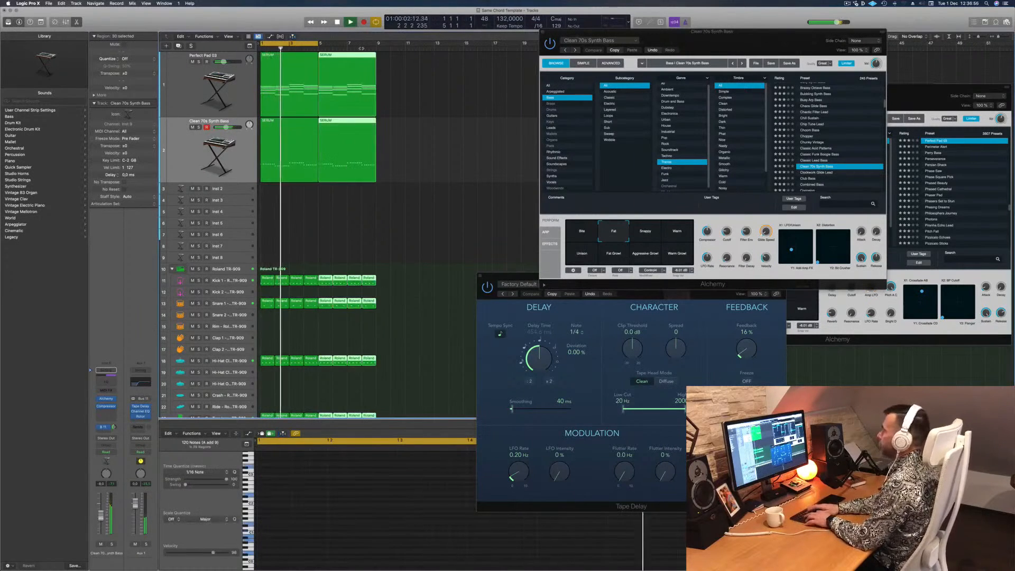
pyautogui.press('super+r')
pyautogui.press('super+r')
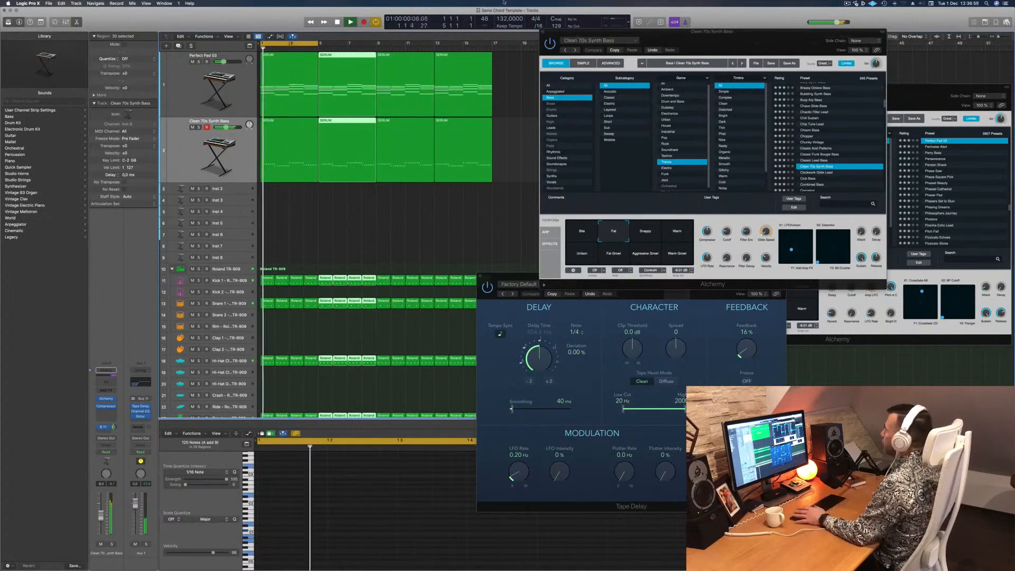
# Move the bass synth window aside, extend the cycle range to bar 17 and deselect the regions.
pyautogui.moveTo(678, 33); pyautogui.dragTo(866, 66)
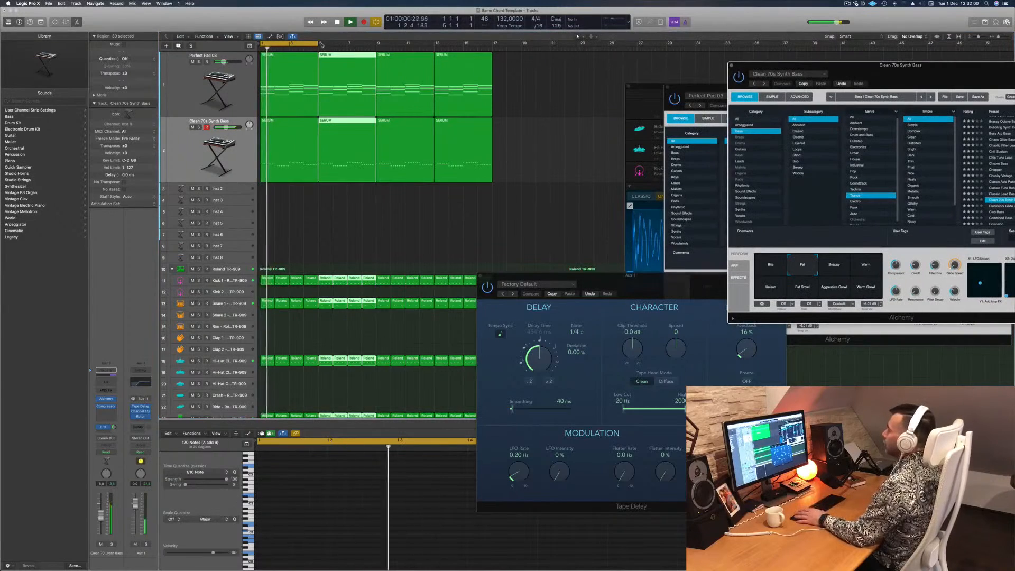
pyautogui.moveTo(319, 44); pyautogui.dragTo(493, 57)
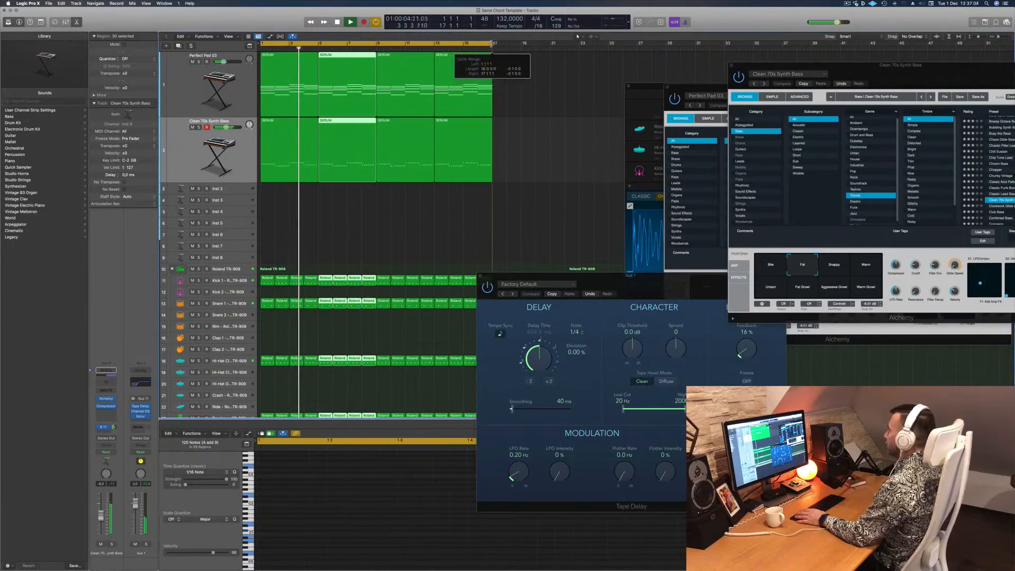
pyautogui.click(405, 196)
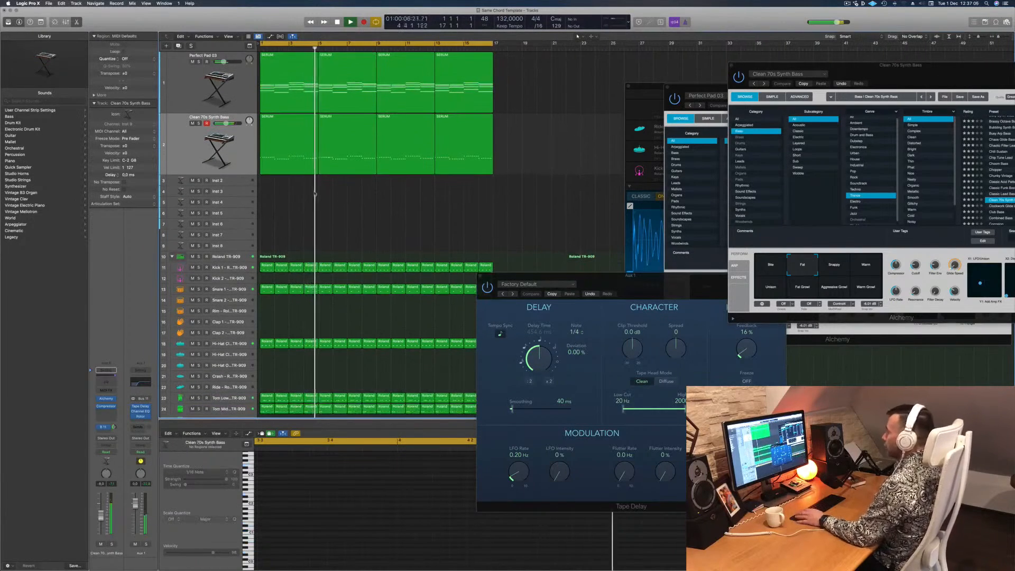
# Copy the first chord region of the pad track onto the start of the empty Inst 2 track and select that track.
pyautogui.click(239, 152)
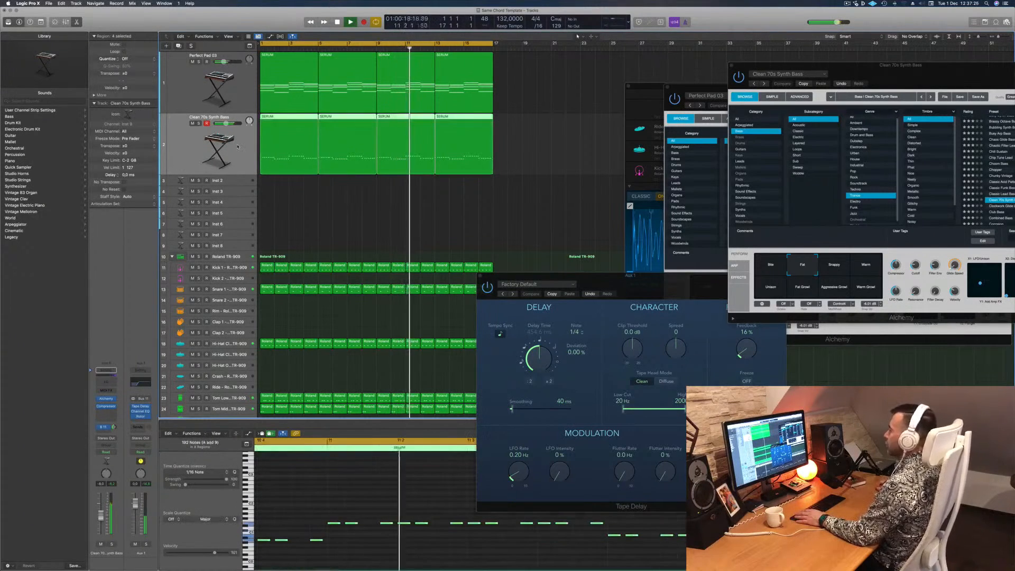
pyautogui.press('Return')
pyautogui.click(281, 73)
pyautogui.moveTo(461, 90); pyautogui.dragTo(300, 181)
pyautogui.click(241, 182)
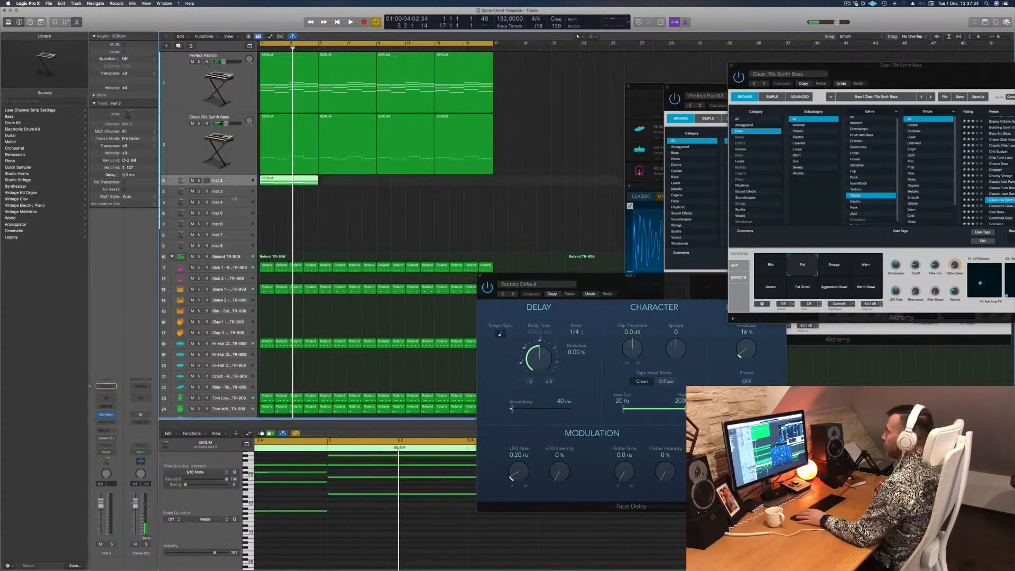
# Enlarge the Inst 2 track and move the Tape Delay window aside.
pyautogui.moveTo(238, 187); pyautogui.dragTo(239, 223)
pyautogui.scroll(-2, 353, 541)
pyautogui.moveTo(533, 275); pyautogui.dragTo(807, 184)
# Shorten all chord notes in the Inst 2 region and repeat them as evenly spaced short stabs across each chord.
pyautogui.scroll(-1, 397, 552)
pyautogui.scroll(3, 386, 549)
pyautogui.scroll(-1, 394, 538)
pyautogui.scroll(-1, 364, 487)
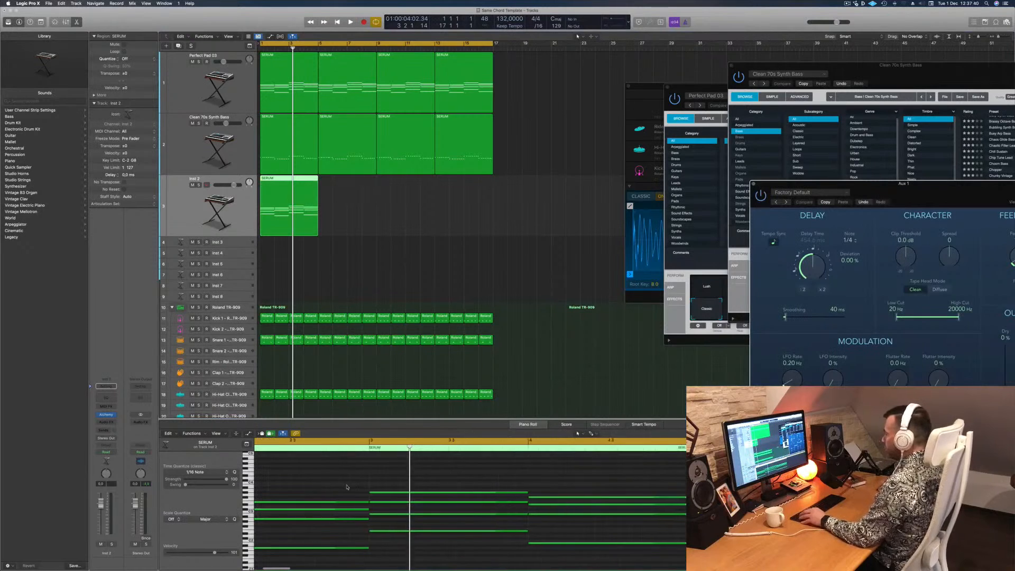
pyautogui.hscroll(-5, 354, 484)
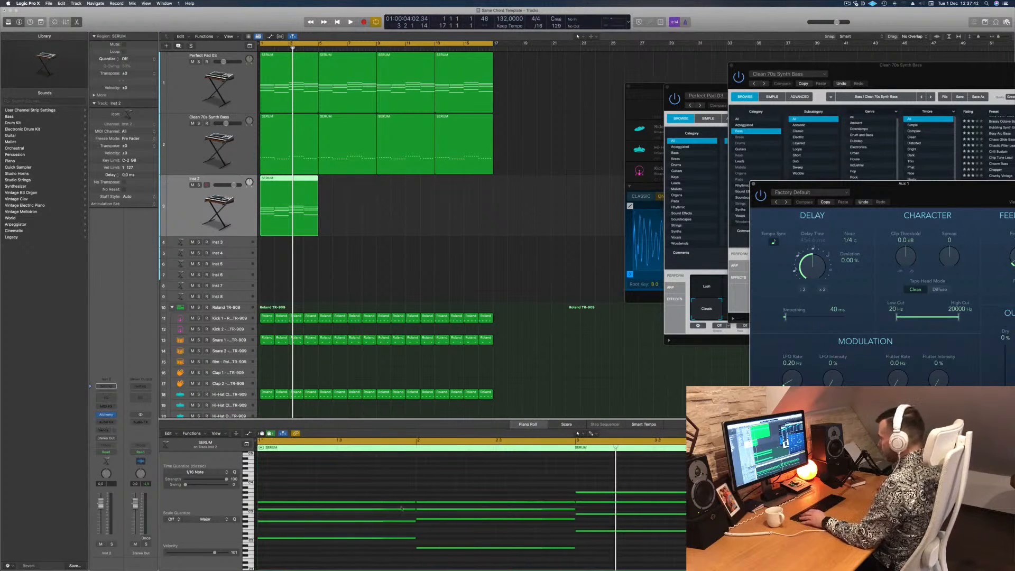
pyautogui.click(437, 474)
pyautogui.press('super+a')
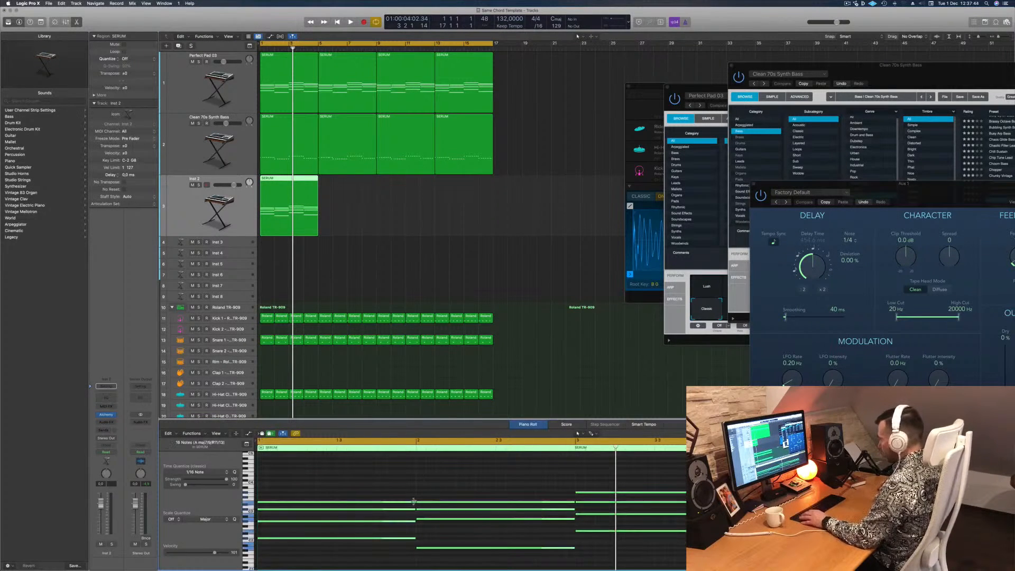
pyautogui.moveTo(416, 503); pyautogui.dragTo(380, 506)
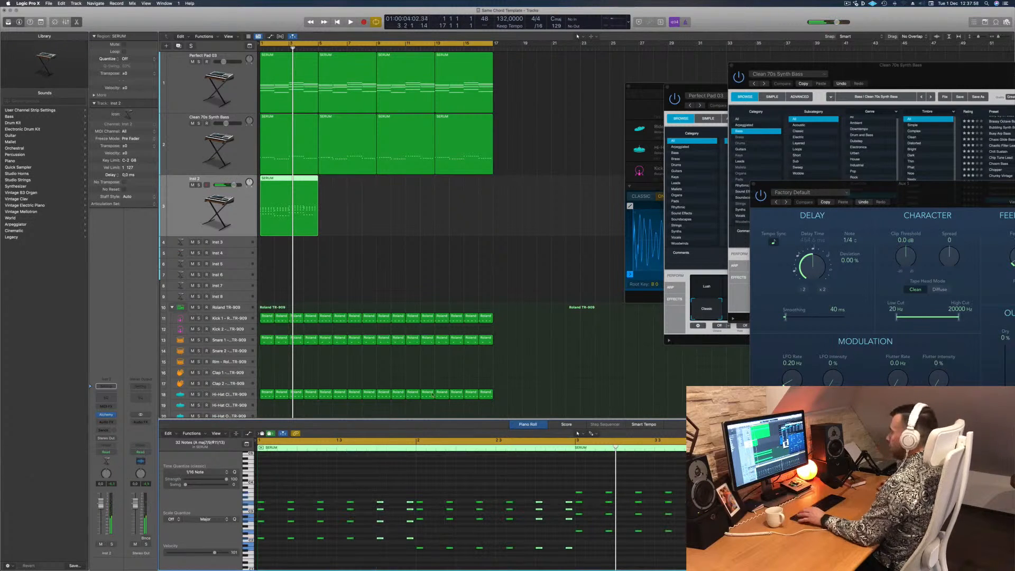
# Open the Alchemy window of Inst 2 and copy the stab region along the track until it fills 16 bars.
pyautogui.click(180, 200)
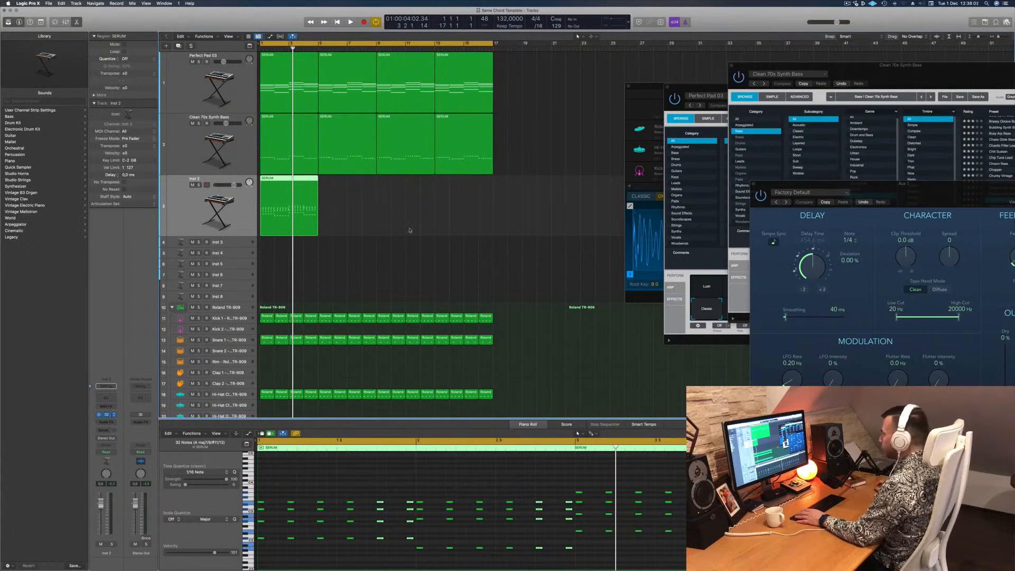
pyautogui.moveTo(443, 91); pyautogui.dragTo(678, 122)
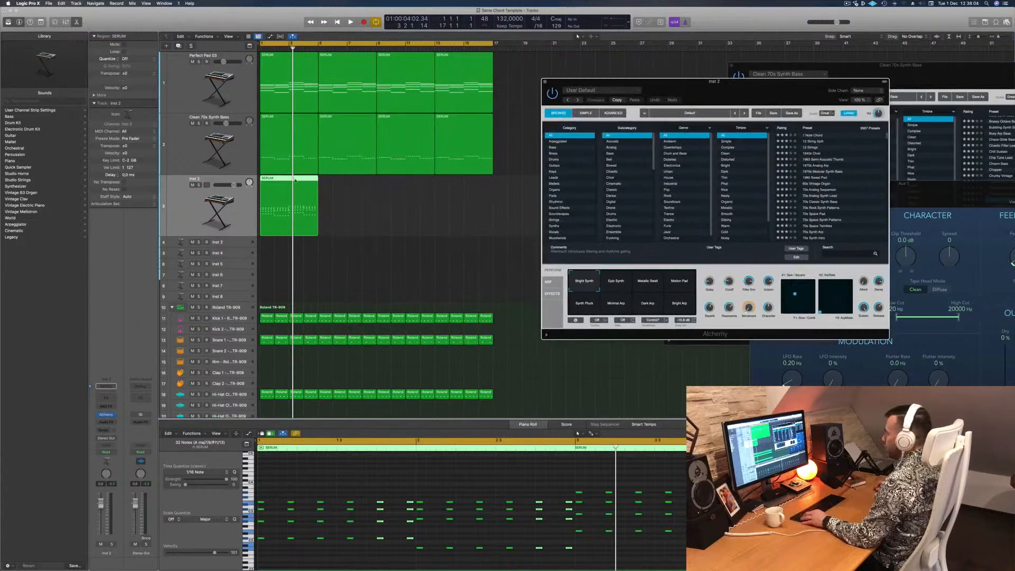
pyautogui.moveTo(286, 181); pyautogui.dragTo(412, 184)
pyautogui.moveTo(608, 83); pyautogui.dragTo(547, 81)
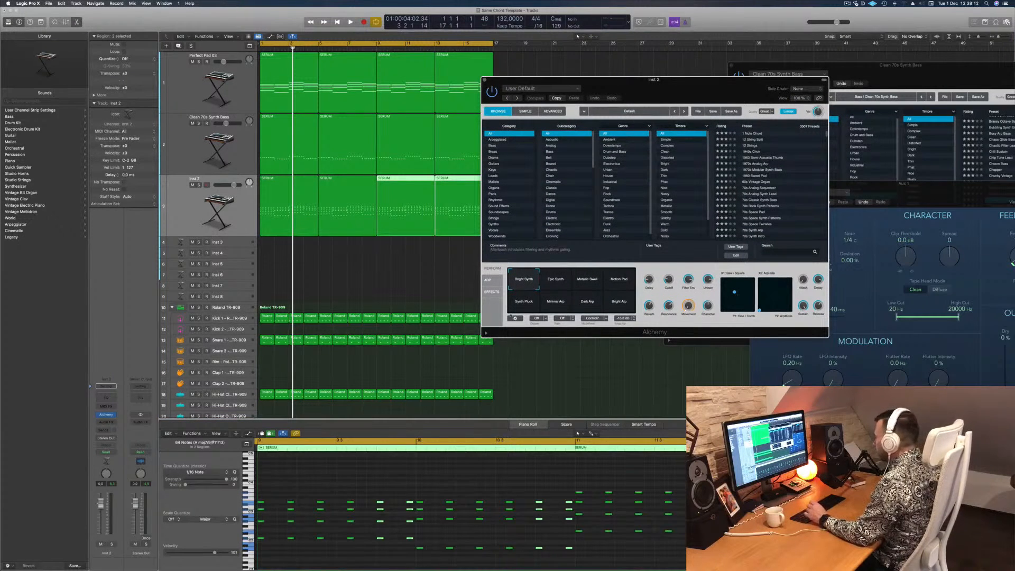
# Choose the Synth Pluck snapshot in Alchemy, play the loop from the start and move the plug-in window out of the way.
pyautogui.click(525, 302)
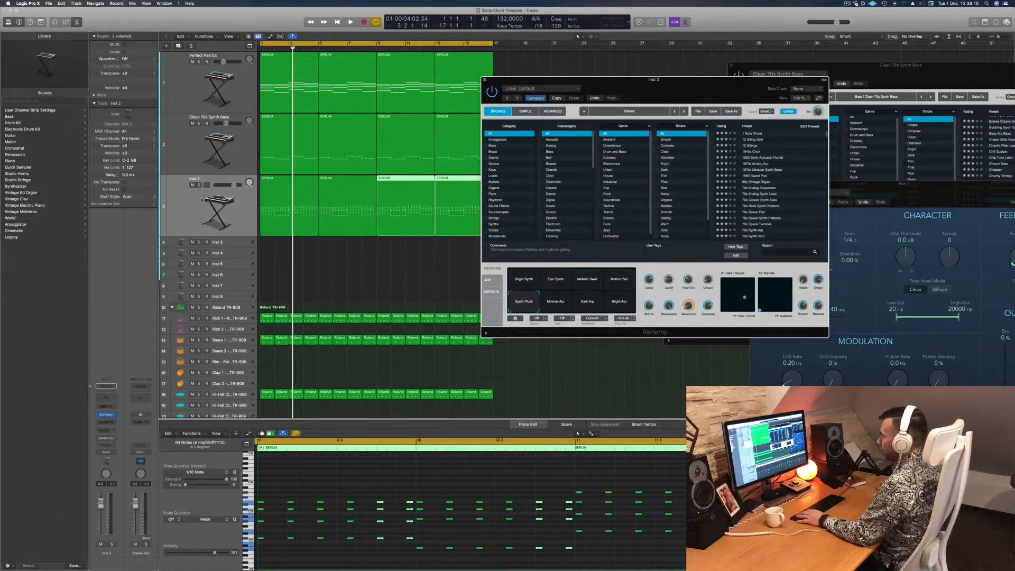
pyautogui.click(192, 199)
pyautogui.press('Return')
pyautogui.press('space')
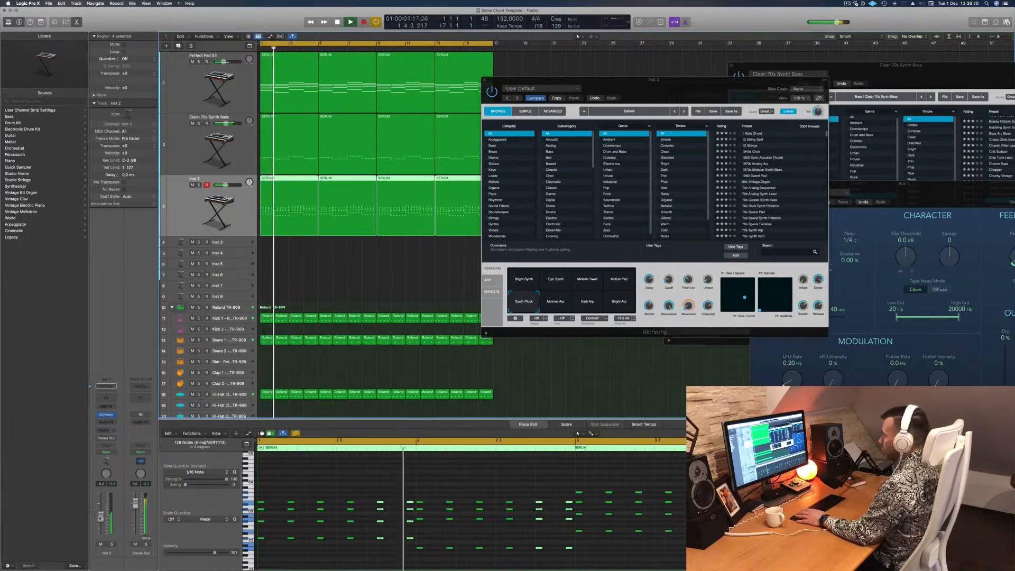
pyautogui.moveTo(719, 81); pyautogui.dragTo(710, 59)
pyautogui.press('space')
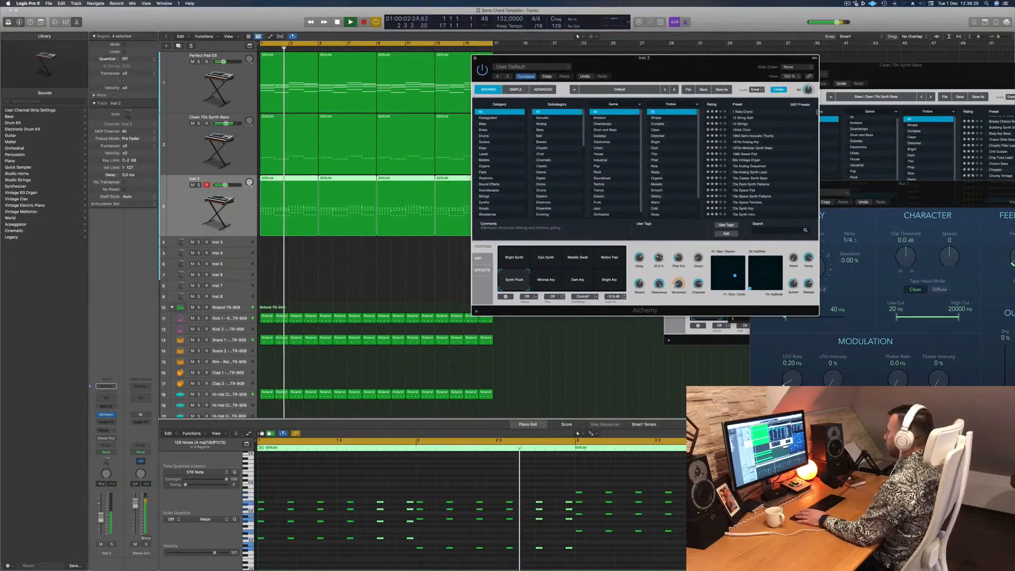
pyautogui.press('space')
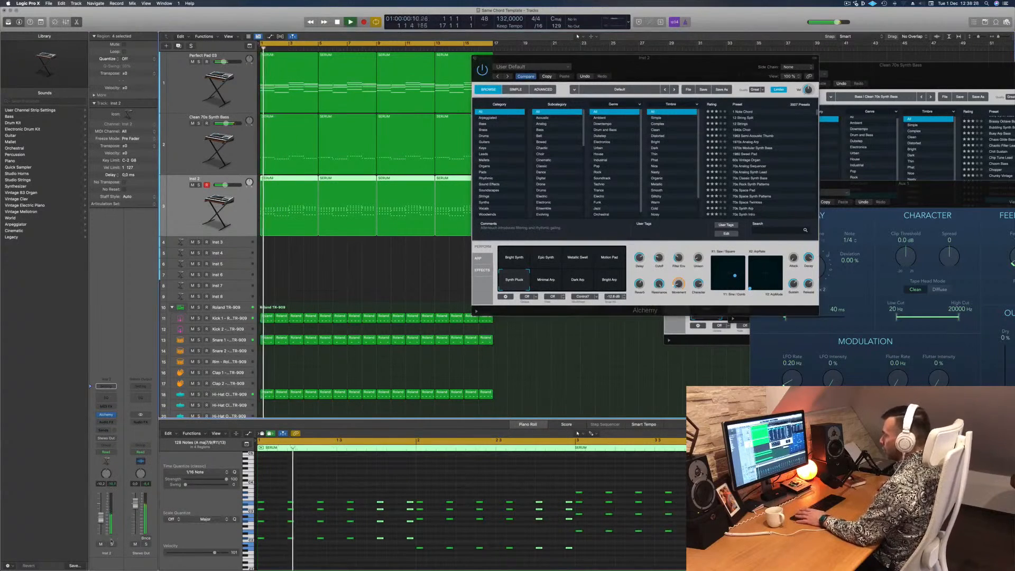
# Solo Inst 2 briefly to audition the pluck, lower its volume a little and deselect the regions.
pyautogui.click(111, 544)
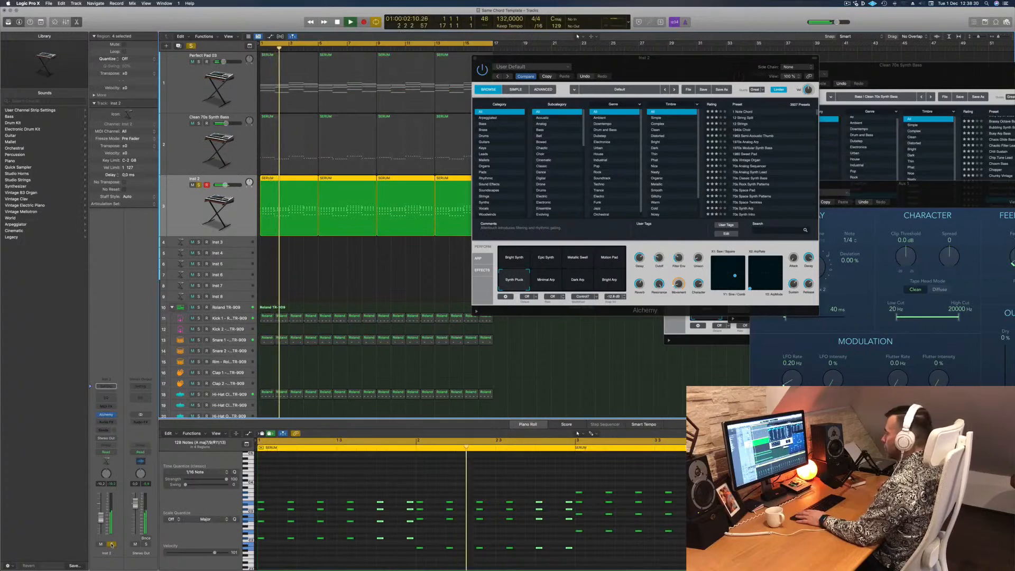
pyautogui.click(111, 544)
pyautogui.press('space')
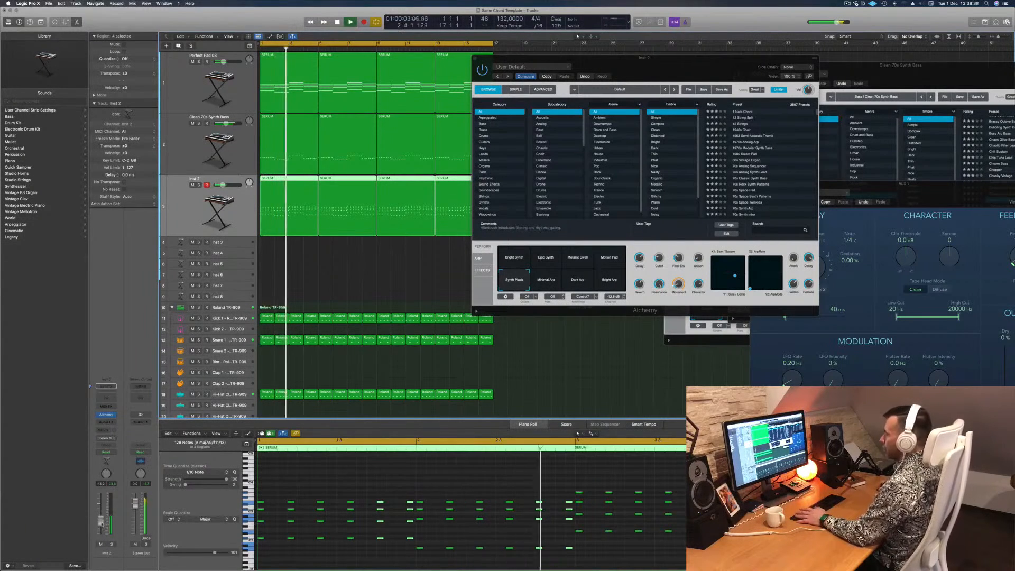
pyautogui.click(345, 278)
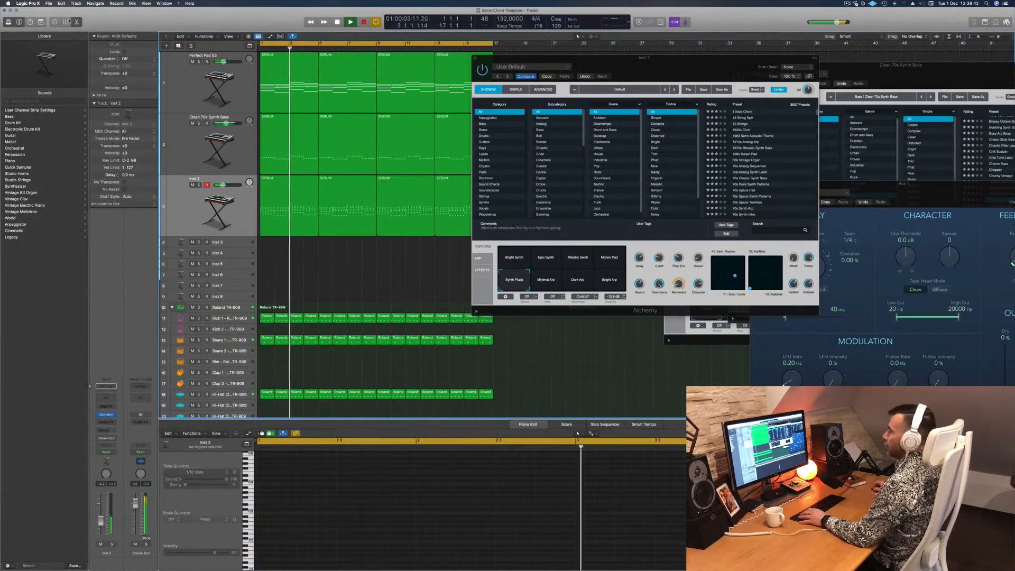
# Show the mixer and copy the Compressor from the bass channel into the first effect slot of the Inst 2 channel.
pyautogui.press('x')
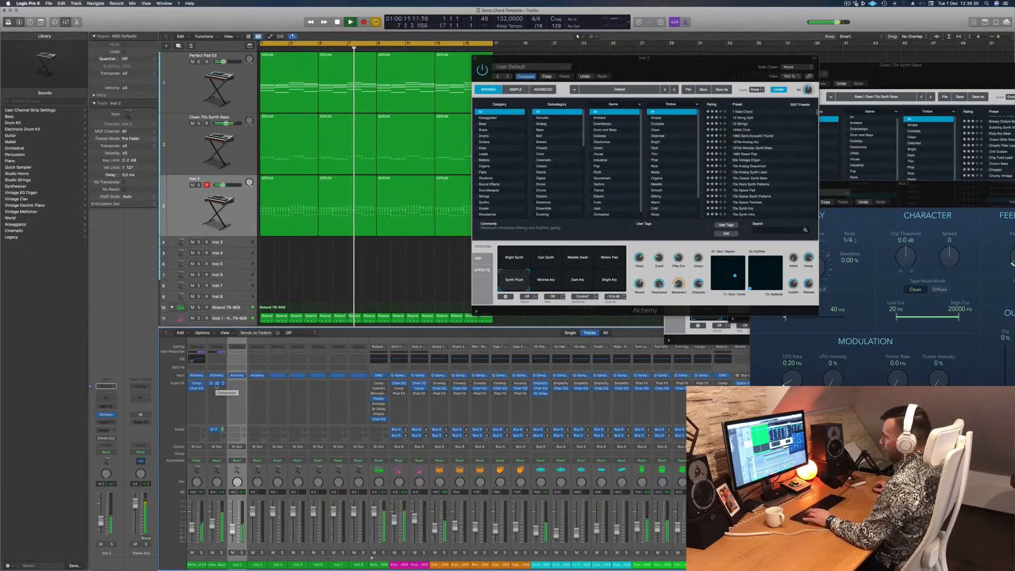
pyautogui.moveTo(216, 385); pyautogui.dragTo(237, 388)
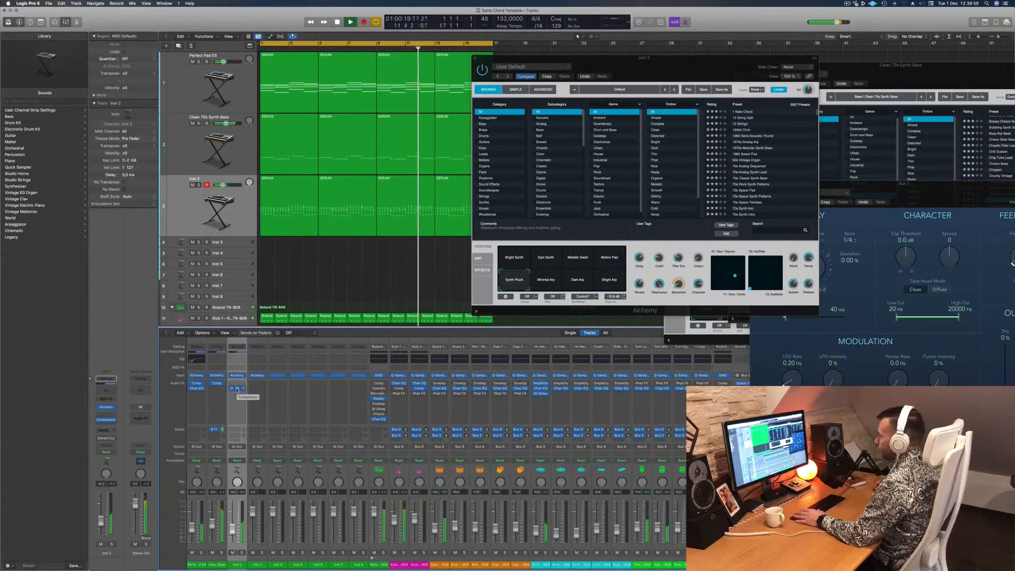
pyautogui.moveTo(236, 386); pyautogui.dragTo(236, 384)
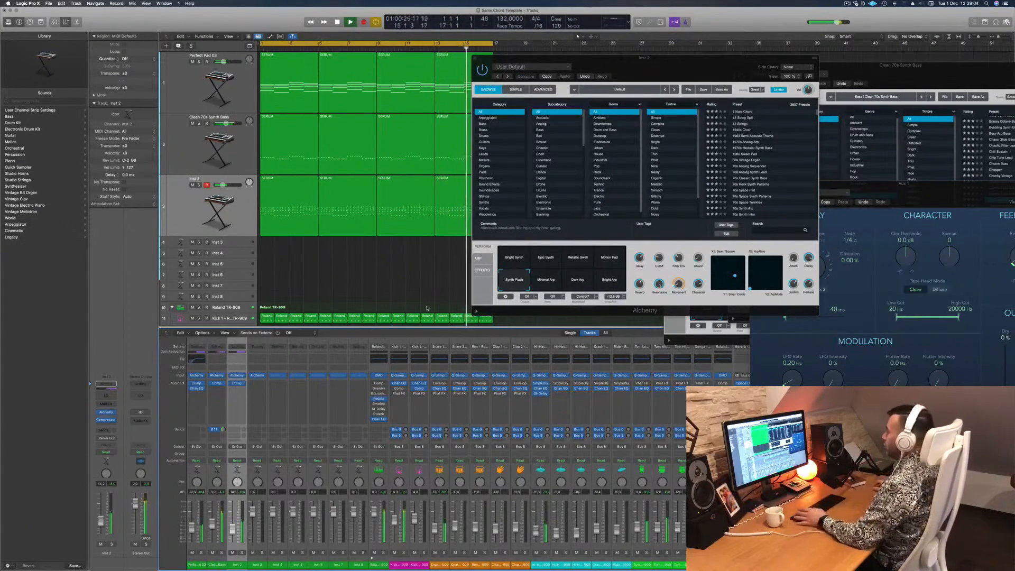
# Solo and mute Inst 2 in turn to judge the compressed pluck in the mix, and lower its fader slightly.
pyautogui.click(241, 552)
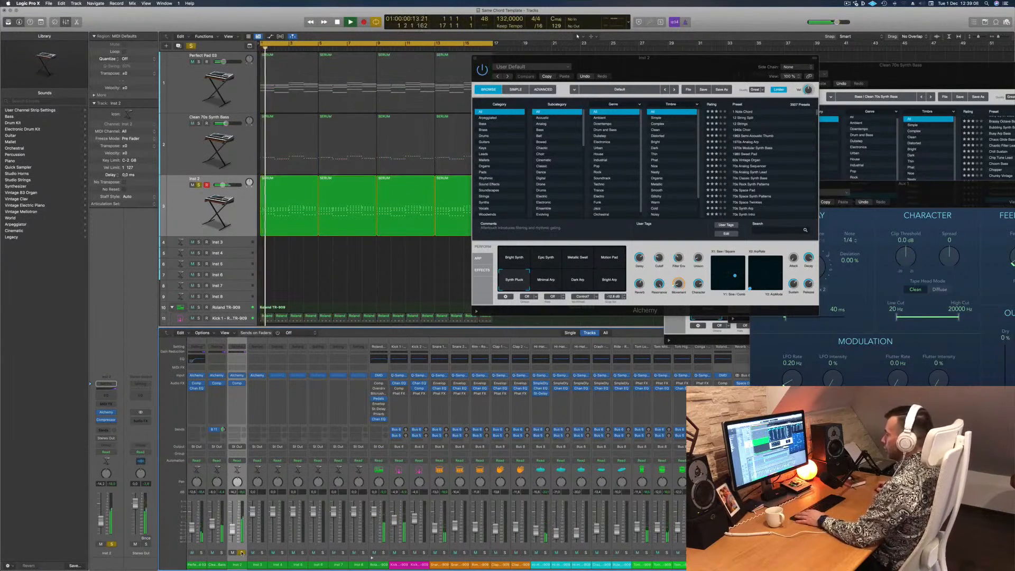
pyautogui.click(241, 552)
pyautogui.click(233, 552)
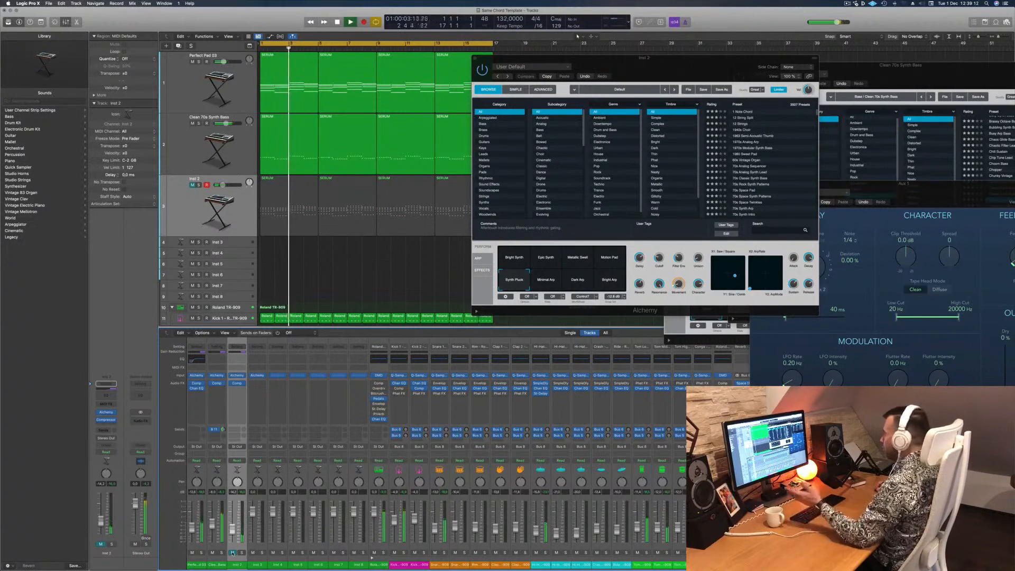
pyautogui.click(233, 552)
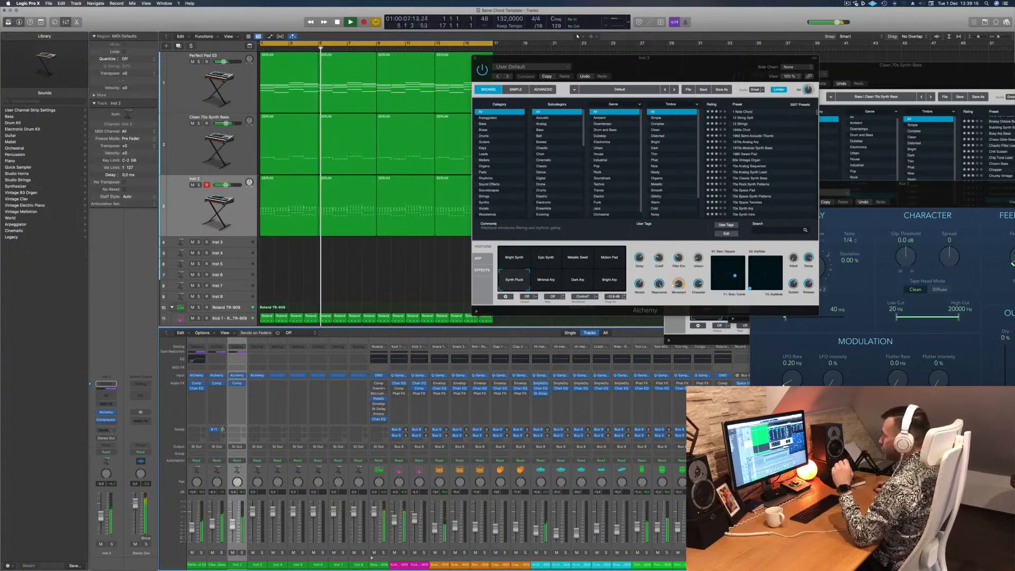
pyautogui.moveTo(232, 528); pyautogui.dragTo(231, 531)
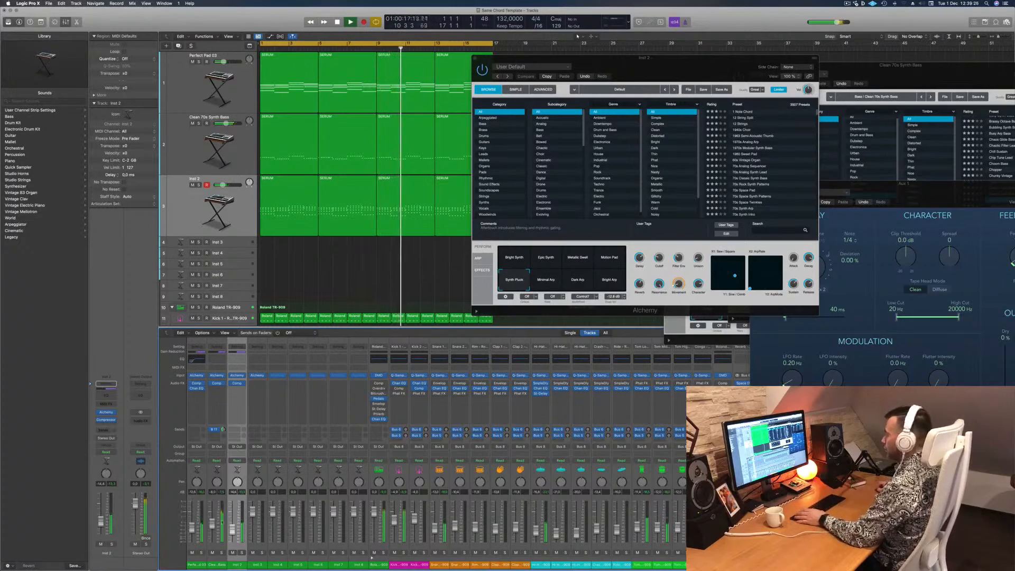
# Close the Inst 2 Alchemy window and solo the Clean 70s Synth Bass track briefly to audition it.
pyautogui.moveTo(506, 63); pyautogui.dragTo(441, 88)
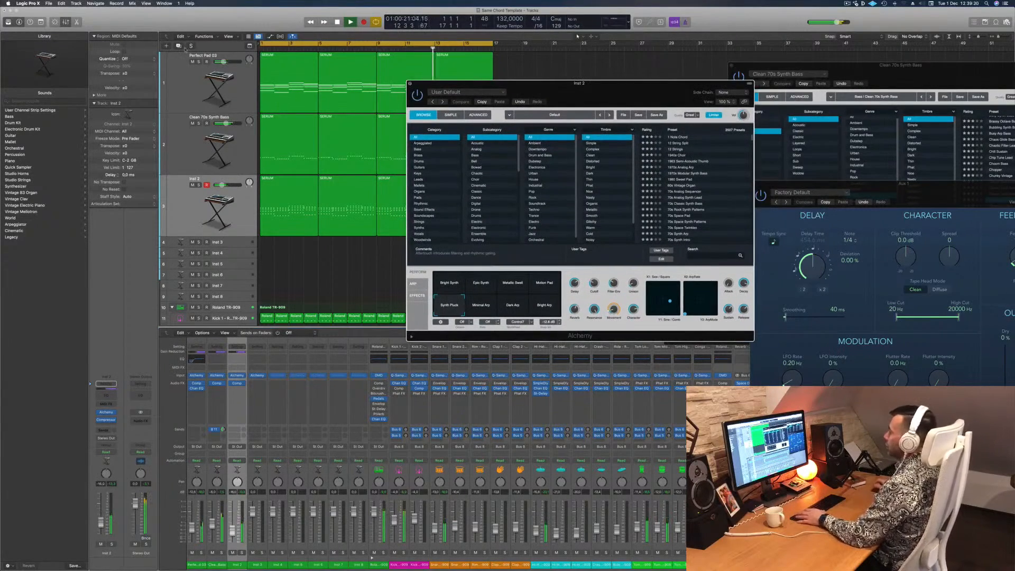
pyautogui.click(410, 83)
pyautogui.click(199, 123)
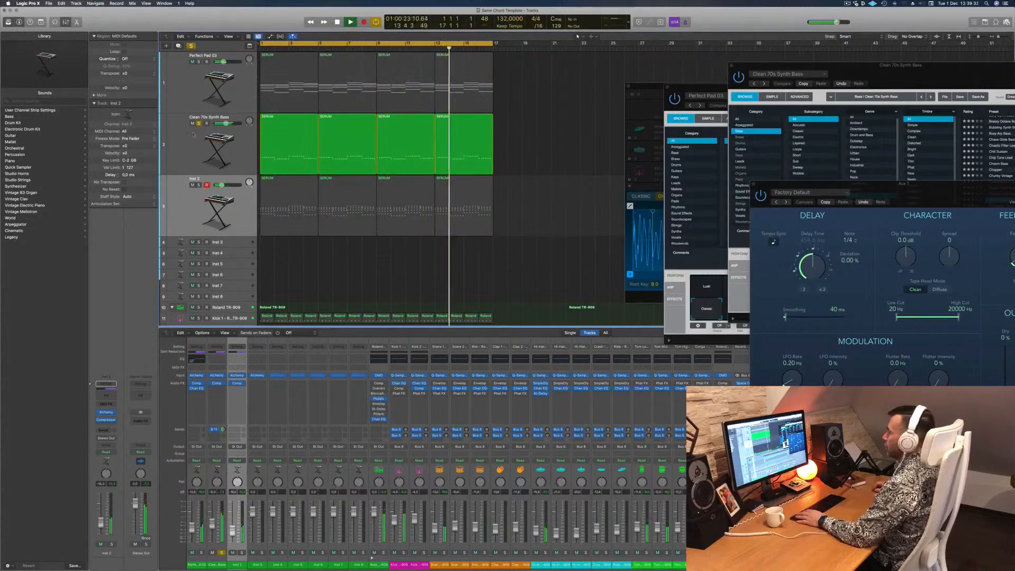
pyautogui.click(199, 124)
# Select the Clean 70s Synth Bass track, restart playback and create a new track with duplicate settings.
pyautogui.click(189, 145)
pyautogui.press('Return')
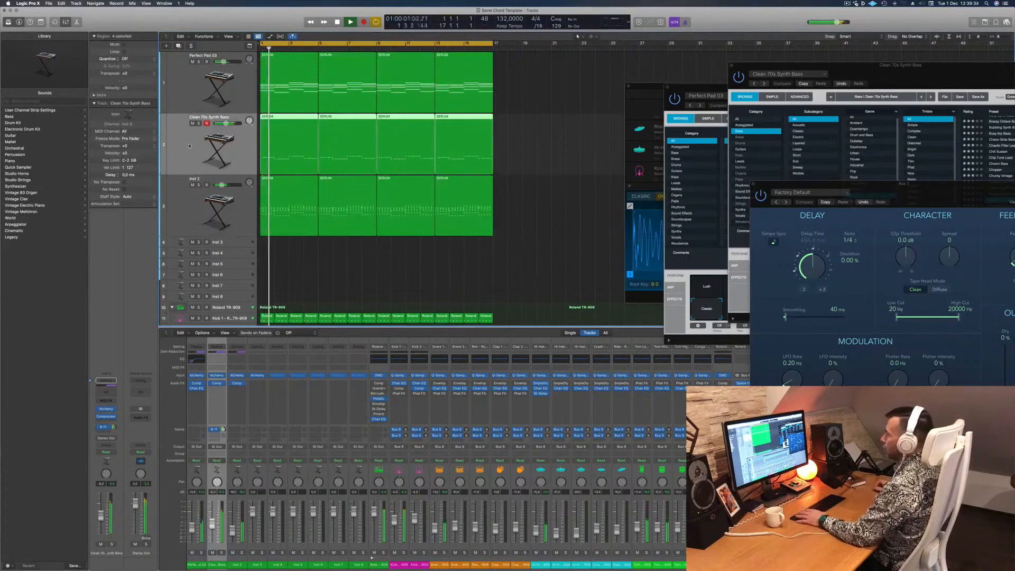
pyautogui.press('Return')
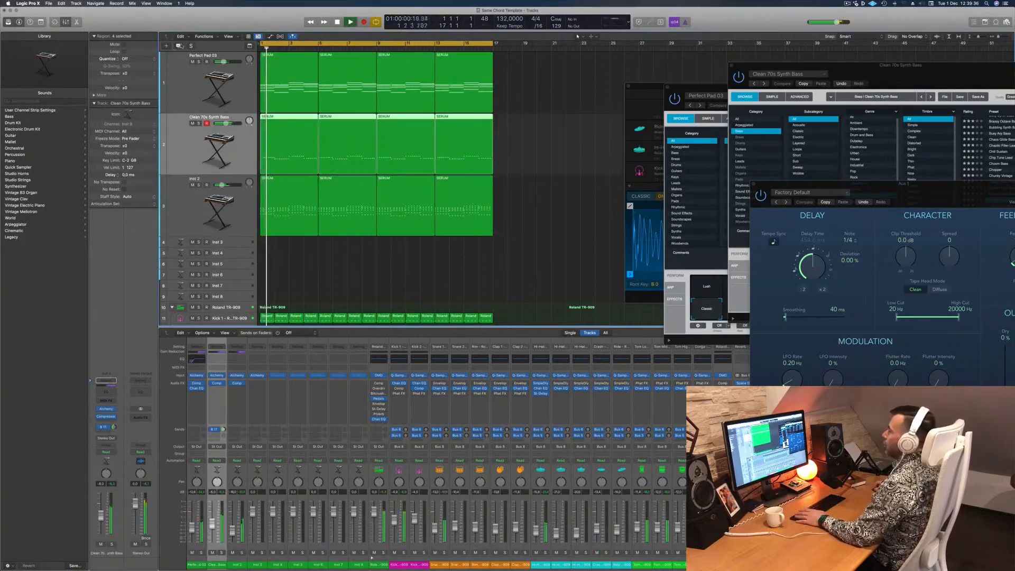
pyautogui.press('super+d')
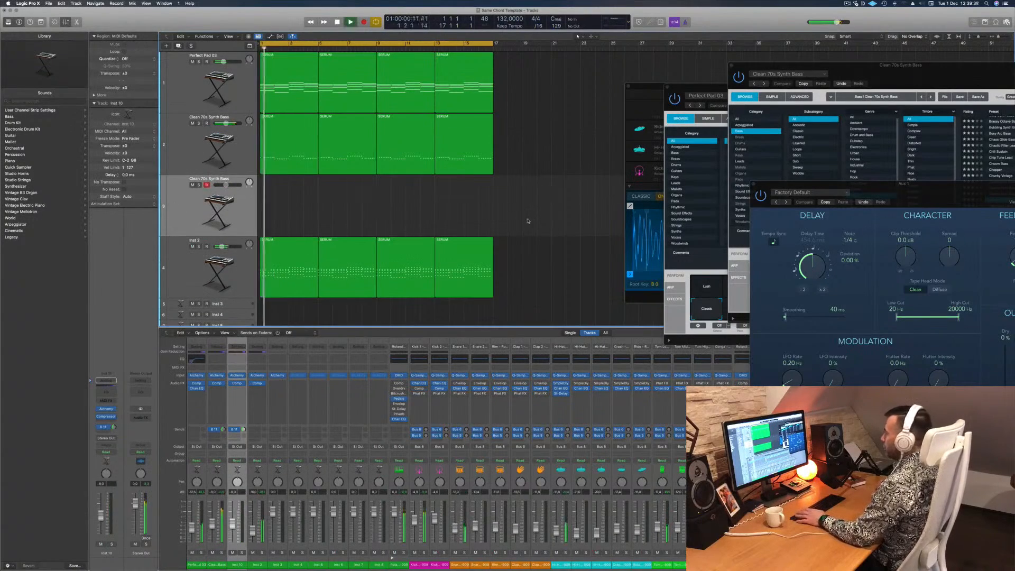
# Mute the TR-909 tom and conga tracks, unmute the low tom and solo it briefly to audition it.
pyautogui.scroll(-3, 529, 221)
pyautogui.scroll(-5, 530, 221)
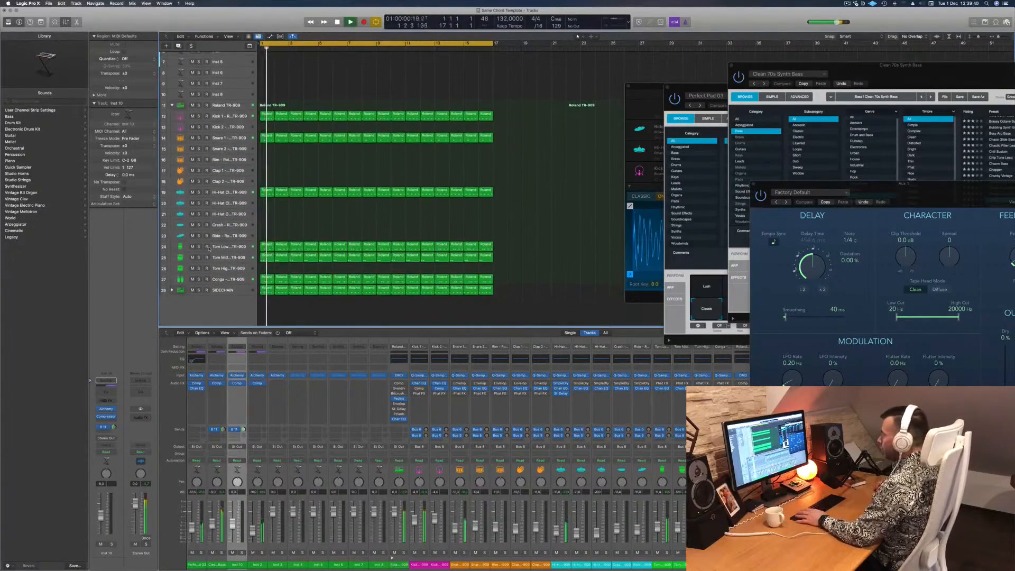
pyautogui.moveTo(192, 246); pyautogui.dragTo(192, 278)
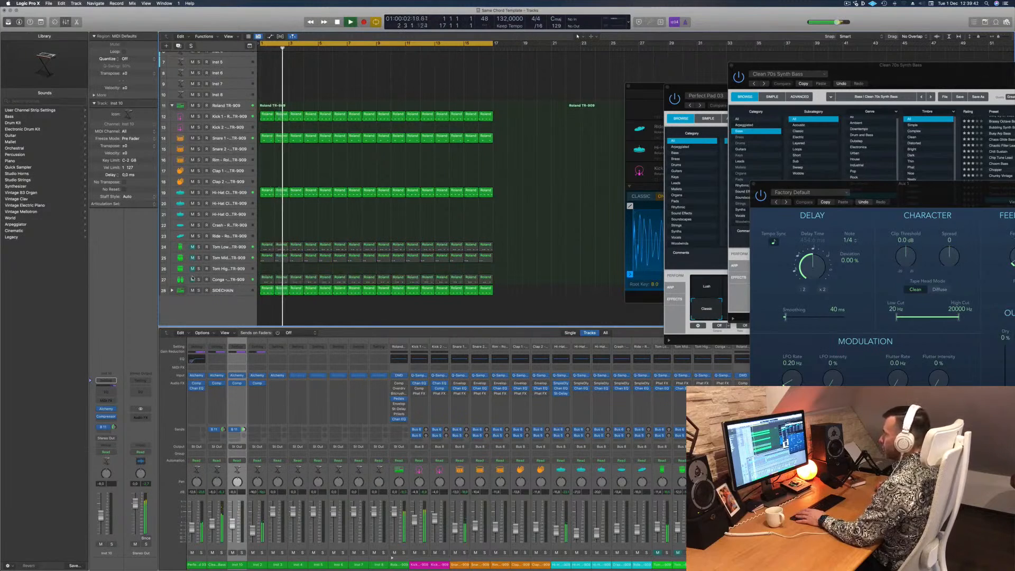
pyautogui.click(193, 247)
pyautogui.click(198, 247)
pyautogui.click(199, 247)
# Solo the TR-909 conga track to audition it, unmute it and turn its solo off.
pyautogui.click(198, 279)
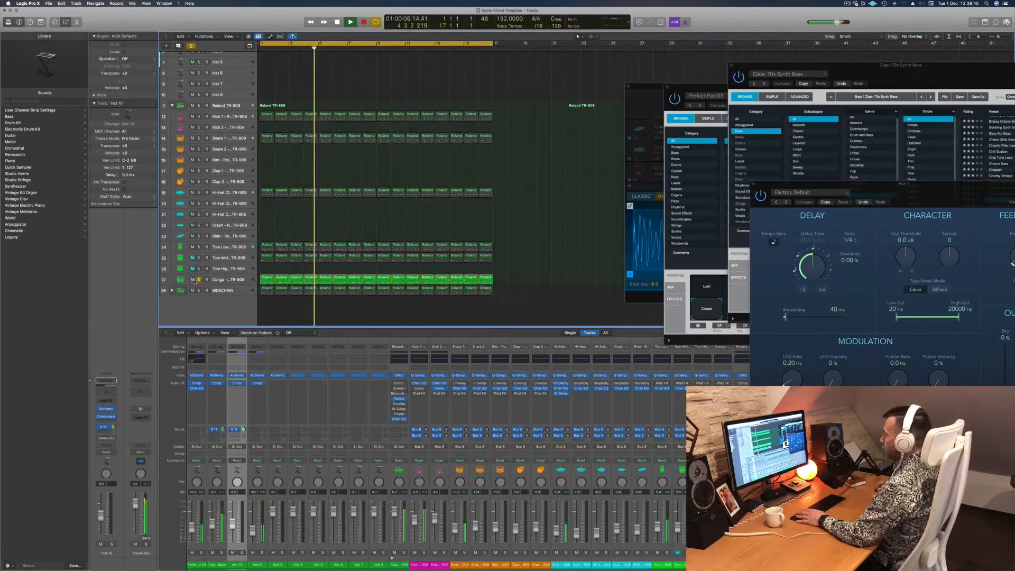
pyautogui.click(193, 280)
pyautogui.click(193, 280)
pyautogui.click(198, 279)
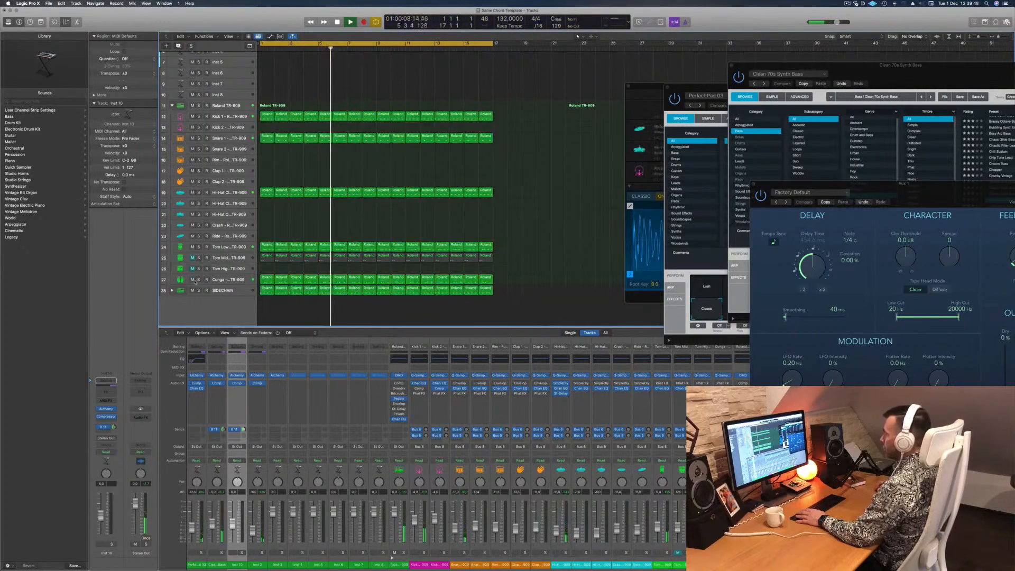
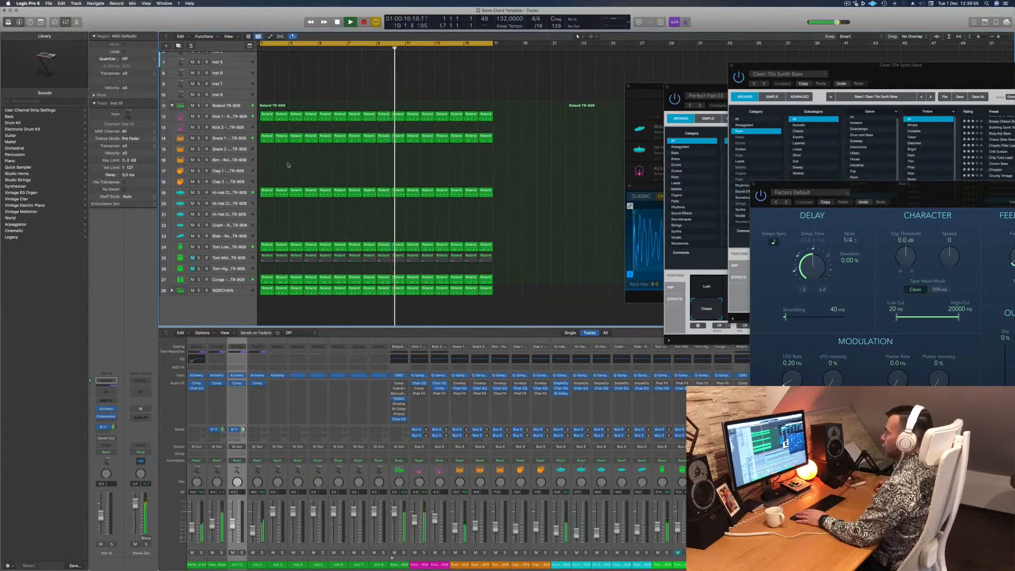
# Stop playback and copy the first Snare 1 region onto the start of the Clap 1 track.
pyautogui.press('space')
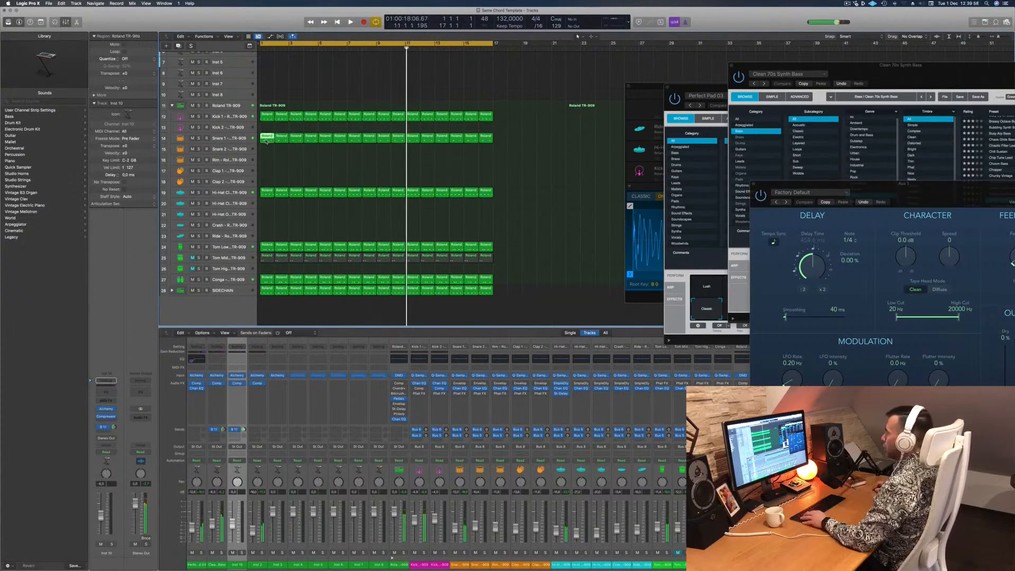
pyautogui.moveTo(266, 140); pyautogui.dragTo(262, 168)
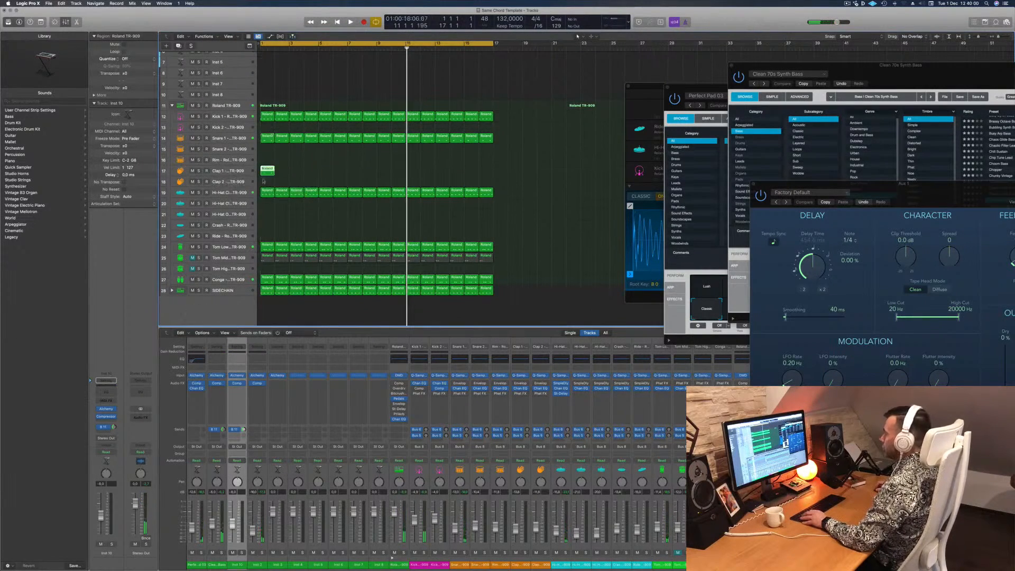
# Open the Clap 1 region for note editing, delete its first note, move the remaining note to beat 3 and play it back.
pyautogui.doubleClick(268, 169)
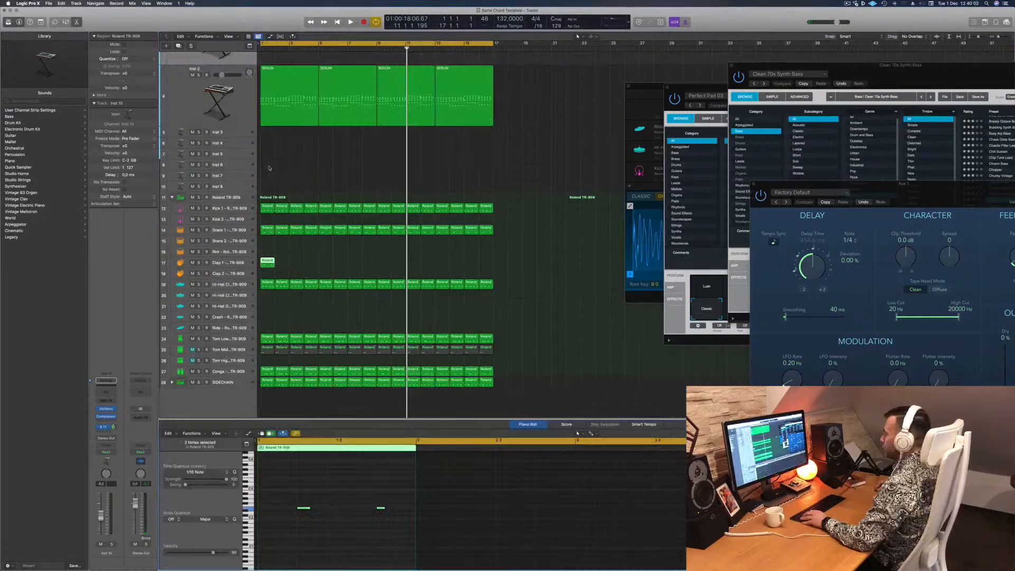
pyautogui.moveTo(337, 480); pyautogui.dragTo(299, 523)
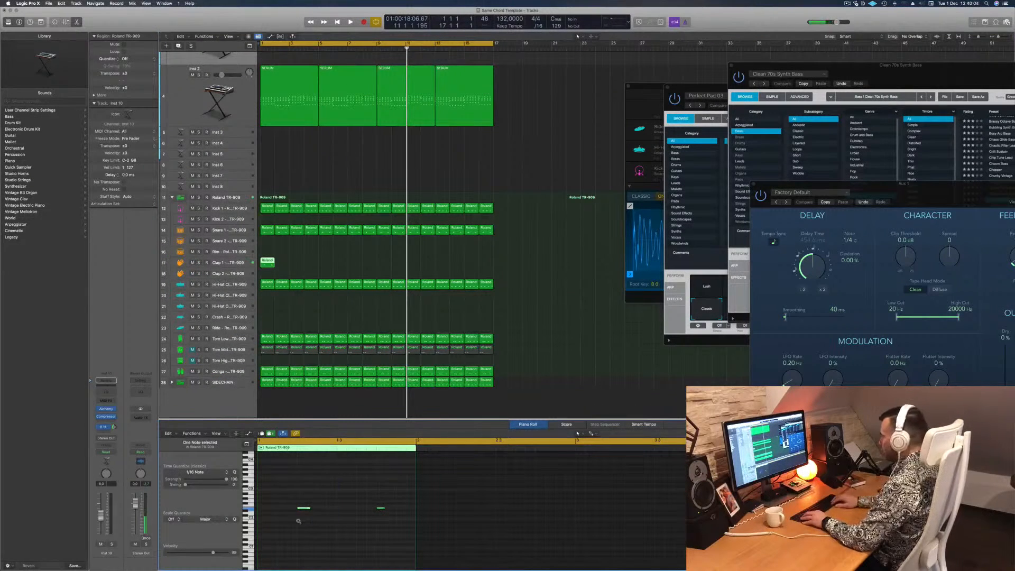
pyautogui.moveTo(337, 493); pyautogui.dragTo(294, 522)
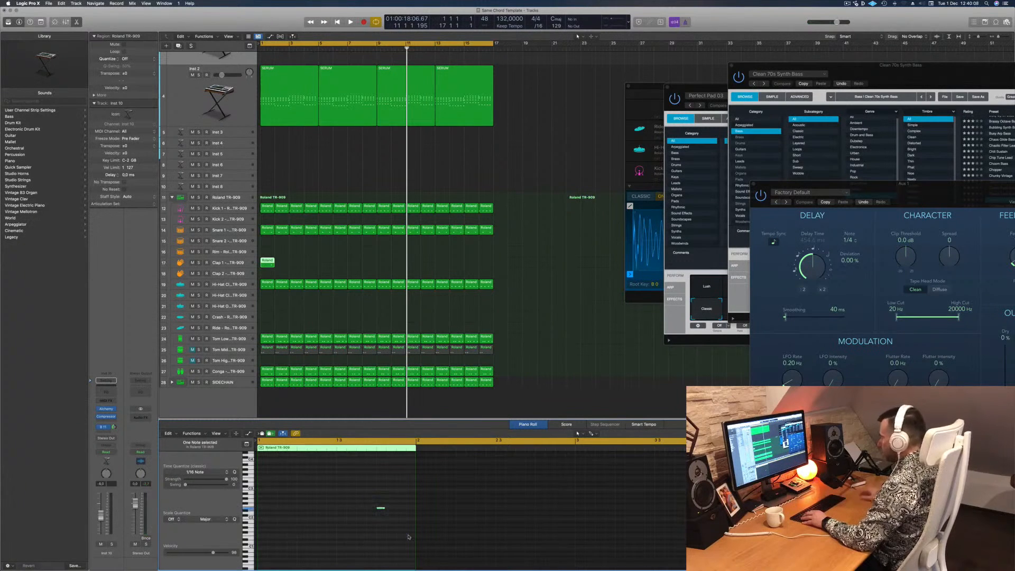
pyautogui.press('space')
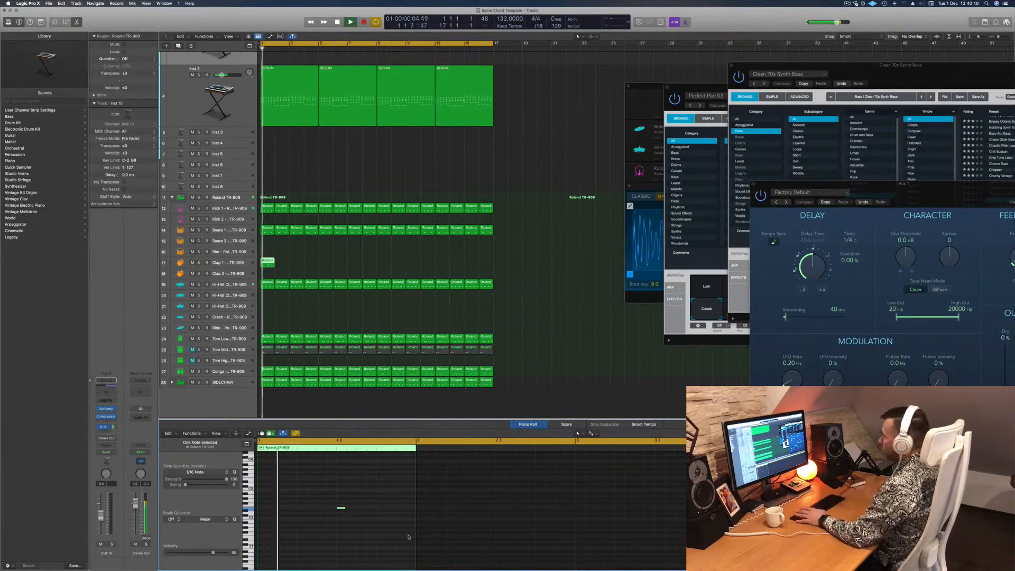
pyautogui.press('Return')
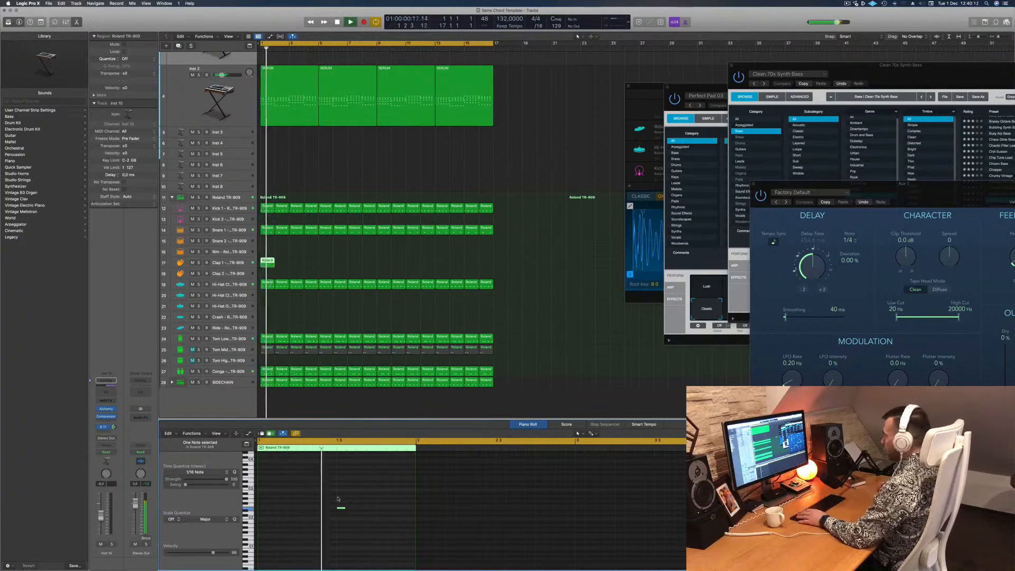
# Try the Clap 1 note an octave higher during playback, and lower it by an octave again.
pyautogui.press('Return')
pyautogui.hotkey('alt', 'shift', 'Up')
pyautogui.press('Return')
pyautogui.scroll(2, 358, 528)
pyautogui.scroll(-1, 356, 527)
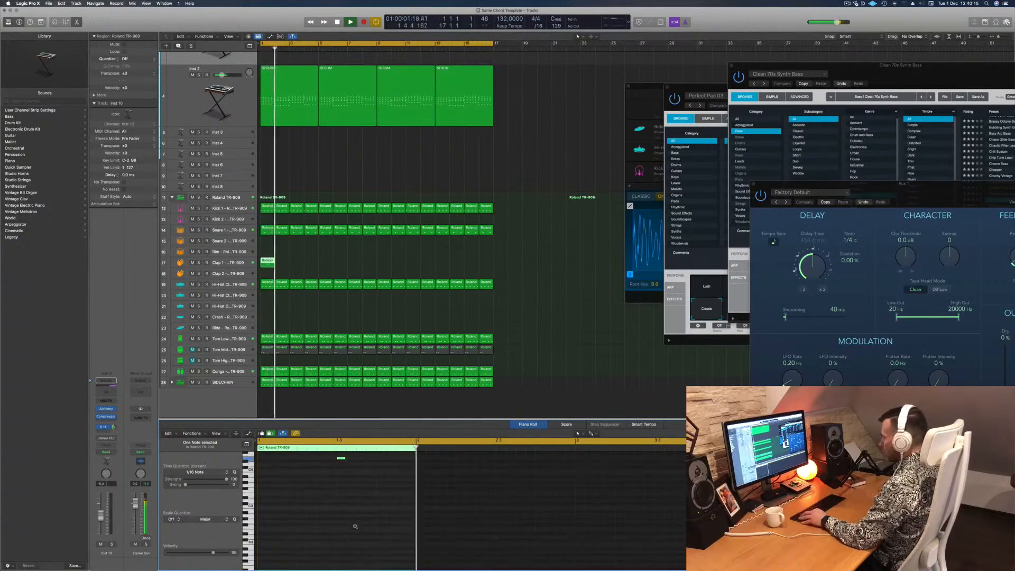
pyautogui.scroll(-3, 355, 526)
pyautogui.scroll(3, 355, 528)
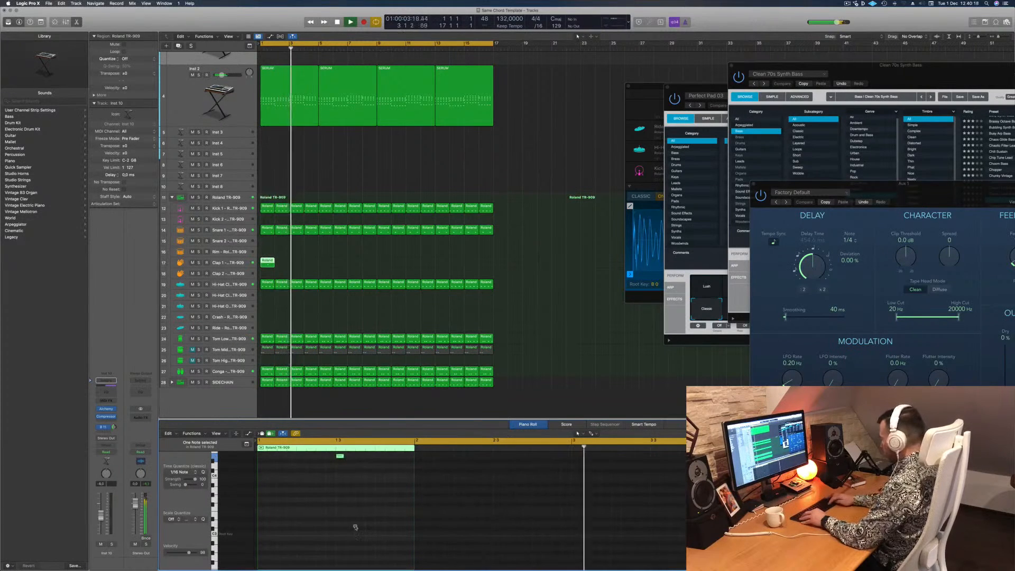
pyautogui.hotkey('alt', 'shift', 'Down')
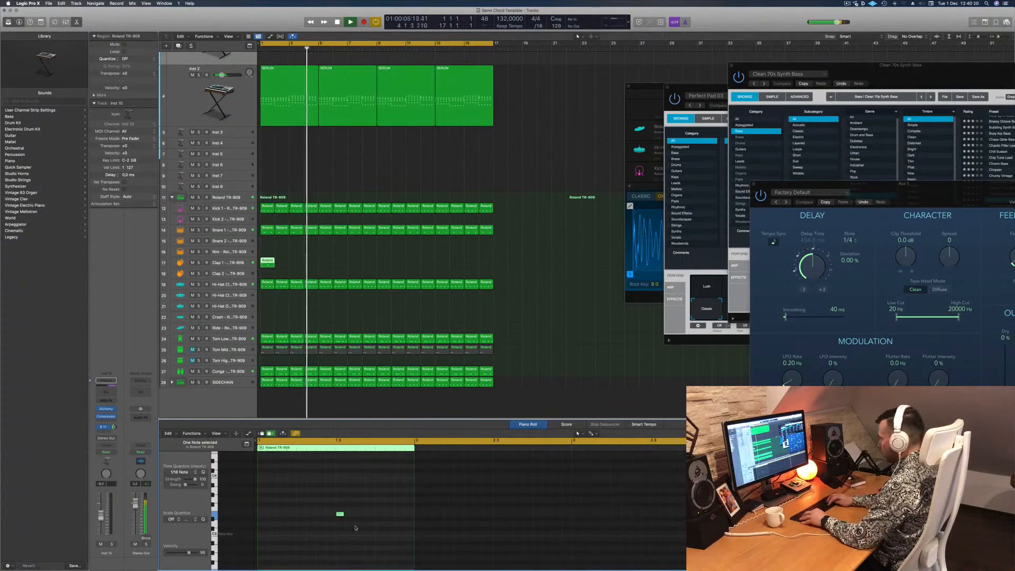
pyautogui.press('Return')
# Move the clap region from the Clap 1 track to the start of the Clap 2 track, select that track and start playback.
pyautogui.click(249, 263)
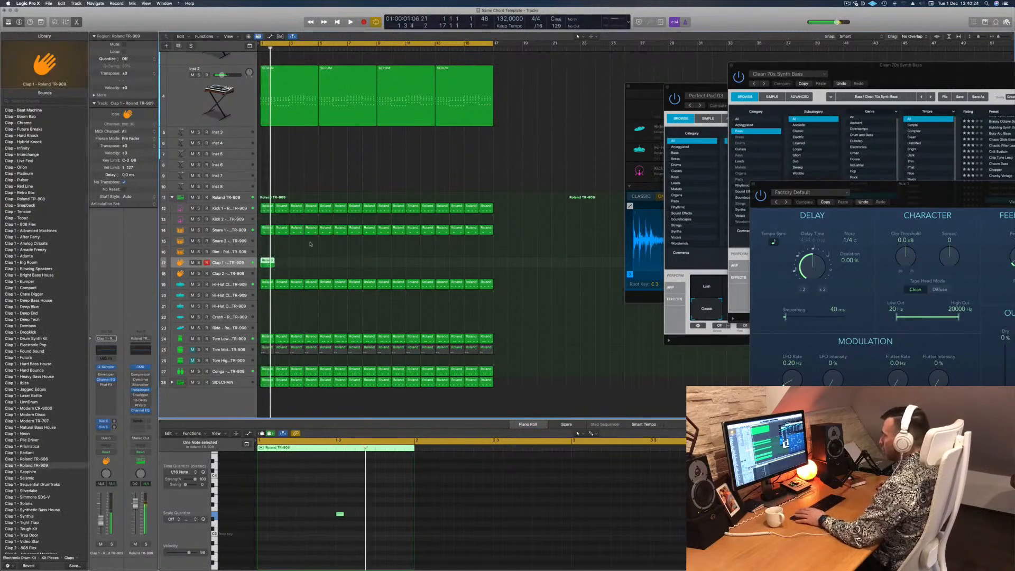
pyautogui.moveTo(267, 263); pyautogui.dragTo(267, 274)
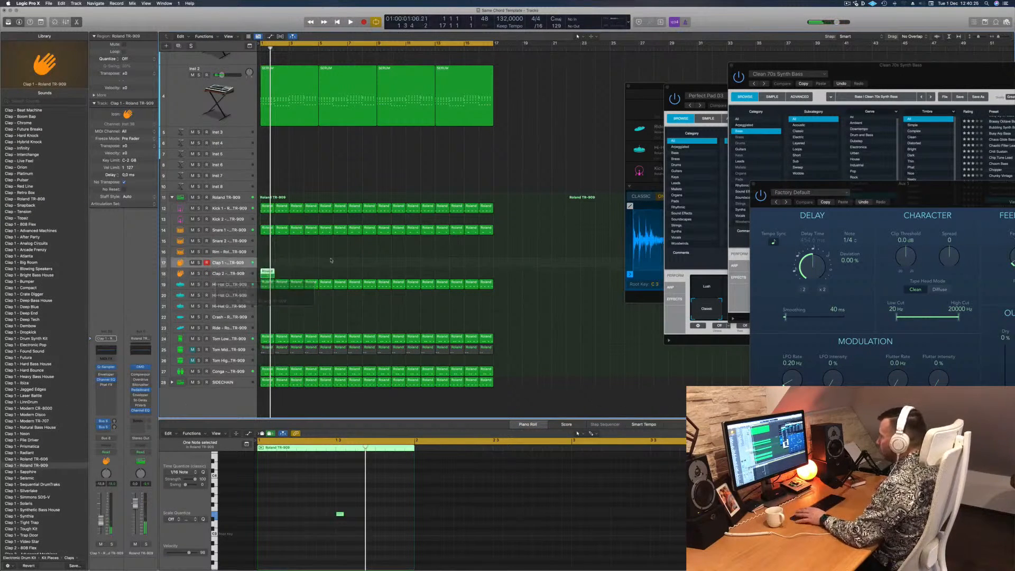
pyautogui.click(243, 273)
pyautogui.press('space')
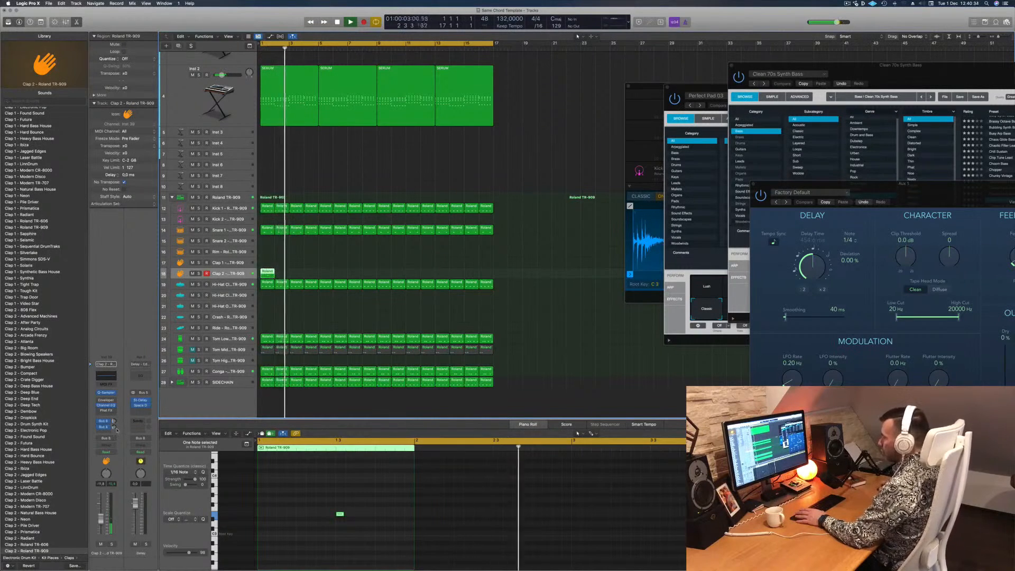
# Duplicate the one-bar Clap 2 region repeatedly to fill all 16 bars.
pyautogui.moveTo(267, 273); pyautogui.dragTo(317, 274)
pyautogui.keyDown('shift'); pyautogui.click(264, 273); pyautogui.keyUp('shift')
pyautogui.keyDown('shift'); pyautogui.click(264, 273); pyautogui.keyUp('shift')
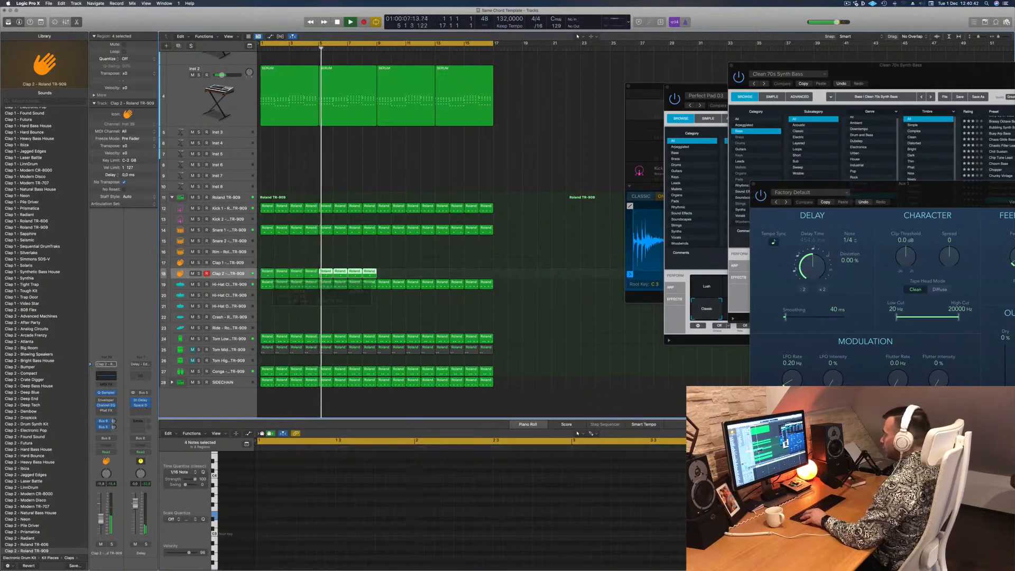
pyautogui.click(246, 275)
pyautogui.moveTo(267, 274); pyautogui.dragTo(385, 275)
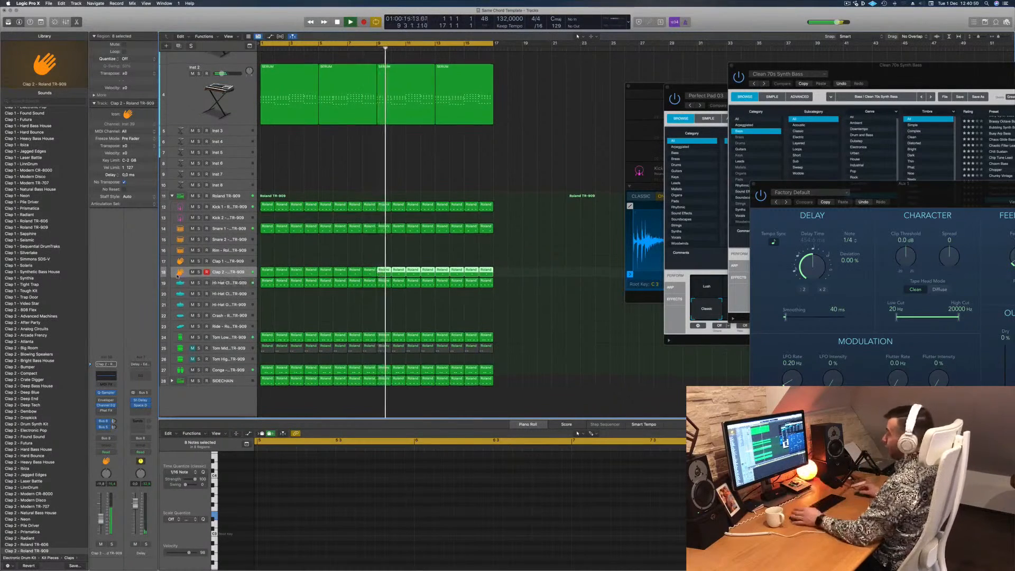
# Replay the arrangement from the start to check the clap pattern and lower the Clap 2 track's volume slightly.
pyautogui.press('space')
pyautogui.press('space')
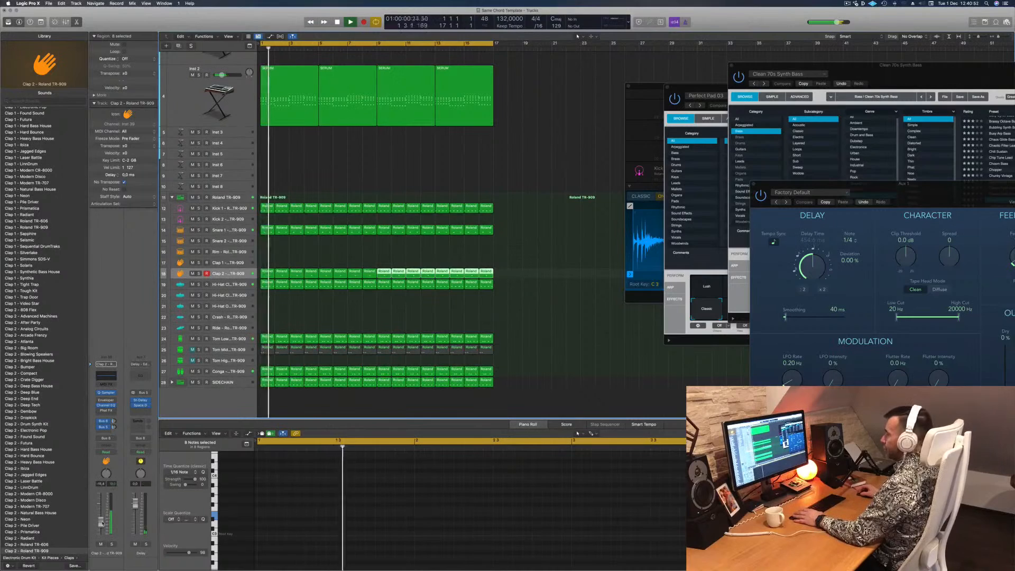
pyautogui.click(551, 358)
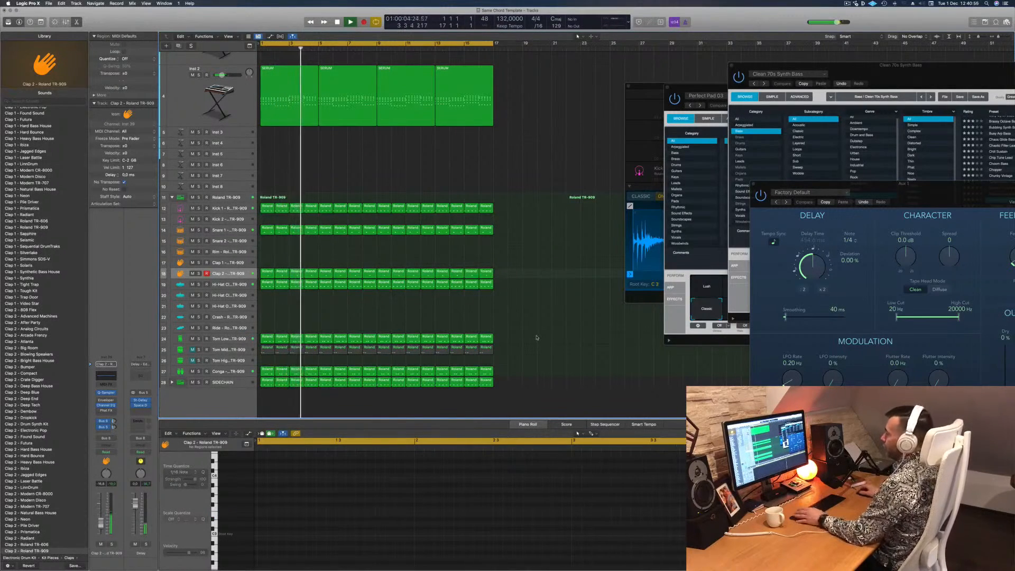
pyautogui.scroll(2, 534, 252)
pyautogui.scroll(9, 534, 252)
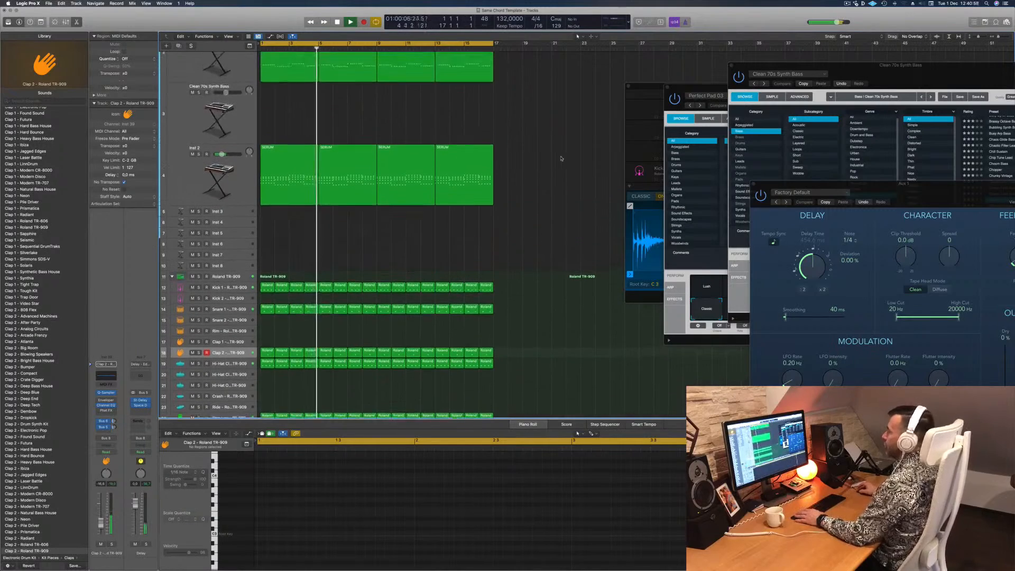
pyautogui.press('space')
pyautogui.press('space')
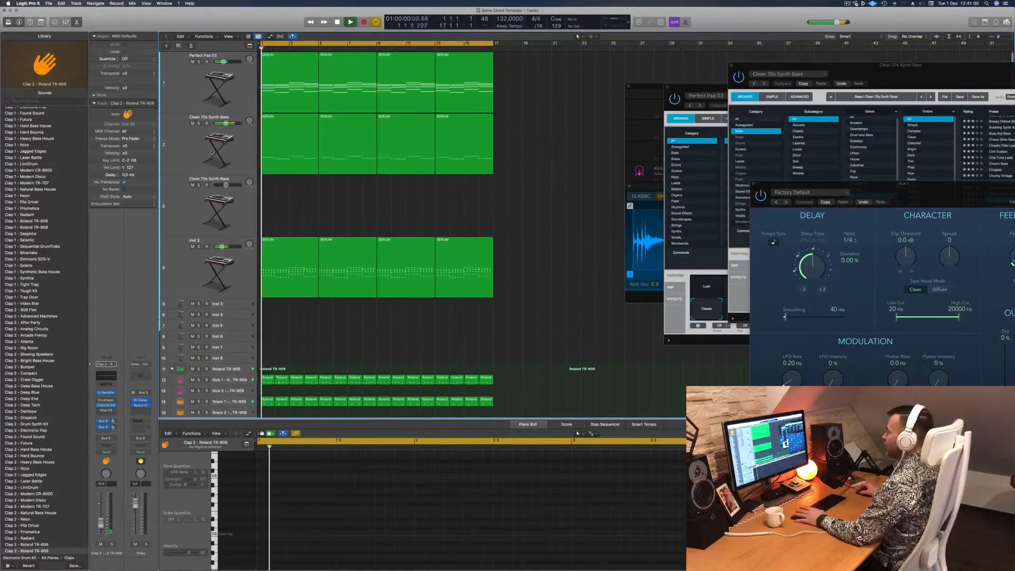
# Copy the first Clean 70s Synth Bass region to the empty track below and thin its first two bars to one note per half bar.
pyautogui.moveTo(273, 126); pyautogui.dragTo(273, 185)
pyautogui.moveTo(268, 489); pyautogui.dragTo(317, 503)
pyautogui.press('Delete')
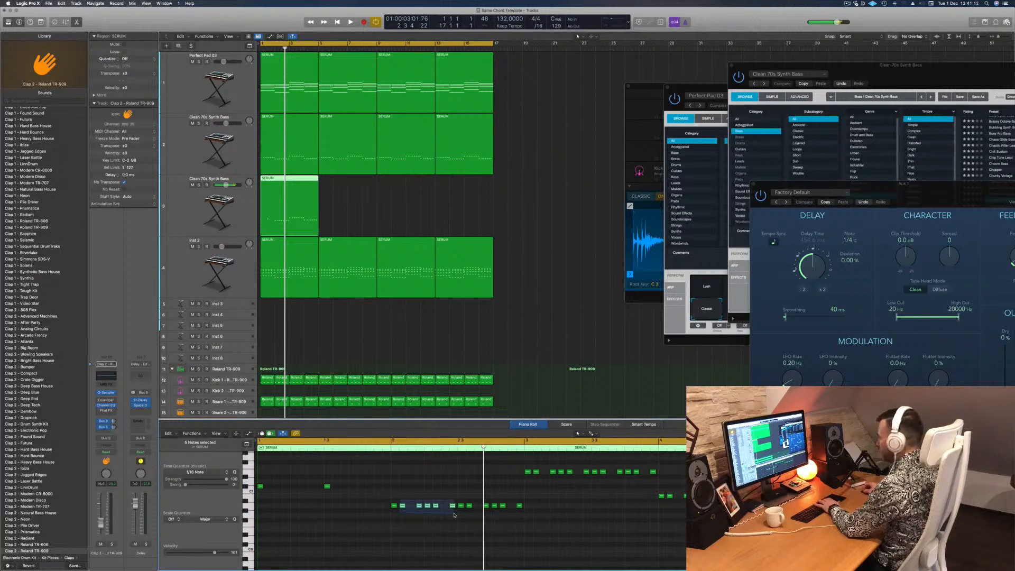
pyautogui.moveTo(466, 504); pyautogui.dragTo(535, 521)
pyautogui.press('Delete')
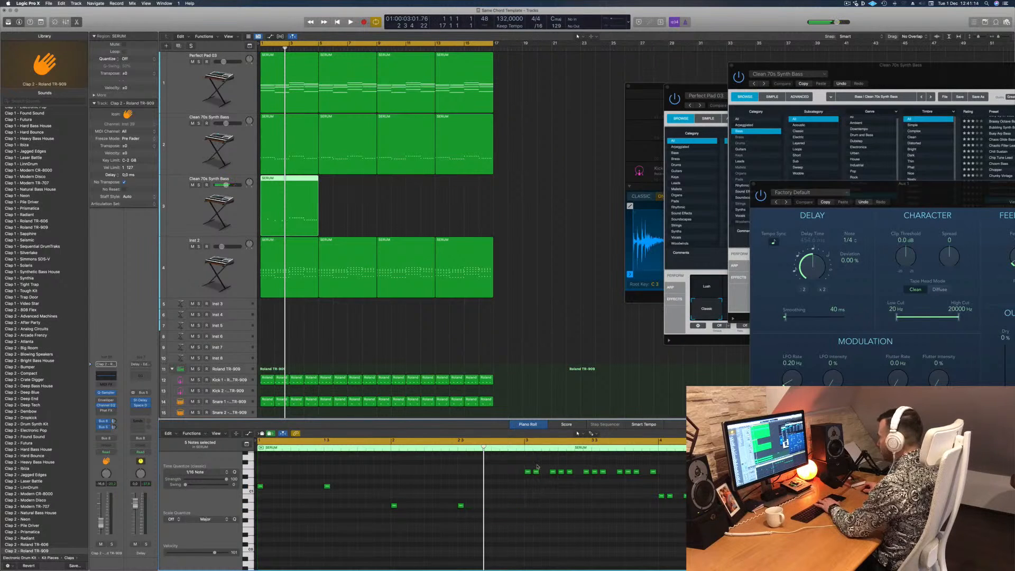
# Delete the repeated notes in the copied region's remaining bars, keeping one note per half bar, and check it in playback.
pyautogui.moveTo(585, 482); pyautogui.dragTo(587, 481)
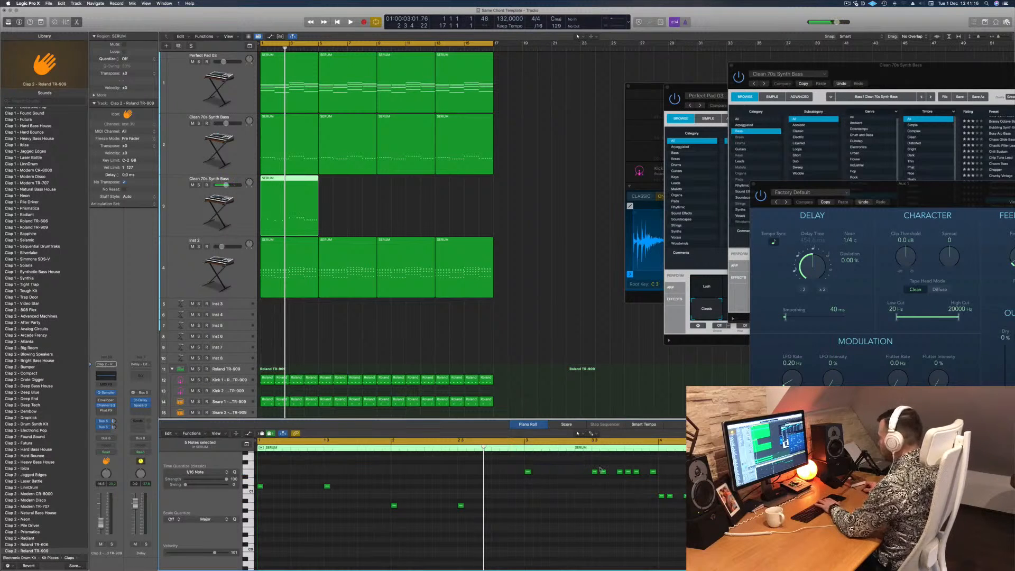
pyautogui.moveTo(654, 482); pyautogui.dragTo(656, 482)
pyautogui.press('Delete')
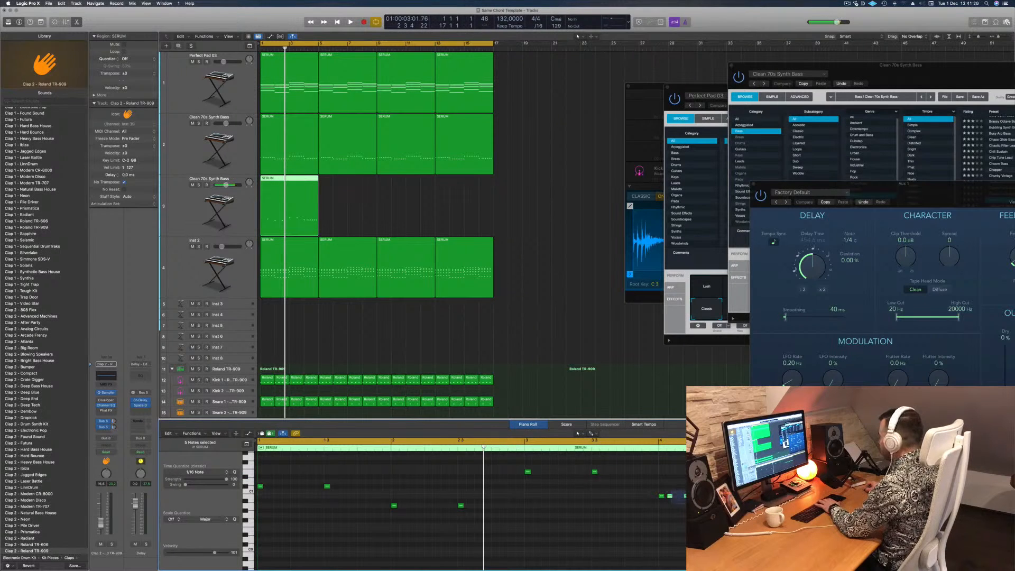
pyautogui.press('space')
pyautogui.press('space')
pyautogui.press('space')
pyautogui.press('space')
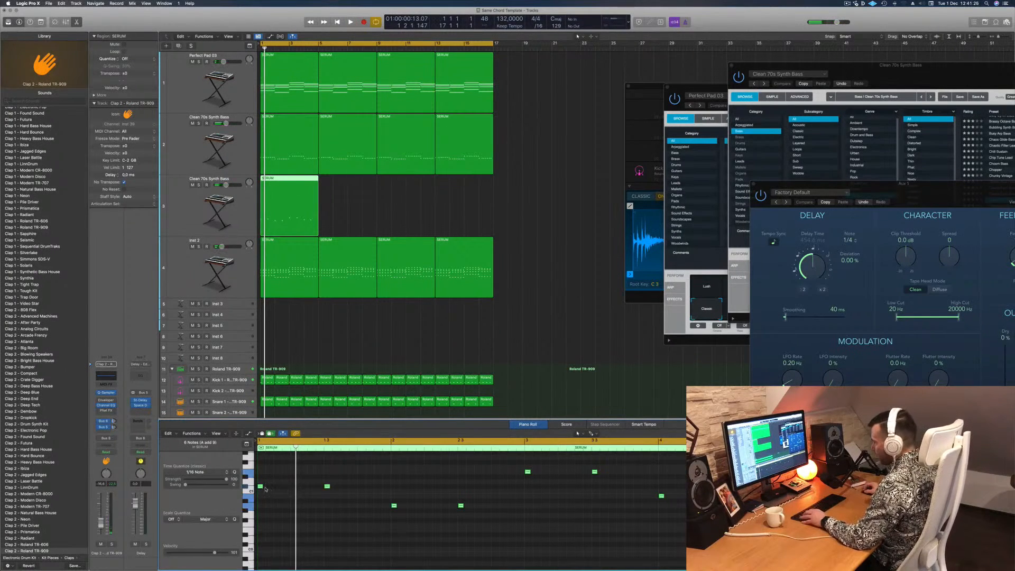
# Lengthen all remaining notes of the thinned bass region together and listen to the result.
pyautogui.moveTo(263, 486); pyautogui.dragTo(282, 488)
pyautogui.press('space')
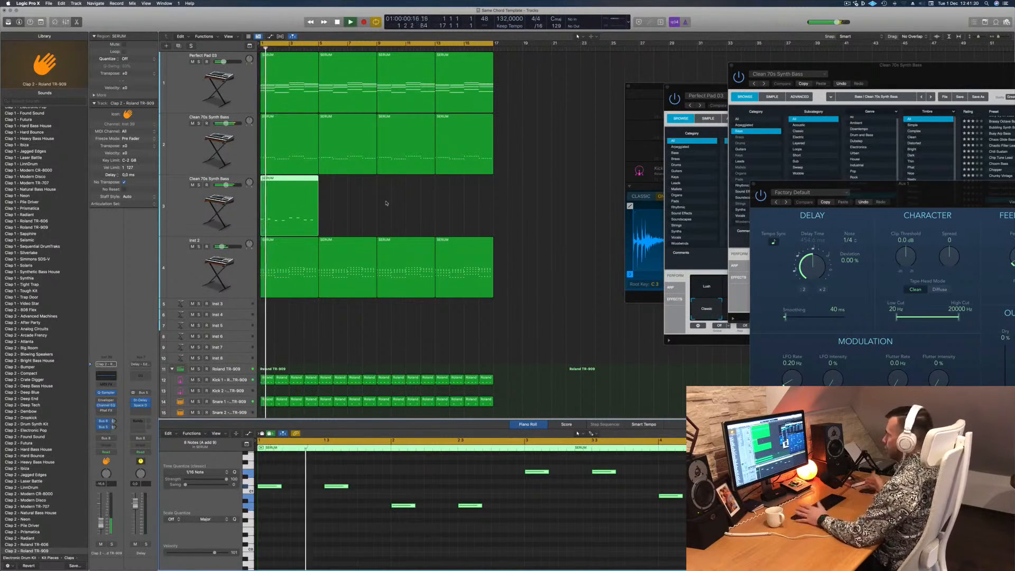
pyautogui.press('space')
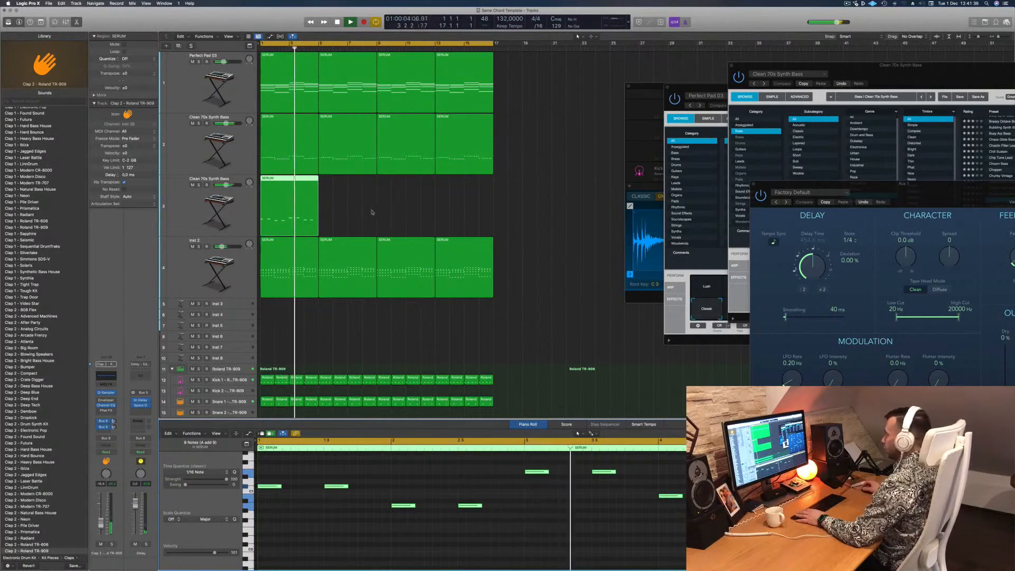
pyautogui.press('space')
# Repeat the thinned bass region along track 3 up to bar 17 and play the loop from the start.
pyautogui.moveTo(289, 180); pyautogui.dragTo(349, 182)
pyautogui.moveTo(414, 205)
pyautogui.mouseDown()
pyautogui.moveTo(290, 198)
pyautogui.moveTo(299, 180)
pyautogui.moveTo(403, 192)
pyautogui.mouseUp()
pyautogui.press('Return')
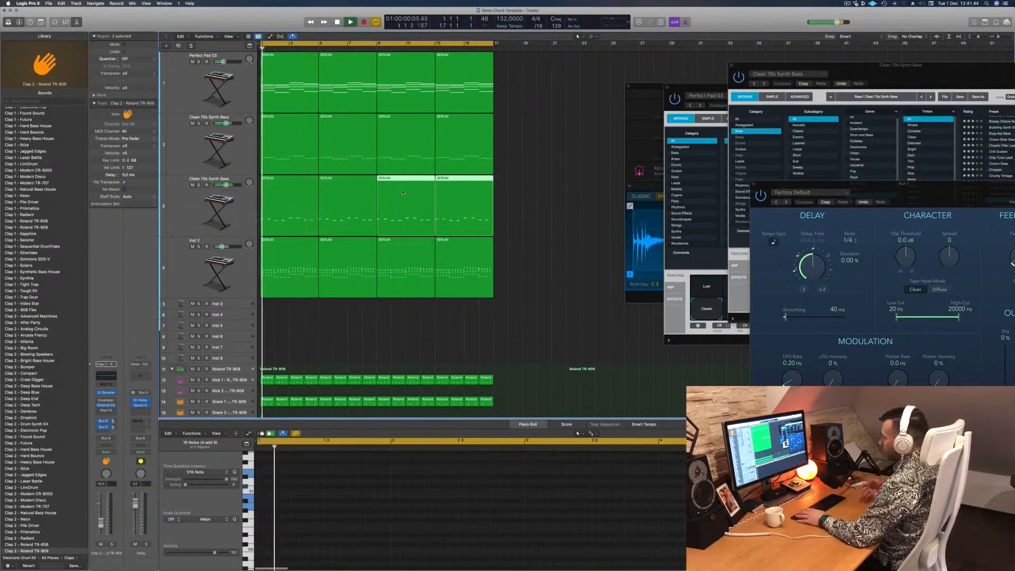
pyautogui.press('space')
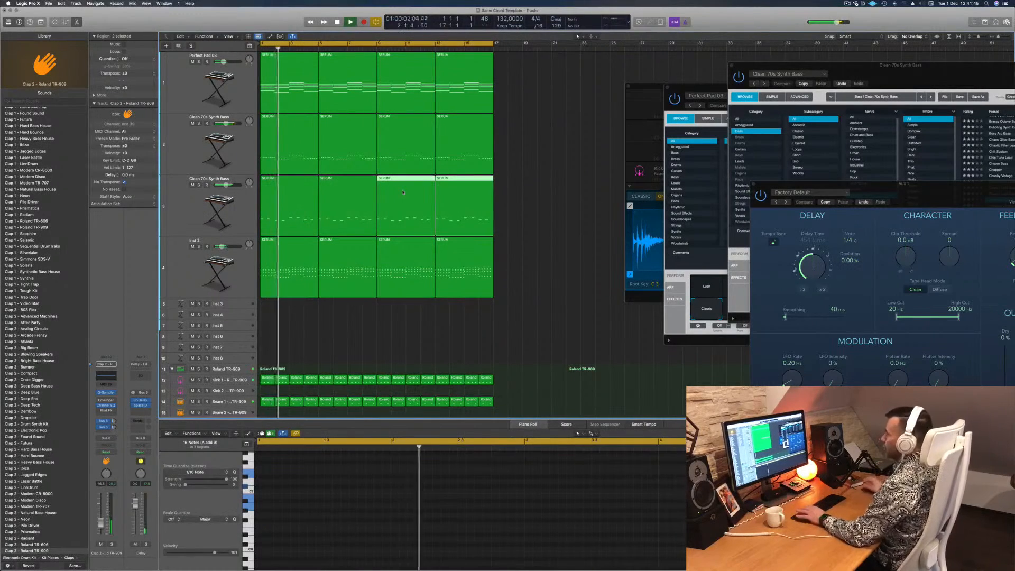
# Open track 3's Alchemy synth during playback and lower the track's bus send level.
pyautogui.click(175, 216)
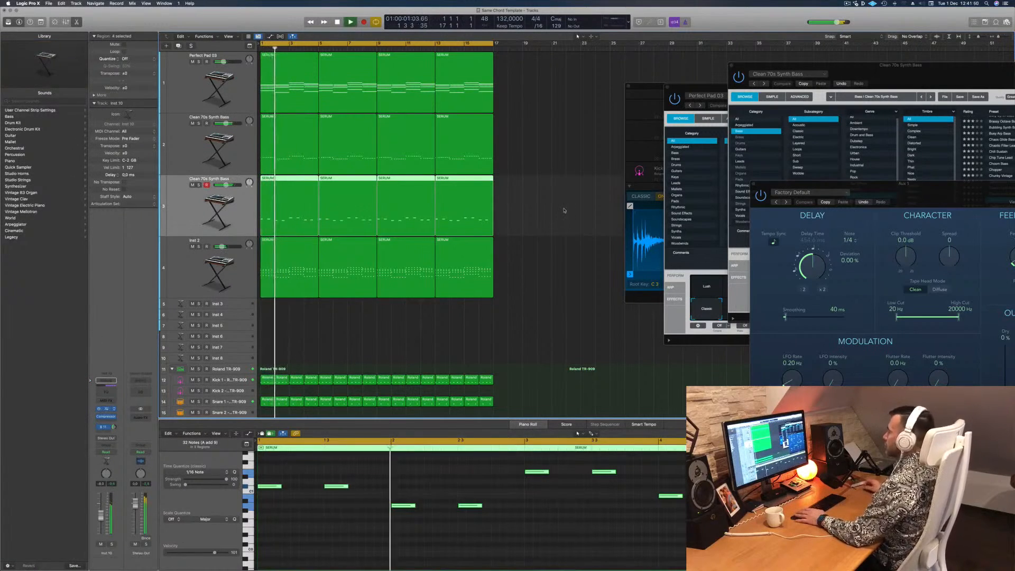
pyautogui.moveTo(525, 88); pyautogui.dragTo(549, 117)
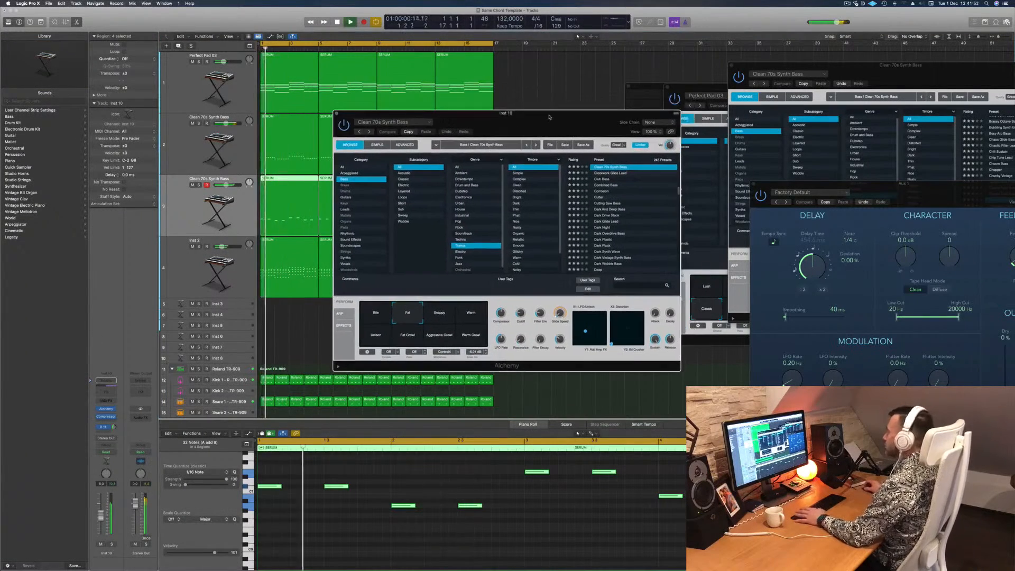
pyautogui.press('space')
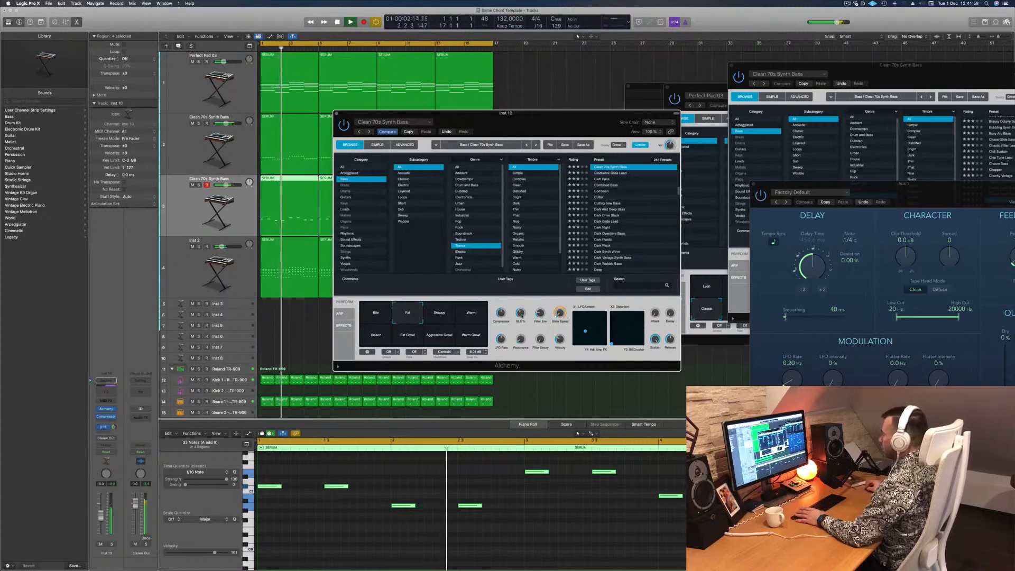
pyautogui.click(196, 229)
pyautogui.press('space')
pyautogui.press('space')
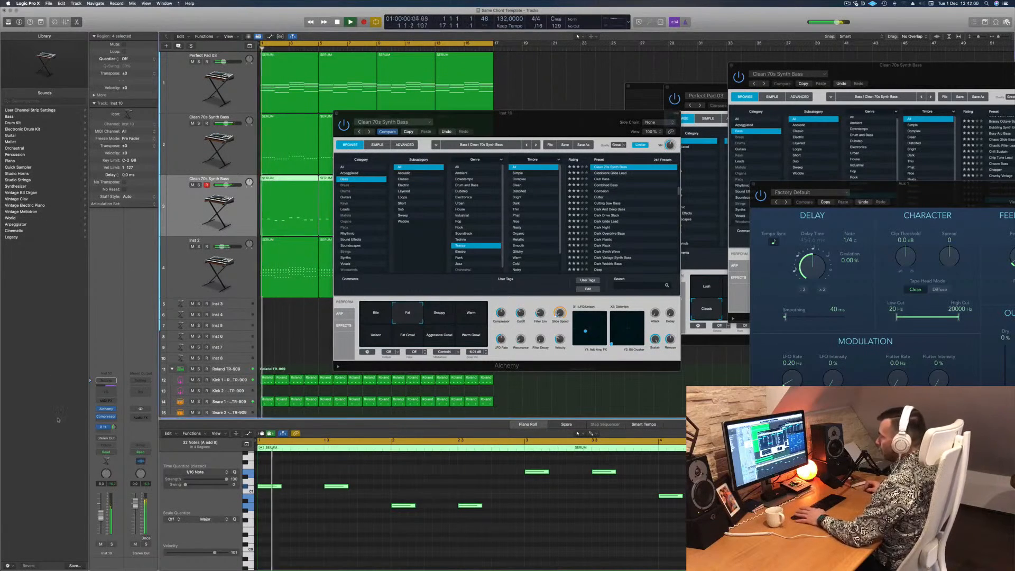
pyautogui.moveTo(115, 427); pyautogui.dragTo(115, 459)
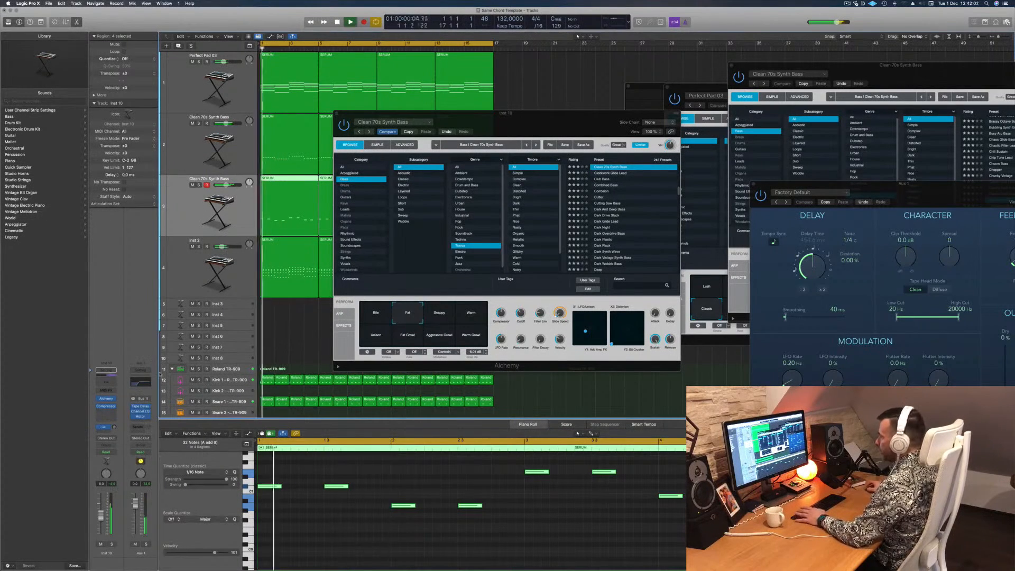
# Audition Alchemy's Snappy and Warm performance snapshots on track 3 and settle on Warm Growl.
pyautogui.moveTo(514, 120); pyautogui.dragTo(630, 124)
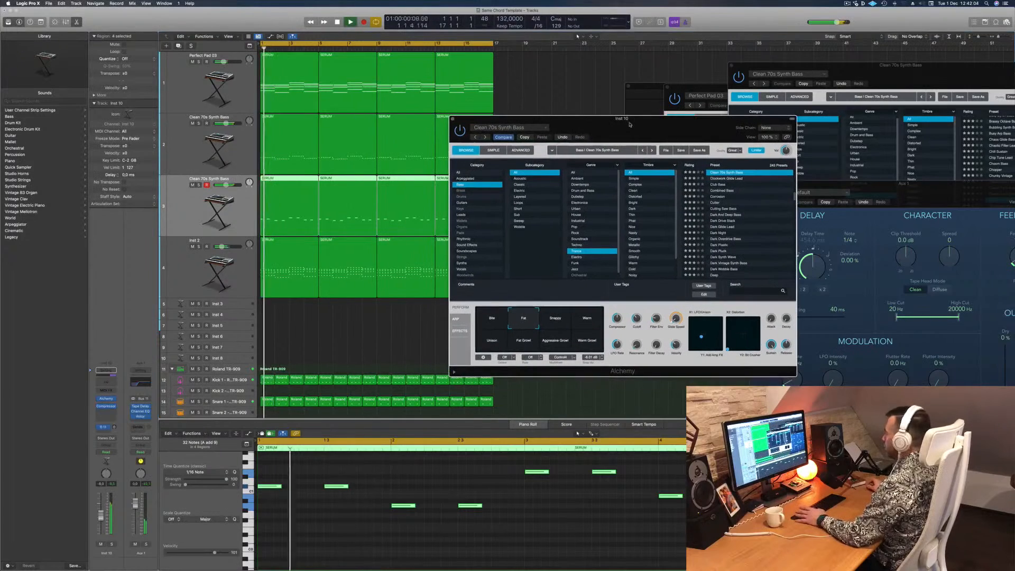
pyautogui.click(564, 321)
pyautogui.click(589, 321)
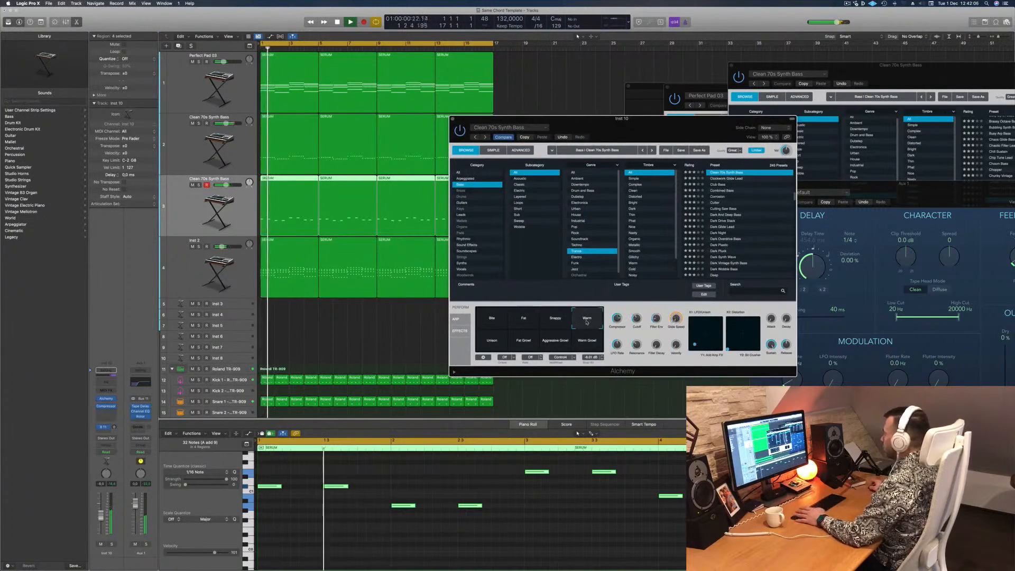
pyautogui.press('Return')
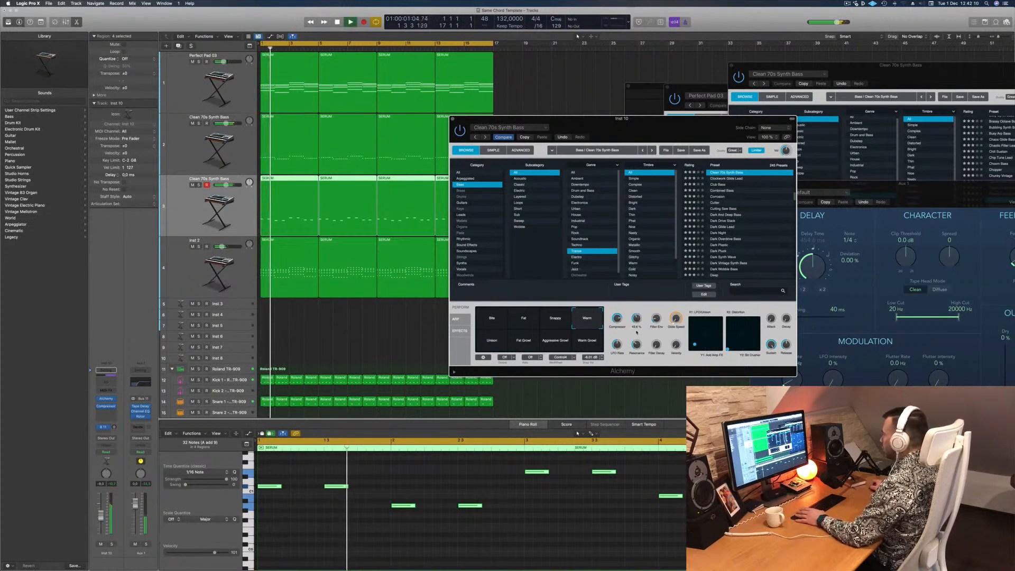
pyautogui.click(588, 341)
pyautogui.moveTo(678, 133); pyautogui.dragTo(671, 97)
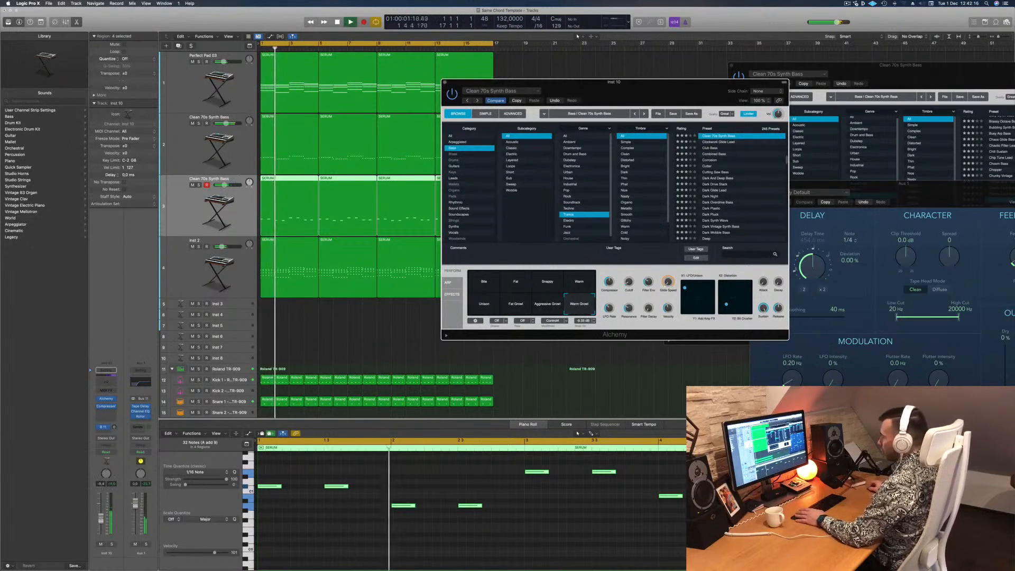
# Try duplicating all notes of track 3's four regions one beat later and play the result.
pyautogui.click(248, 513)
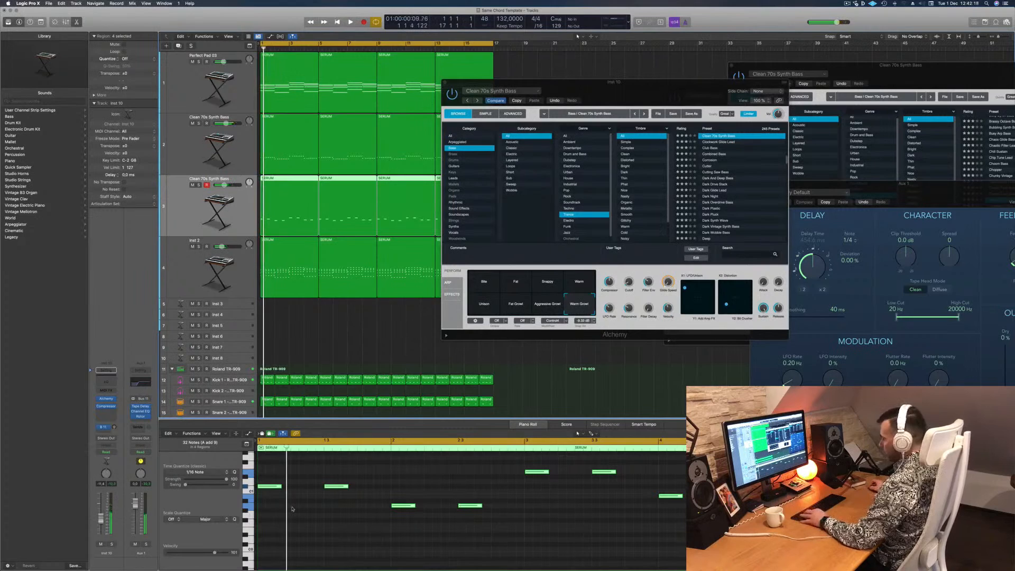
pyautogui.press('super+a')
pyautogui.click(322, 361)
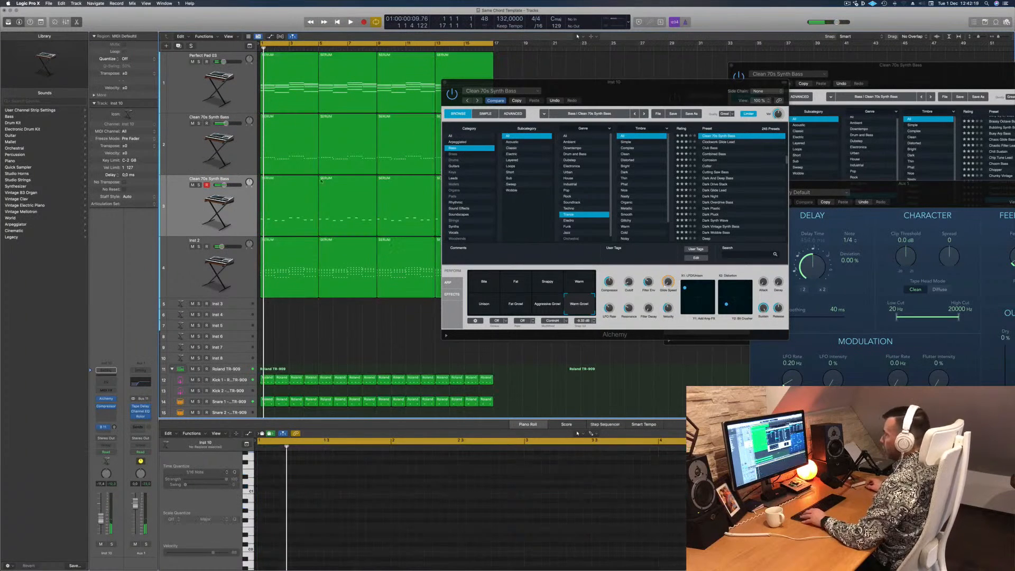
pyautogui.click(245, 196)
pyautogui.click(381, 485)
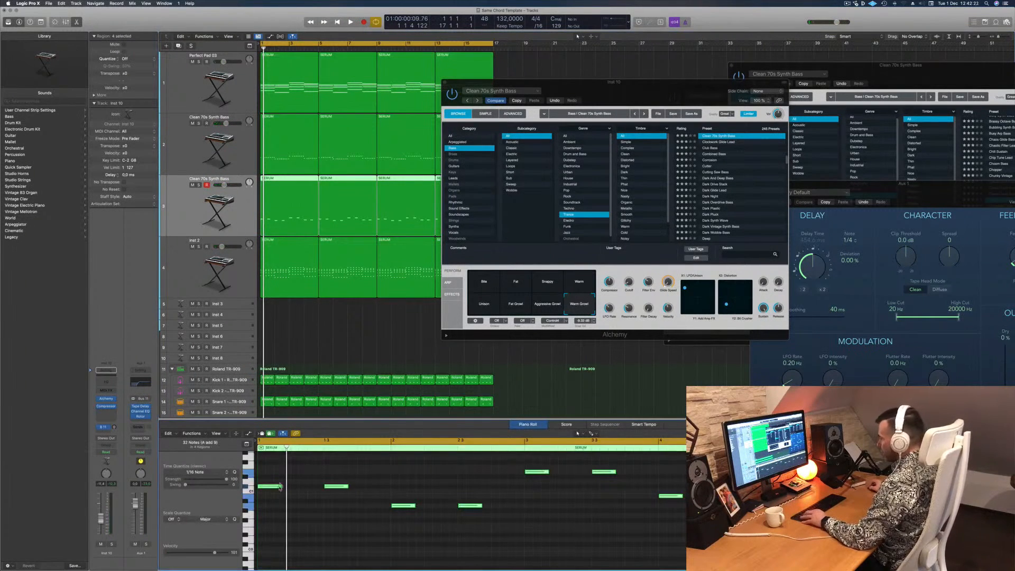
pyautogui.moveTo(270, 487); pyautogui.dragTo(302, 492)
pyautogui.press('space')
pyautogui.scroll(-4, 340, 526)
pyautogui.scroll(-3, 329, 542)
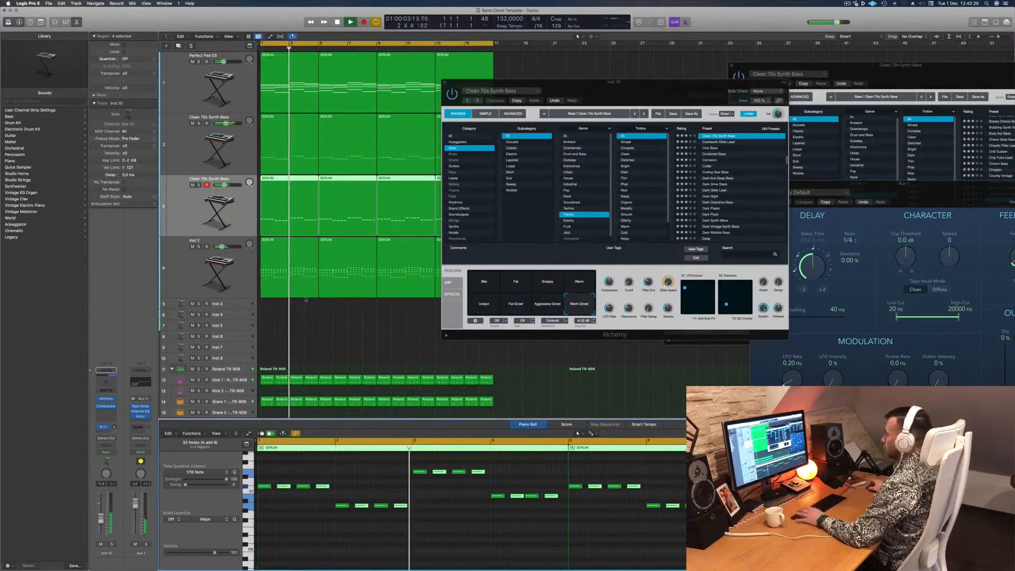
# Remove the duplicated in-between notes from track 3 and turn Alchemy's Cutoff down almost to its minimum.
pyautogui.moveTo(652, 96); pyautogui.dragTo(699, 87)
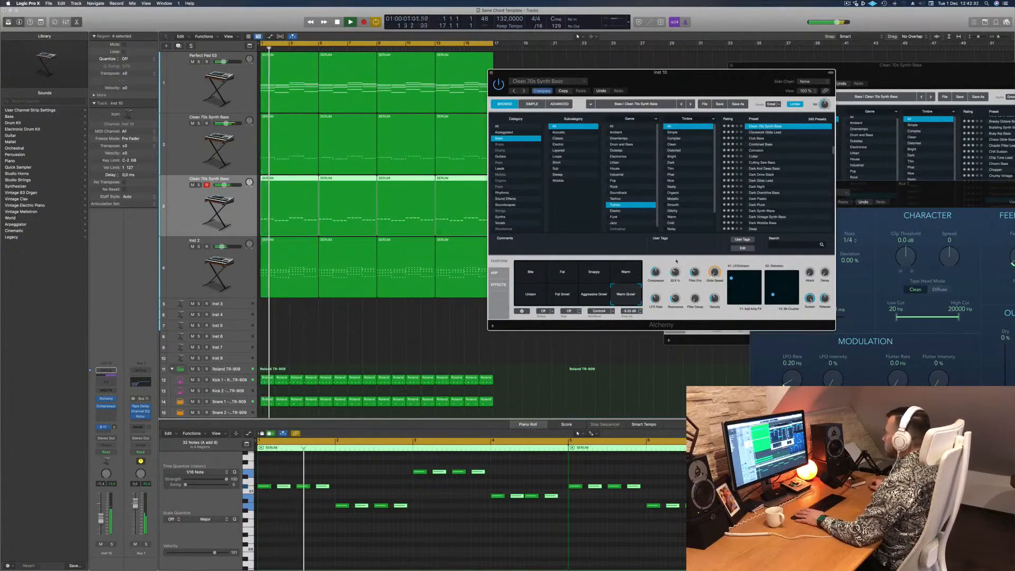
pyautogui.scroll(-3, 676, 274)
pyautogui.press('Return')
pyautogui.press('space')
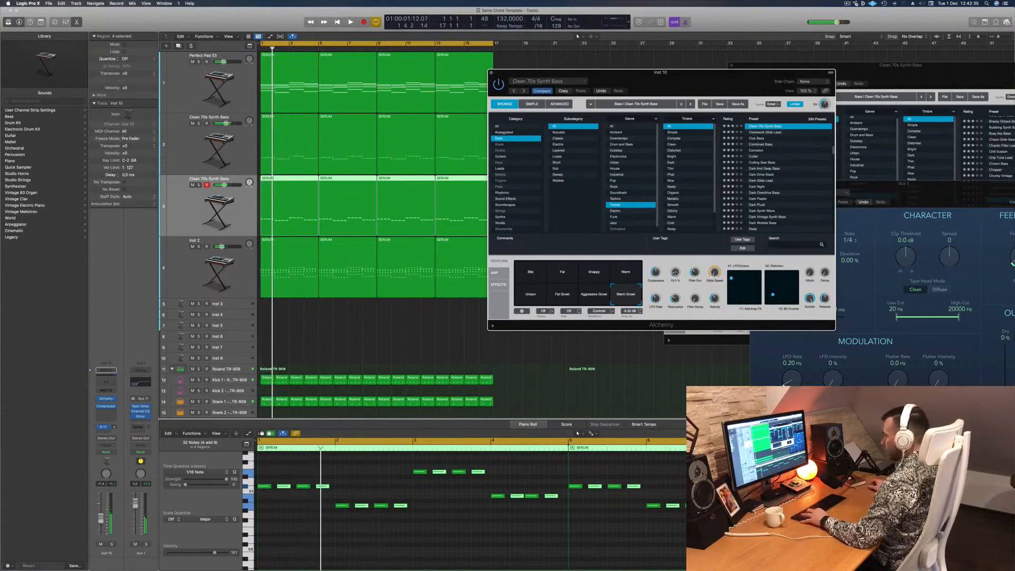
pyautogui.press('space')
pyautogui.moveTo(695, 85); pyautogui.dragTo(661, 138)
pyautogui.press('Return')
pyautogui.moveTo(638, 327); pyautogui.dragTo(639, 331)
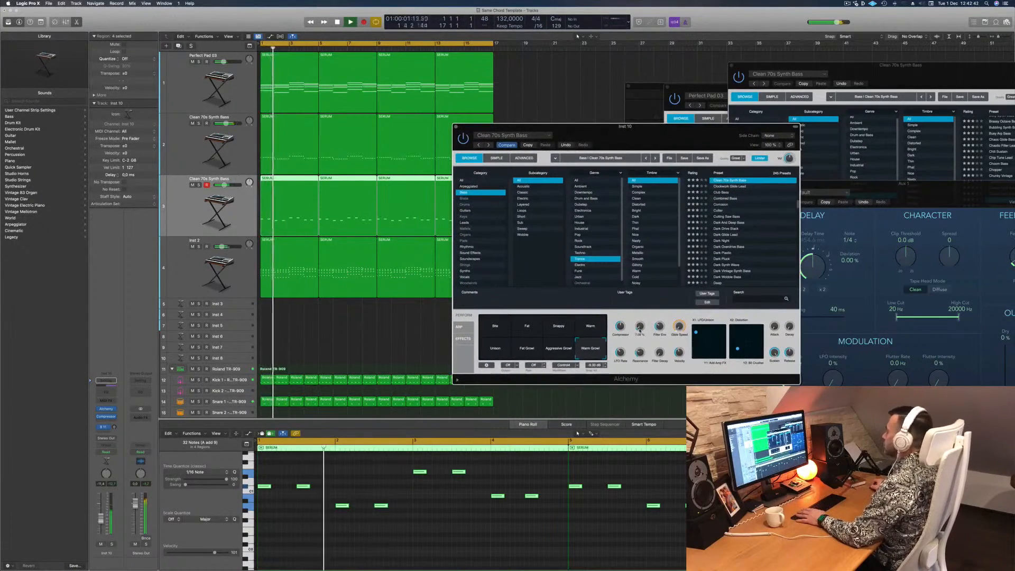
pyautogui.moveTo(628, 137); pyautogui.dragTo(667, 135)
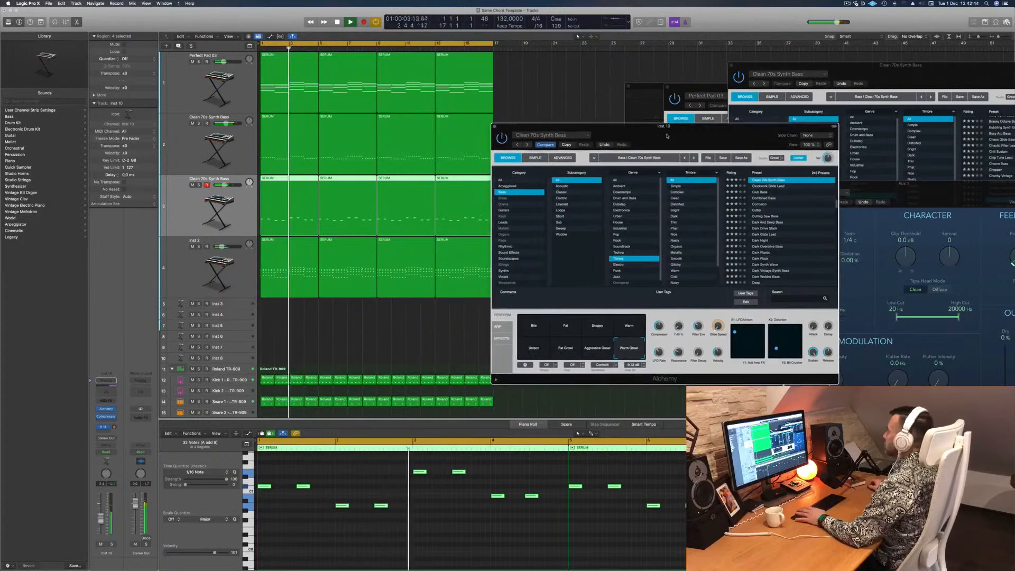
# Audition the two Clean 70s Synth Bass tracks in solo and clear the solos.
pyautogui.click(198, 246)
pyautogui.click(199, 247)
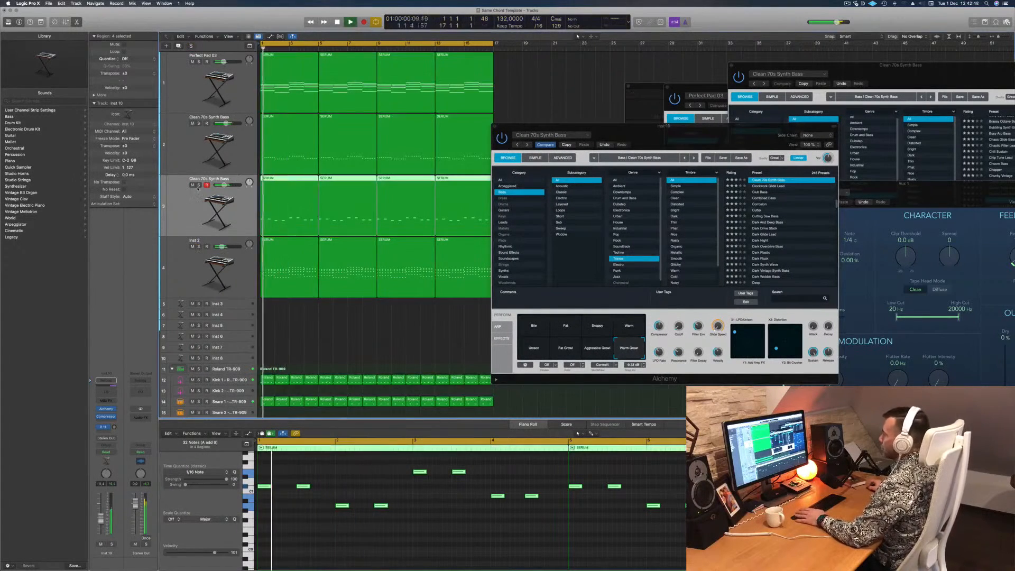
pyautogui.click(199, 185)
pyautogui.click(199, 123)
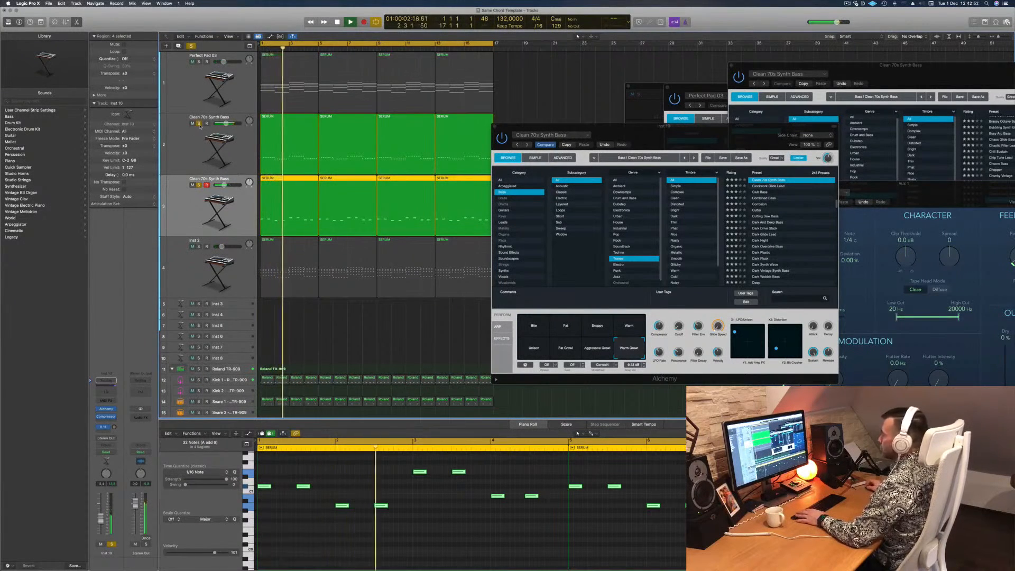
pyautogui.click(199, 123)
pyautogui.press('Return')
pyautogui.click(199, 185)
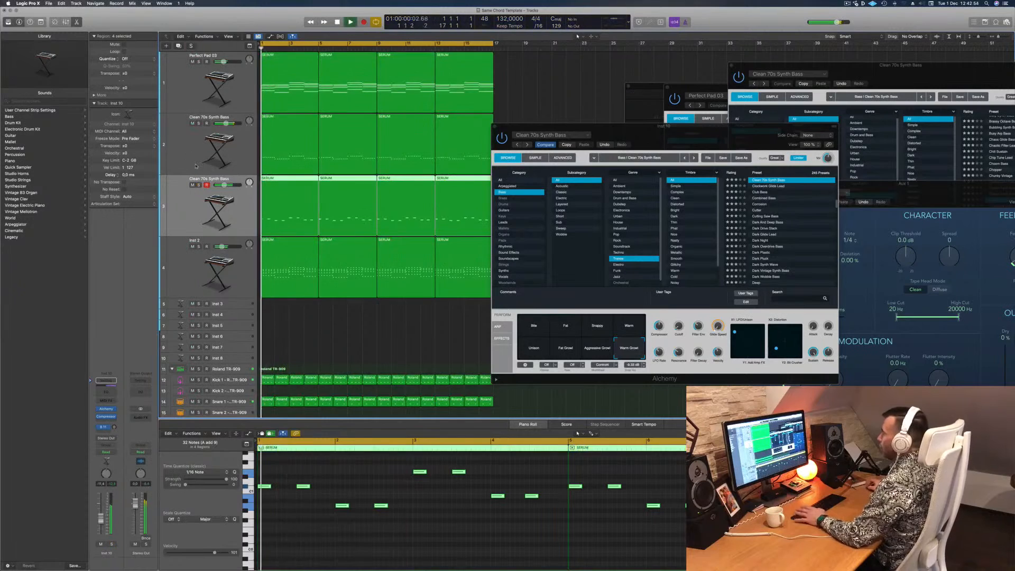
# Add a Channel EQ to the upper Clean 70s Synth Bass track with a low cut at 53 Hz.
pyautogui.click(193, 163)
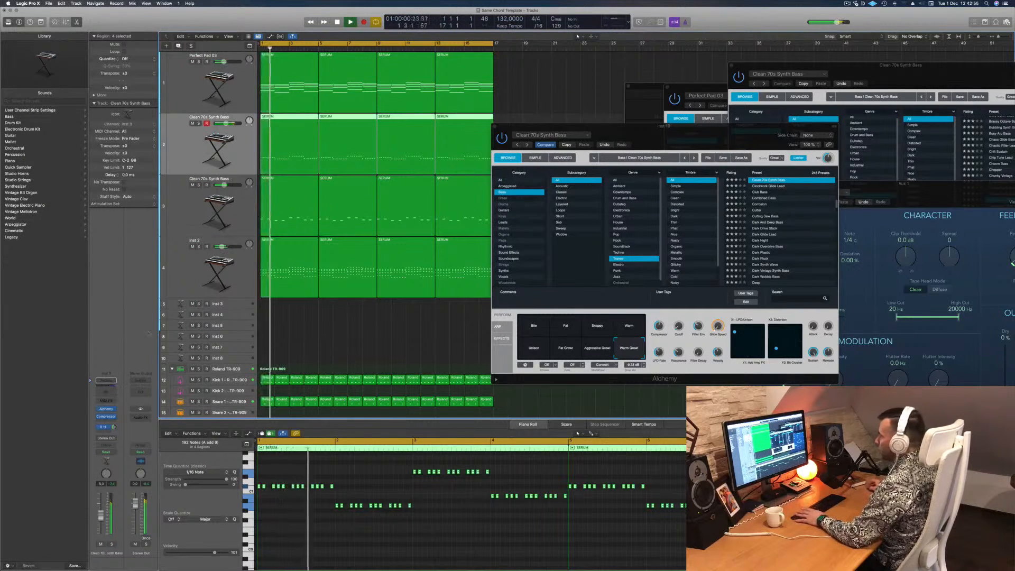
pyautogui.click(107, 392)
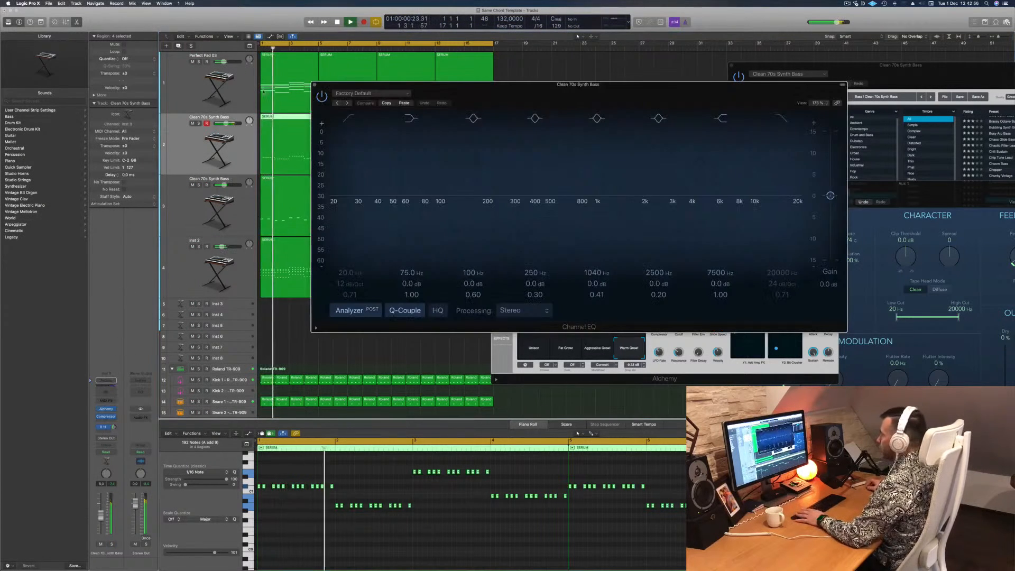
pyautogui.click(350, 119)
pyautogui.moveTo(367, 174); pyautogui.dragTo(406, 175)
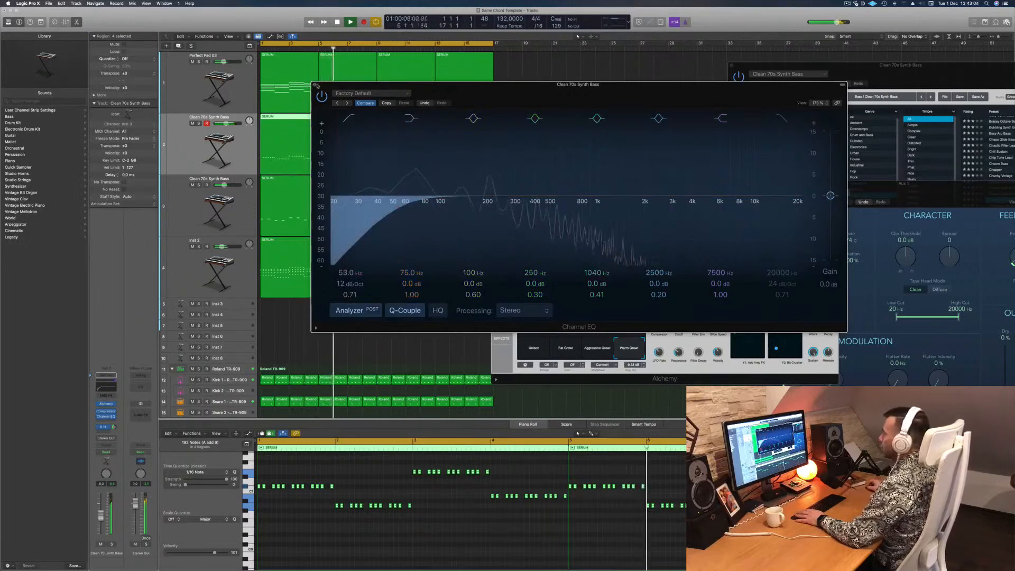
pyautogui.click(316, 85)
# In Inst 2's Channel EQ, apply a low cut at about 119 Hz and a +1.2 dB boost at 186 Hz.
pyautogui.click(186, 268)
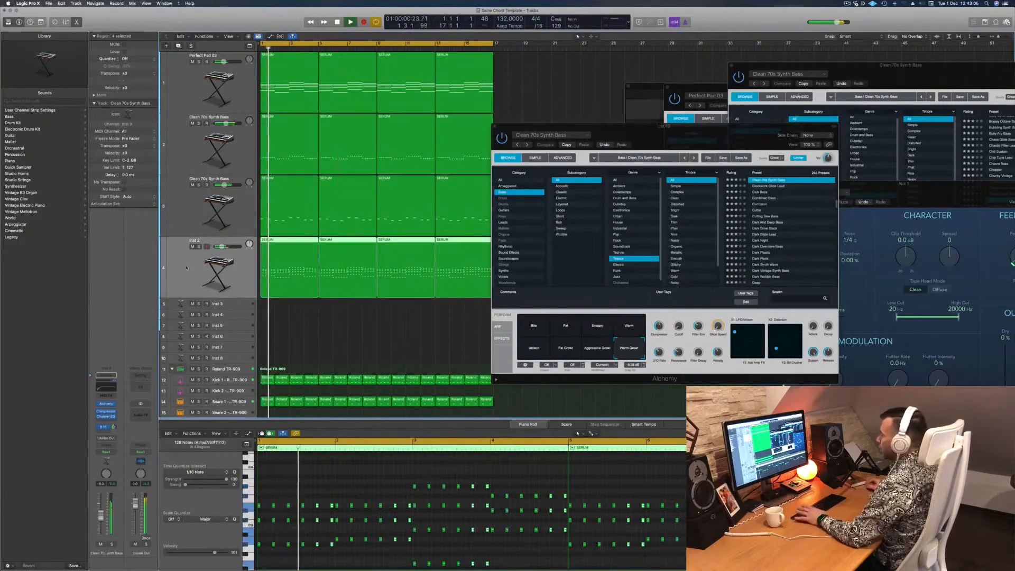
pyautogui.click(105, 419)
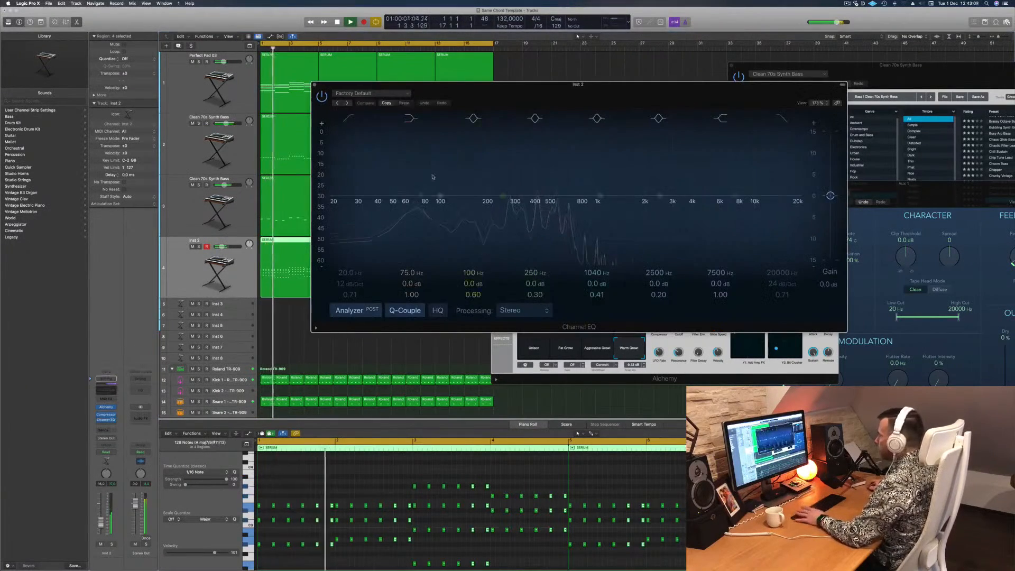
pyautogui.moveTo(433, 178); pyautogui.dragTo(456, 168)
pyautogui.moveTo(503, 196); pyautogui.dragTo(482, 190)
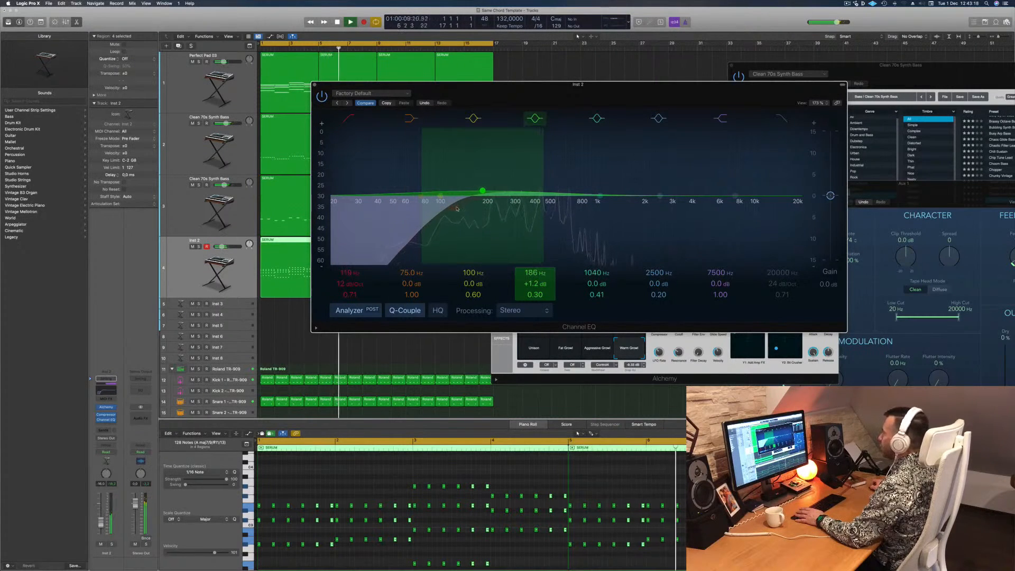
# Close Inst 2's Channel EQ and rename the Inst 2 track "Stabs".
pyautogui.click(314, 85)
pyautogui.press('Return')
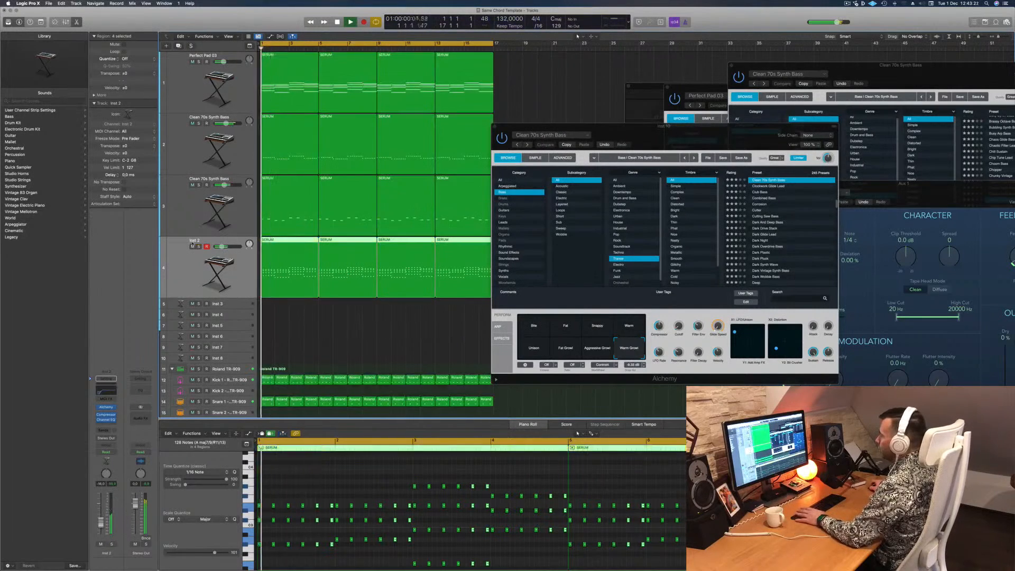
pyautogui.doubleClick(194, 240)
pyautogui.write('Stabs')
pyautogui.press('Return')
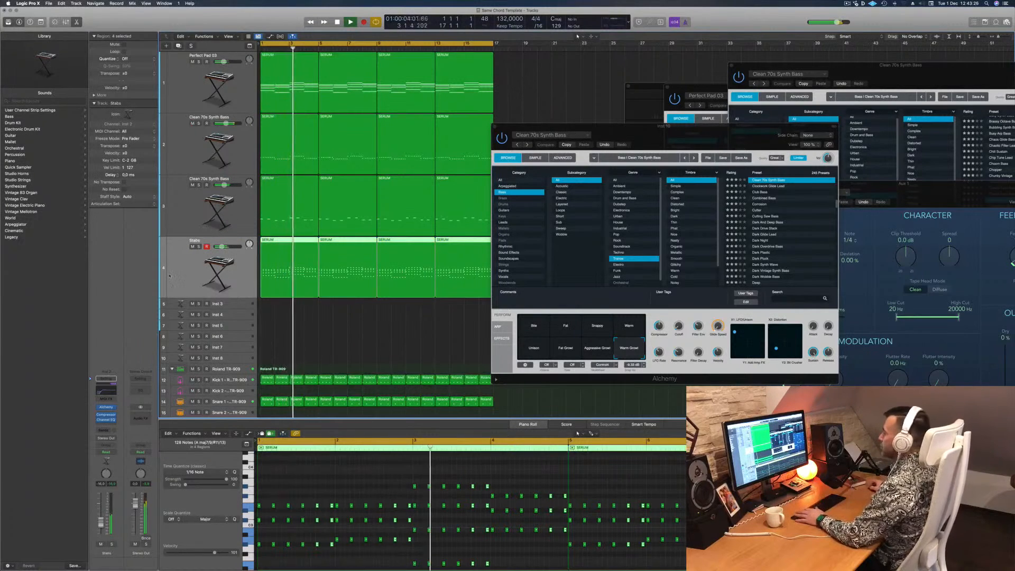
# Audition the lower Clean 70s Synth Bass track in solo, clear the solo and restart the loop.
pyautogui.press('Return')
pyautogui.press('Up')
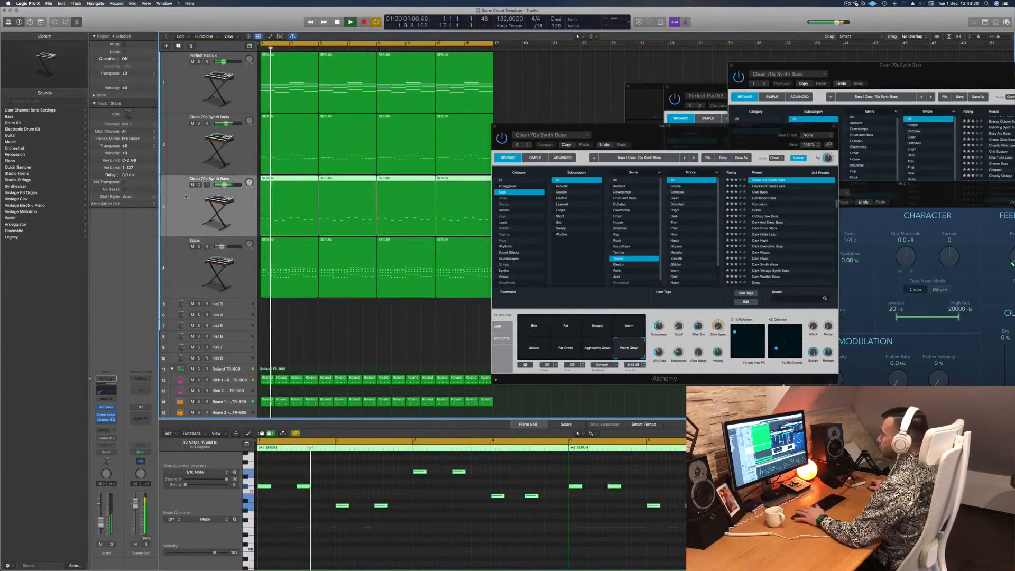
pyautogui.click(112, 544)
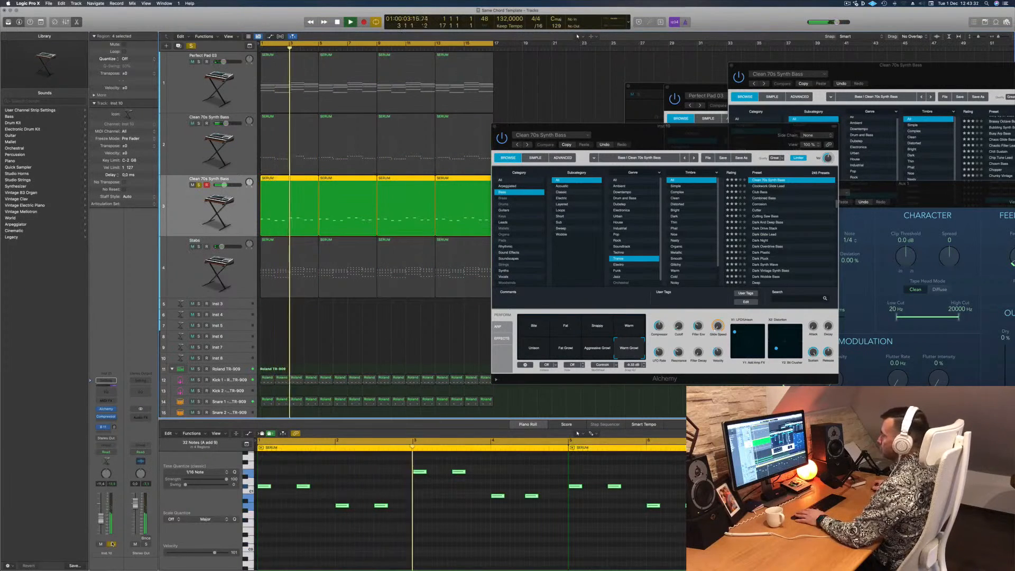
pyautogui.click(112, 544)
pyautogui.press('Return')
# Lengthen all the lower Clean 70s Synth Bass track's notes slightly and play the loop from the start.
pyautogui.click(301, 547)
pyautogui.press('super+a')
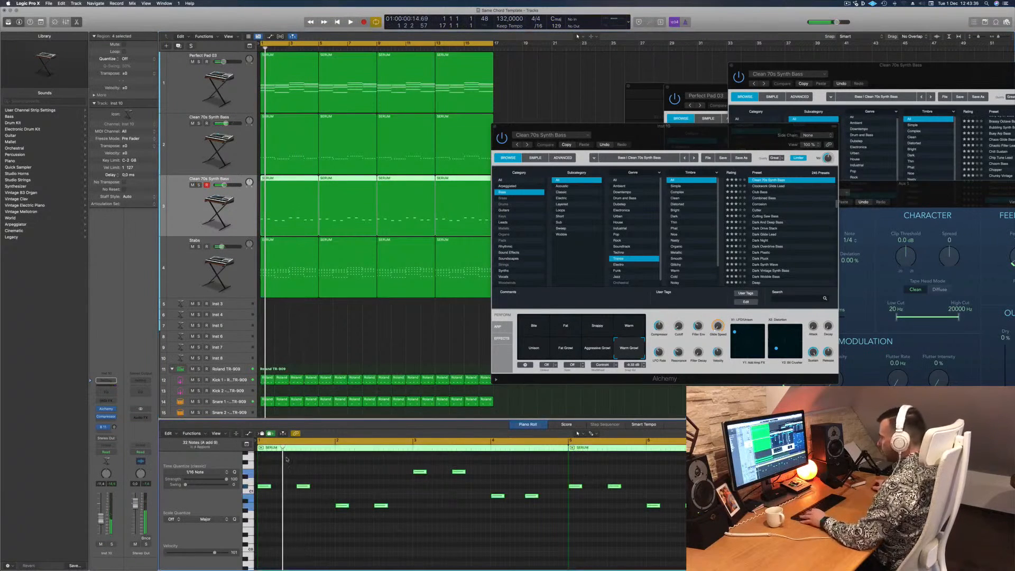
pyautogui.moveTo(271, 486); pyautogui.dragTo(279, 488)
pyautogui.press('Return')
pyautogui.press('space')
pyautogui.scroll(-5, 350, 523)
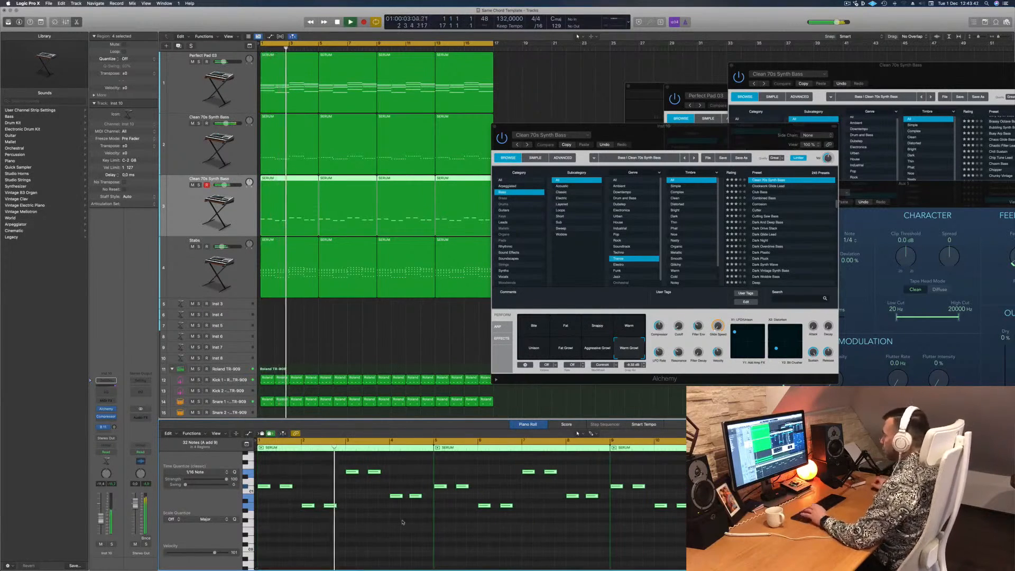
# Fine-tune Cutoff and Filter Env in the lower Clean 70s Synth Bass track's Alchemy during playback, and close its window.
pyautogui.moveTo(667, 378); pyautogui.dragTo(649, 377)
pyautogui.press('Return')
pyautogui.press('Return')
pyautogui.moveTo(659, 333)
pyautogui.mouseDown()
pyautogui.moveTo(662, 304)
pyautogui.moveTo(663, 361)
pyautogui.moveTo(665, 331)
pyautogui.mouseUp()
pyautogui.press('Return')
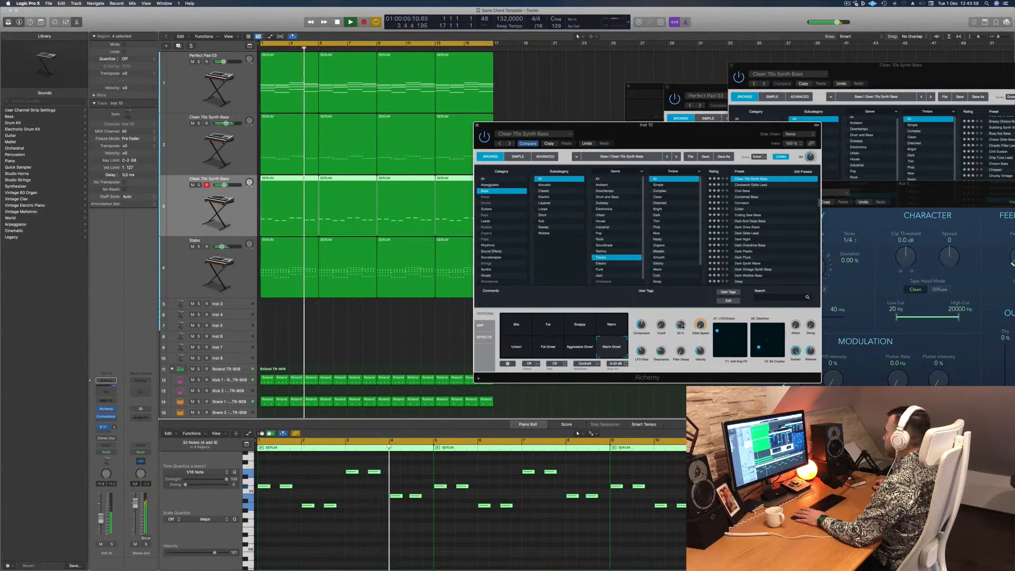
pyautogui.press('Return')
pyautogui.moveTo(597, 125); pyautogui.dragTo(618, 120)
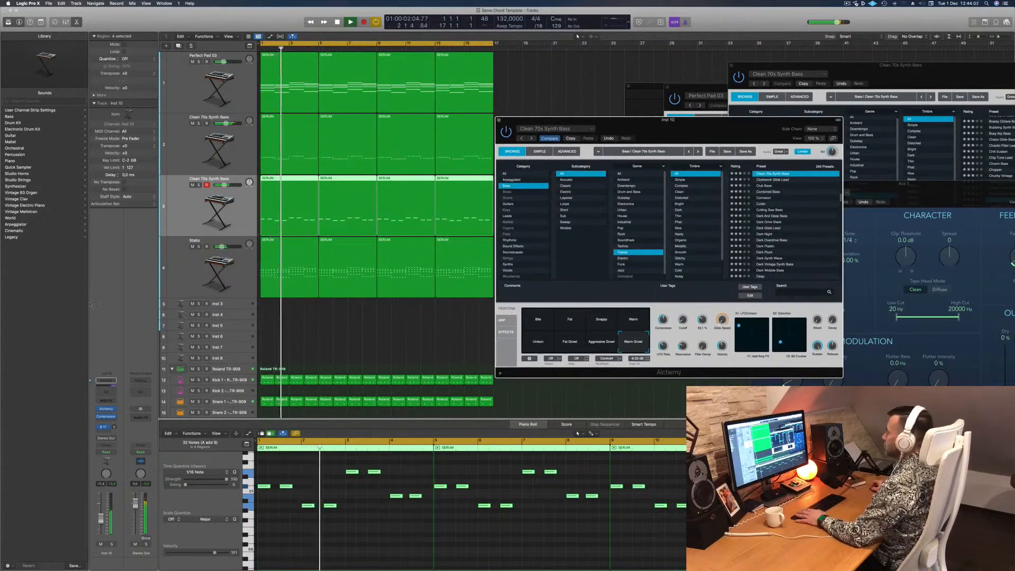
pyautogui.click(179, 272)
pyautogui.click(192, 222)
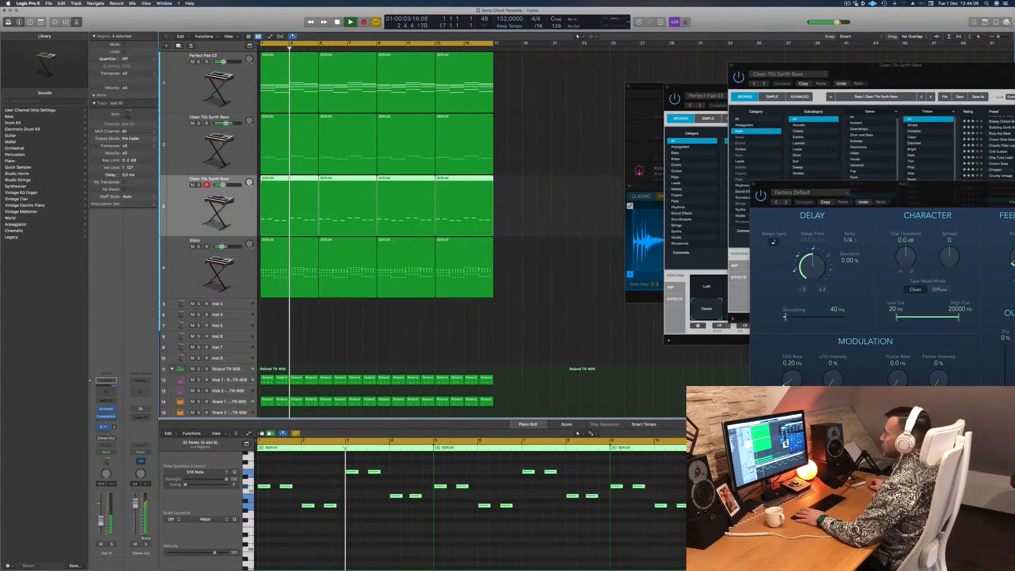
# Adjust the Cutoff in Perfect Pad 03's Alchemy while the loop plays, and move the plug-in window out of the way.
pyautogui.click(179, 143)
pyautogui.press('Return')
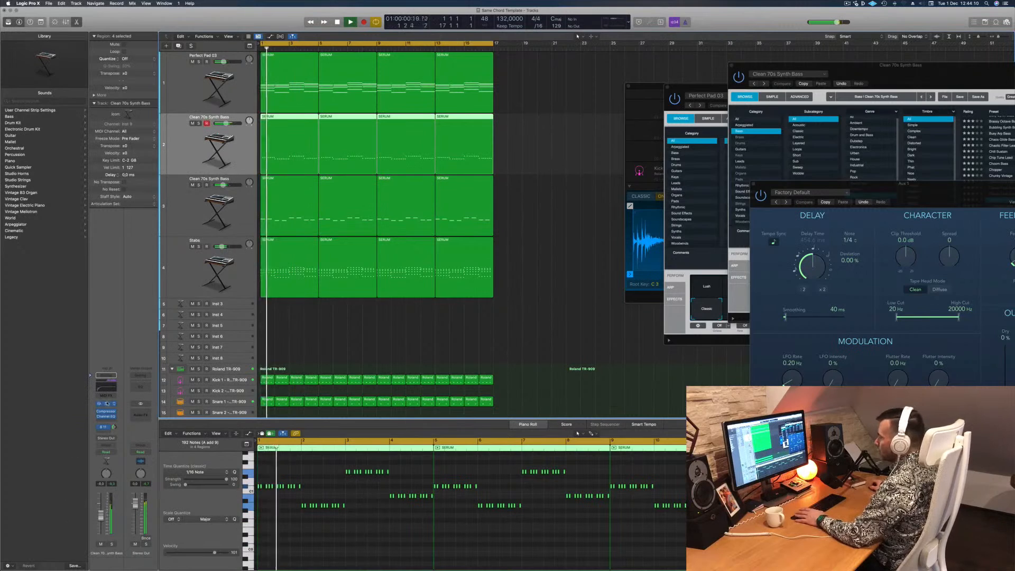
pyautogui.click(108, 405)
pyautogui.press('space')
pyautogui.press('space')
pyautogui.moveTo(855, 90); pyautogui.dragTo(662, 102)
pyautogui.press('space')
pyautogui.press('Return')
pyautogui.press('Return')
pyautogui.press('Return')
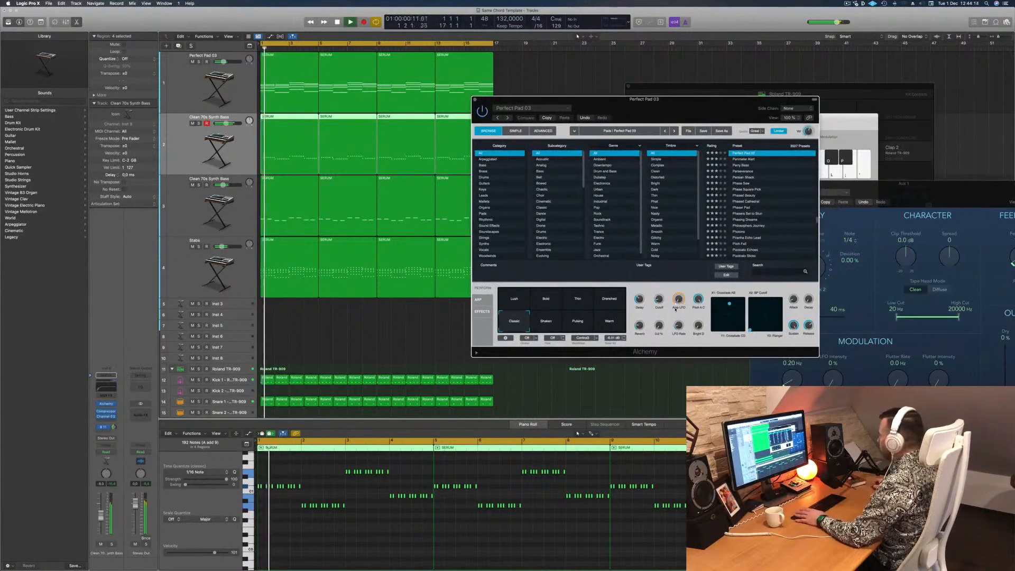
pyautogui.moveTo(665, 304); pyautogui.dragTo(659, 310)
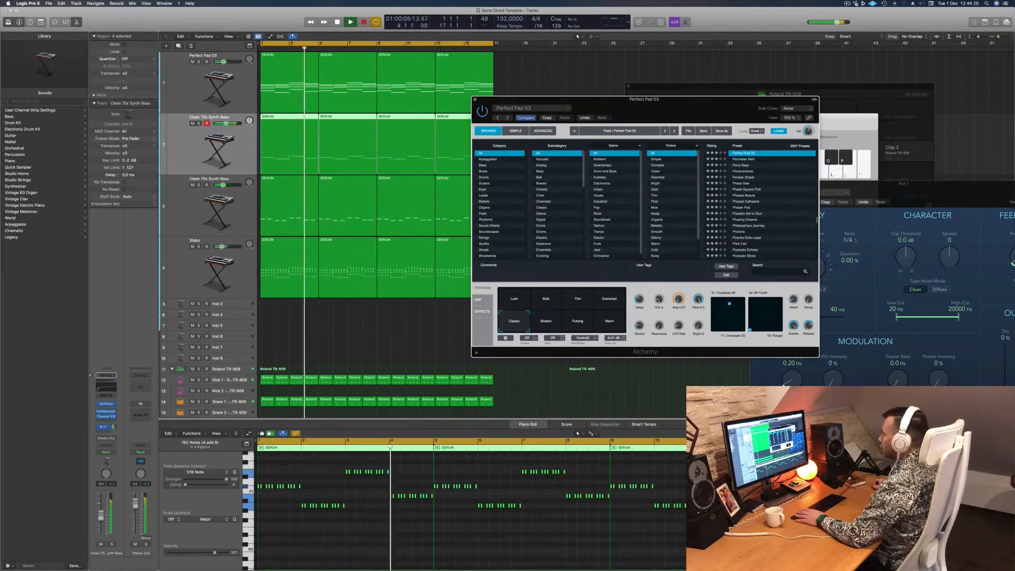
pyautogui.moveTo(657, 298); pyautogui.dragTo(659, 301)
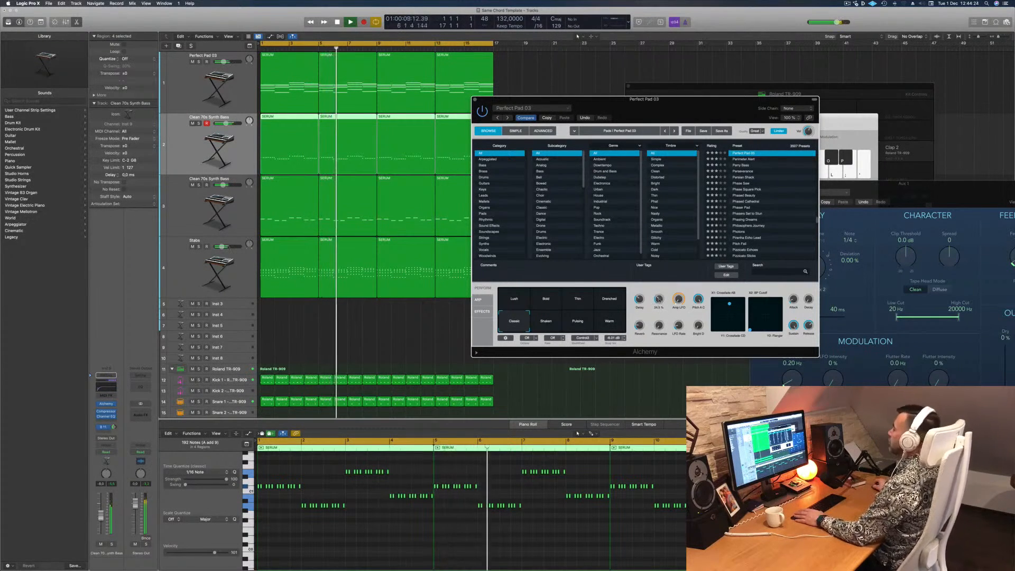
pyautogui.moveTo(658, 302); pyautogui.dragTo(658, 306)
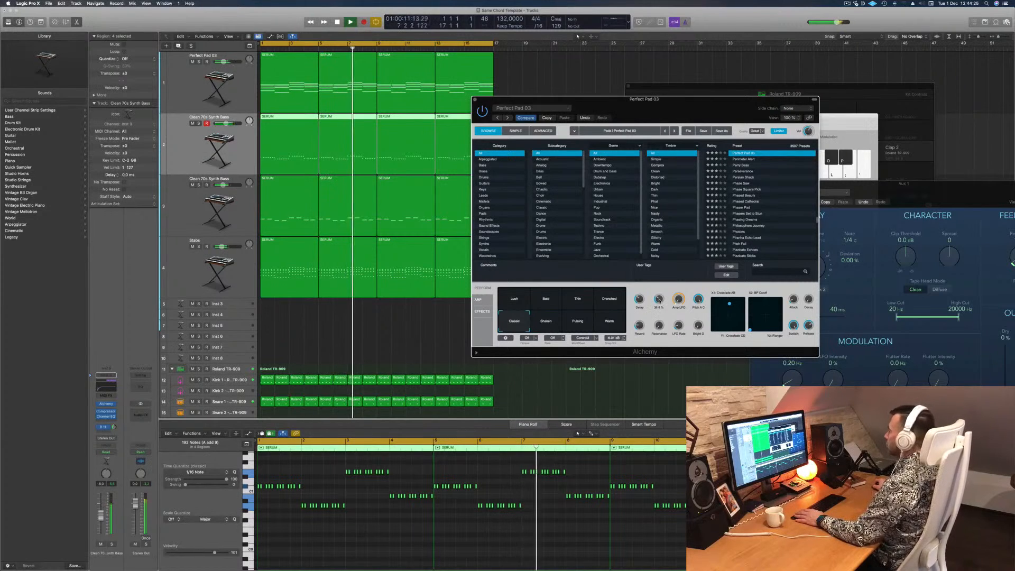
pyautogui.moveTo(661, 99); pyautogui.dragTo(537, 110)
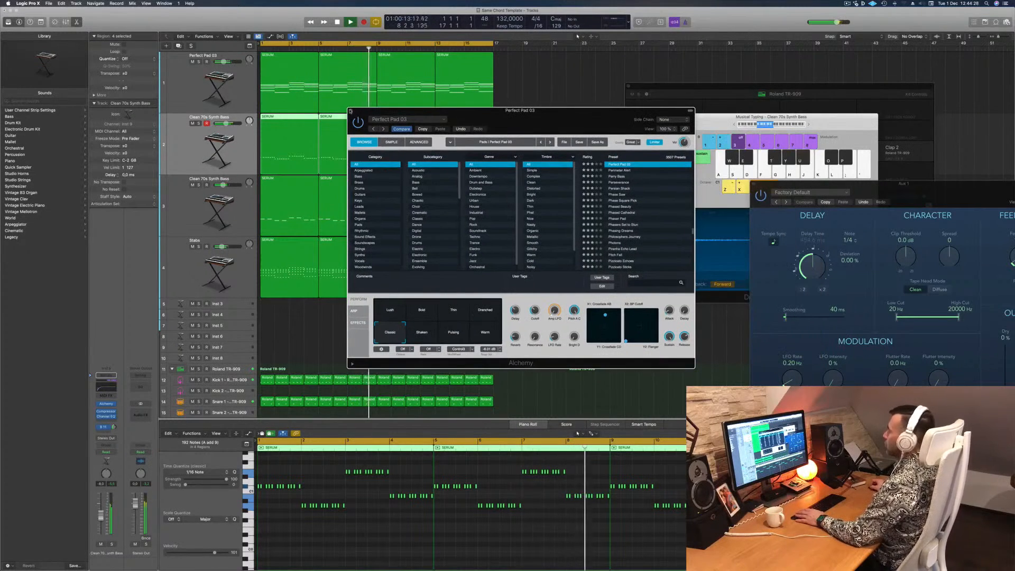
# Duplicate the Perfect Pad 03 track with its settings and copy its four regions onto the new track.
pyautogui.click(195, 55)
pyautogui.press('space')
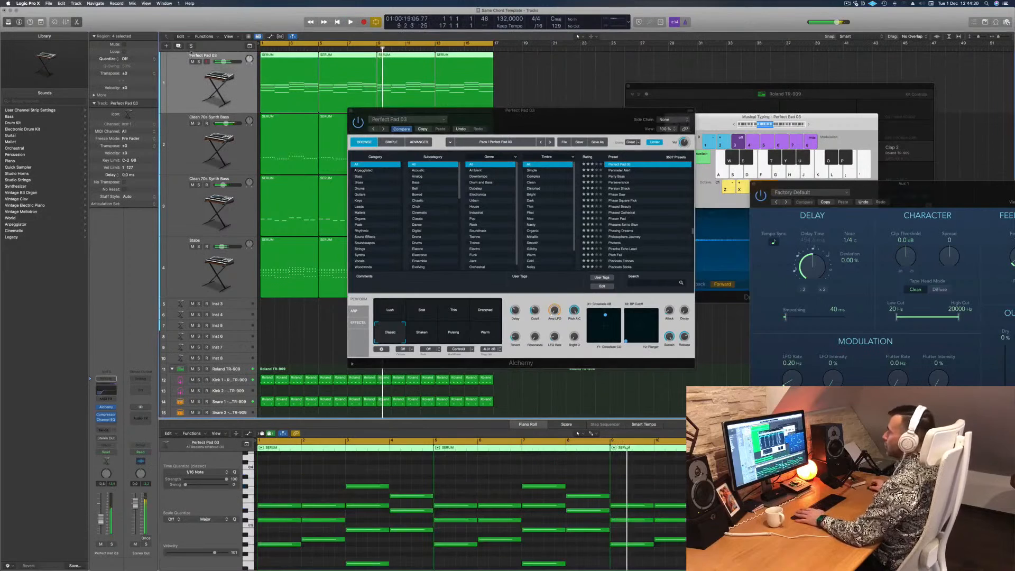
pyautogui.click(179, 46)
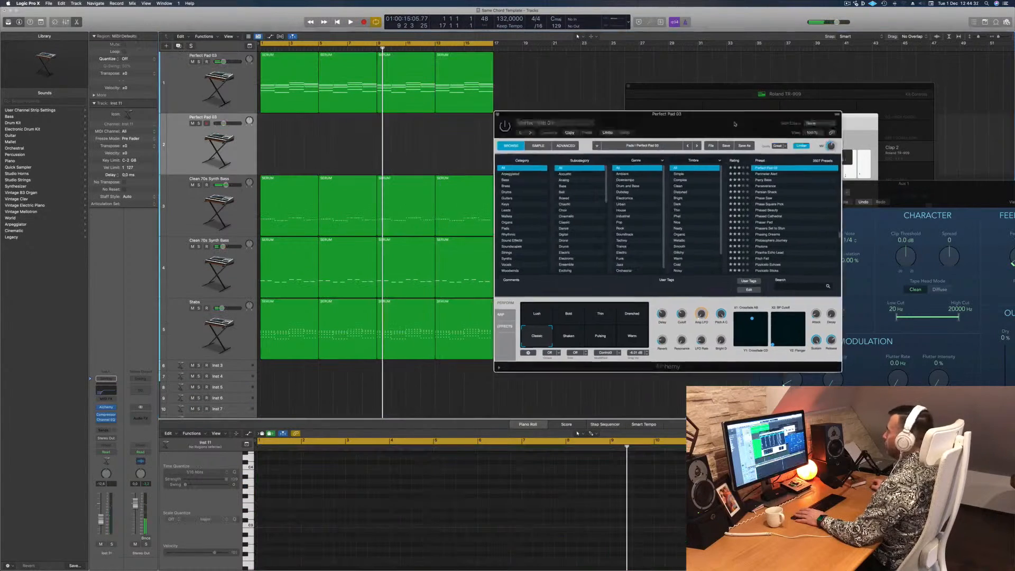
pyautogui.moveTo(550, 108); pyautogui.dragTo(289, 124)
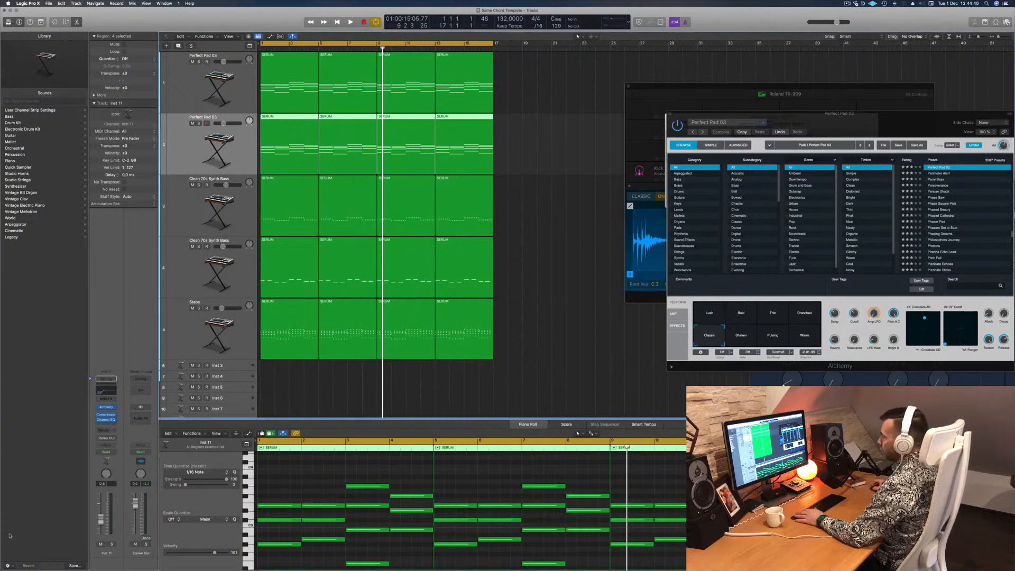
# In the duplicated track's Alchemy, filter the presets by Arpeggiated and Trance and load 1970s Modular Synth Bass.
pyautogui.click(106, 408)
pyautogui.moveTo(535, 89); pyautogui.dragTo(648, 174)
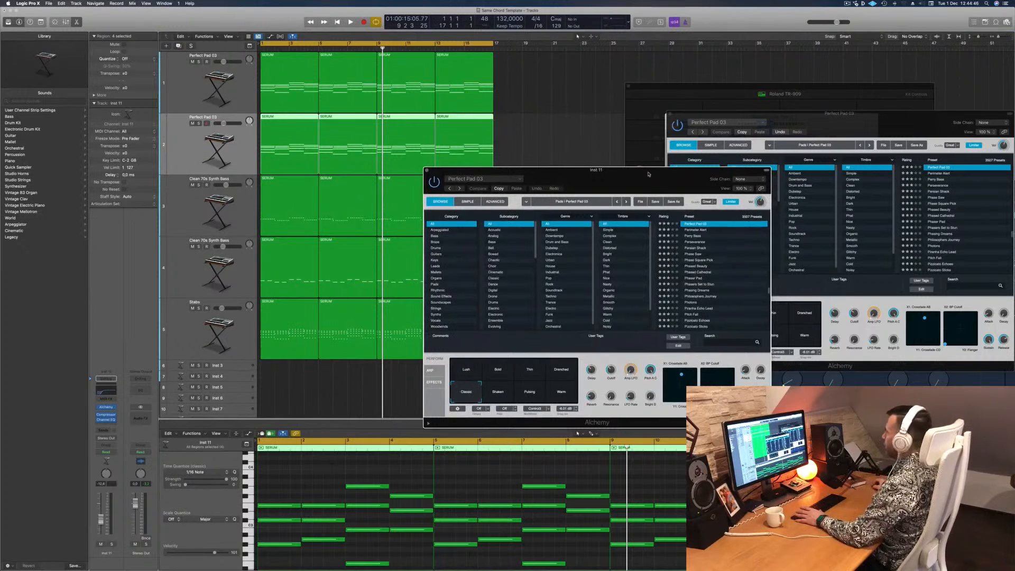
pyautogui.moveTo(649, 174); pyautogui.dragTo(658, 74)
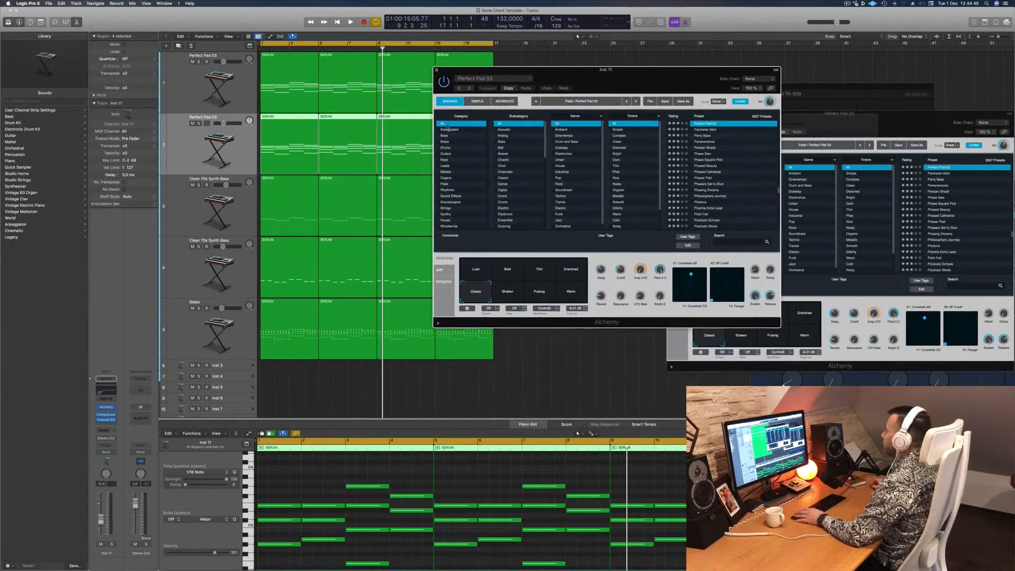
pyautogui.click(448, 130)
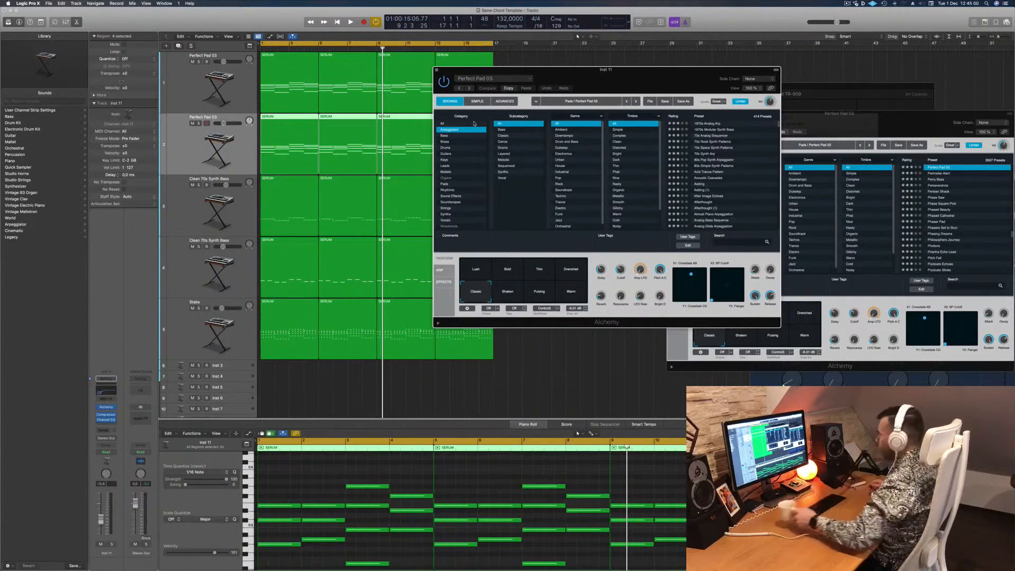
pyautogui.moveTo(633, 84); pyautogui.dragTo(670, 90)
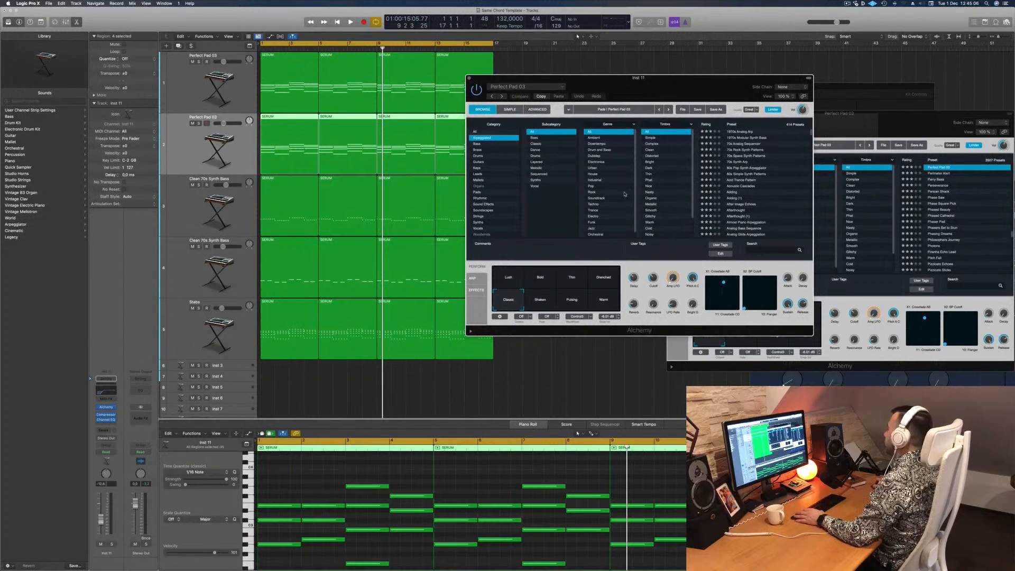
pyautogui.click(596, 210)
pyautogui.moveTo(722, 98); pyautogui.dragTo(706, 82)
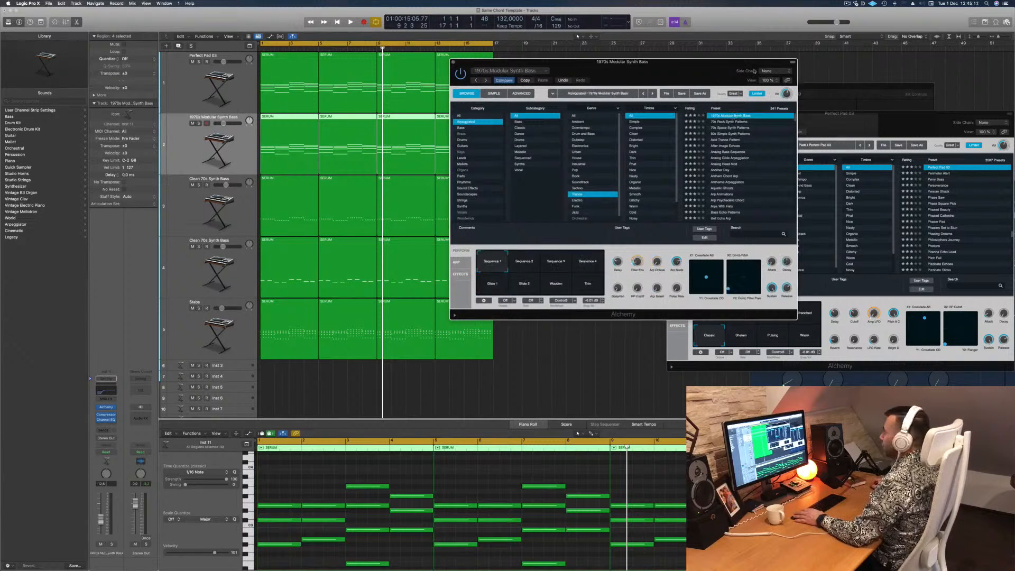
# Audition the 1970s Modular Synth Bass preset with the loop and raise its track volume.
pyautogui.press('space')
pyautogui.moveTo(101, 522); pyautogui.dragTo(100, 516)
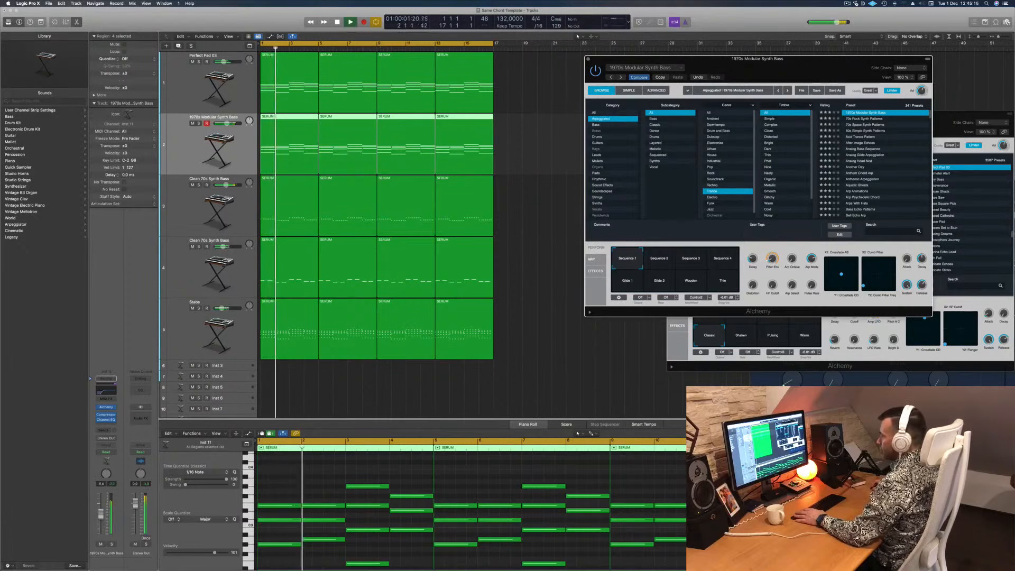
pyautogui.press('space')
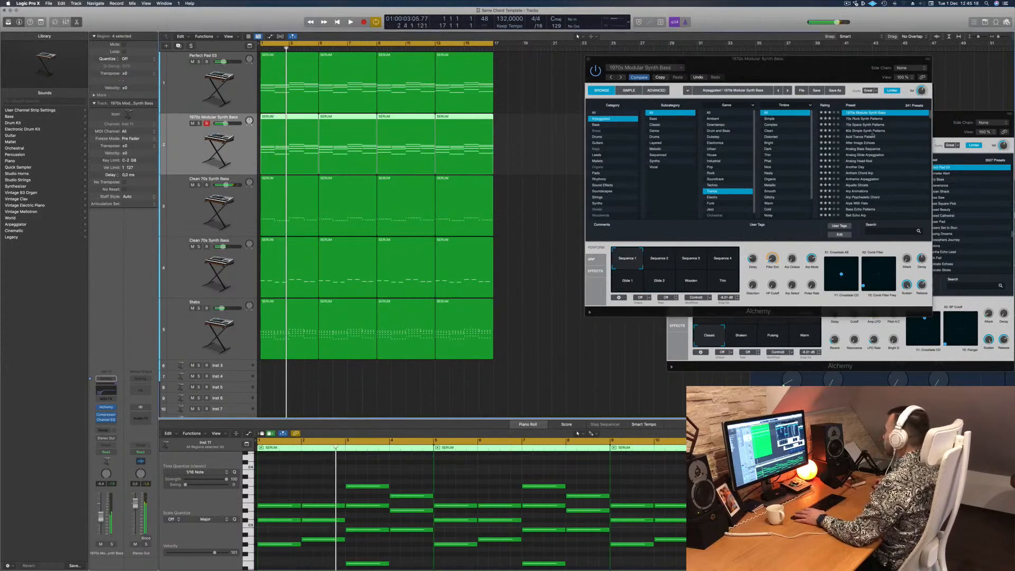
# Load the 70s Rock Synth Patterns preset, audition it with the loop and turn down the track volume.
pyautogui.click(870, 120)
pyautogui.press('space')
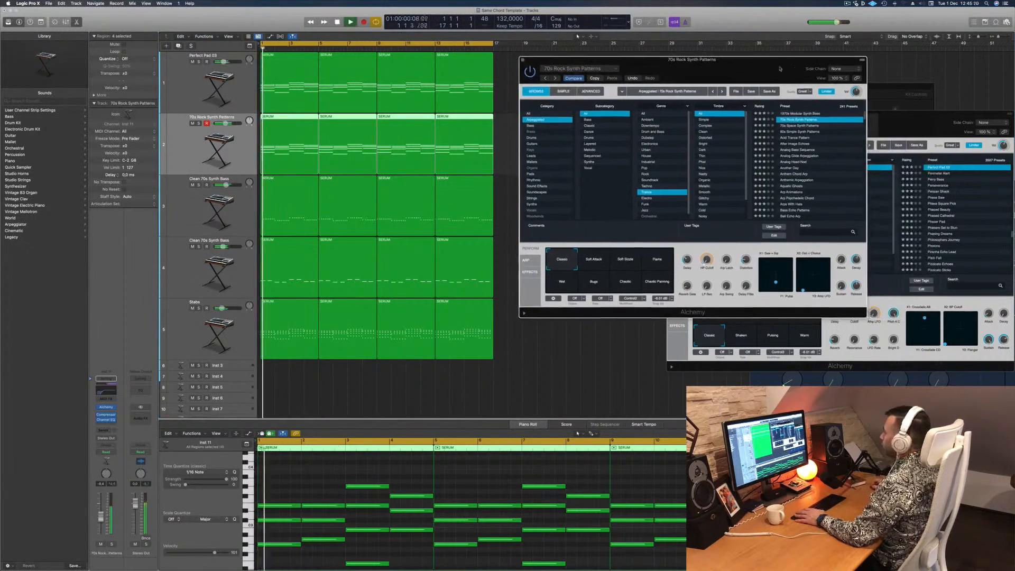
pyautogui.press('space')
pyautogui.press('space')
pyautogui.moveTo(99, 514); pyautogui.dragTo(100, 524)
pyautogui.click(233, 443)
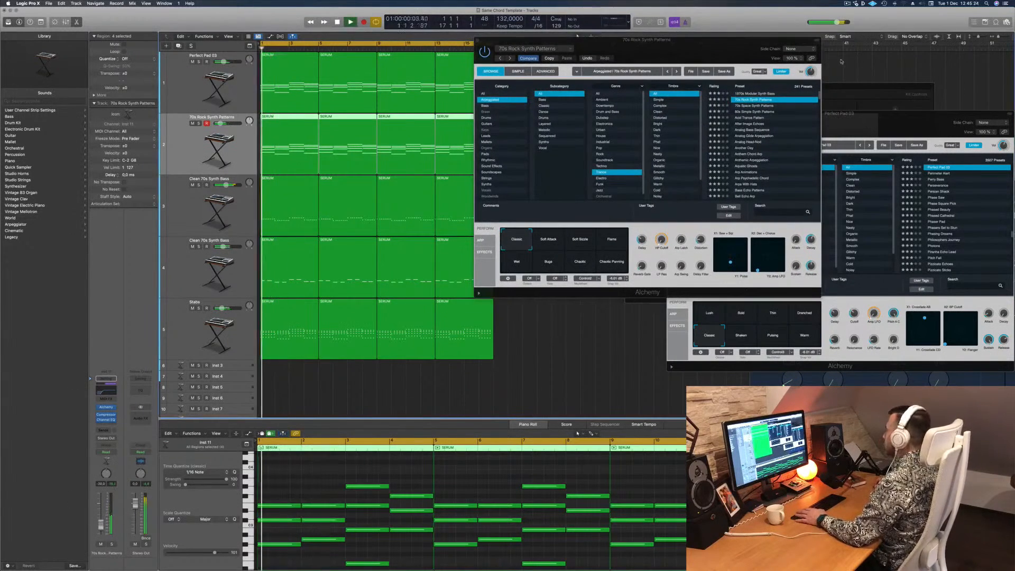
# Load the 70s Space Synth Patterns preset and restart the loop to audition it.
pyautogui.click(759, 106)
pyautogui.press('space')
pyautogui.press('space')
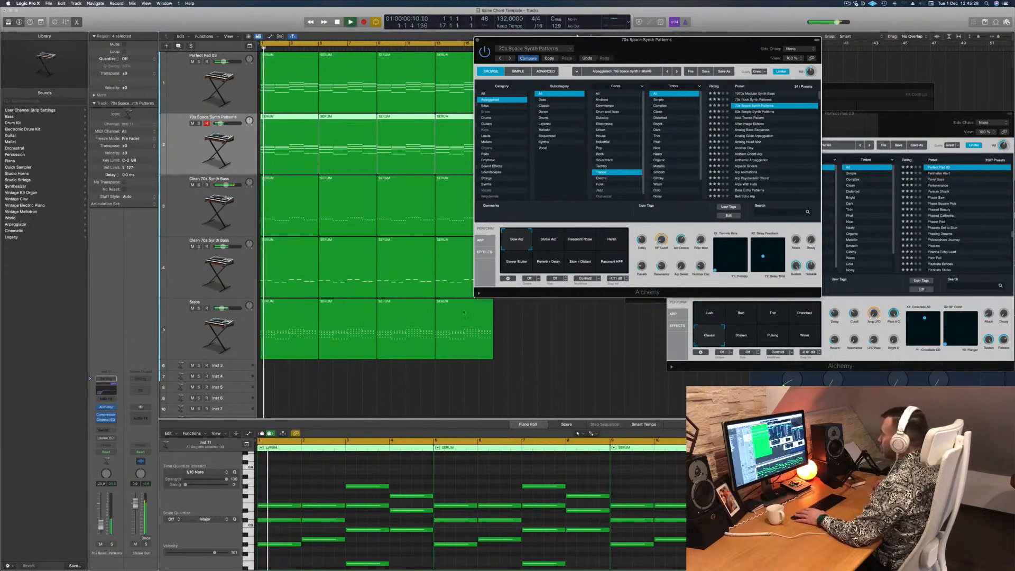
# Load and audition the 80s Simple Synth Patterns preset, and raise the track volume slightly.
pyautogui.click(757, 111)
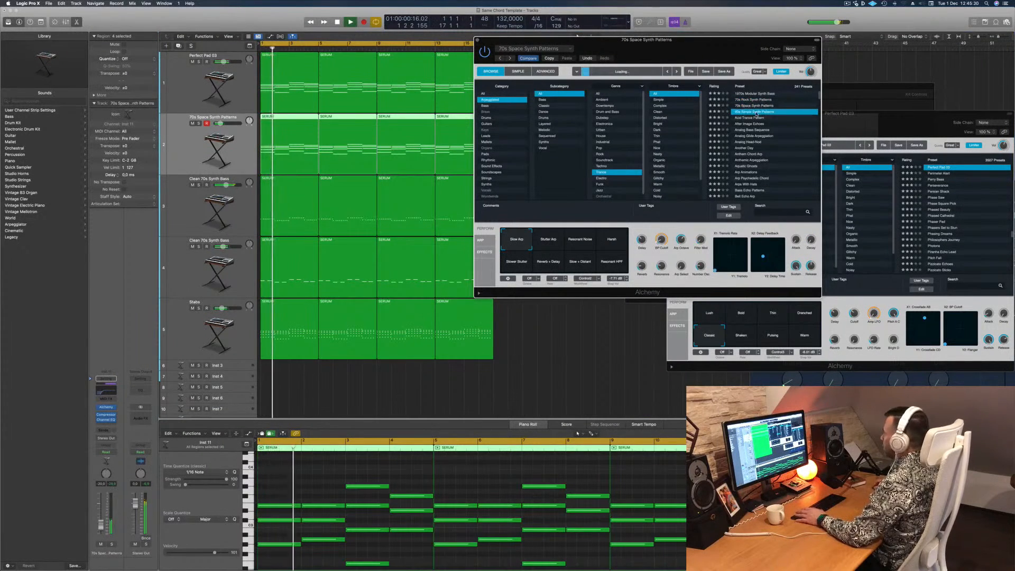
pyautogui.press('space')
pyautogui.press('space')
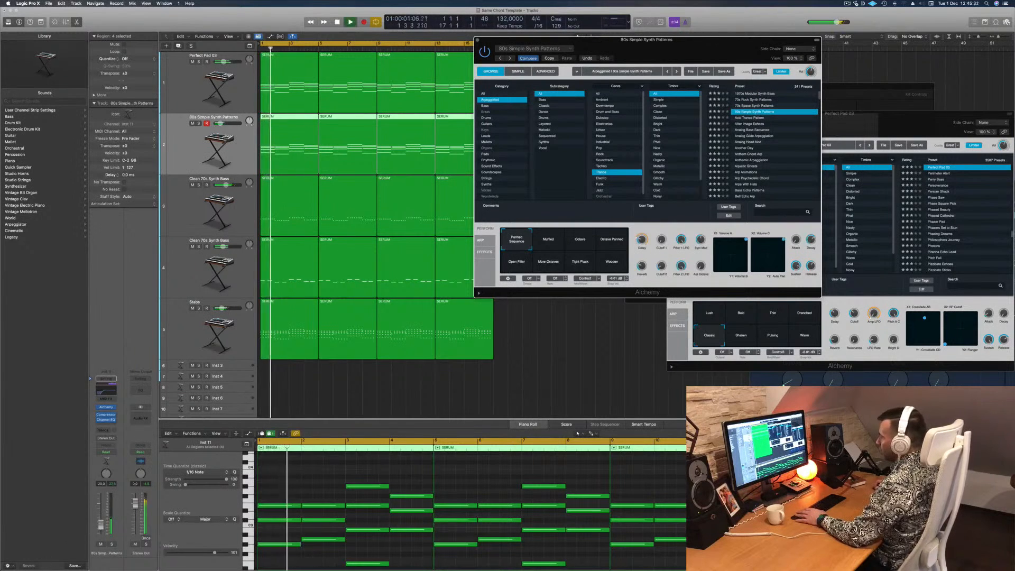
pyautogui.moveTo(102, 526); pyautogui.dragTo(103, 521)
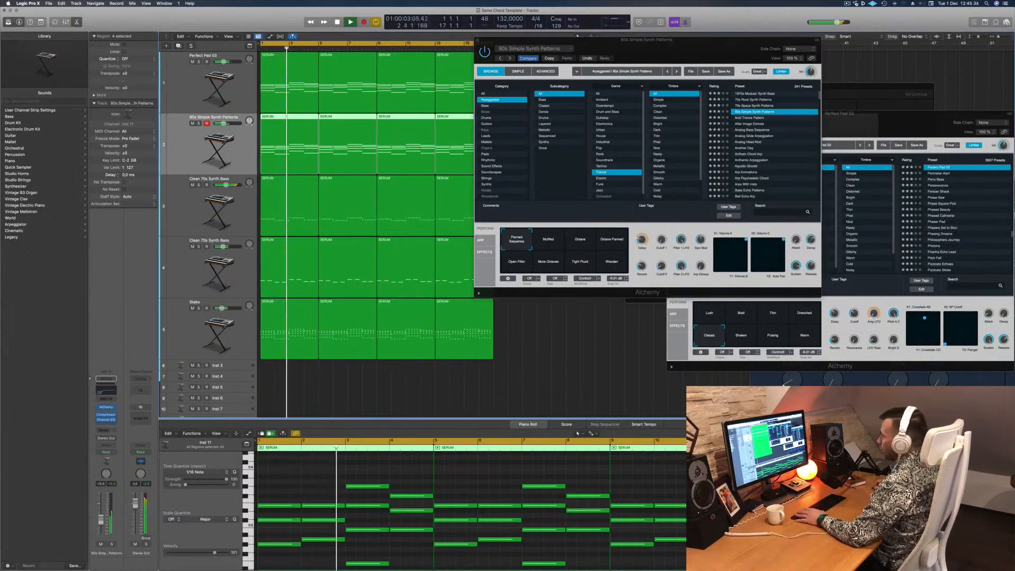
pyautogui.press('space')
pyautogui.press('space')
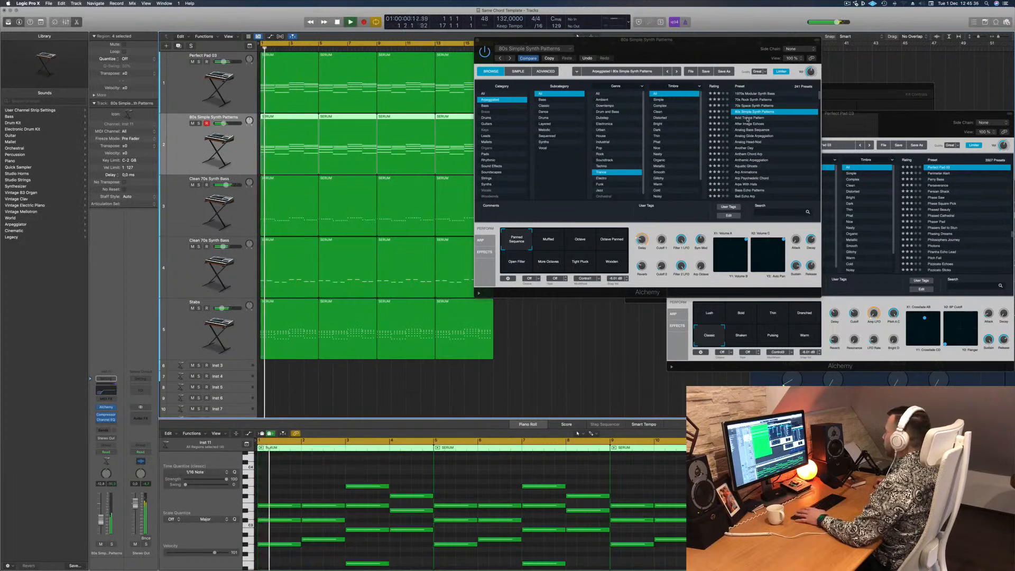
# Audition the Acid Trance Pattern preset and replace it with After Image Echoes.
pyautogui.click(748, 119)
pyautogui.press('space')
pyautogui.press('space')
pyautogui.click(752, 125)
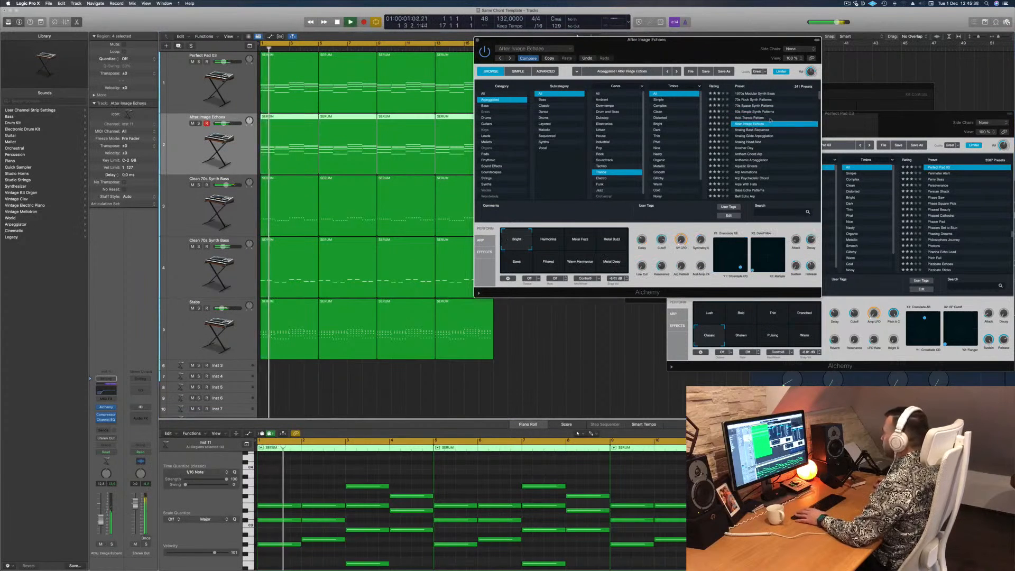
# Audition the After Image Echoes performance snapshots from Harmonics through Metal Deep while the loop plays.
pyautogui.moveTo(693, 57); pyautogui.dragTo(728, 68)
pyautogui.click(585, 249)
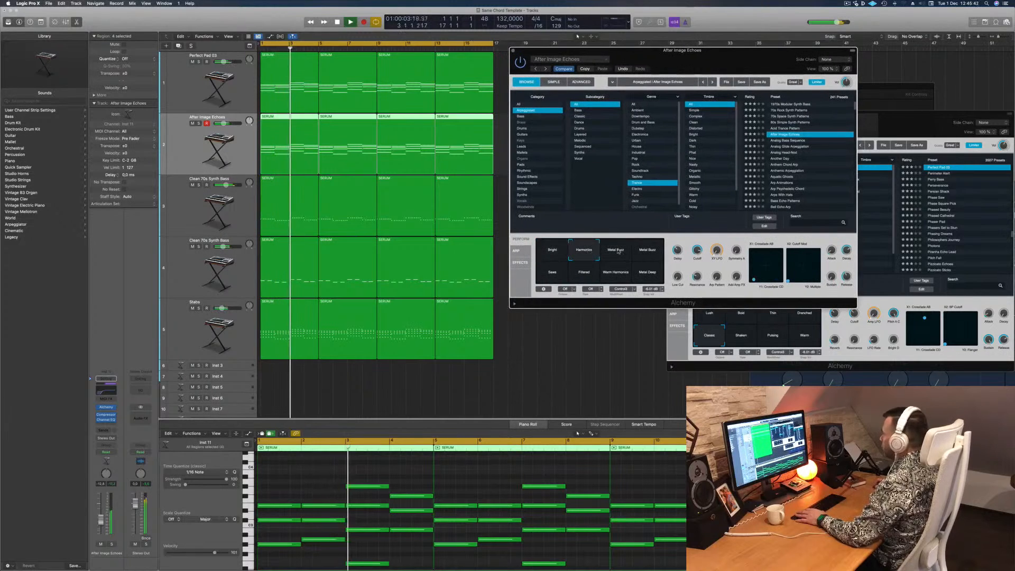
pyautogui.click(616, 250)
pyautogui.click(642, 250)
pyautogui.click(547, 280)
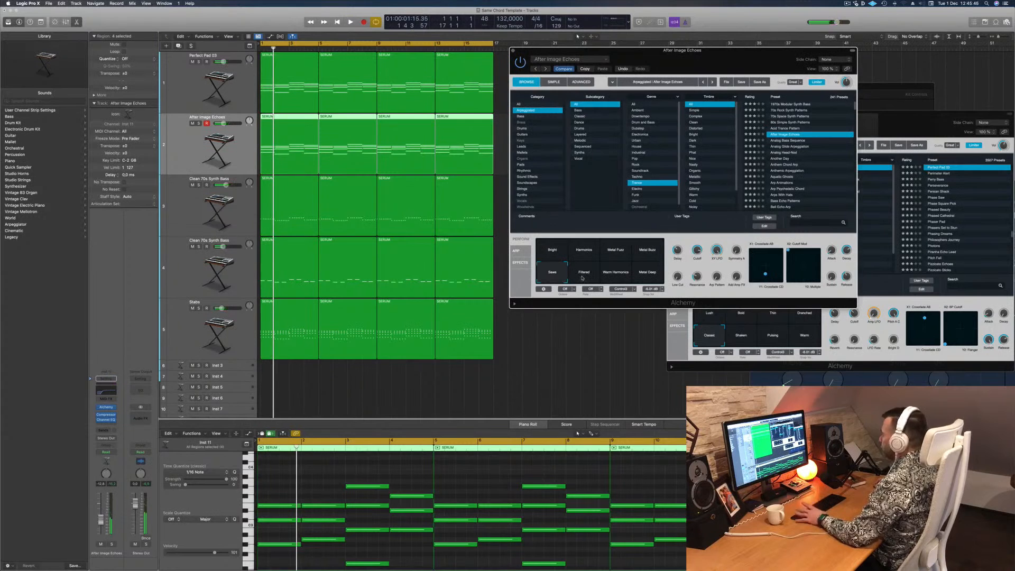
pyautogui.click(622, 277)
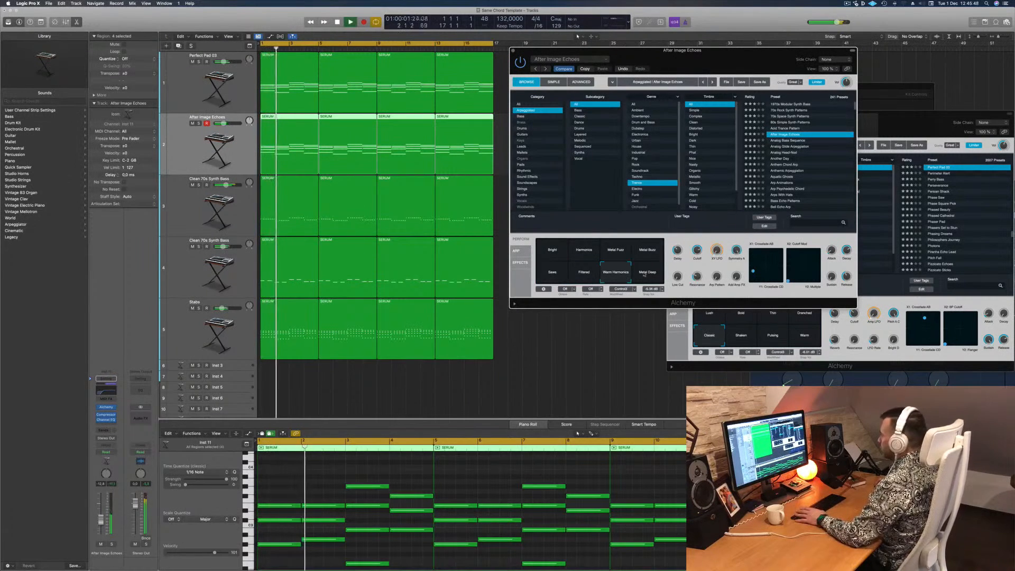
pyautogui.click(647, 274)
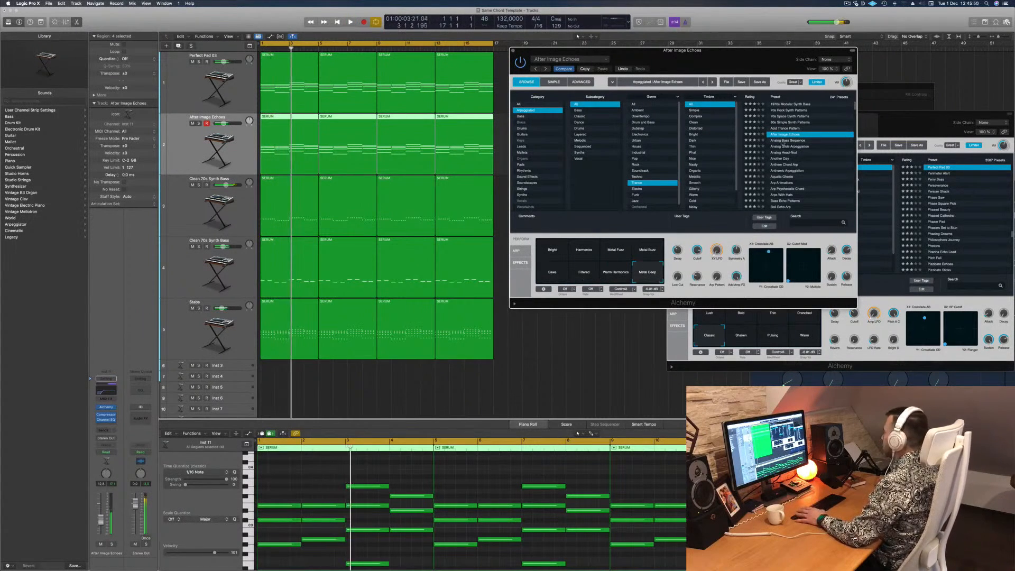
# Load and briefly audition the Analog Bass Sequence, Analog Glide Arpeggiation and Analog Head-Nod presets in turn.
pyautogui.click(789, 141)
pyautogui.press('space')
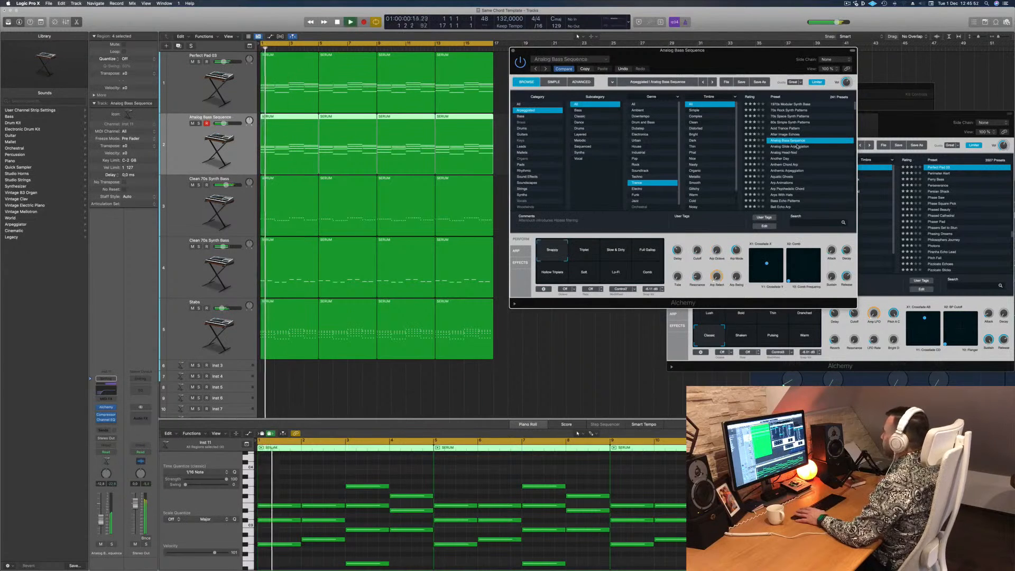
pyautogui.click(796, 147)
pyautogui.press('space')
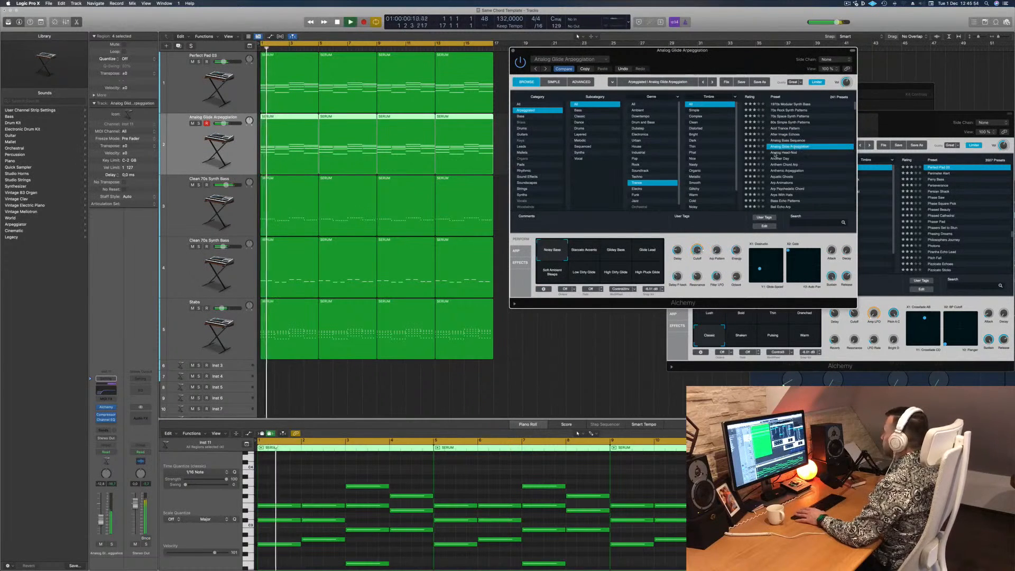
pyautogui.click(783, 152)
pyautogui.press('space')
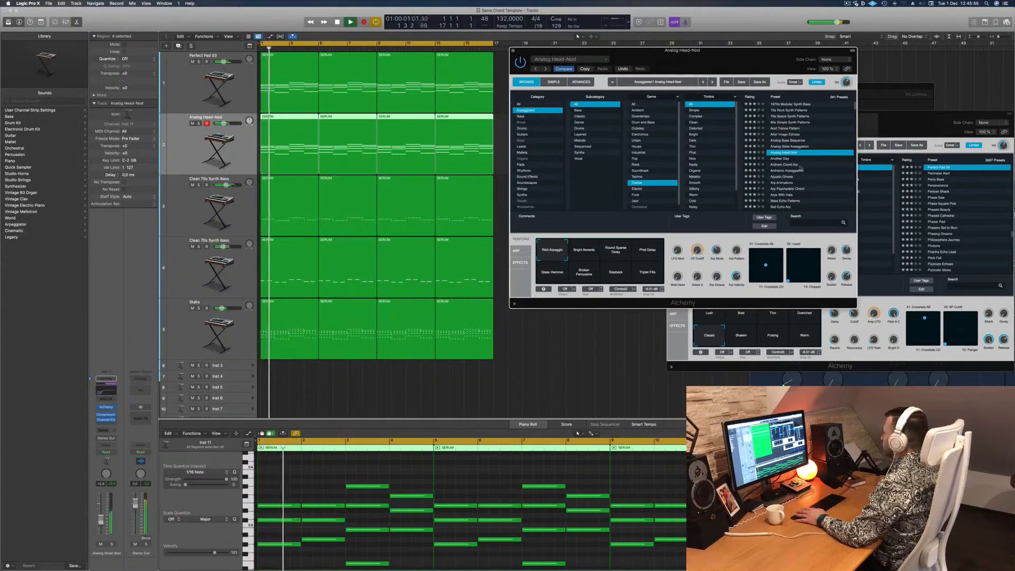
# Adjust the track volume and audition the Analog Head-Nod snapshots from Bright Accents through Triplet Fills.
pyautogui.moveTo(737, 78)
pyautogui.mouseDown()
pyautogui.moveTo(756, 86)
pyautogui.moveTo(755, 68)
pyautogui.moveTo(743, 78)
pyautogui.mouseUp()
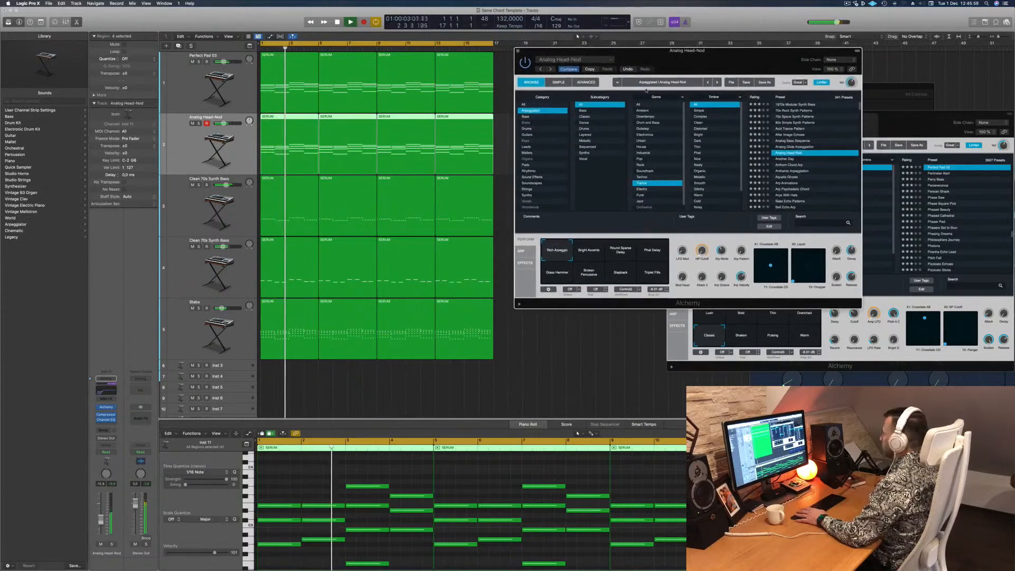
pyautogui.click(100, 521)
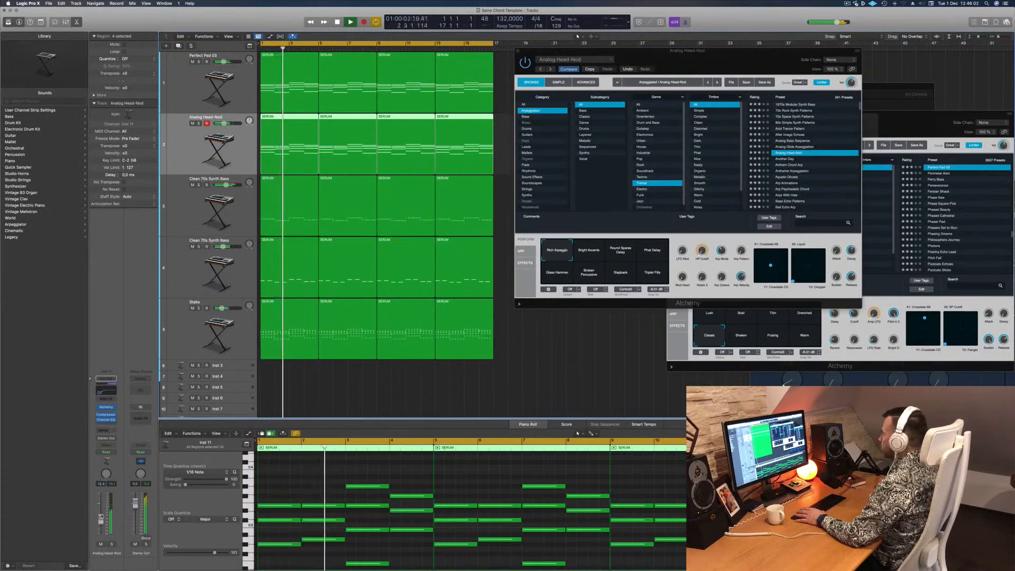
pyautogui.click(588, 258)
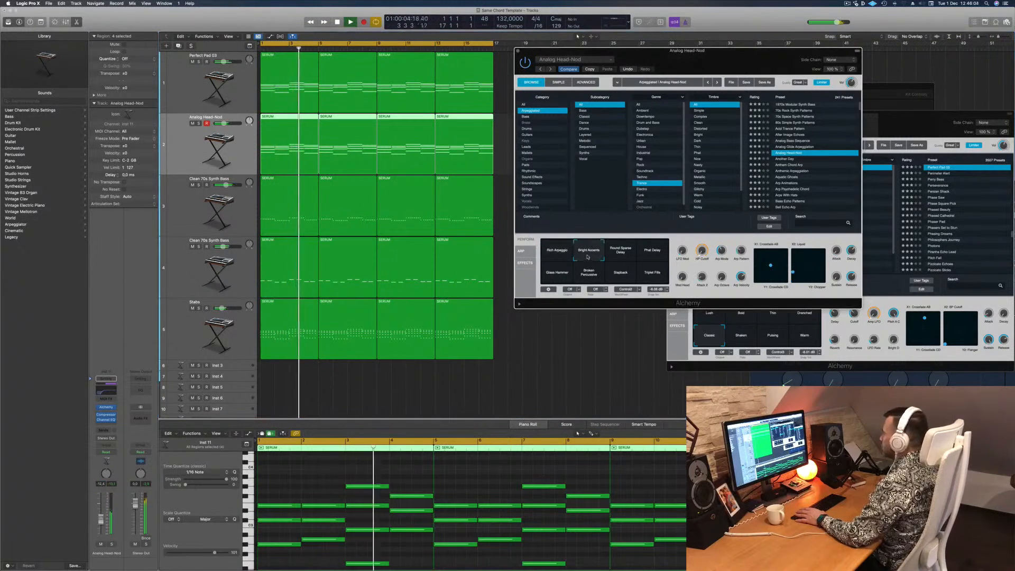
pyautogui.click(621, 256)
pyautogui.click(651, 255)
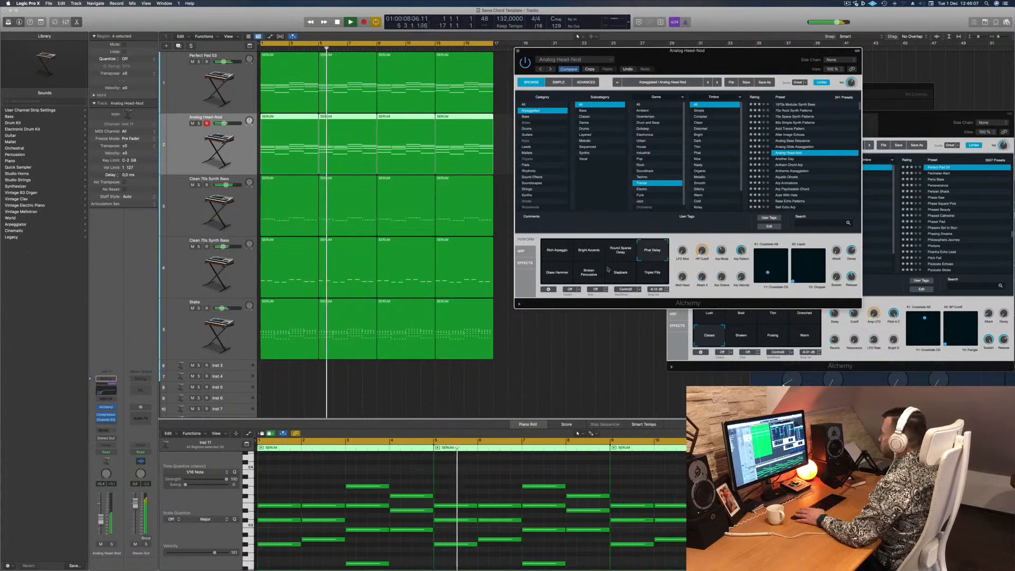
pyautogui.click(558, 272)
pyautogui.click(589, 275)
pyautogui.click(621, 275)
pyautogui.click(652, 274)
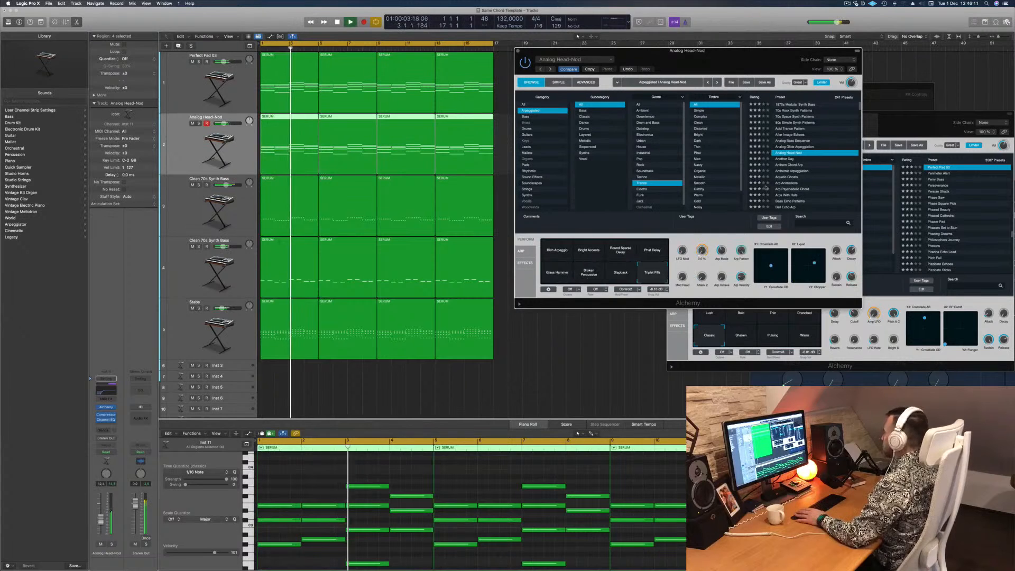
# Try the Another Day preset, replace it with Anthem Chord Arp and restart the loop.
pyautogui.click(788, 158)
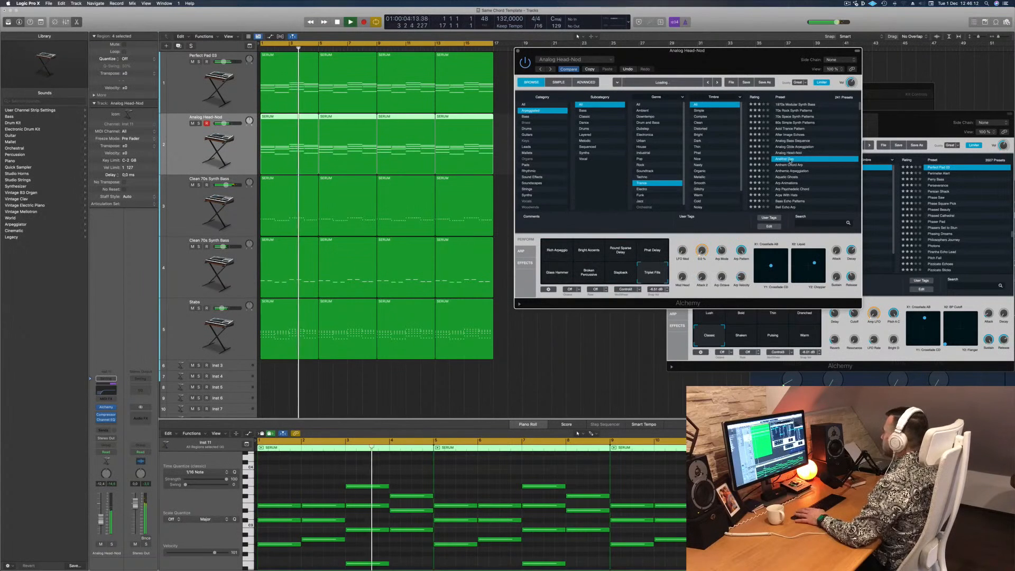
pyautogui.click(797, 165)
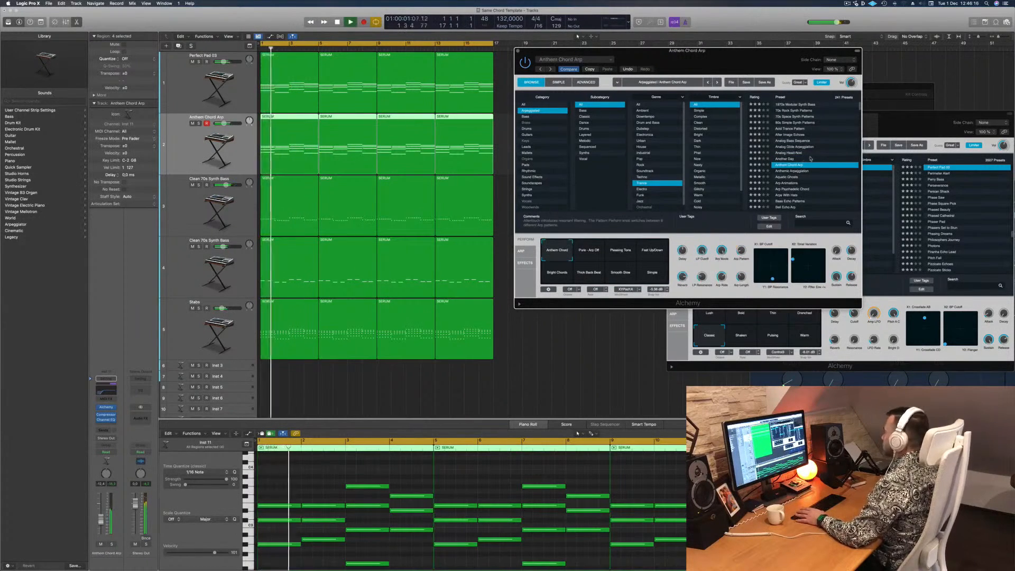
pyautogui.moveTo(705, 54); pyautogui.dragTo(724, 50)
pyautogui.press('space')
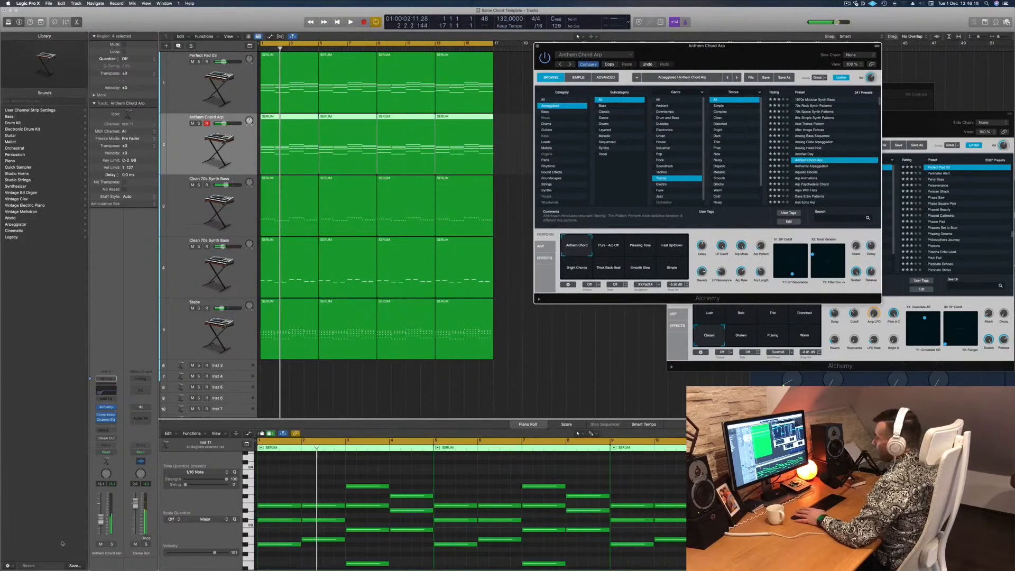
pyautogui.press('super+w')
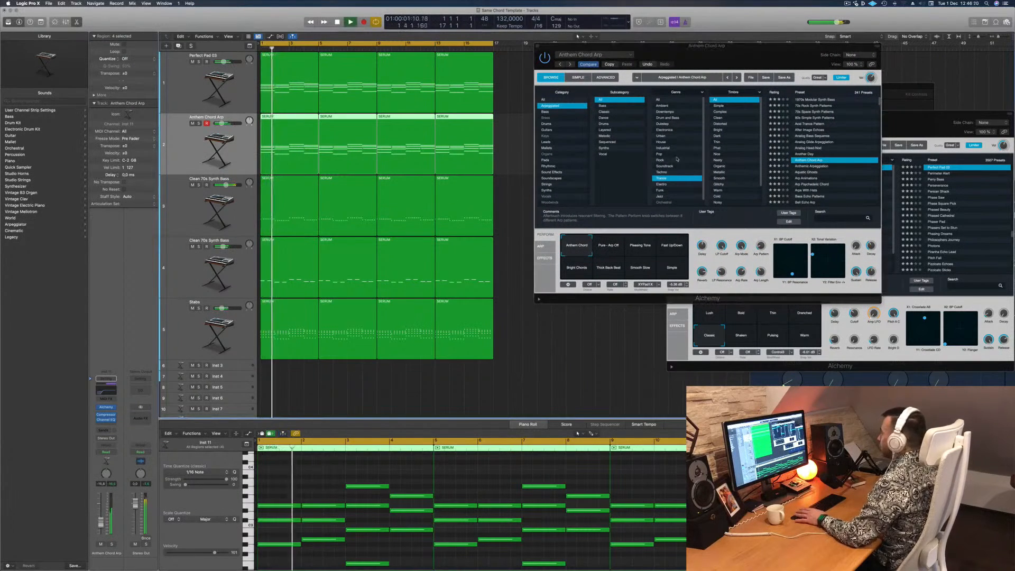
# Audition the Pure - Arp Off, Pleasing Tone and Fast Up/Down snapshots of Anthem Chord Arp and switch to Bright Chords.
pyautogui.click(610, 248)
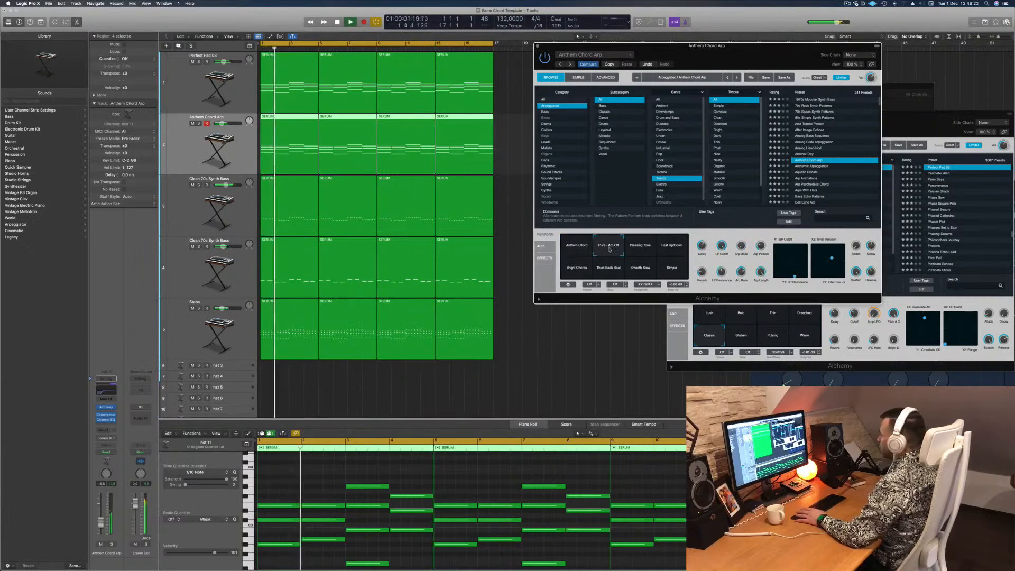
pyautogui.click(640, 252)
pyautogui.click(671, 252)
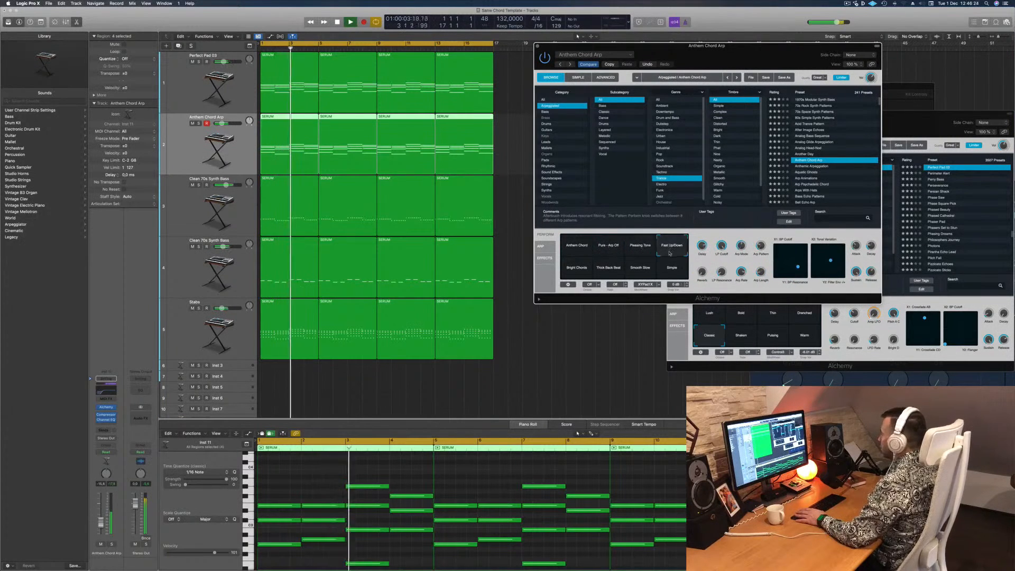
pyautogui.click(575, 273)
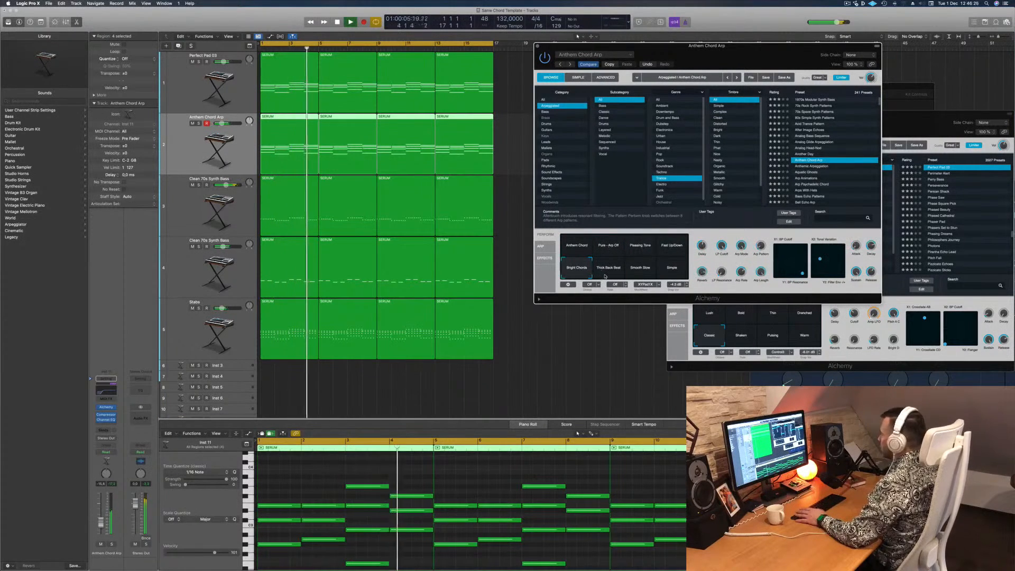
pyautogui.moveTo(784, 56); pyautogui.dragTo(712, 62)
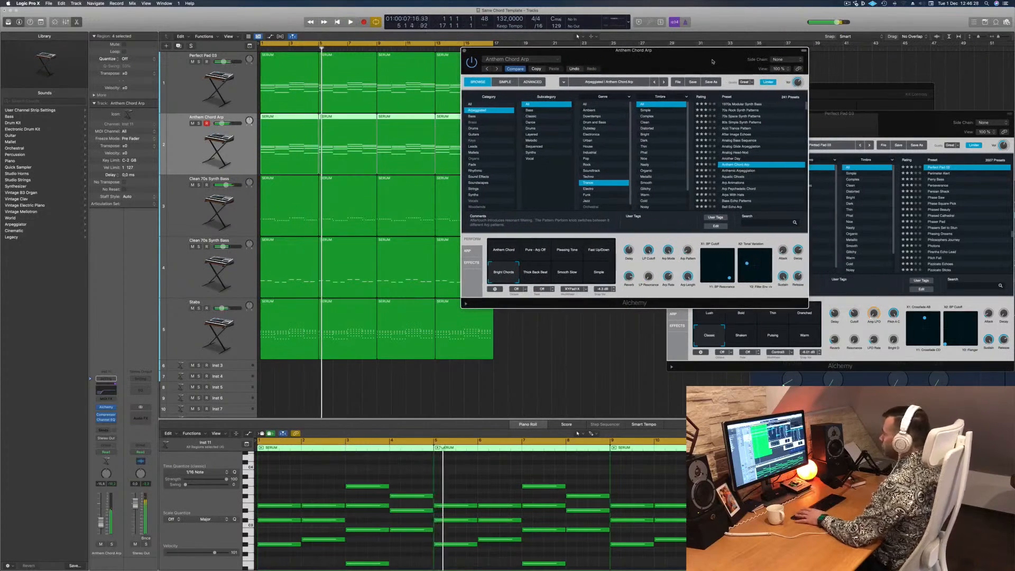
# Compare the Thick Back Beat, Smooth Slow and Simple snapshots and return to Bright Chords.
pyautogui.click(541, 274)
pyautogui.click(561, 274)
pyautogui.click(598, 272)
pyautogui.click(499, 272)
pyautogui.moveTo(678, 60); pyautogui.dragTo(647, 70)
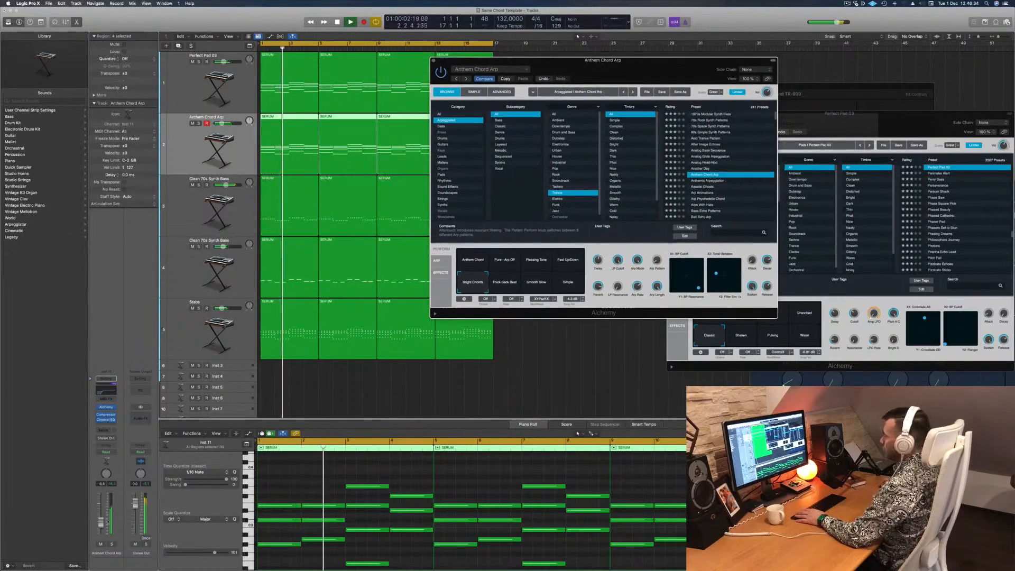
# Replay the loop from the start and adjust the Arp Pattern control of the Bright Chords sound.
pyautogui.click(581, 52)
pyautogui.press('Return')
pyautogui.press('Return')
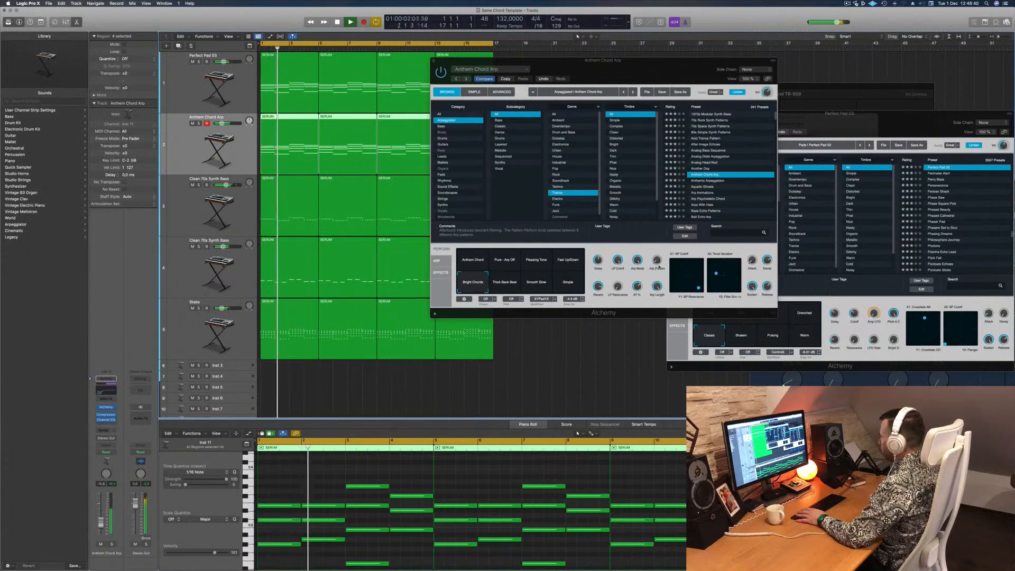
pyautogui.click(657, 263)
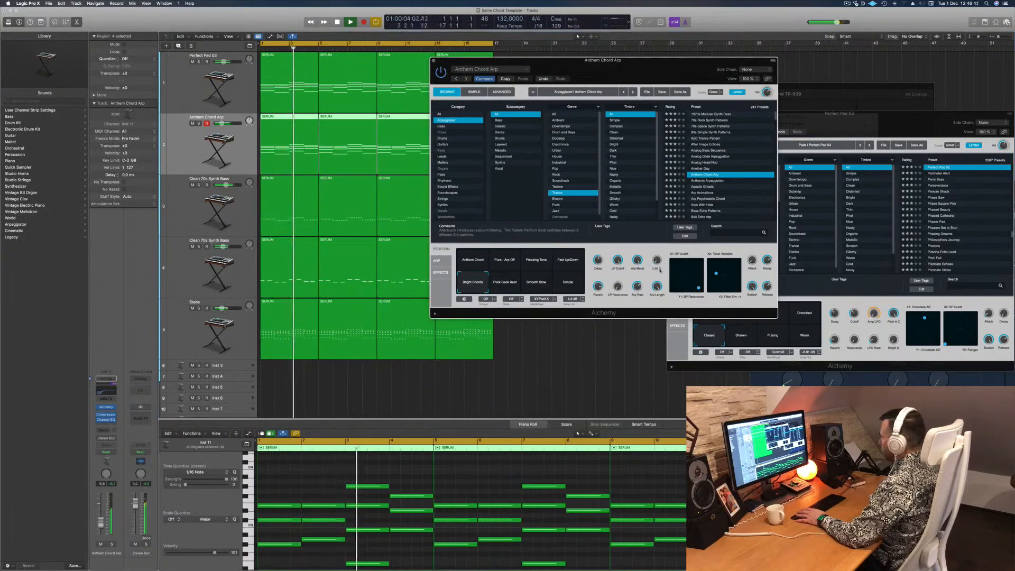
pyautogui.moveTo(634, 70); pyautogui.dragTo(629, 117)
pyautogui.press('Return')
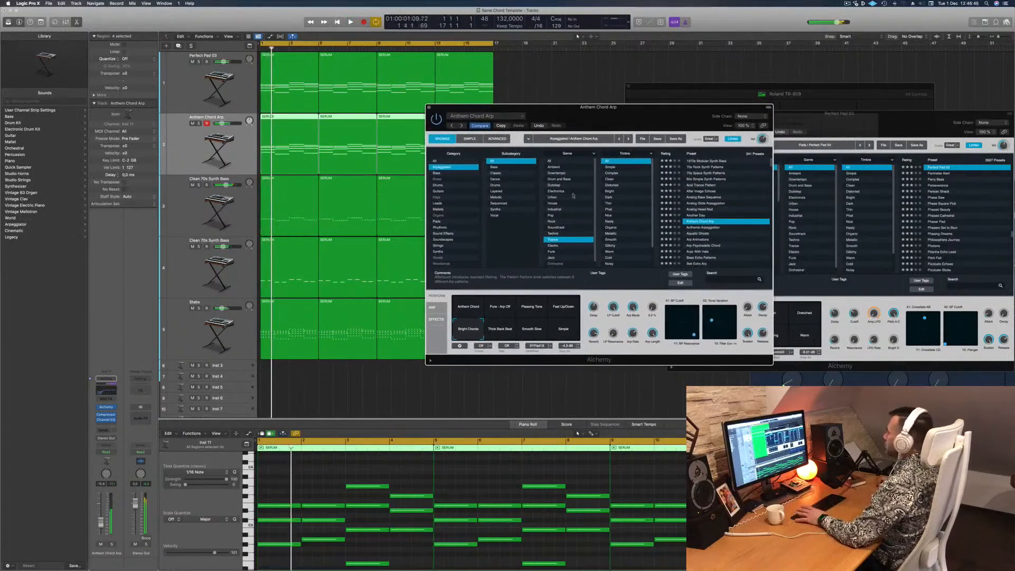
# Try different Arp Mode settings on the Bright Chords sound while replaying the loop from the start.
pyautogui.moveTo(653, 311); pyautogui.dragTo(632, 306)
pyautogui.press('Return')
pyautogui.click(633, 307)
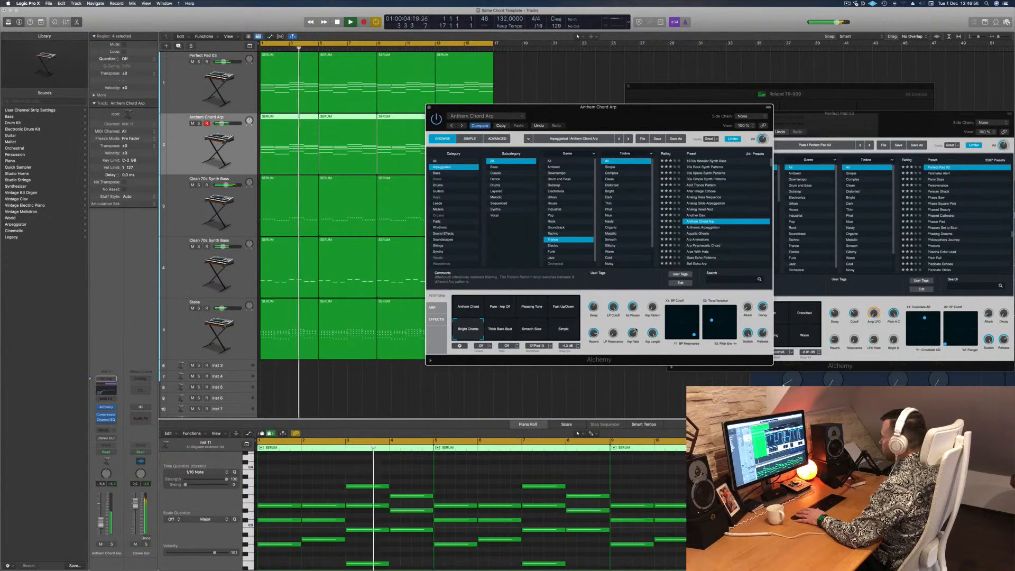
pyautogui.press('Return')
# Adjust the LP Cutoff of the Anthem Chord Arp sound and replay the loop from the start.
pyautogui.moveTo(613, 326); pyautogui.dragTo(632, 313)
pyautogui.press('Return')
pyautogui.press('Return')
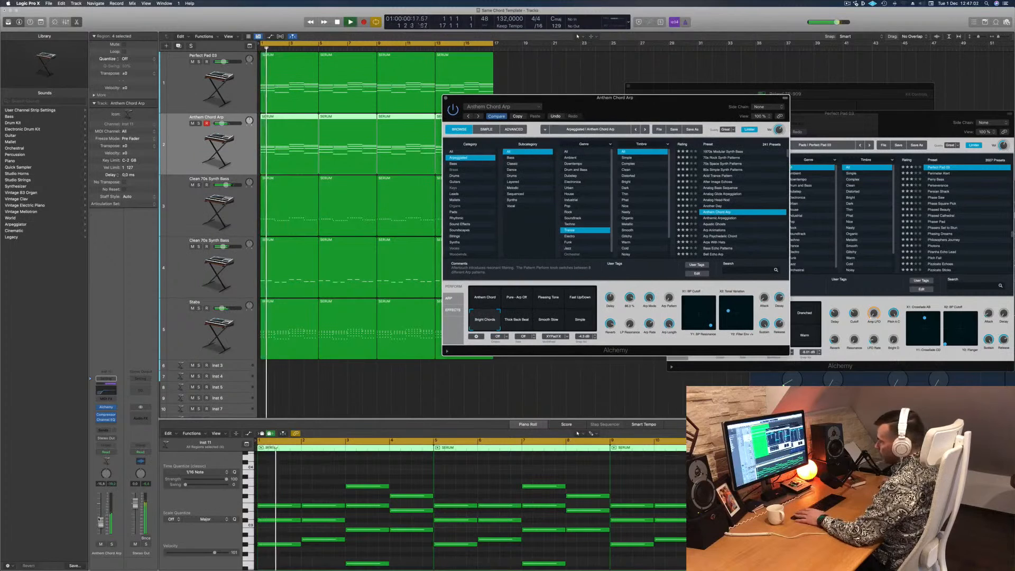
pyautogui.press('Return')
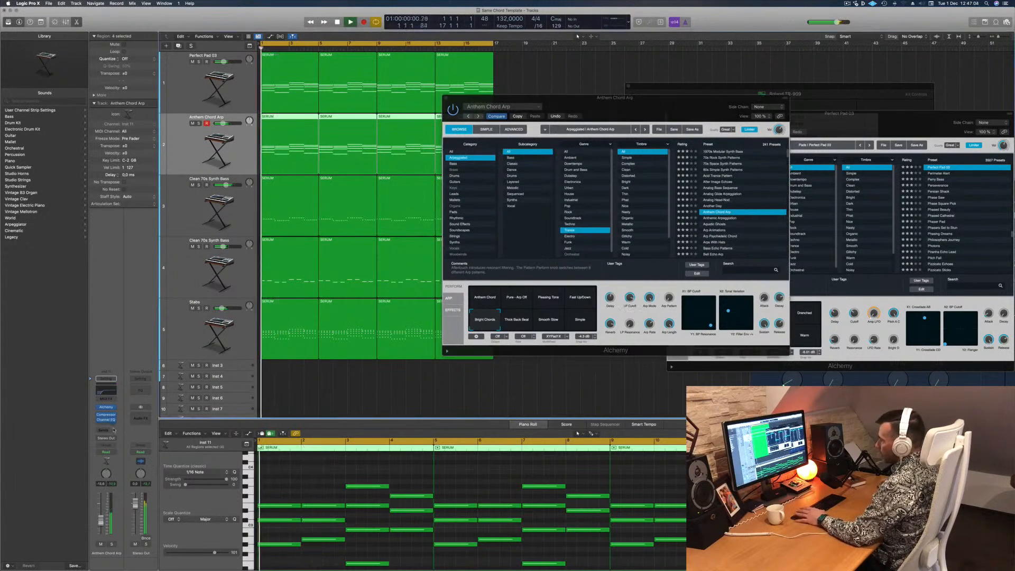
# Add a send on the Anthem Chord Arp channel, initially to Bus 11, and reroute it to Bus 1.
pyautogui.click(106, 430)
pyautogui.moveTo(118, 438)
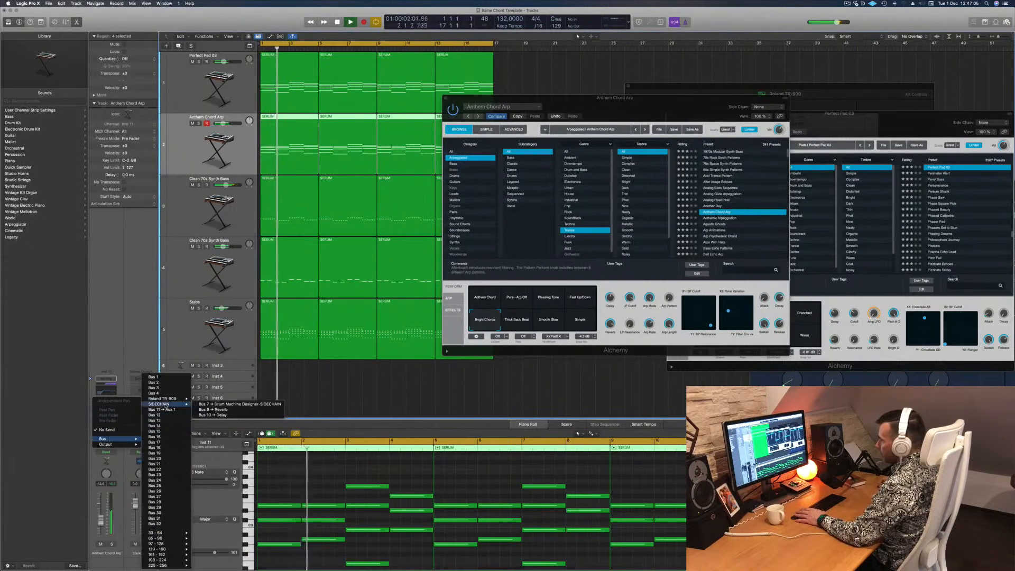
pyautogui.click(164, 410)
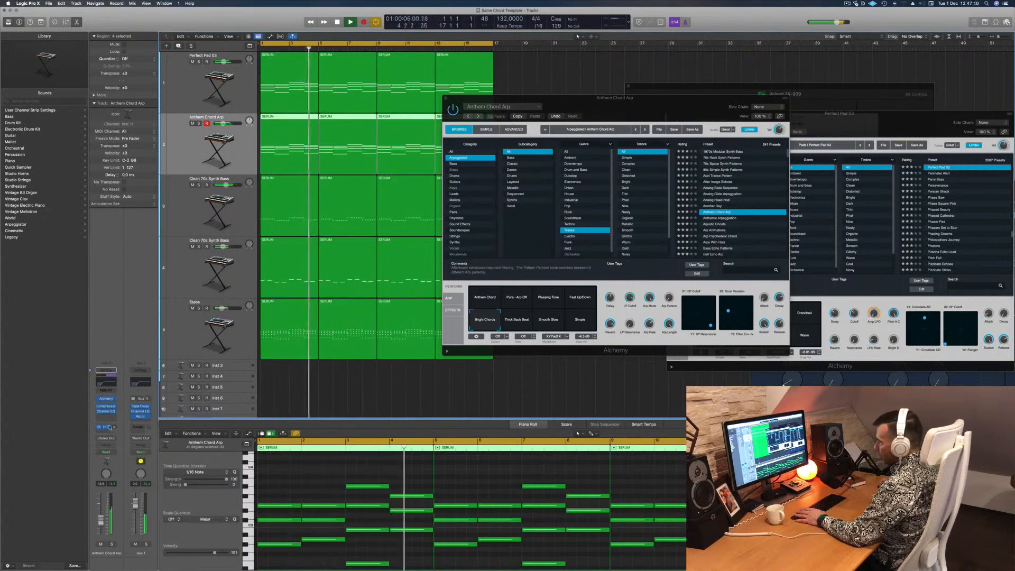
pyautogui.click(109, 427)
pyautogui.click(109, 427)
pyautogui.click(108, 428)
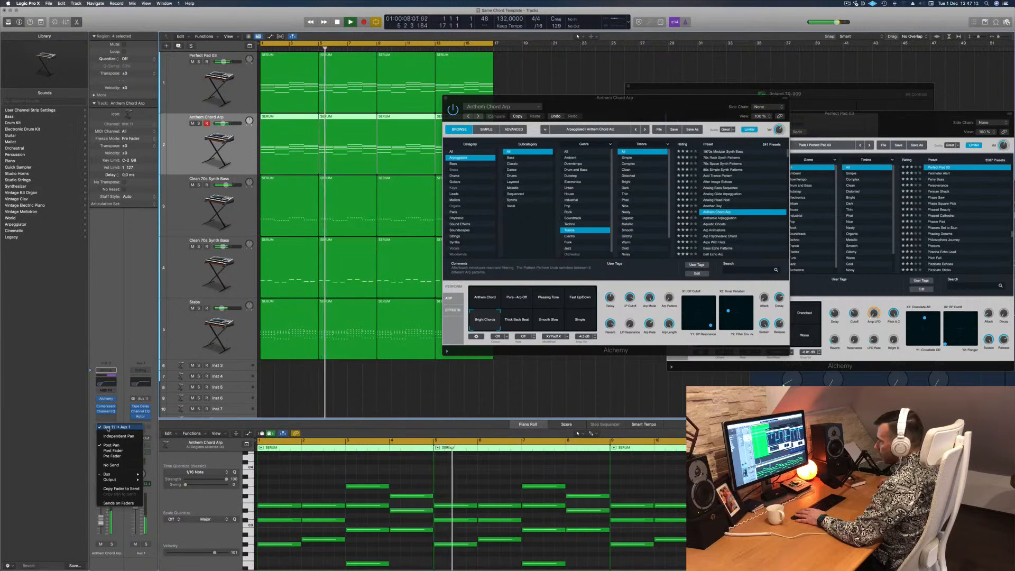
pyautogui.moveTo(114, 474)
pyautogui.click(158, 377)
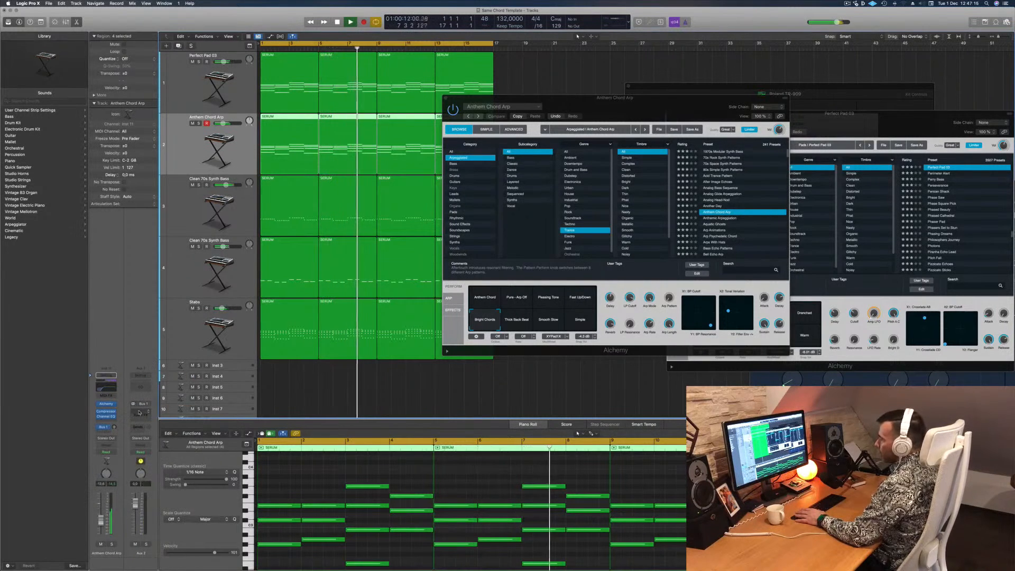
# Insert the SilverVerb reverb on the Bus 1 aux channel and load its grandiose preset.
pyautogui.click(139, 412)
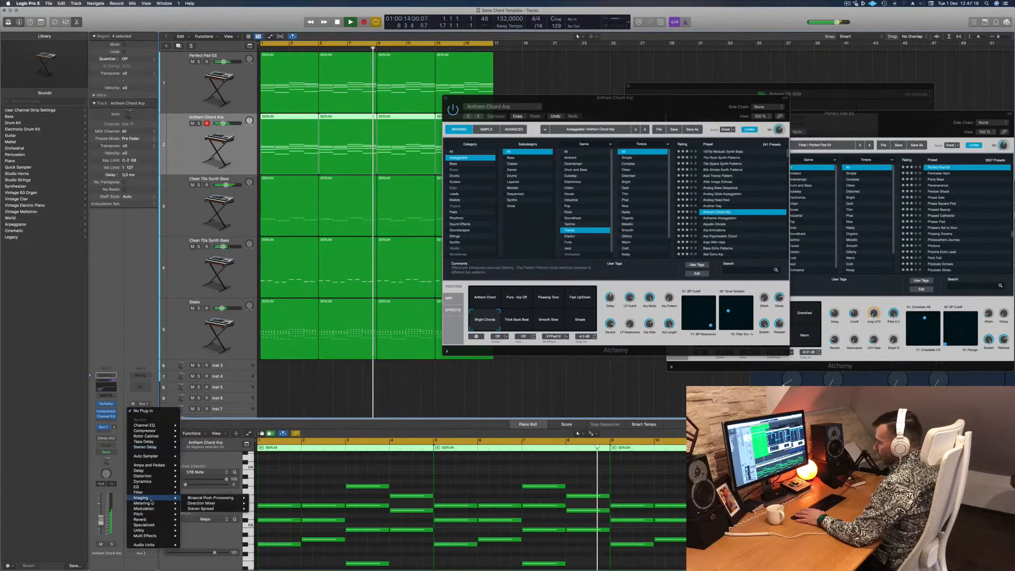
pyautogui.moveTo(141, 520)
pyautogui.moveTo(204, 524)
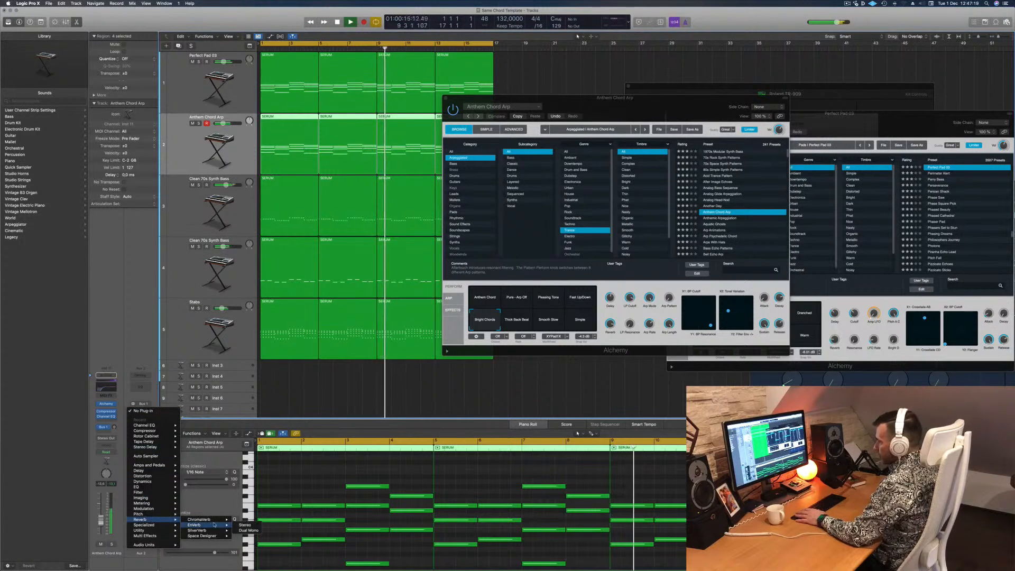
pyautogui.click(245, 530)
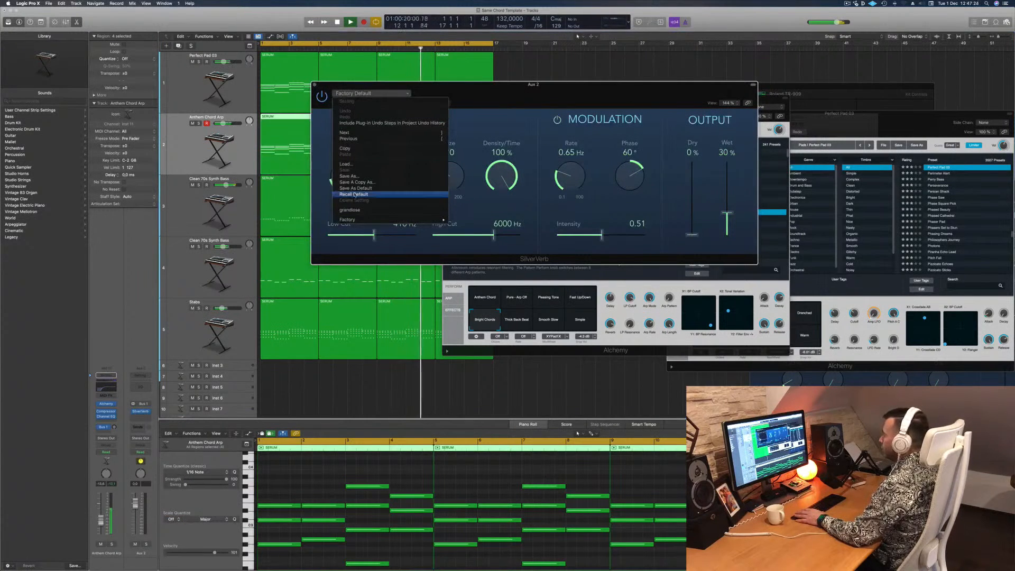
pyautogui.click(350, 210)
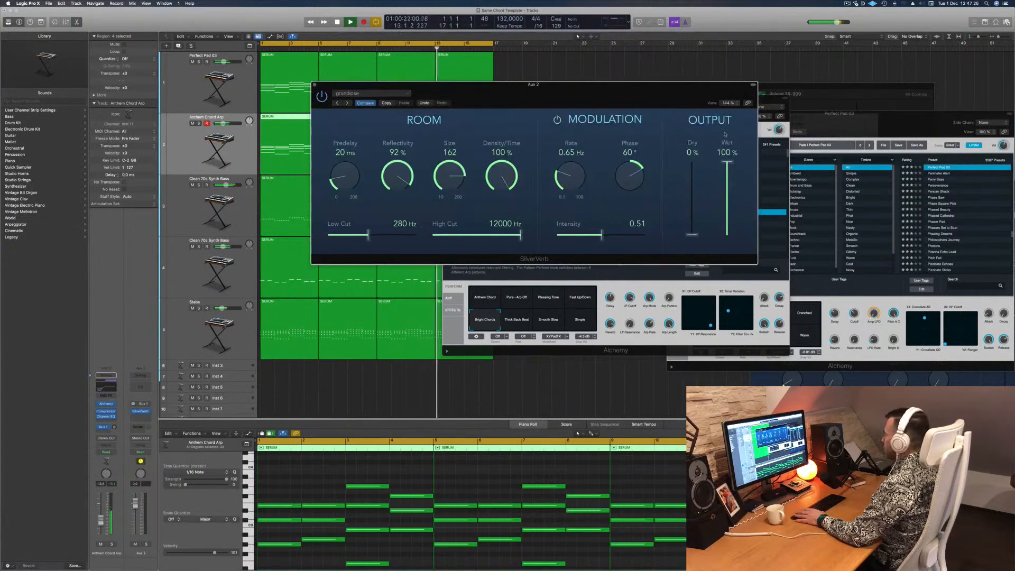
# Close the SilverVerb window, add the Anthem Chord Arp channel's Compressor to the Bus 1 aux, and resume playback.
pyautogui.click(316, 86)
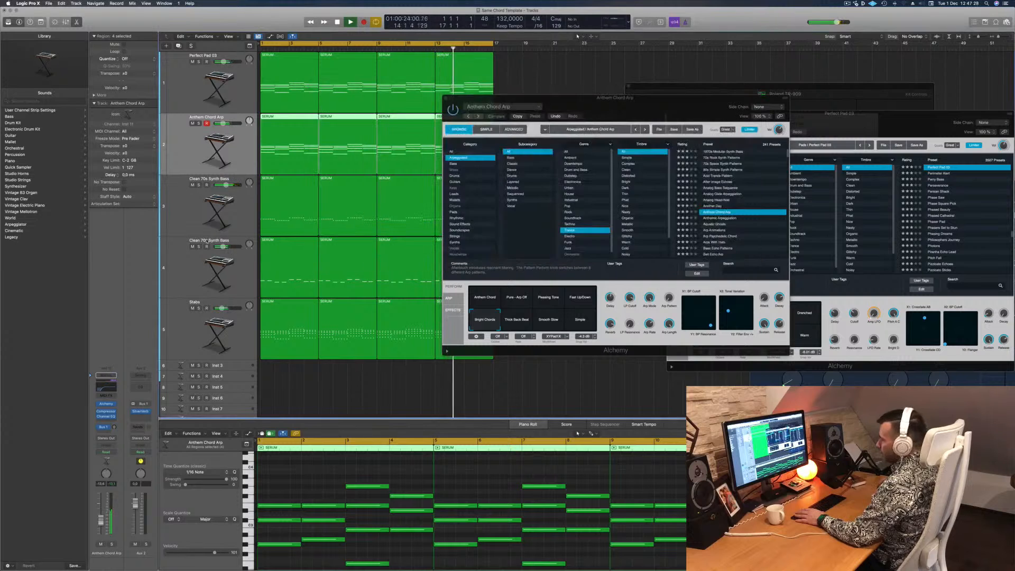
pyautogui.click(369, 377)
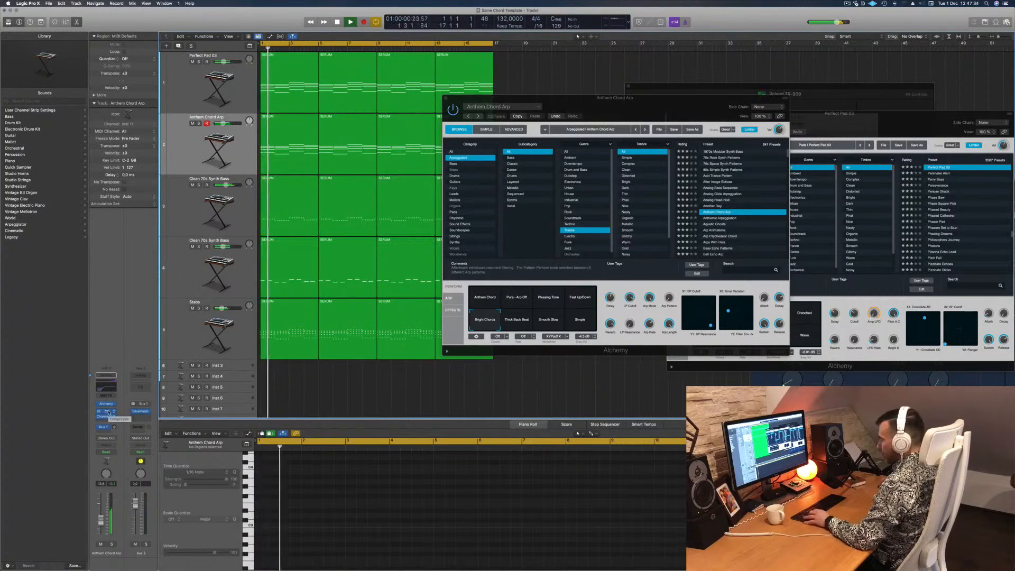
pyautogui.moveTo(109, 412); pyautogui.dragTo(140, 417)
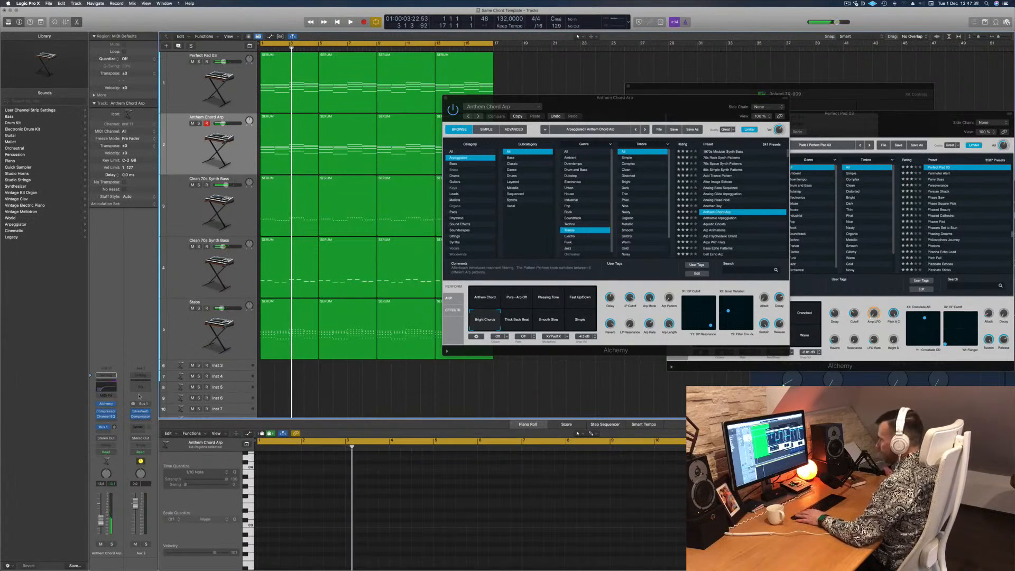
pyautogui.press('space')
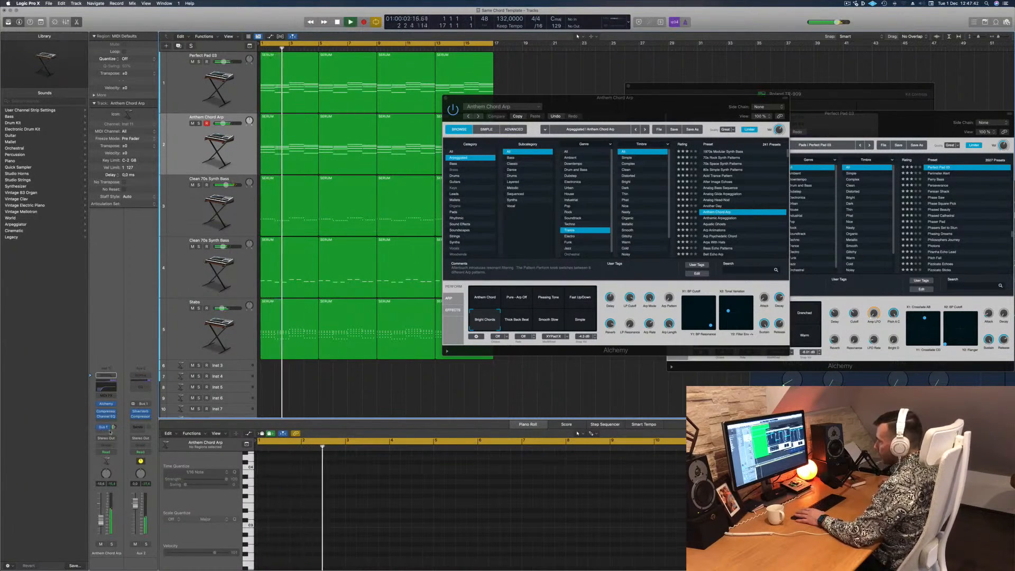
# Adjust the Bus 1 send level on the Anthem Chord Arp channel and open the aux Compressor while the loop plays.
pyautogui.moveTo(113, 427); pyautogui.dragTo(114, 428)
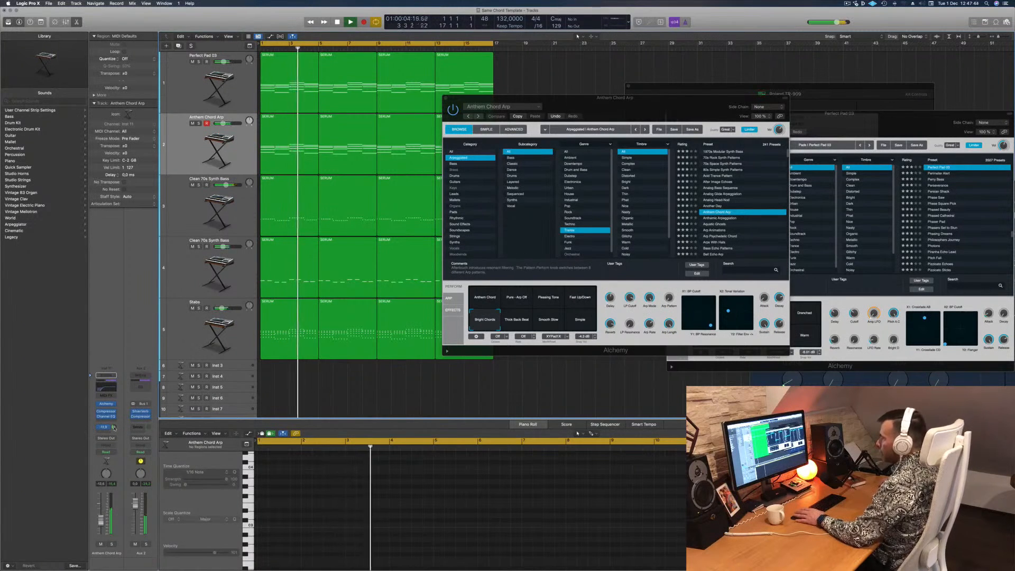
pyautogui.click(141, 416)
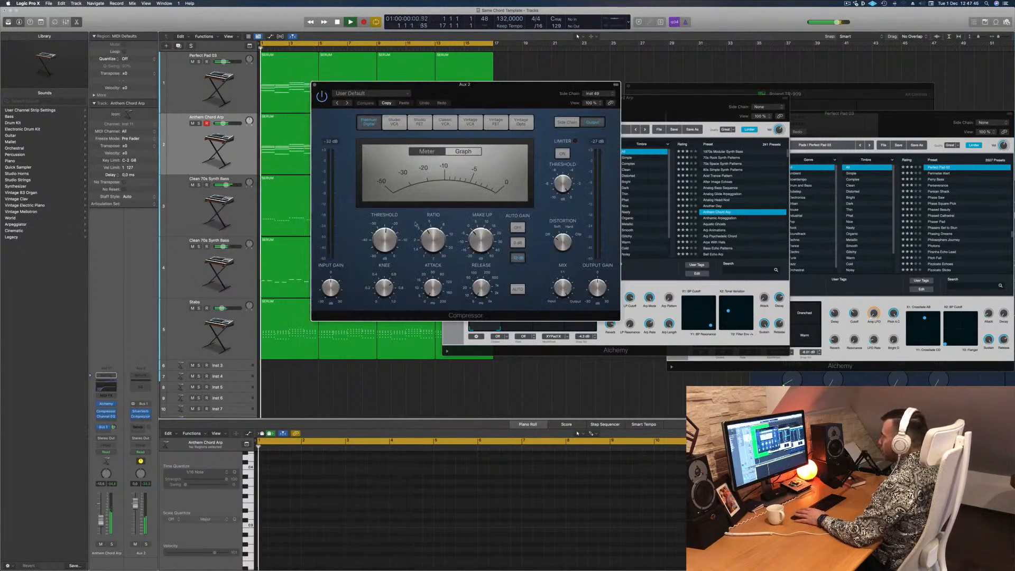
pyautogui.moveTo(529, 107); pyautogui.dragTo(571, 129)
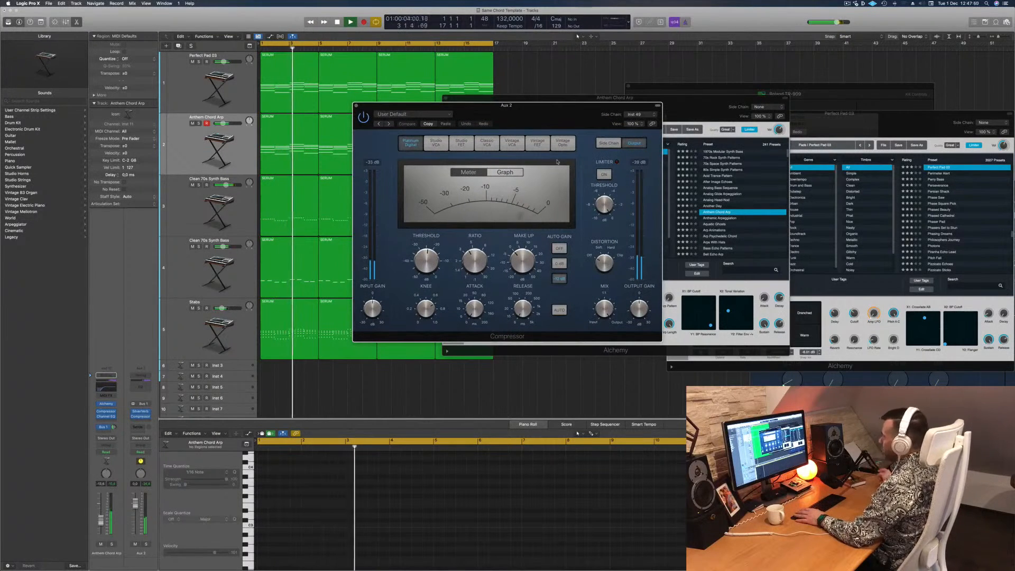
pyautogui.moveTo(552, 112)
pyautogui.mouseDown()
pyautogui.moveTo(538, 114)
pyautogui.moveTo(544, 123)
pyautogui.mouseUp()
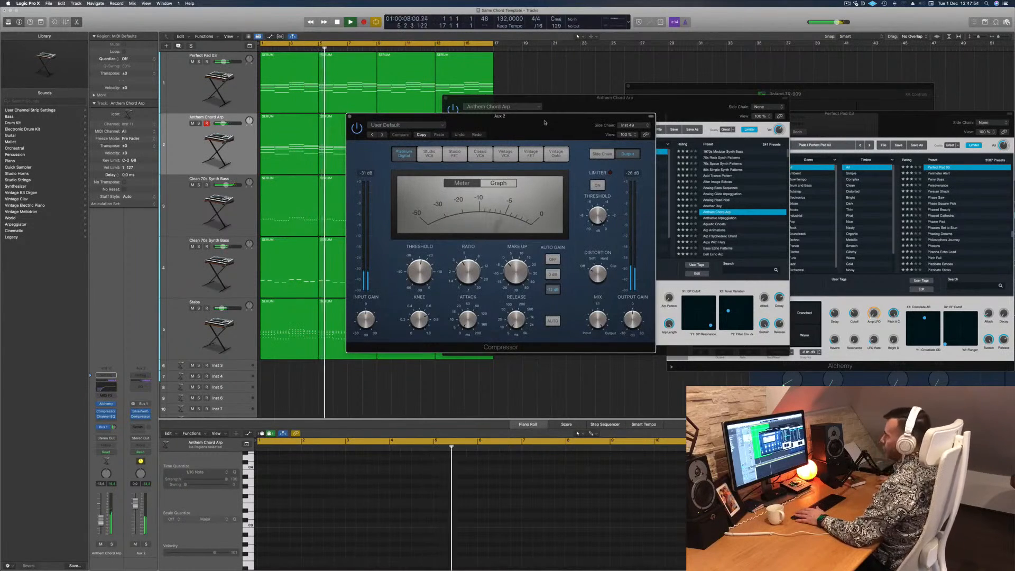
pyautogui.press('Return')
# Add a Channel EQ to the aux channel with a low cut at 216 Hz and 12 dB/Oct.
pyautogui.click(140, 387)
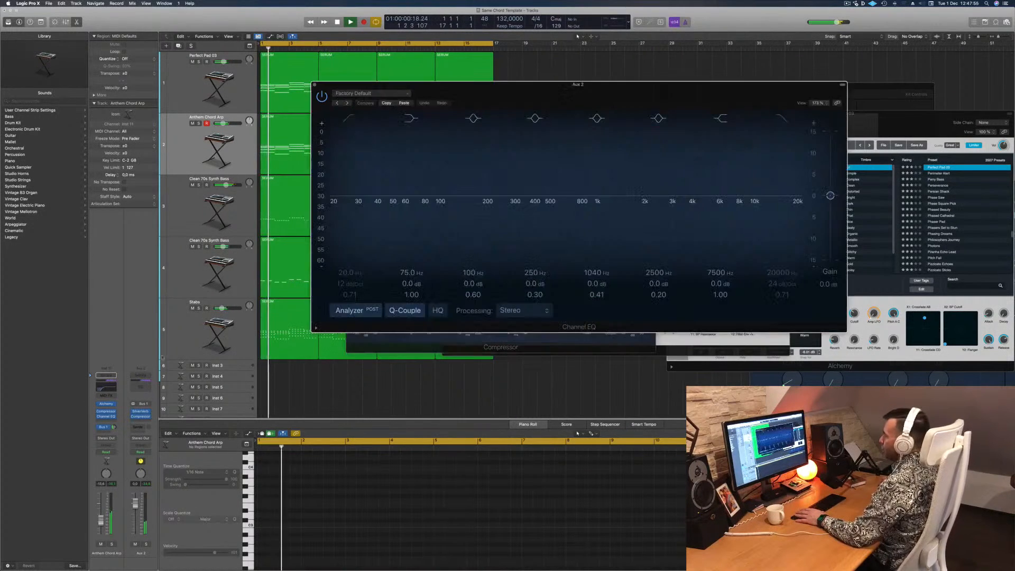
pyautogui.click(351, 115)
pyautogui.moveTo(360, 159); pyautogui.dragTo(505, 159)
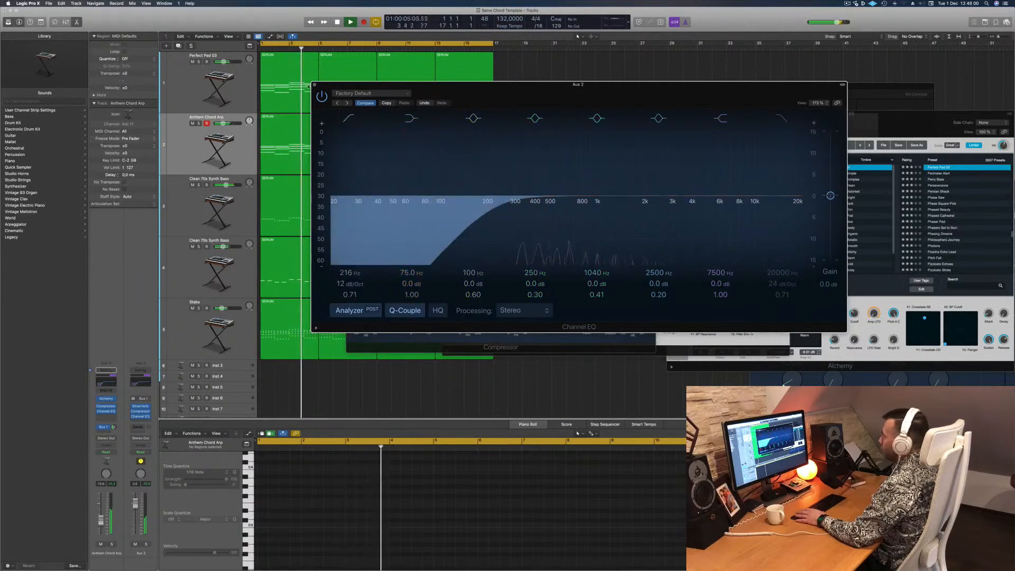
pyautogui.press('super+w')
# Close the aux Compressor, set the Anthem Chord Arp's LP Cutoff to 100%, and replay the loop from the start.
pyautogui.moveTo(556, 129); pyautogui.dragTo(491, 203)
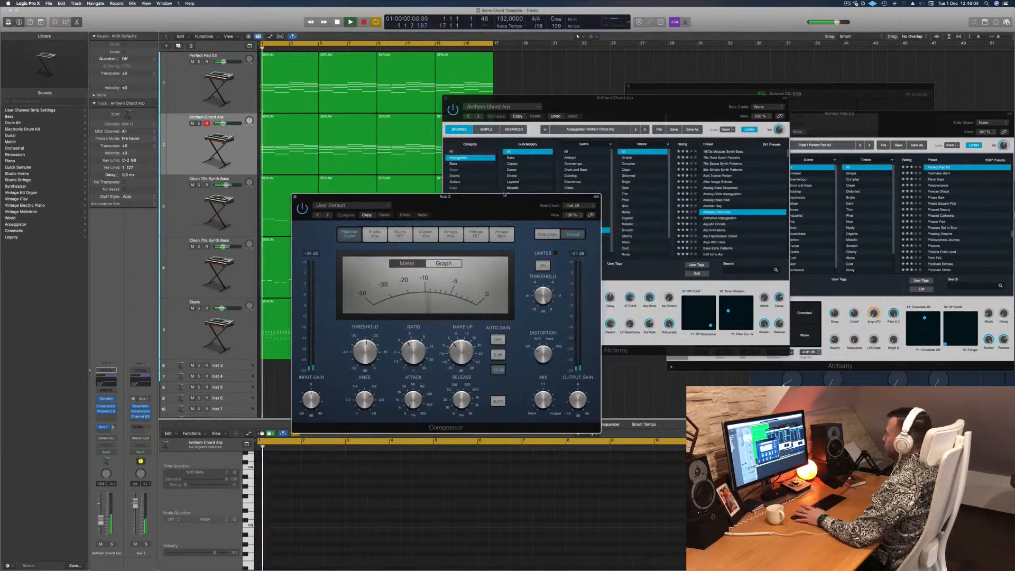
pyautogui.moveTo(631, 107); pyautogui.dragTo(720, 106)
pyautogui.moveTo(529, 196); pyautogui.dragTo(792, 200)
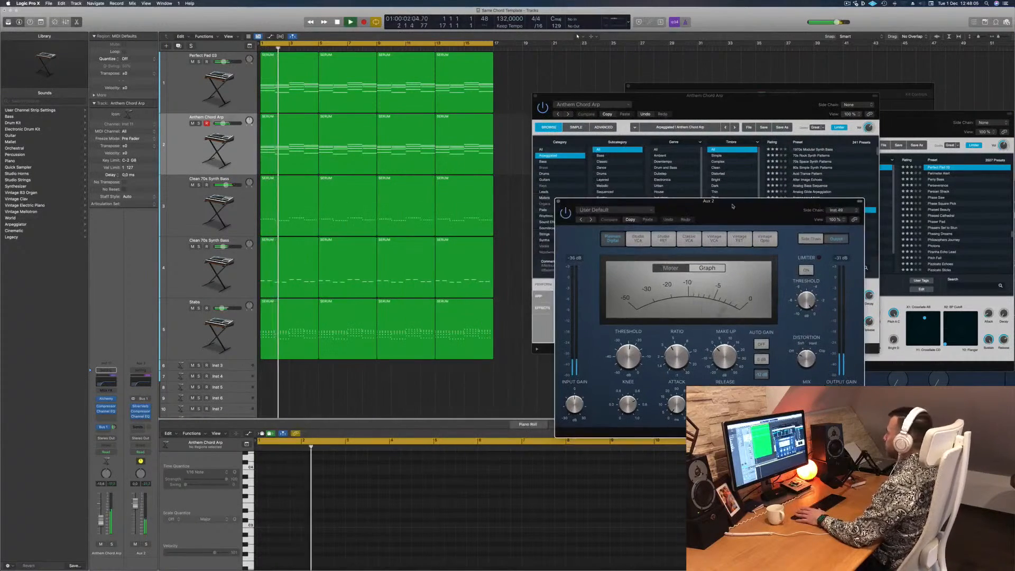
pyautogui.click(557, 202)
pyautogui.moveTo(642, 99); pyautogui.dragTo(607, 103)
pyautogui.press('Return')
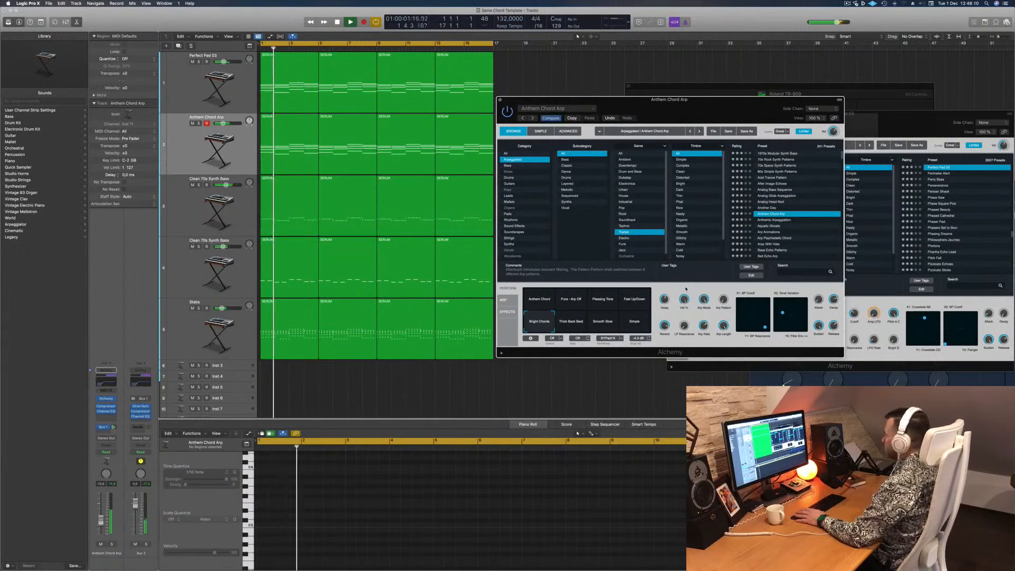
pyautogui.press('Return')
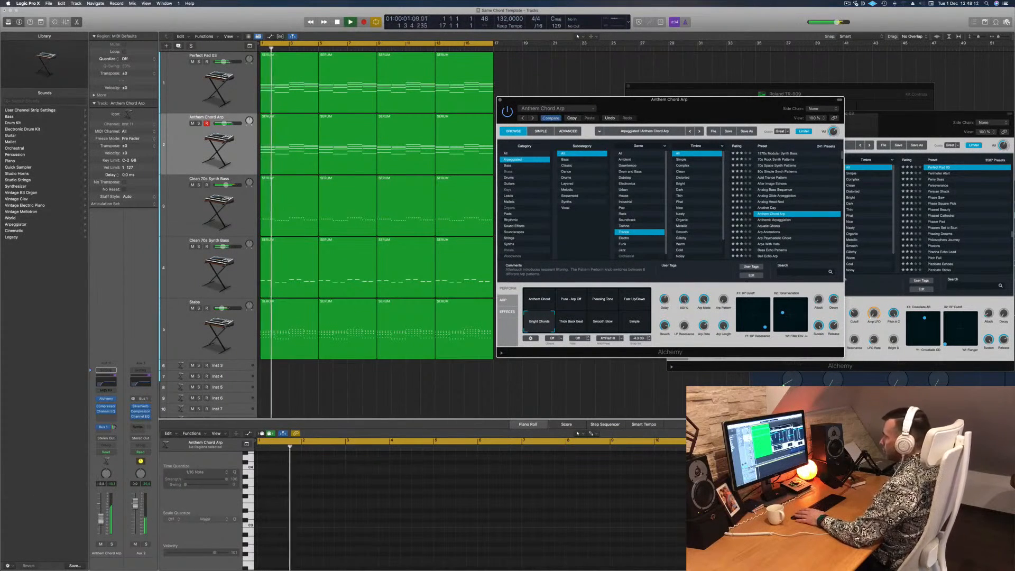
# Readjust the Anthem Chord Arp channel's Bus 1 send level and move its Alchemy window clear of the regions.
pyautogui.click(624, 388)
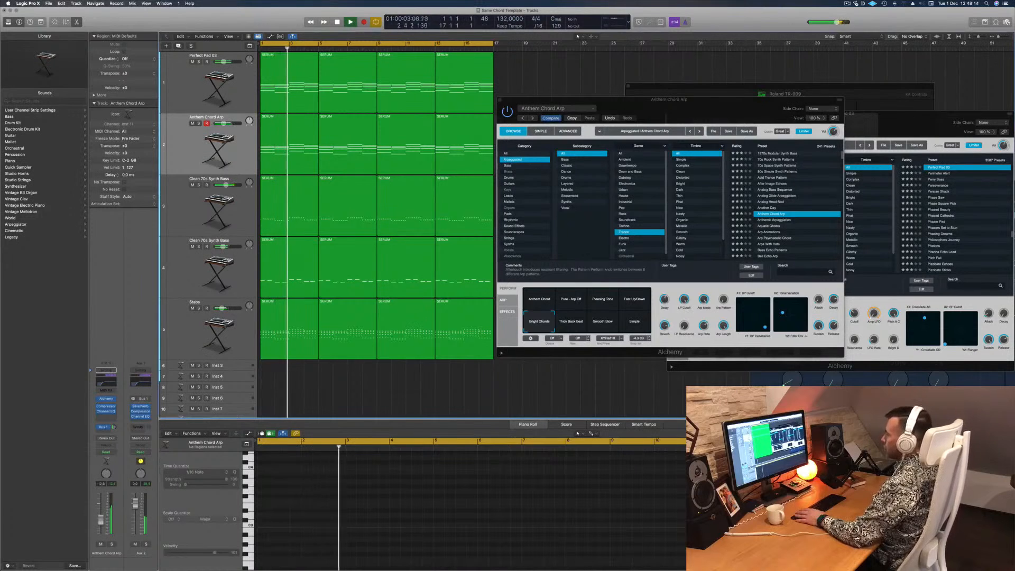
pyautogui.moveTo(675, 113); pyautogui.dragTo(638, 135)
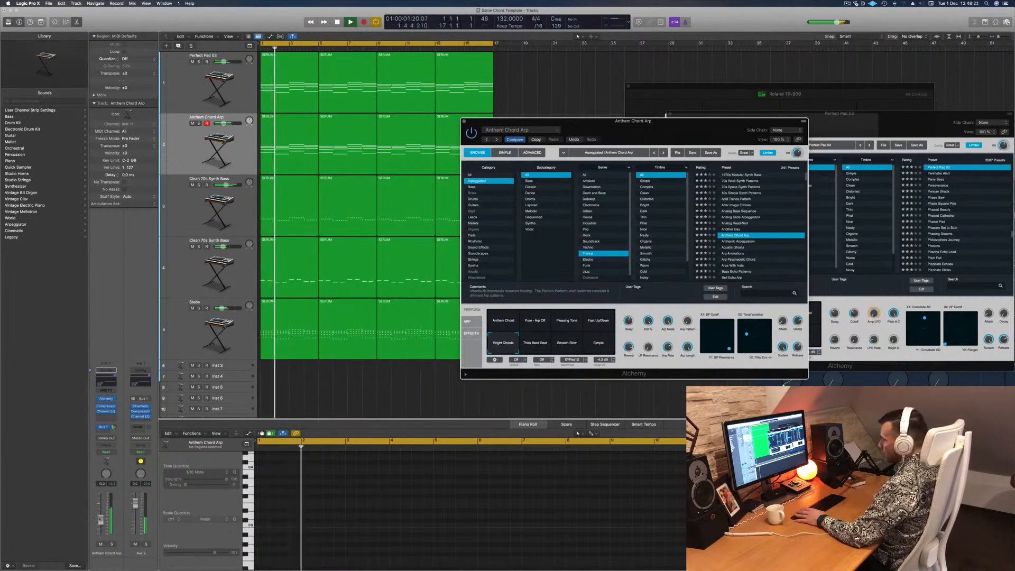
pyautogui.click(114, 426)
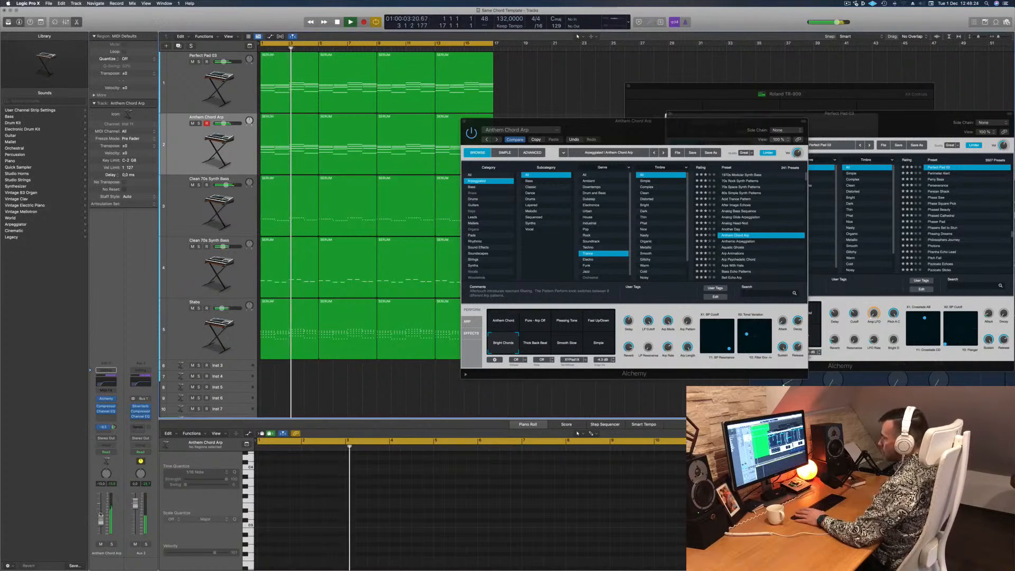
pyautogui.moveTo(625, 126); pyautogui.dragTo(706, 105)
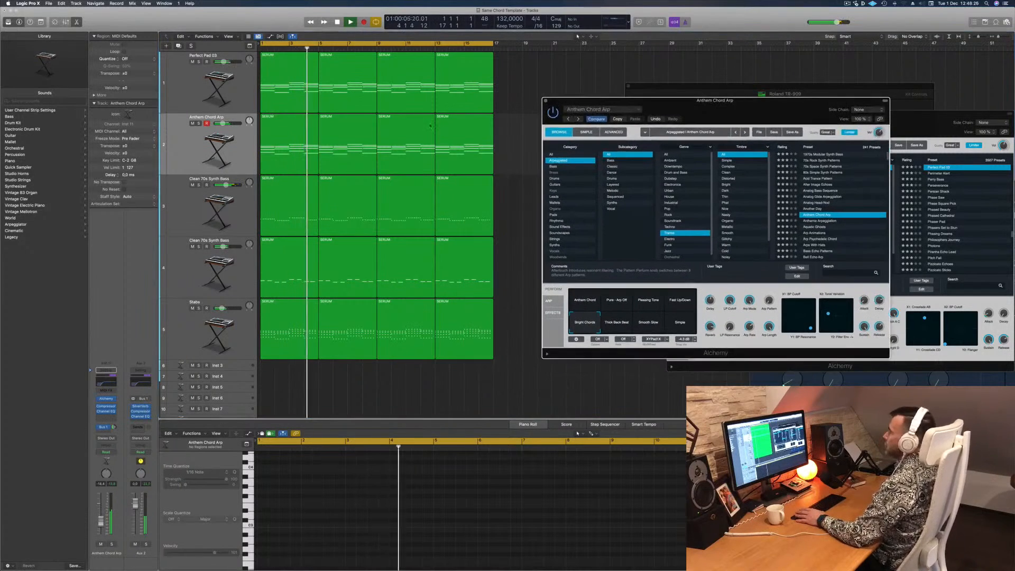
# Duplicate the Anthem Chord Arp track with its settings as an empty track and replay the loop from the start.
pyautogui.click(185, 155)
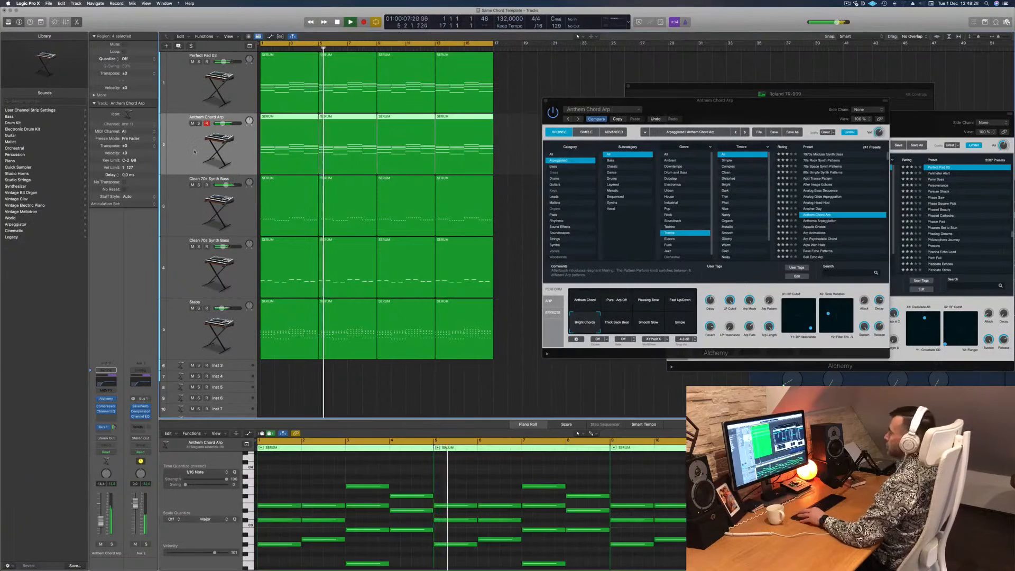
pyautogui.press('super+Up')
pyautogui.press('Return')
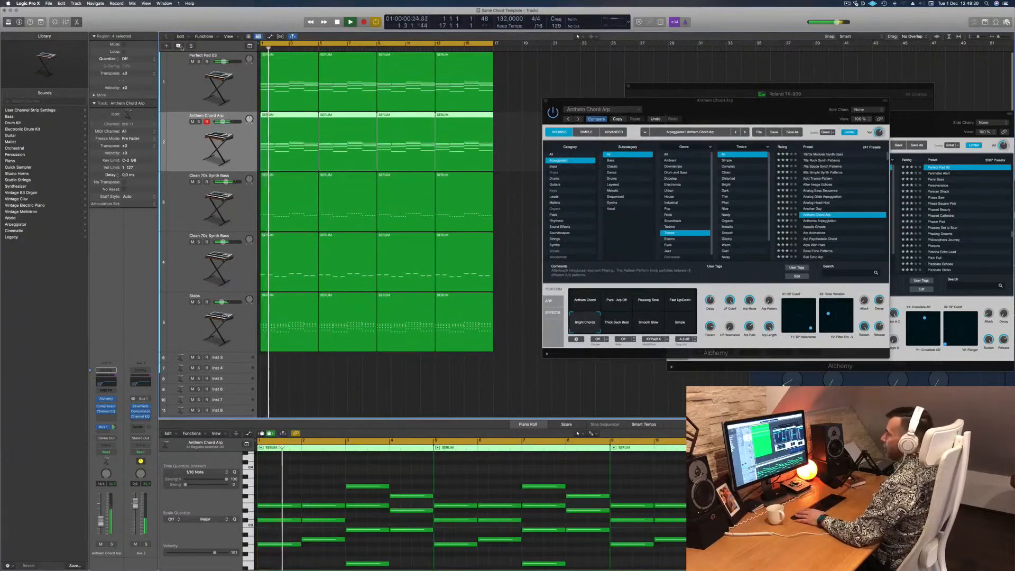
pyautogui.press('super+d')
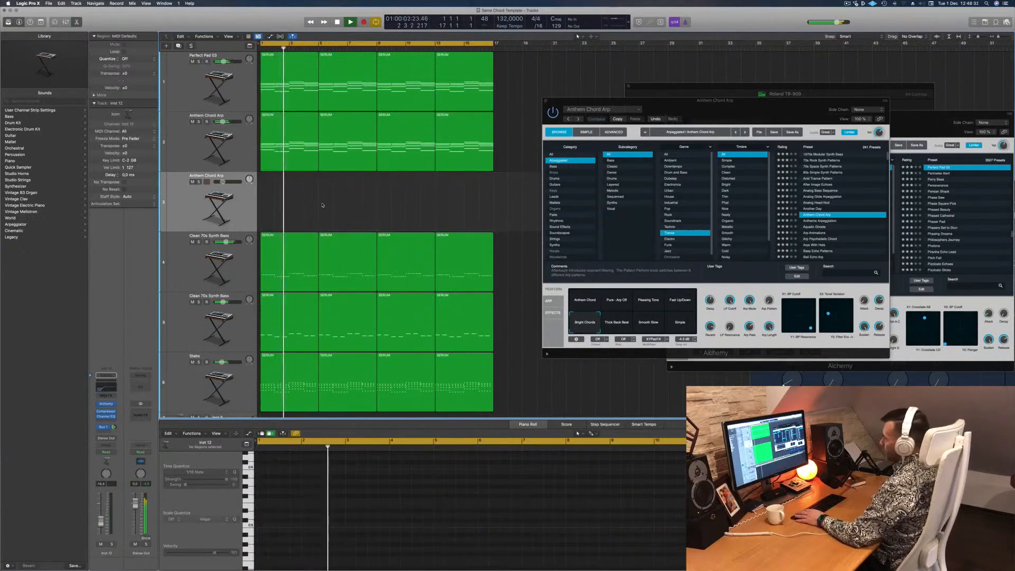
pyautogui.press('Return')
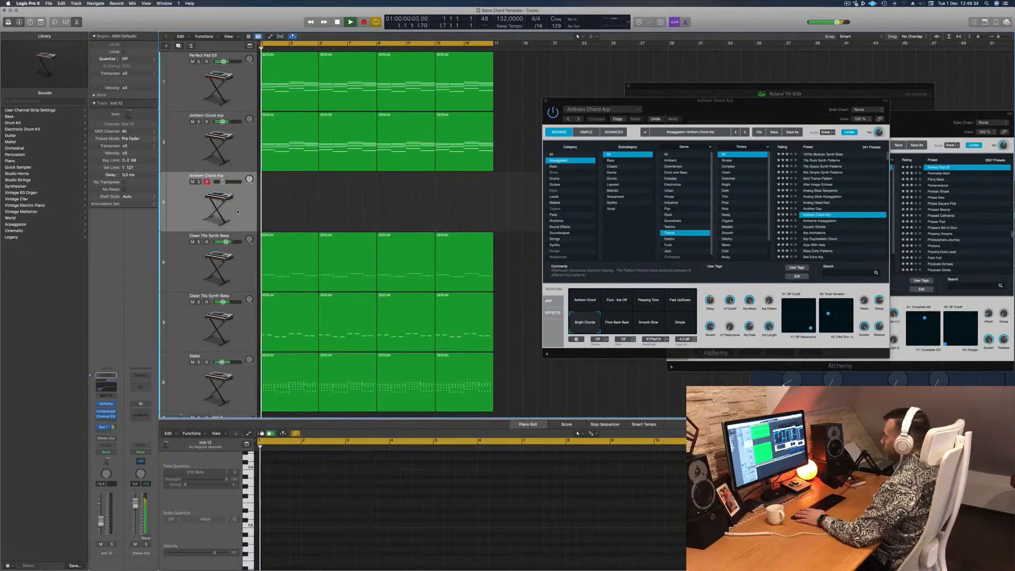
pyautogui.press('Return')
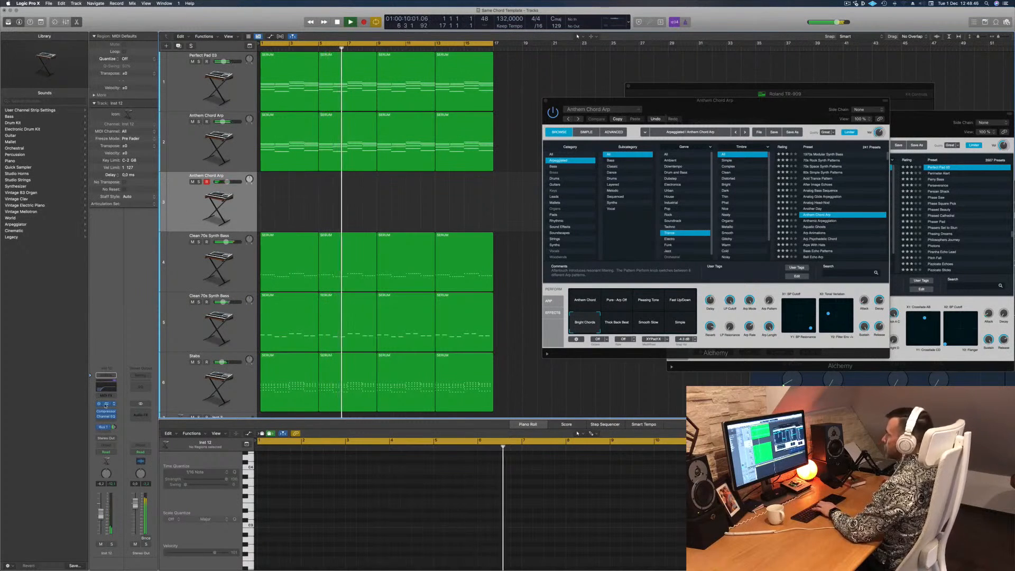
# Load the Brain Drain preset from the Leads category in the duplicated track's Alchemy.
pyautogui.moveTo(544, 94); pyautogui.dragTo(710, 140)
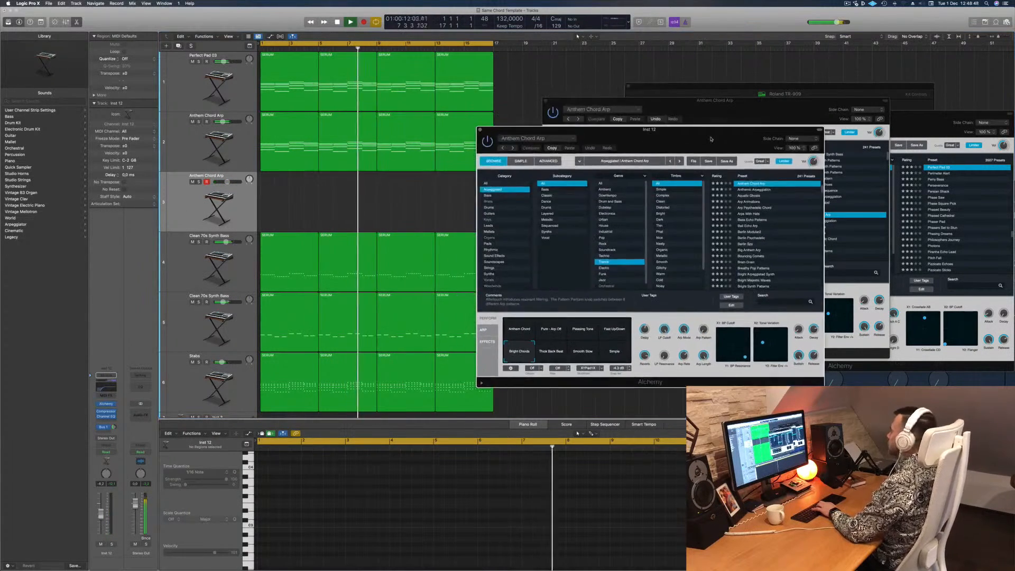
pyautogui.click(489, 226)
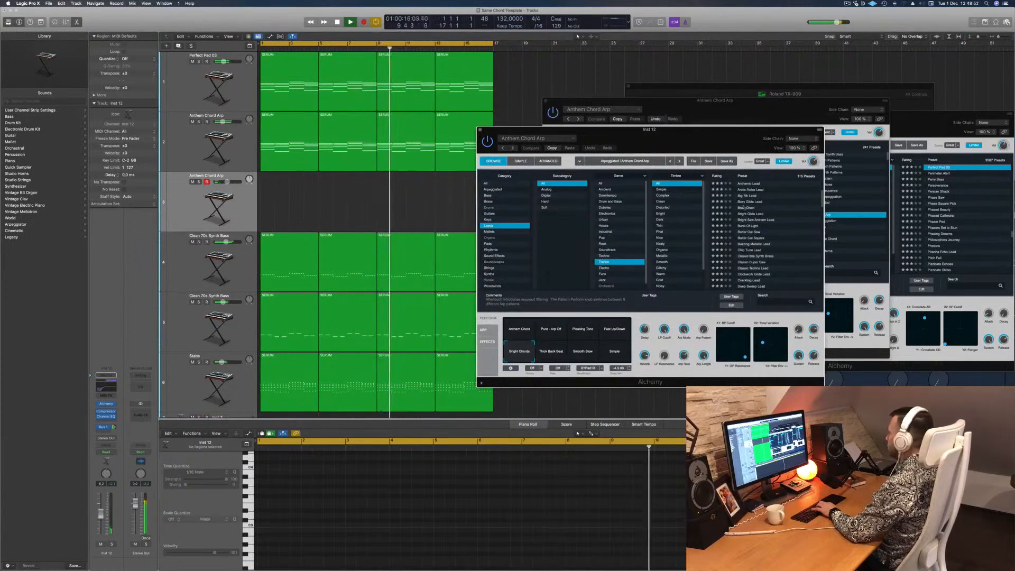
pyautogui.click(740, 207)
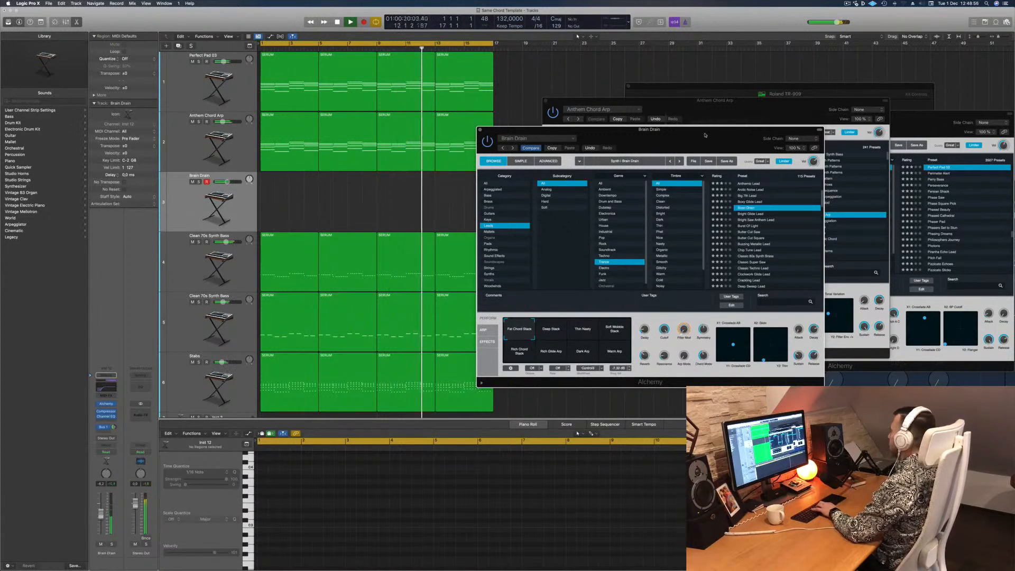
# Close the Anthem Chord Arp and Perfect Pad 03 Alchemy windows and move the Drum Machine Designer window aside.
pyautogui.moveTo(704, 134); pyautogui.dragTo(645, 174)
pyautogui.moveTo(629, 103); pyautogui.dragTo(553, 97)
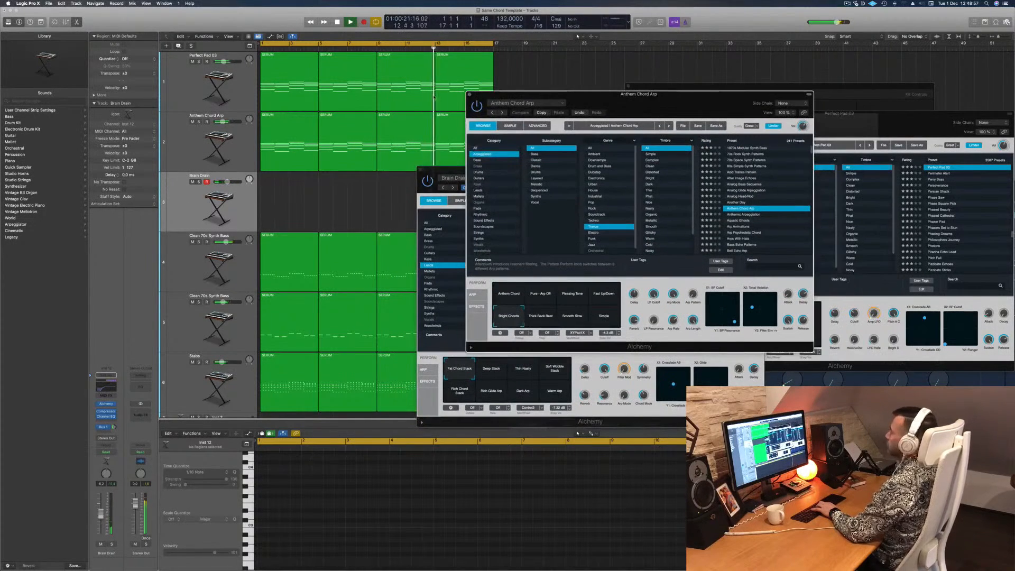
pyautogui.click(469, 94)
pyautogui.click(772, 112)
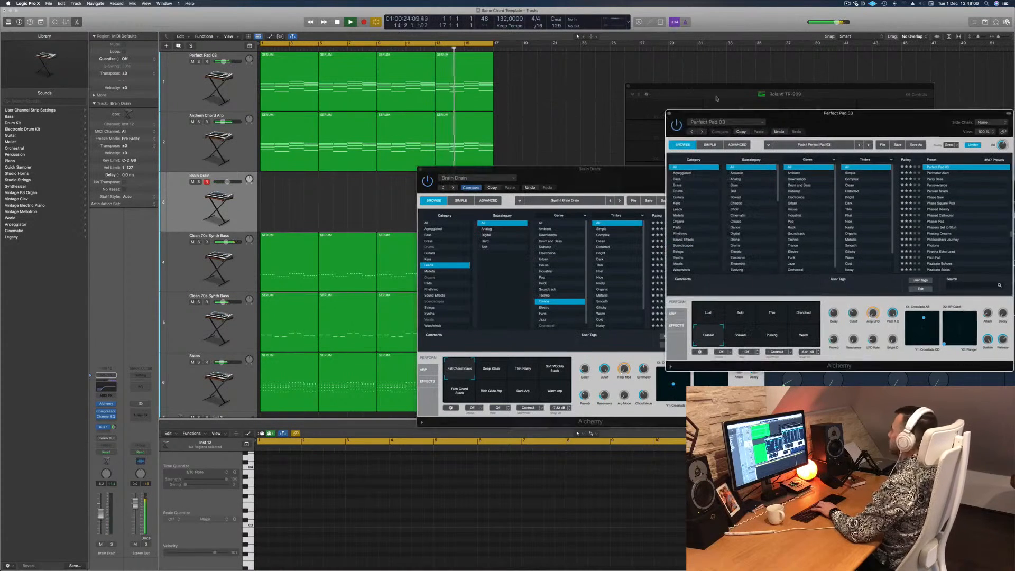
pyautogui.click(669, 114)
pyautogui.moveTo(687, 86); pyautogui.dragTo(479, 11)
# Shift the Musical Typing range up an octave and close the Drum Machine Designer window, keeping Brain Drain's Alchemy window in view.
pyautogui.click(846, 117)
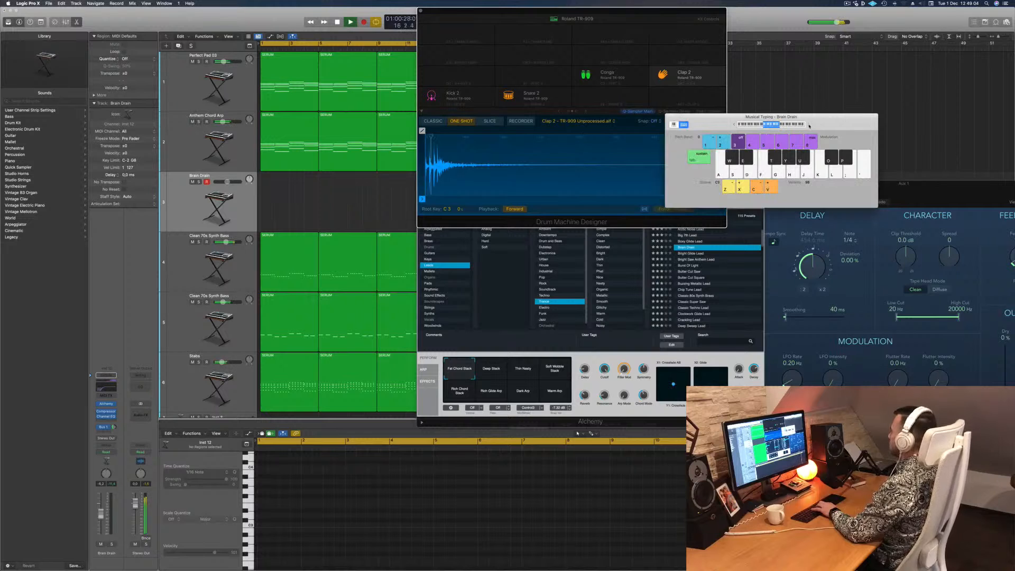
pyautogui.click(809, 124)
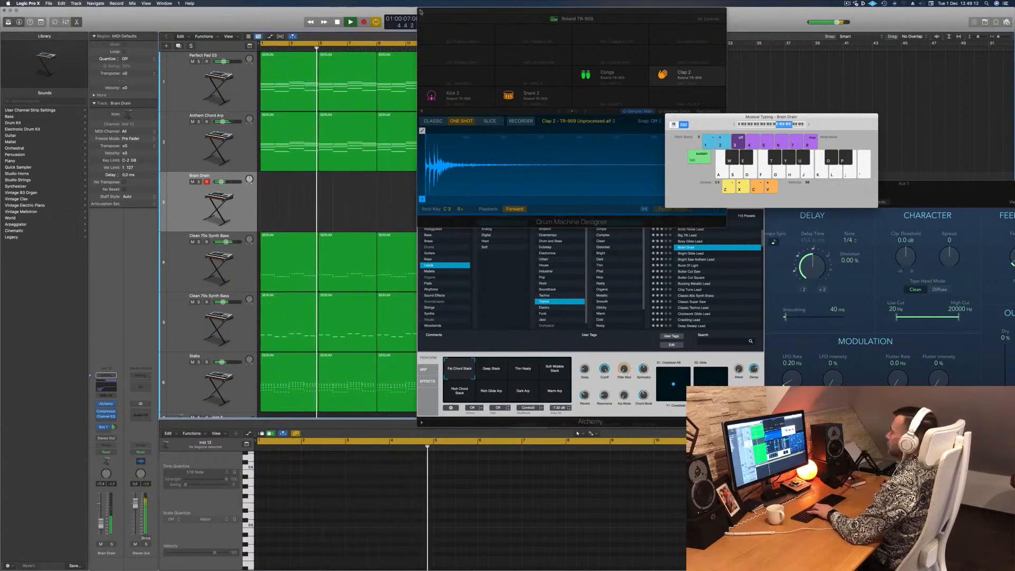
pyautogui.click(564, 173)
pyautogui.press('super+w')
pyautogui.moveTo(564, 171); pyautogui.dragTo(583, 93)
pyautogui.click(251, 134)
pyautogui.press('h')
pyautogui.moveTo(643, 100); pyautogui.dragTo(650, 153)
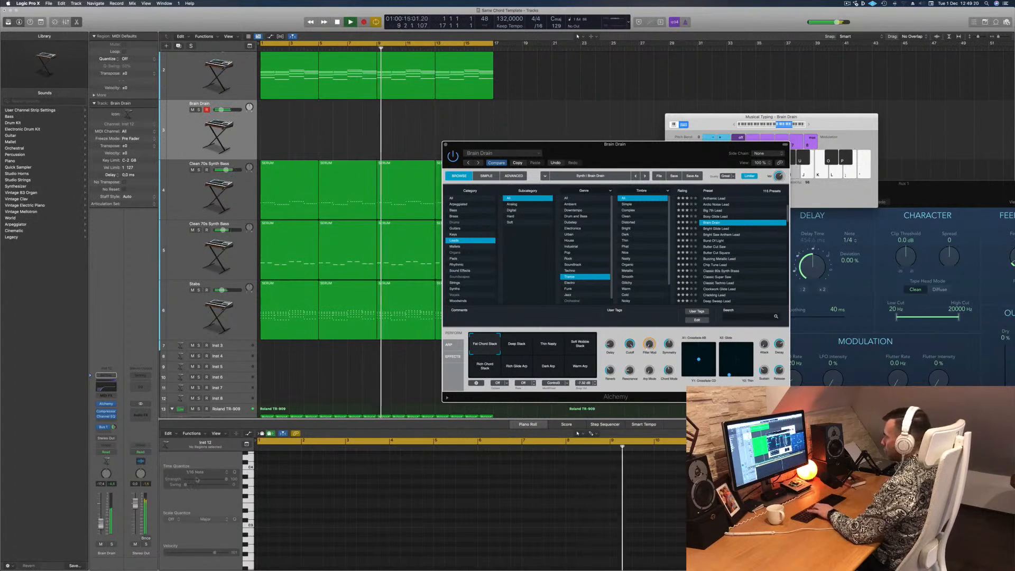
# Audition Deep Stack and Bright Glide Lead on the new track, load the Butter Cut Saw preset, and raise the channel volume.
pyautogui.click(520, 343)
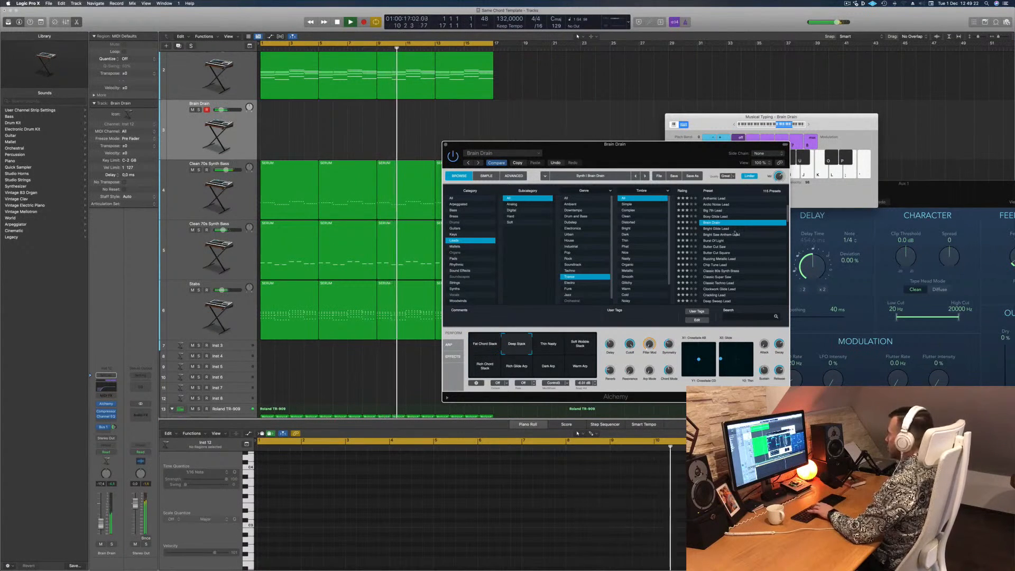
pyautogui.click(710, 229)
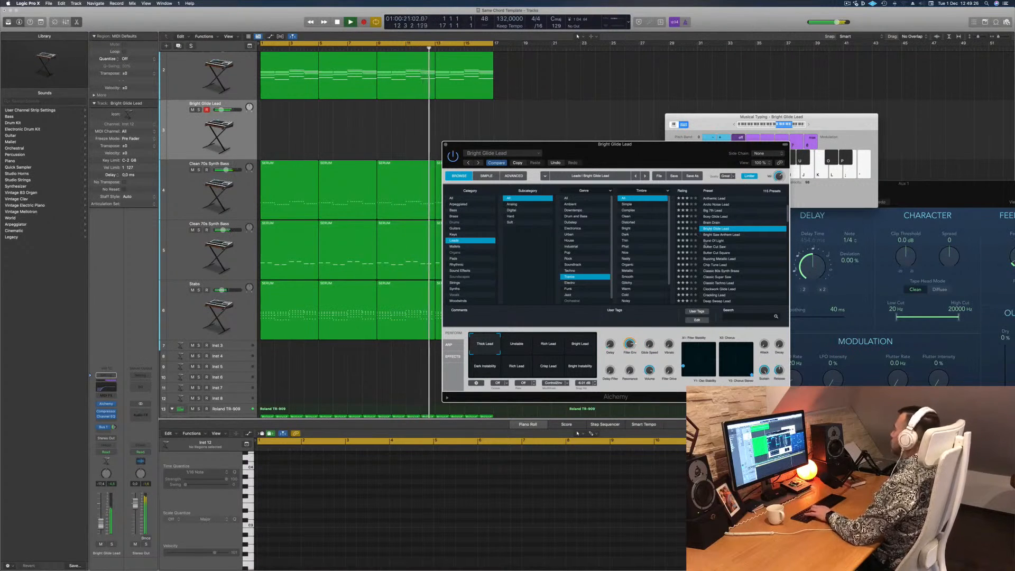
pyautogui.click(715, 247)
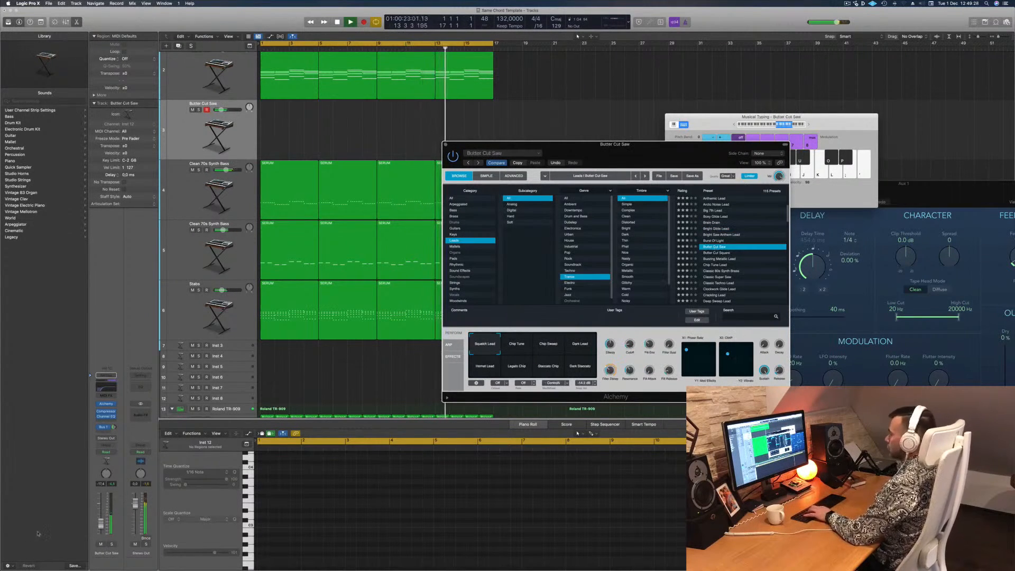
pyautogui.moveTo(100, 518); pyautogui.dragTo(99, 515)
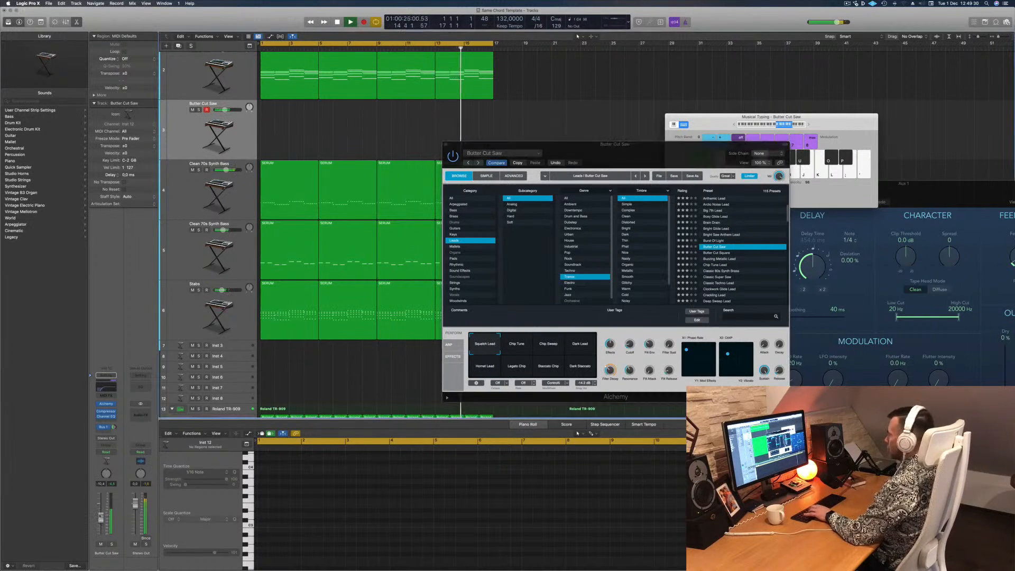
# Audition the Butter Cut Square, Buzzing Metallic Lead and Clockwork Glide Lead presets in Alchemy, ending on Crackling Lead.
pyautogui.click(716, 253)
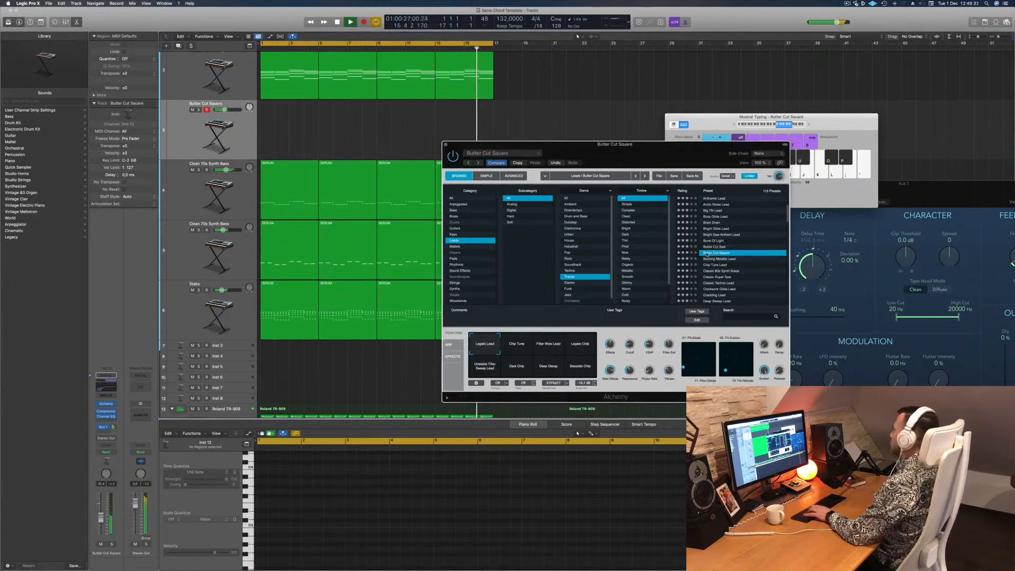
pyautogui.click(719, 259)
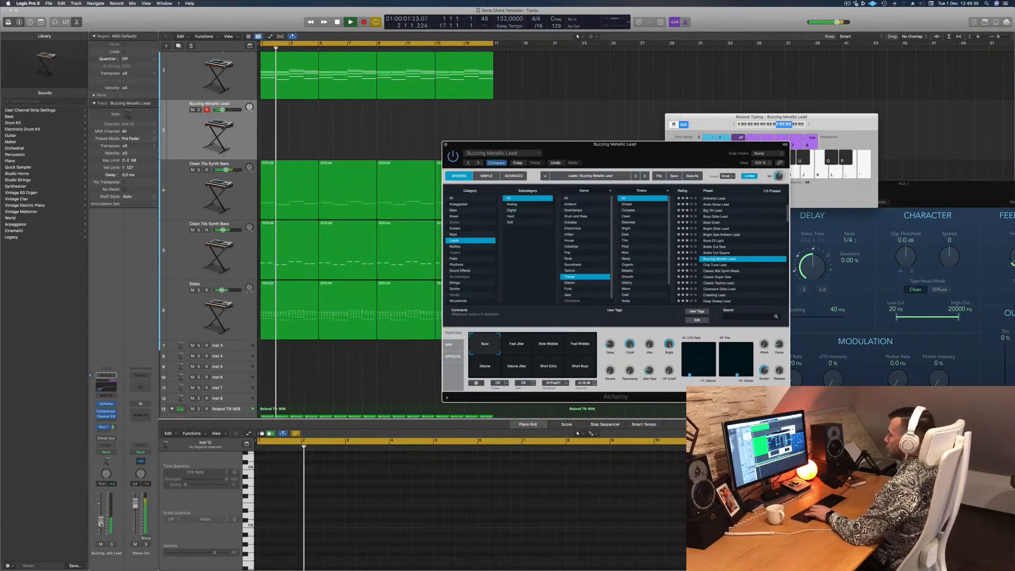
pyautogui.moveTo(652, 151); pyautogui.dragTo(630, 113)
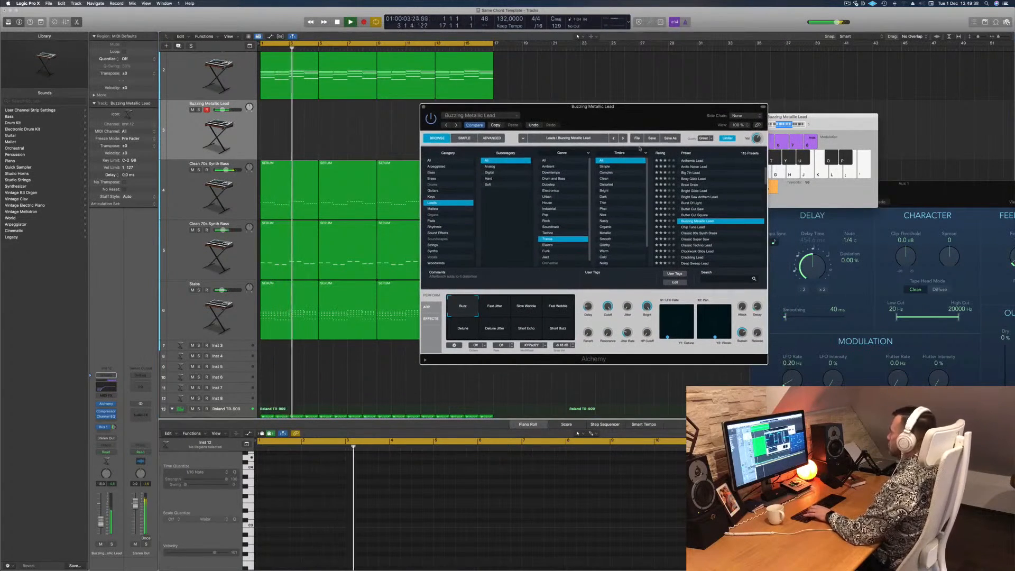
pyautogui.scroll(-3, 708, 231)
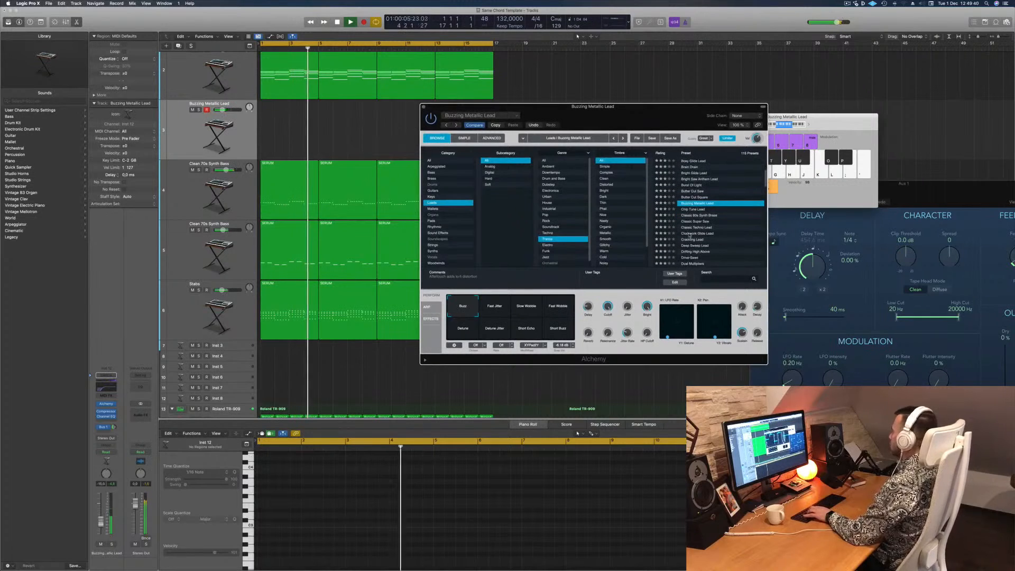
pyautogui.click(696, 233)
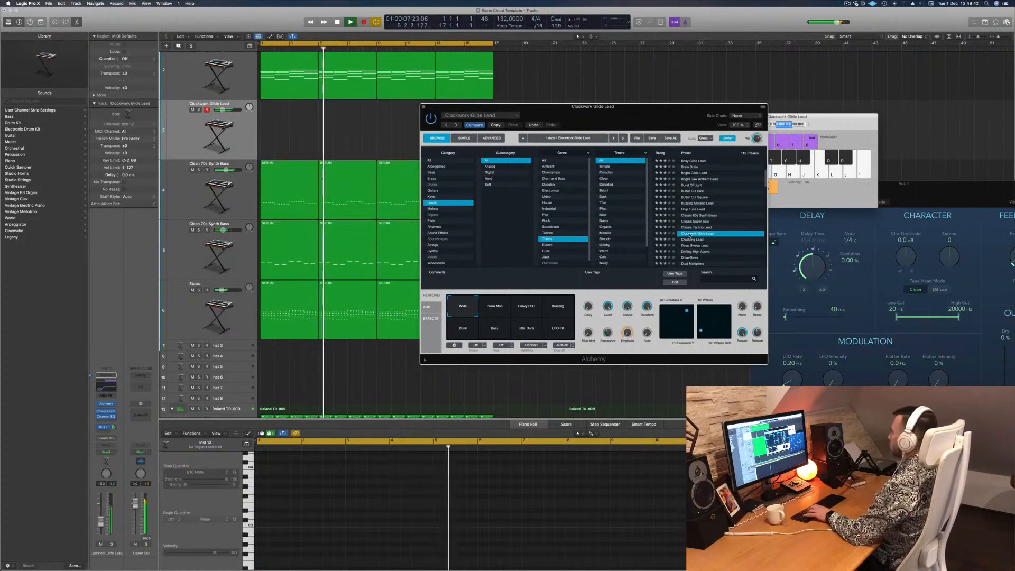
pyautogui.click(694, 240)
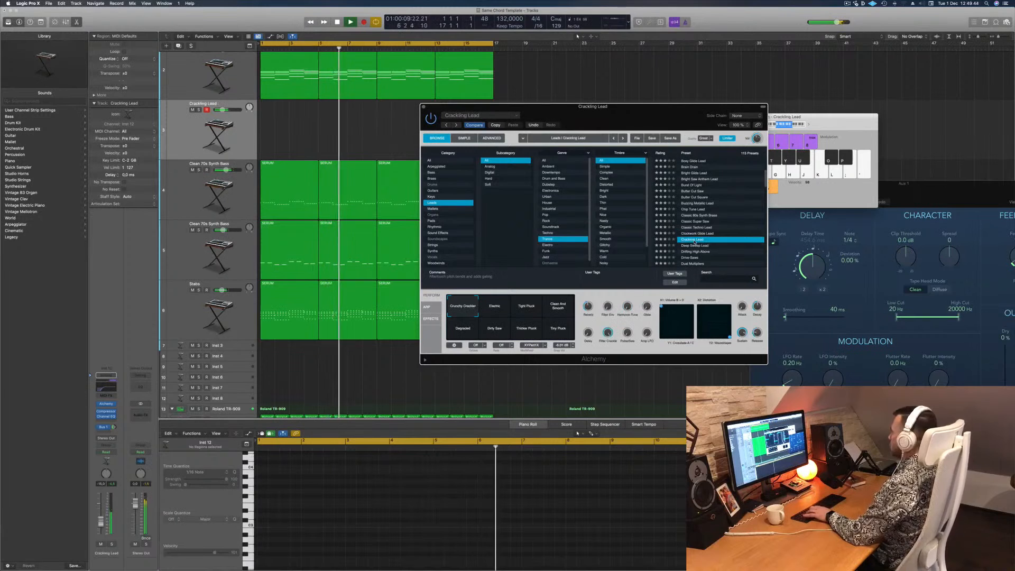
# Play test notes on Crackling Lead with Musical Typing and move its window up, away from the Alchemy preset list.
pyautogui.click(787, 118)
pyautogui.press('f')
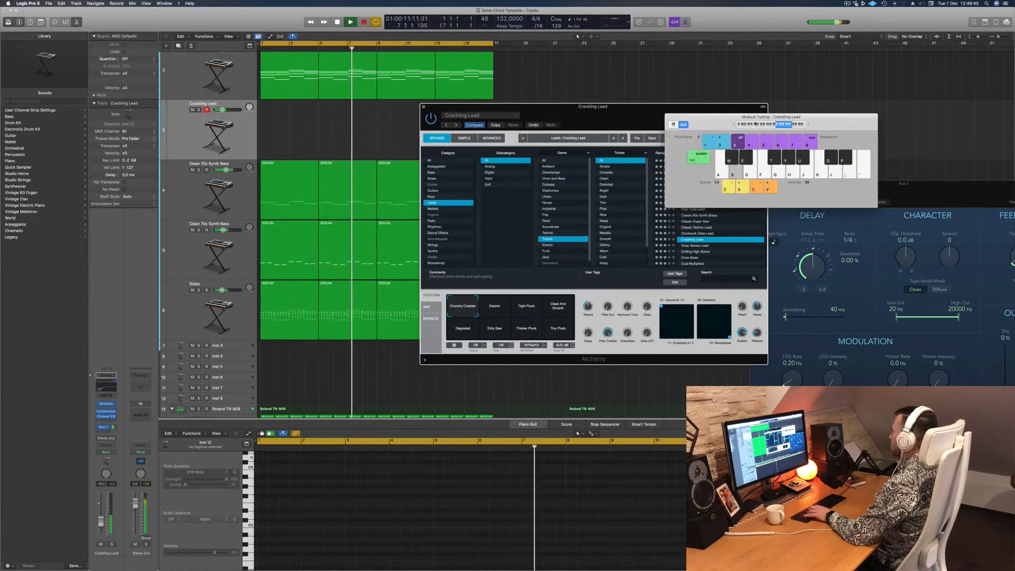
pyautogui.click(734, 125)
pyautogui.press('s')
pyautogui.moveTo(734, 125); pyautogui.dragTo(740, 112)
pyautogui.press('d')
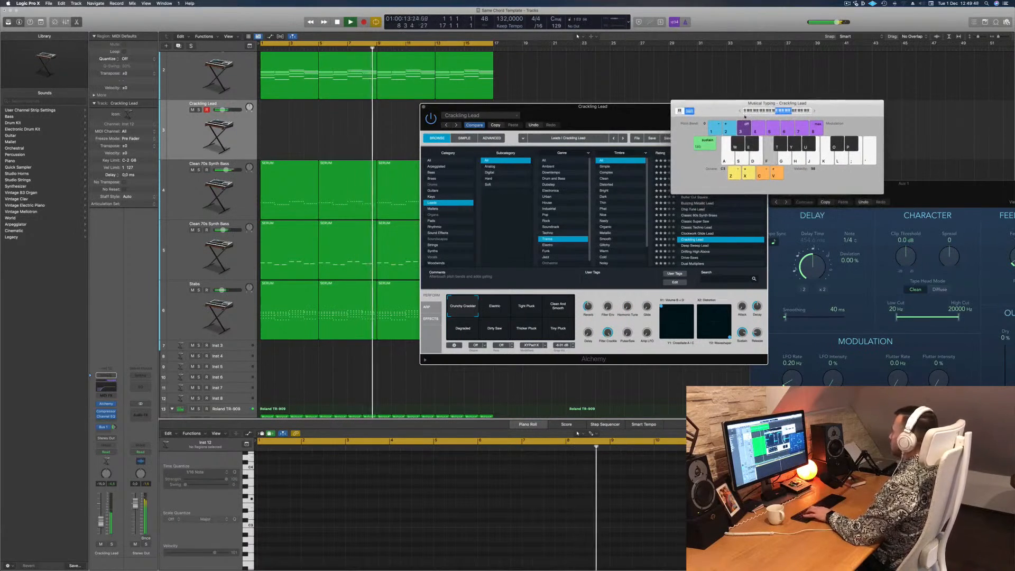
pyautogui.click(739, 111)
pyautogui.press('s')
pyautogui.press('d')
pyautogui.click(814, 112)
pyautogui.press('d')
pyautogui.press('s')
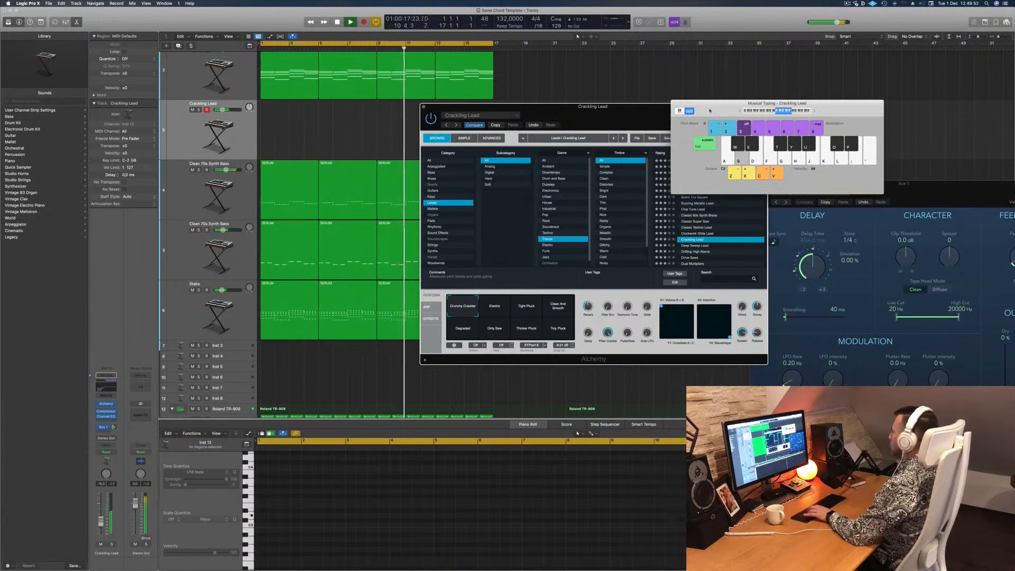
pyautogui.moveTo(708, 110); pyautogui.dragTo(730, 82)
pyautogui.press('s')
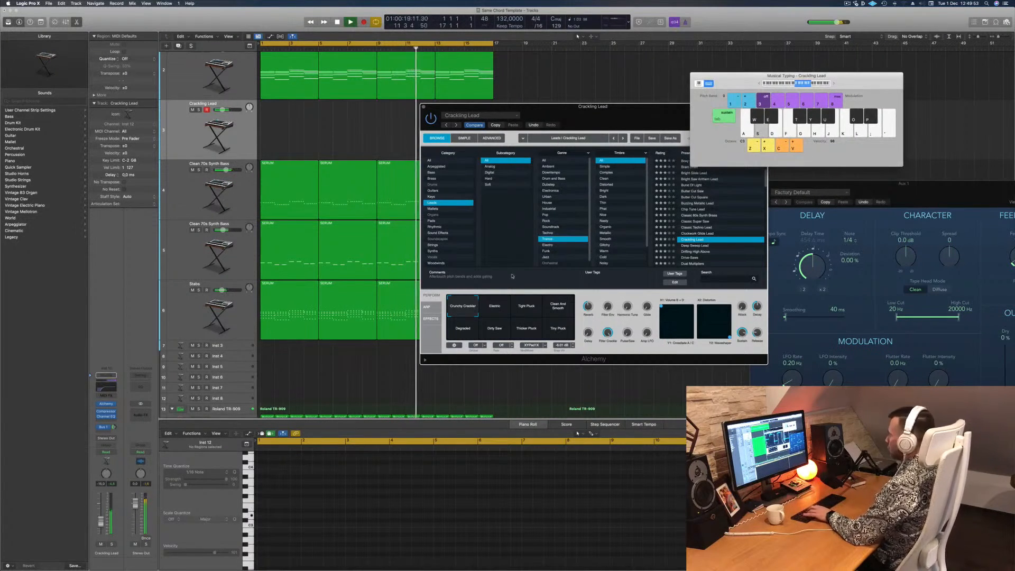
# Switch Crackling Lead to its Tight Pluck variation, raise the channel volume slightly, and select the Bus 1 send.
pyautogui.click(497, 309)
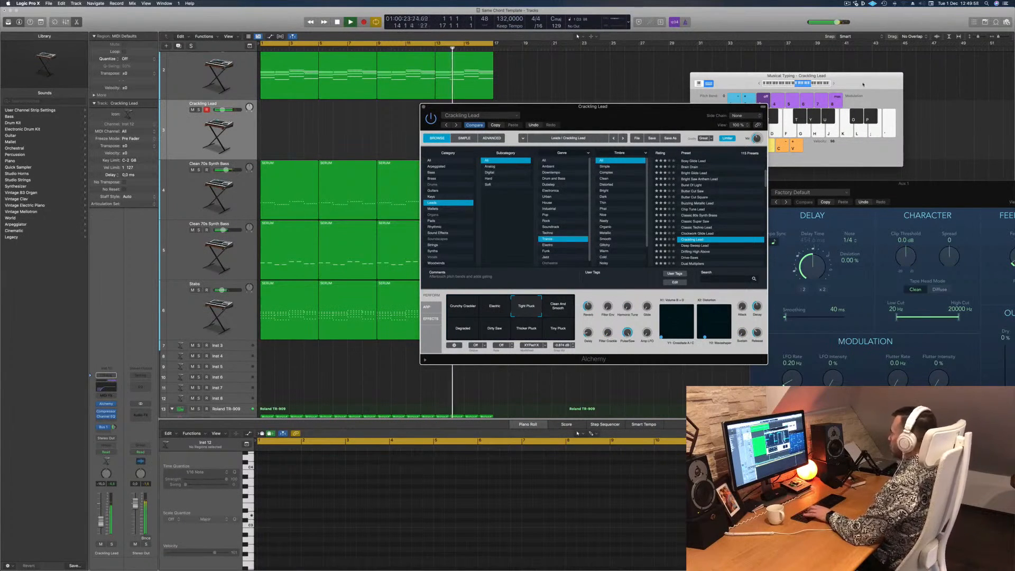
pyautogui.moveTo(863, 83); pyautogui.dragTo(848, 86)
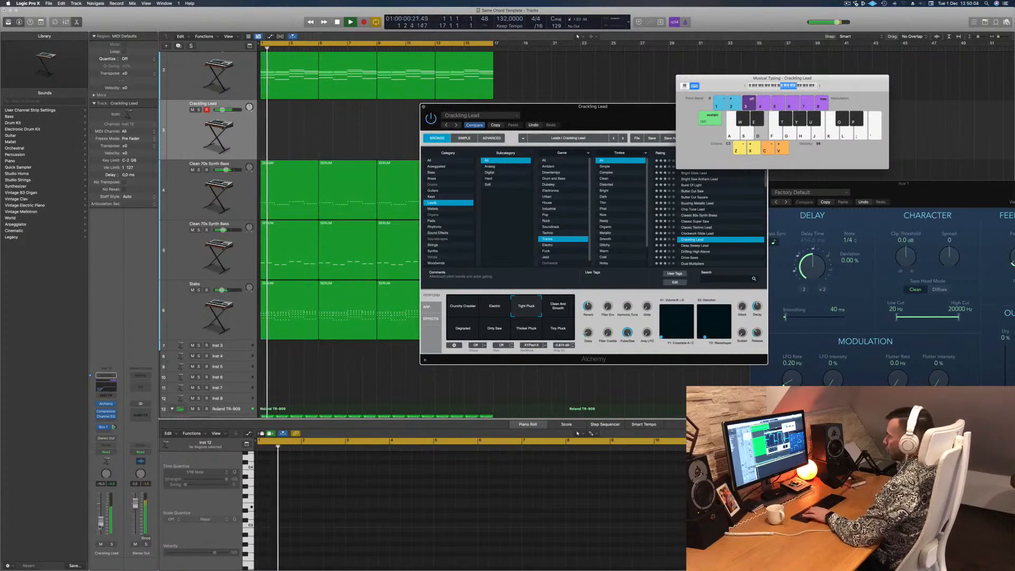
pyautogui.moveTo(100, 522); pyautogui.dragTo(101, 519)
pyautogui.click(104, 427)
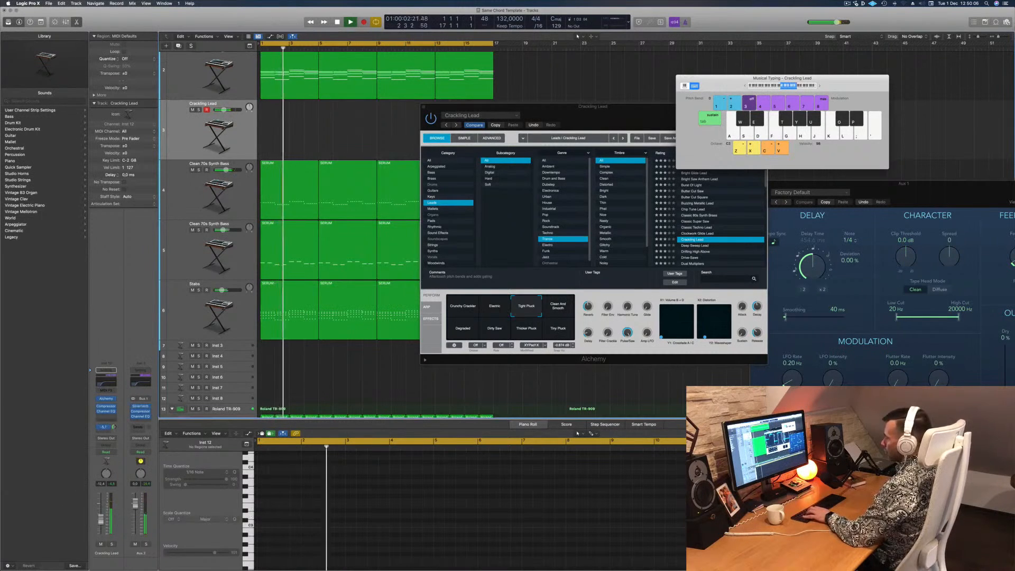
# Play a melody on the Tight Pluck variation over the running loop to judge its sound.
pyautogui.press('d')
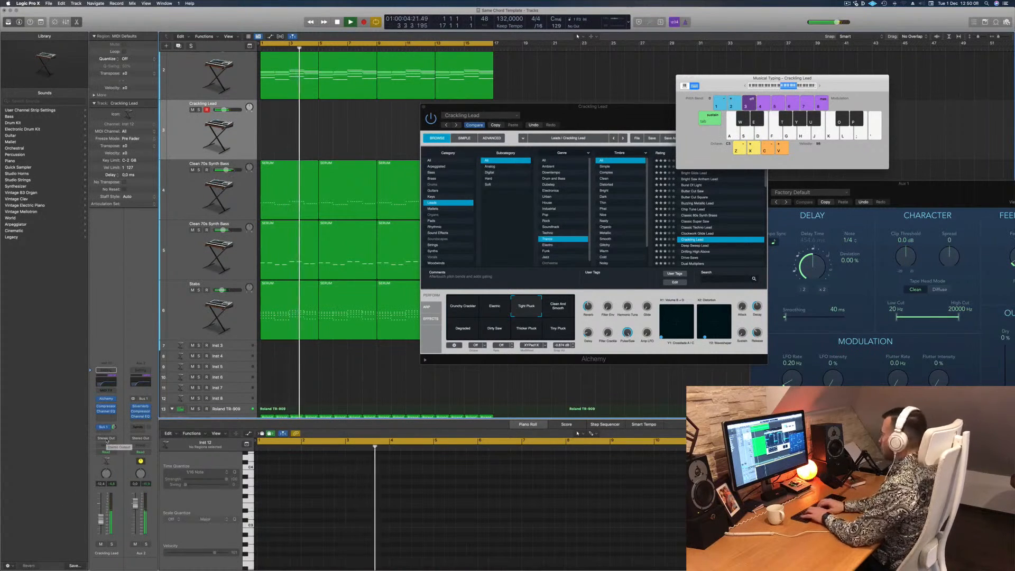
pyautogui.press('a')
pyautogui.press('k')
pyautogui.press('l')
pyautogui.press('g')
pyautogui.press('f')
pyautogui.press('d')
pyautogui.press('s')
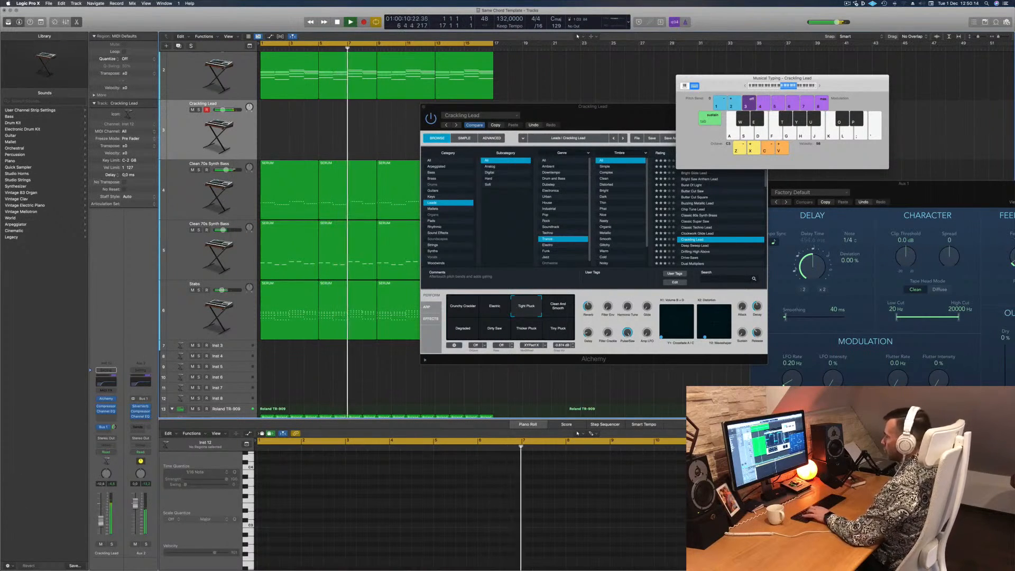
# Audition Crackling Lead's Clean And Smooth, Degraded, Dirty Saw, Thicker Pluck and Tiny Pluck variations with test notes.
pyautogui.click(557, 308)
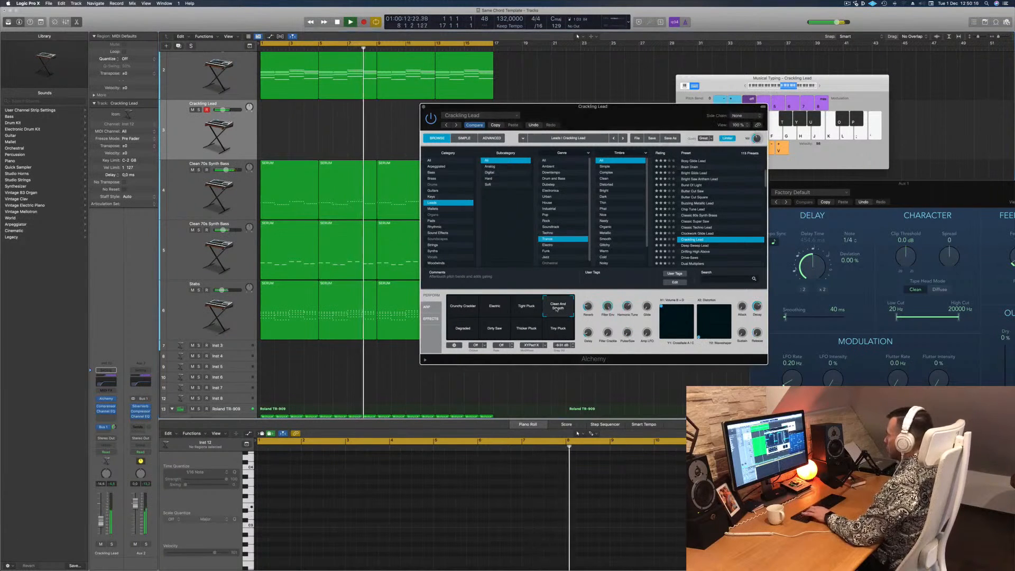
pyautogui.click(464, 329)
pyautogui.press('f')
pyautogui.press('s')
pyautogui.click(496, 330)
pyautogui.click(522, 331)
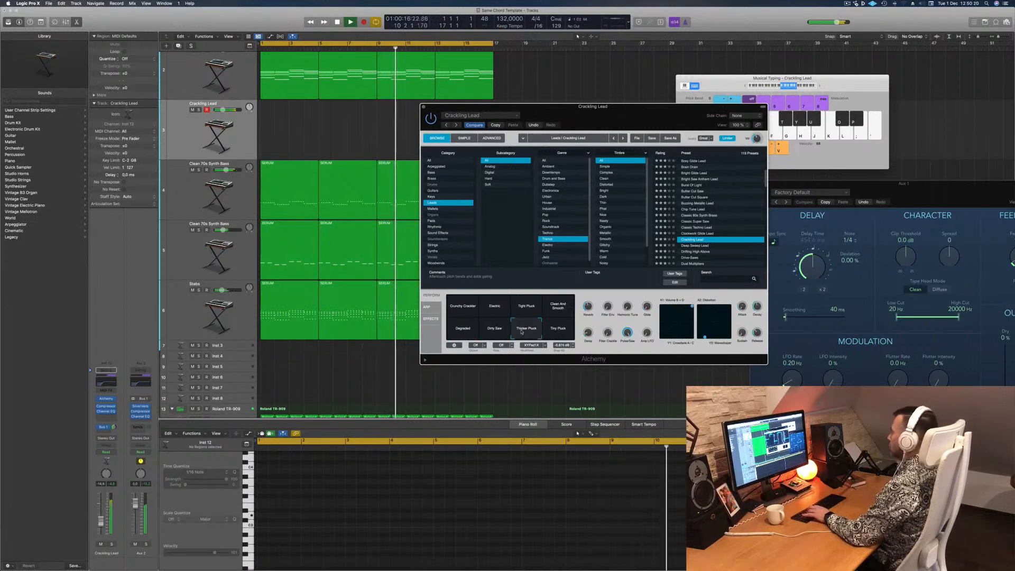
pyautogui.click(565, 331)
pyautogui.press('f')
pyautogui.press('d')
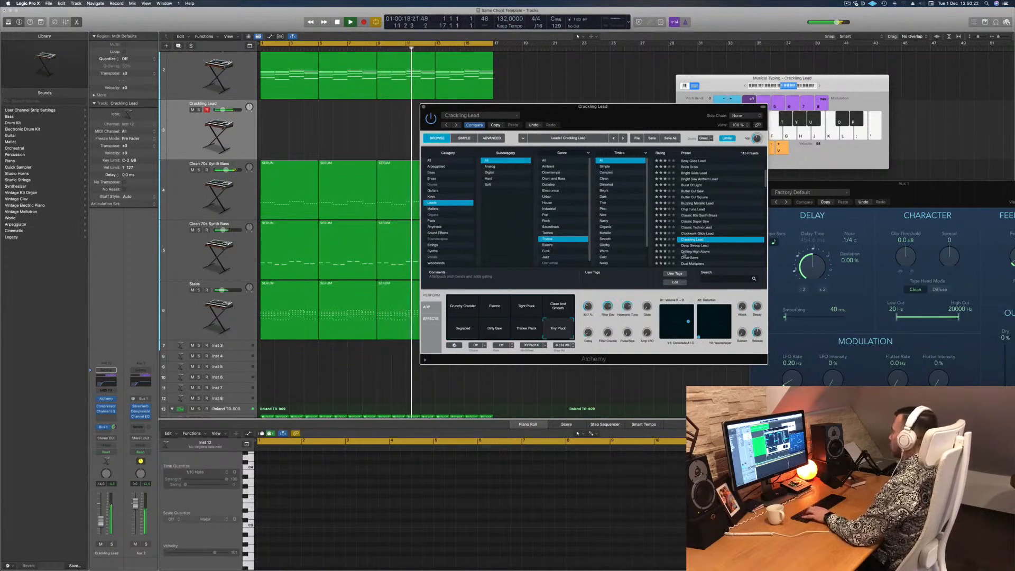
# Move the Alchemy window up while auditioning Deep Sweep Lead and Drifting High Above, including the latter's Flanger Noise variation at a slightly higher channel volume.
pyautogui.click(696, 245)
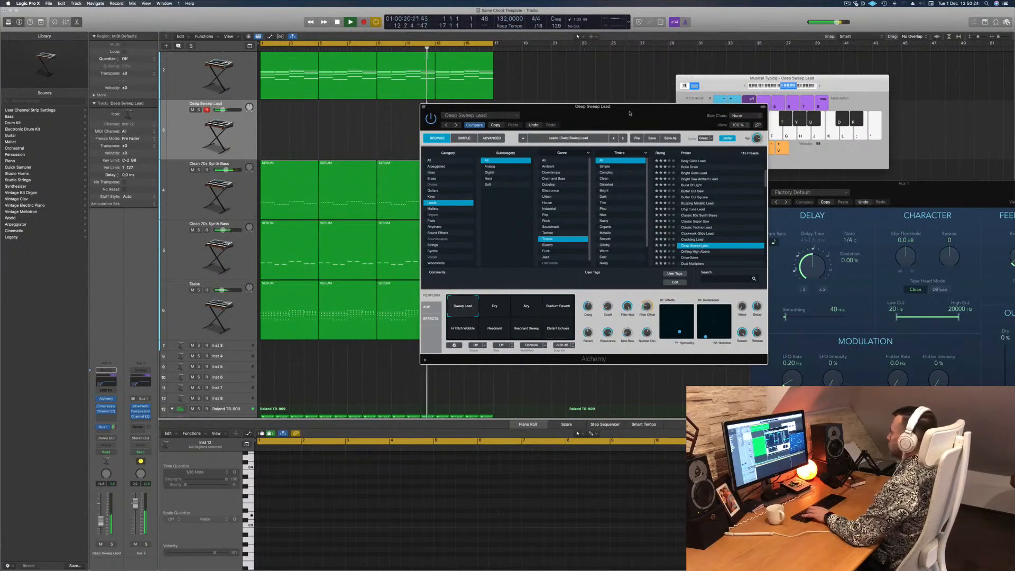
pyautogui.moveTo(628, 112); pyautogui.dragTo(607, 80)
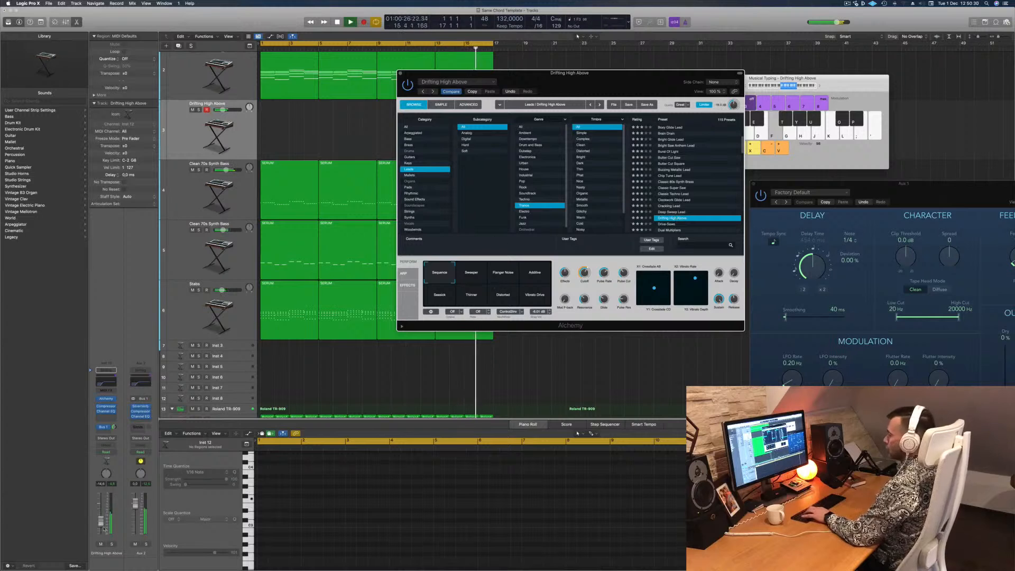
pyautogui.moveTo(100, 518); pyautogui.dragTo(100, 515)
pyautogui.press('f')
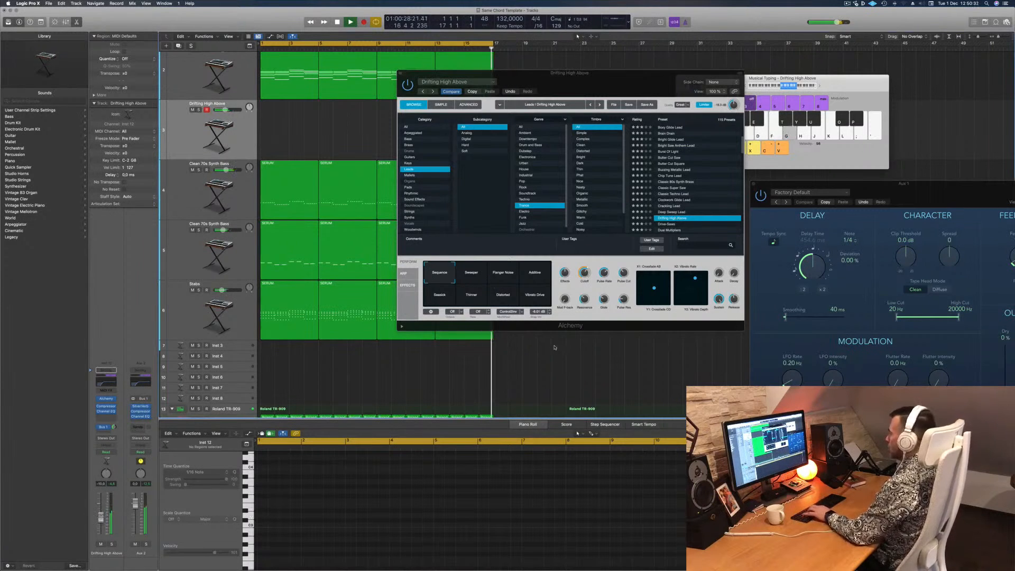
pyautogui.click(503, 275)
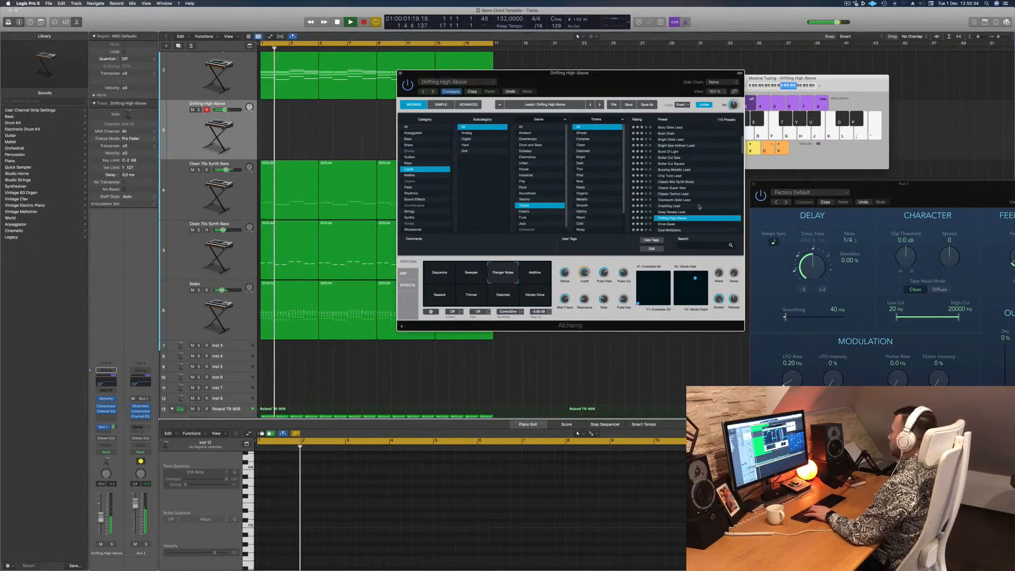
# Load the Drive-Saws preset and audition its Gated, Delayed Pluck and Rich Pad variations.
pyautogui.scroll(-1, 699, 206)
pyautogui.click(669, 210)
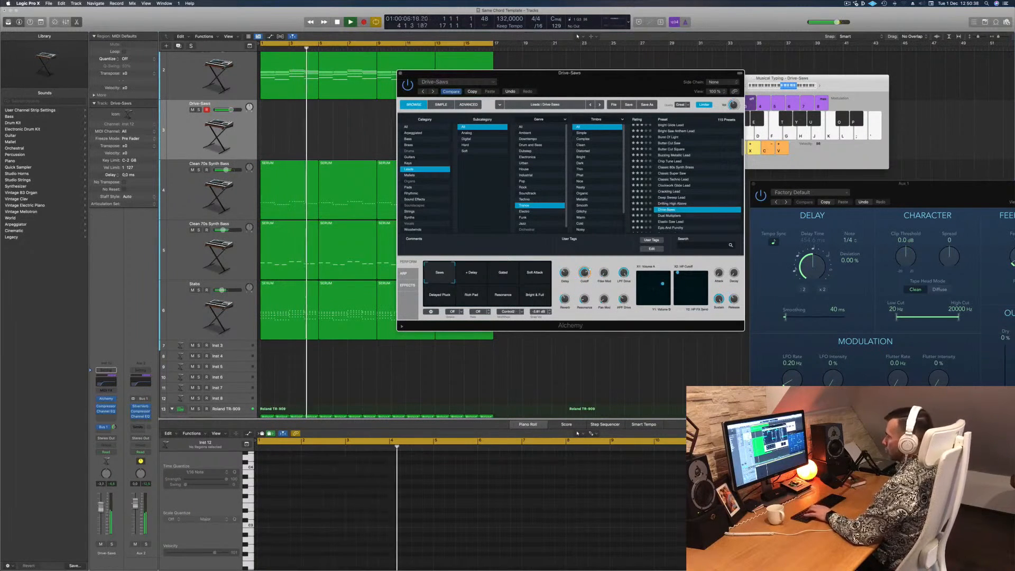
pyautogui.click(344, 130)
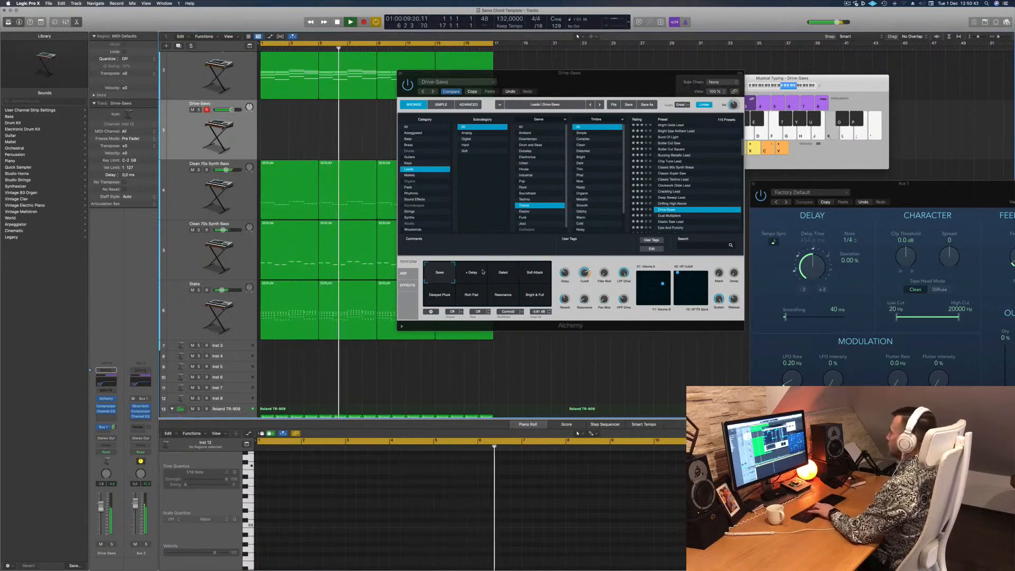
pyautogui.click(504, 277)
pyautogui.click(440, 300)
pyautogui.press('h')
pyautogui.click(475, 297)
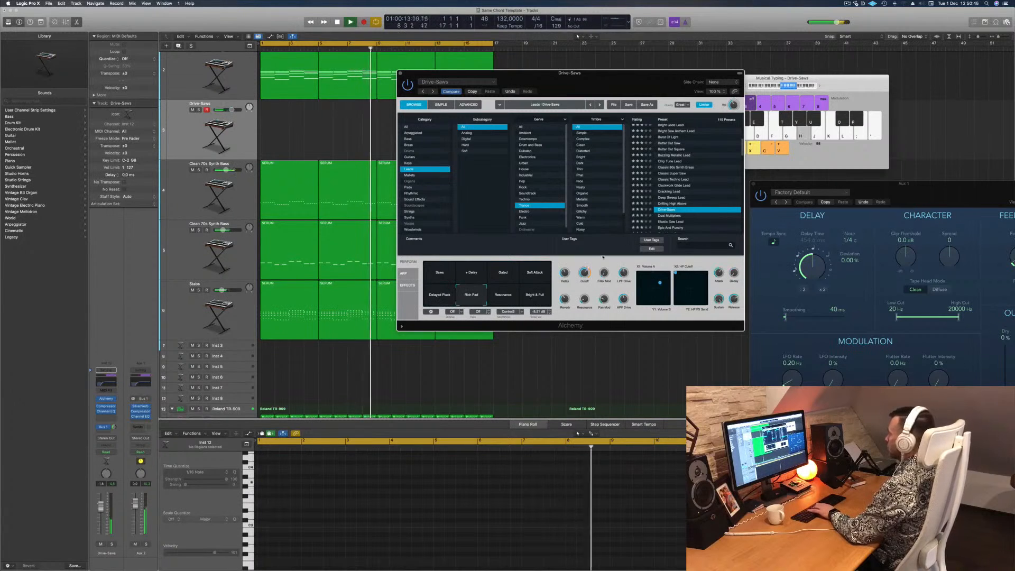
# Audition Dual Multipliers, Elastic Saw Lead, and Epic And Punchy with its Bigger and Puncher variations.
pyautogui.scroll(-3, 679, 182)
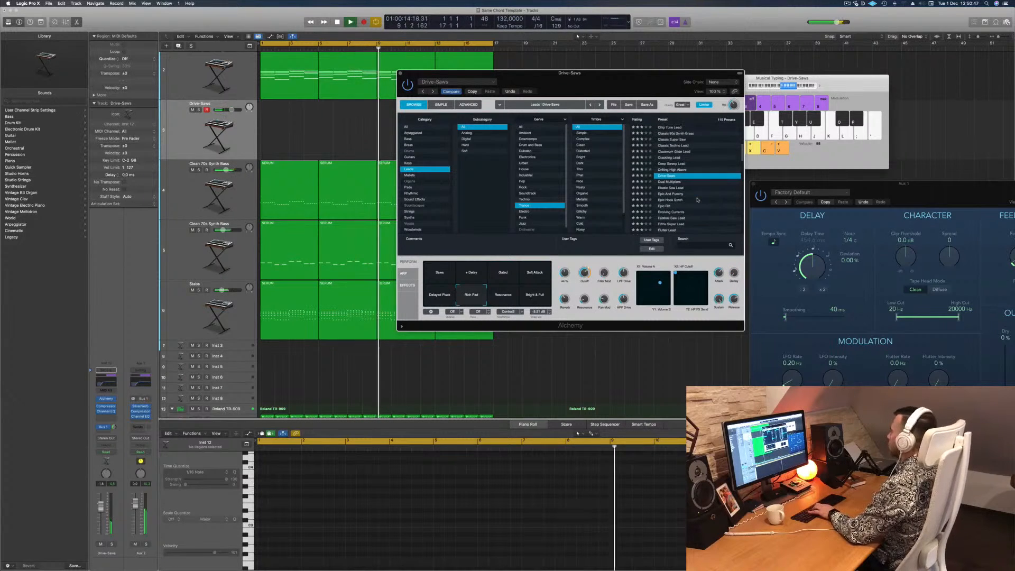
pyautogui.click(672, 181)
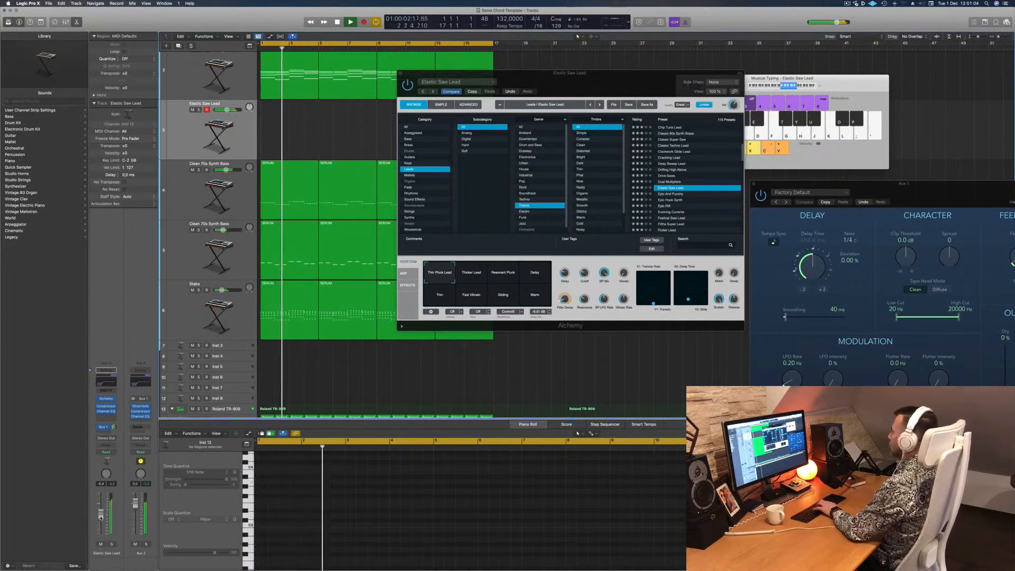
pyautogui.click(678, 193)
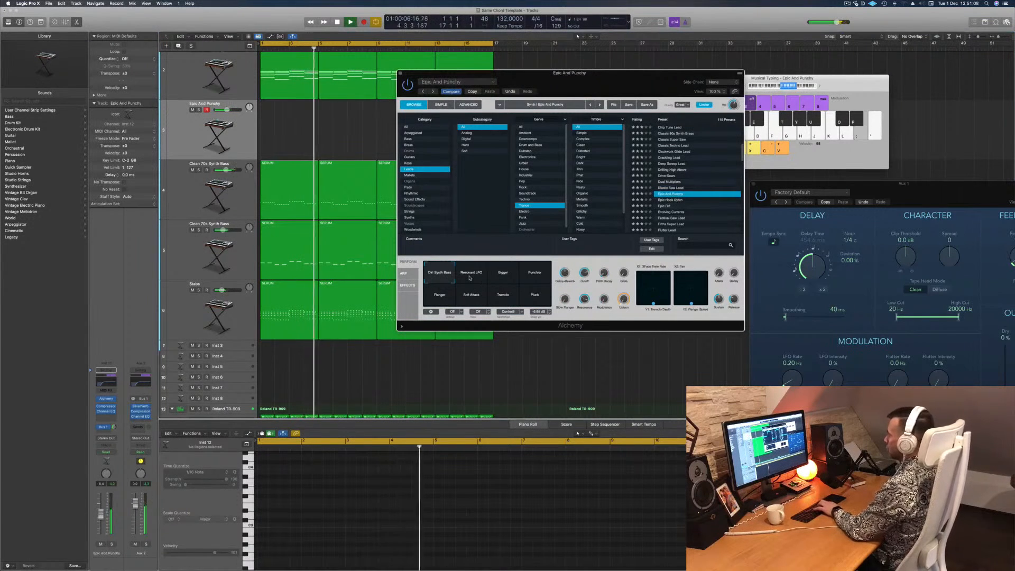
pyautogui.click(502, 274)
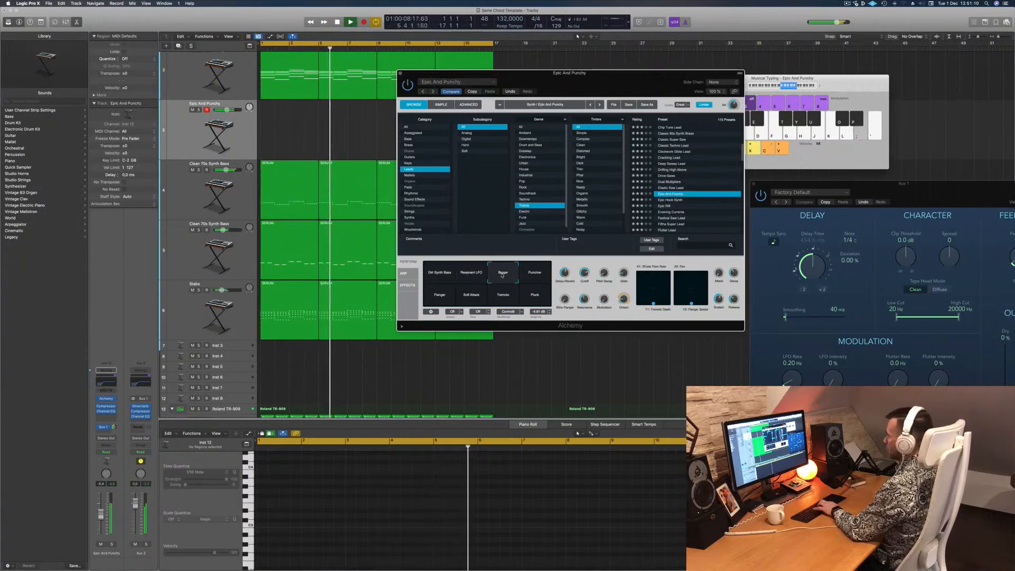
pyautogui.click(537, 275)
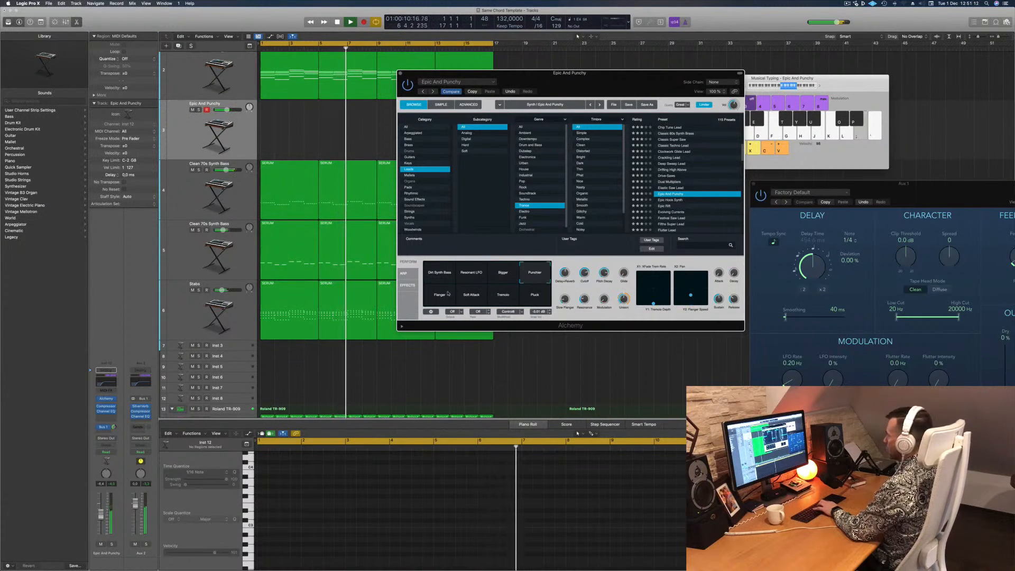
# Audition Epic Hook Synth and Epic Rift, raise the channel volume slightly, and load the Festival Saw Lead preset.
pyautogui.scroll(-2, 673, 189)
pyautogui.click(672, 187)
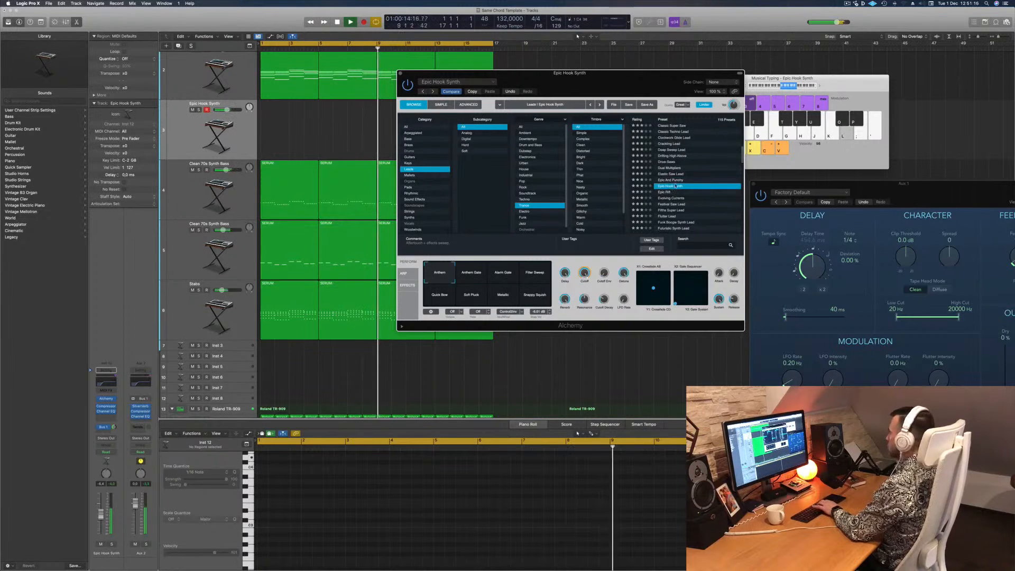
pyautogui.scroll(-2, 676, 187)
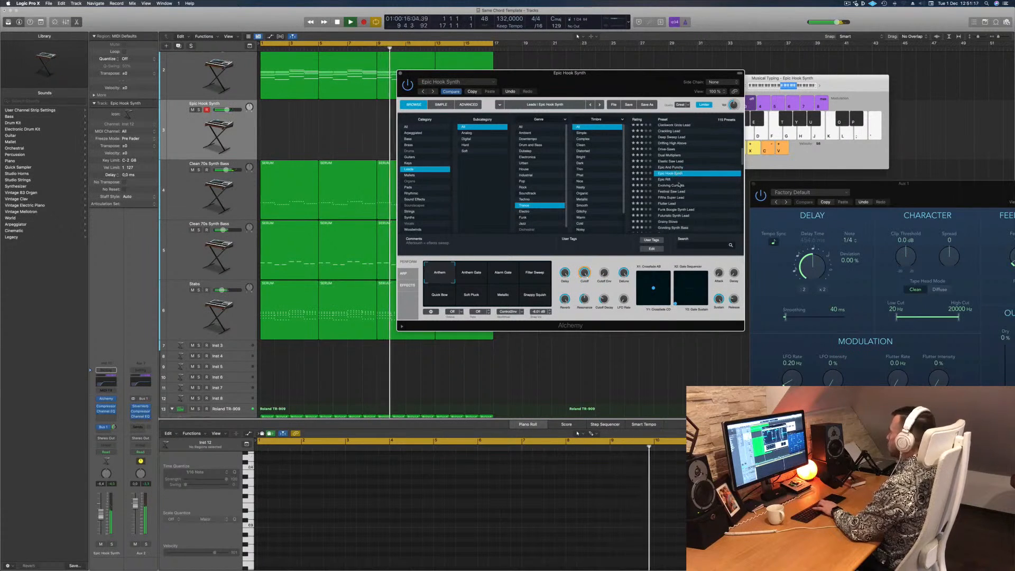
pyautogui.click(665, 180)
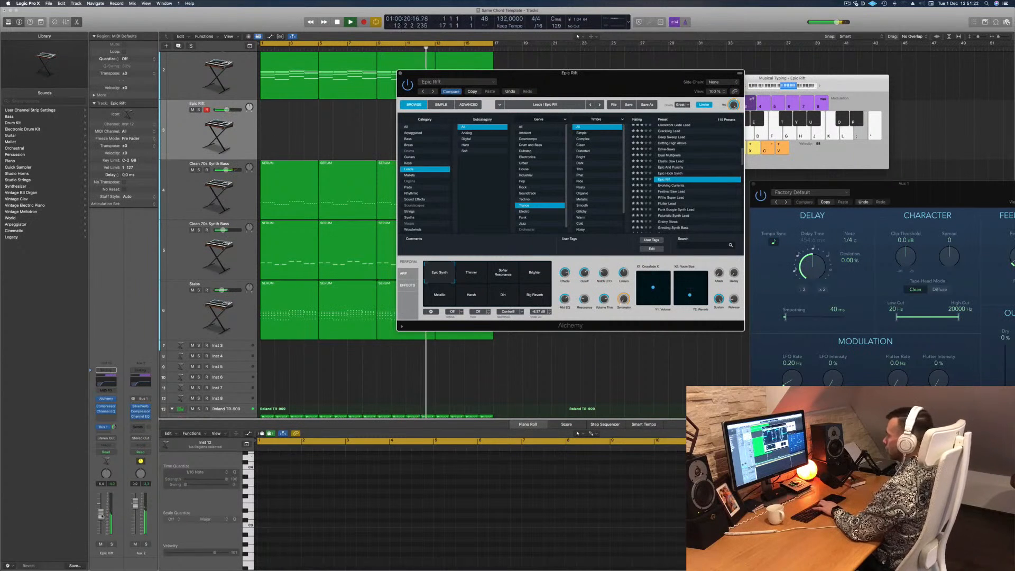
pyautogui.moveTo(102, 509); pyautogui.dragTo(102, 508)
pyautogui.press('k')
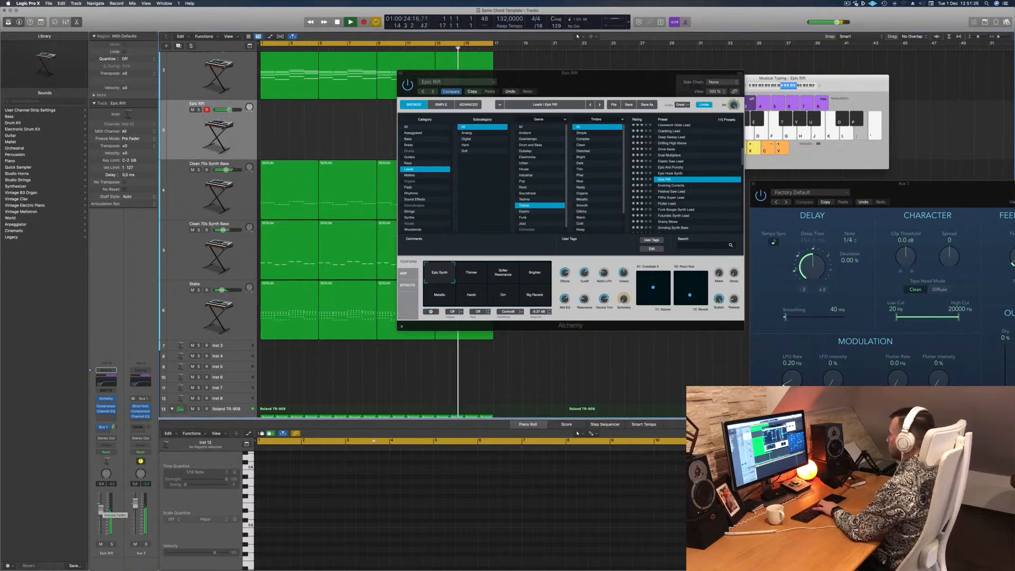
pyautogui.click(666, 191)
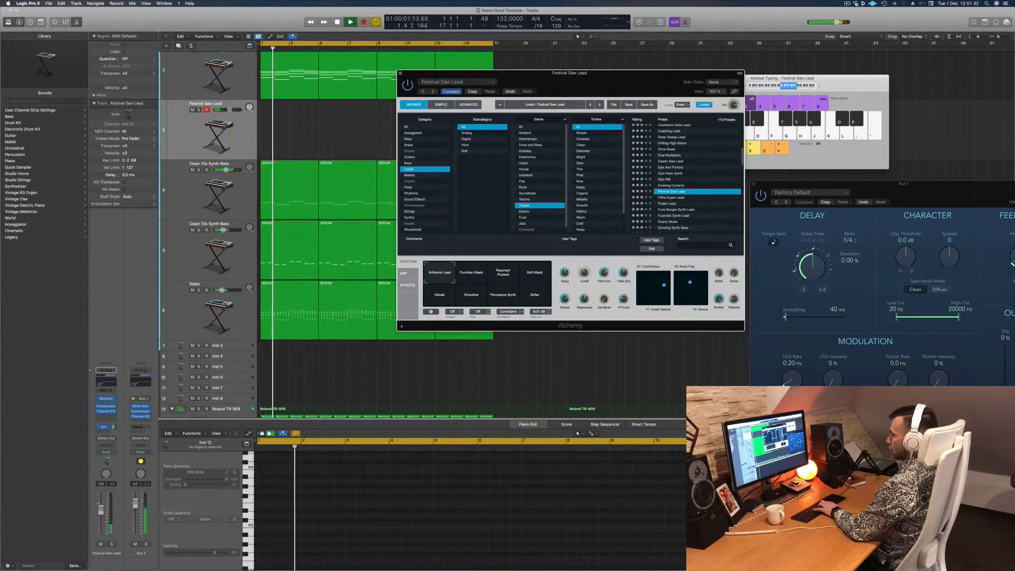
# Adjust the lead channel's Bus 1 send level and audition the Fifths Super Lead and Funk Boogie Synth Lead presets.
pyautogui.press(';')
pyautogui.moveTo(113, 427); pyautogui.dragTo(116, 434)
pyautogui.click(677, 197)
pyautogui.press('l')
pyautogui.press('k')
pyautogui.scroll(-2, 694, 190)
pyautogui.click(674, 196)
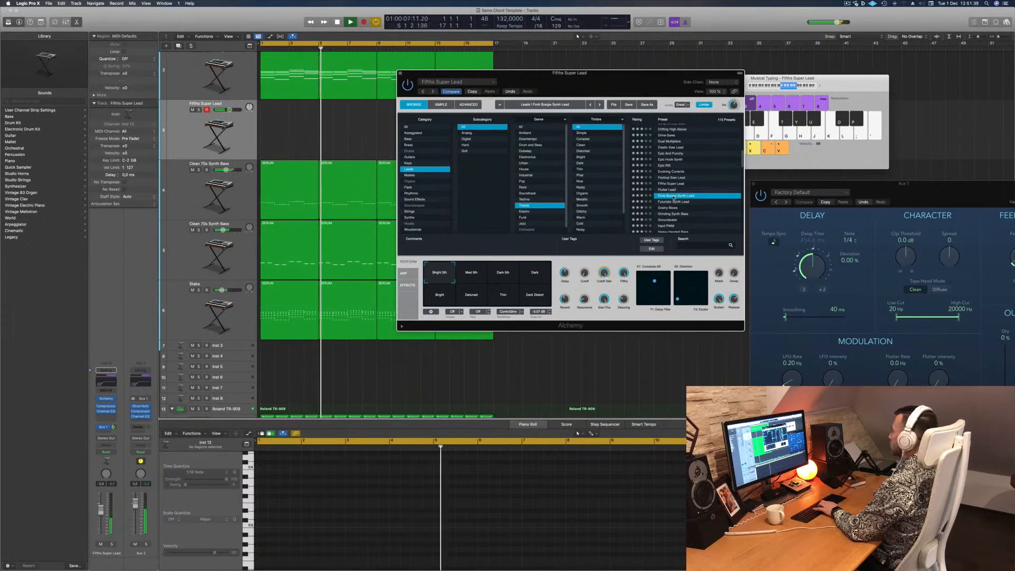
pyautogui.press('k')
pyautogui.press('l')
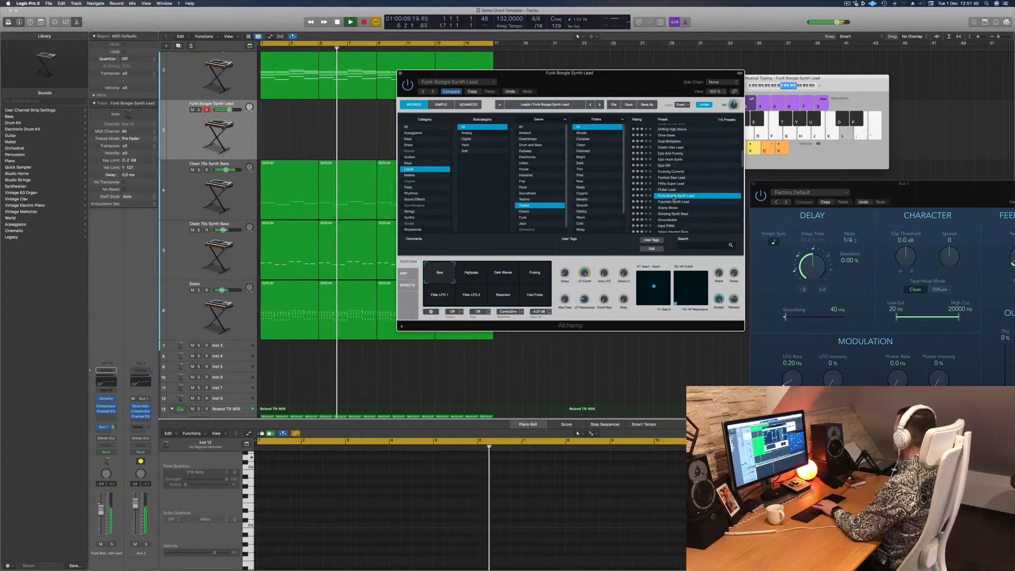
# Audition the Futuristic Synth Lead, Grainy Blows and Groundwater presets against the playing track.
pyautogui.scroll(-2, 682, 190)
pyautogui.click(668, 188)
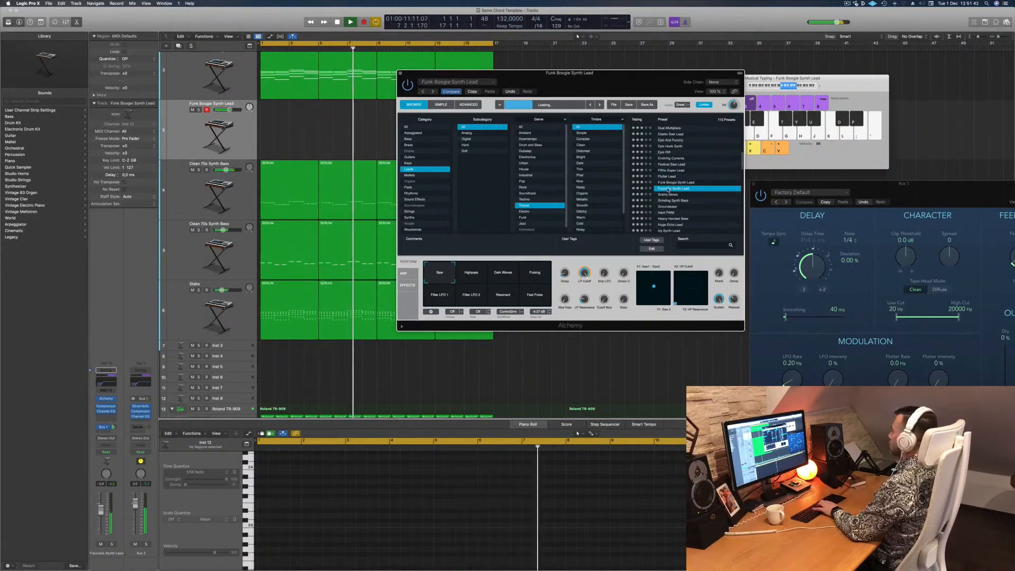
pyautogui.scroll(-2, 669, 186)
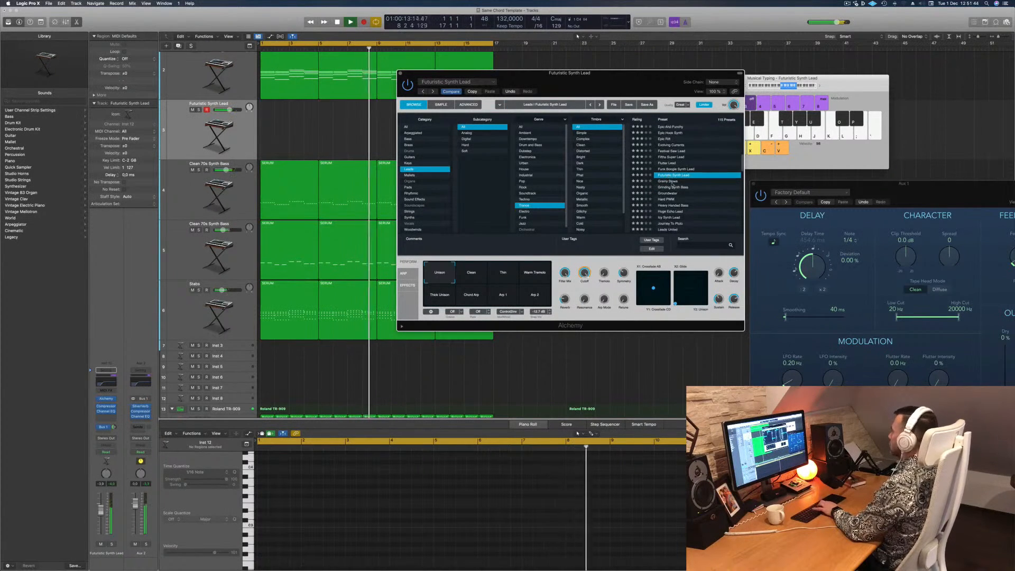
pyautogui.click(669, 181)
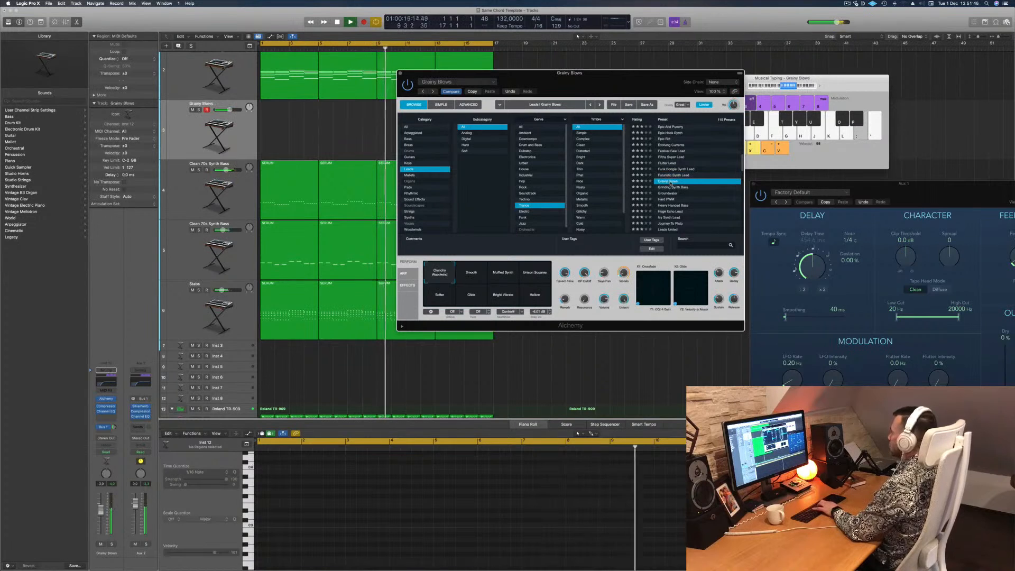
pyautogui.scroll(-3, 670, 184)
pyautogui.click(671, 179)
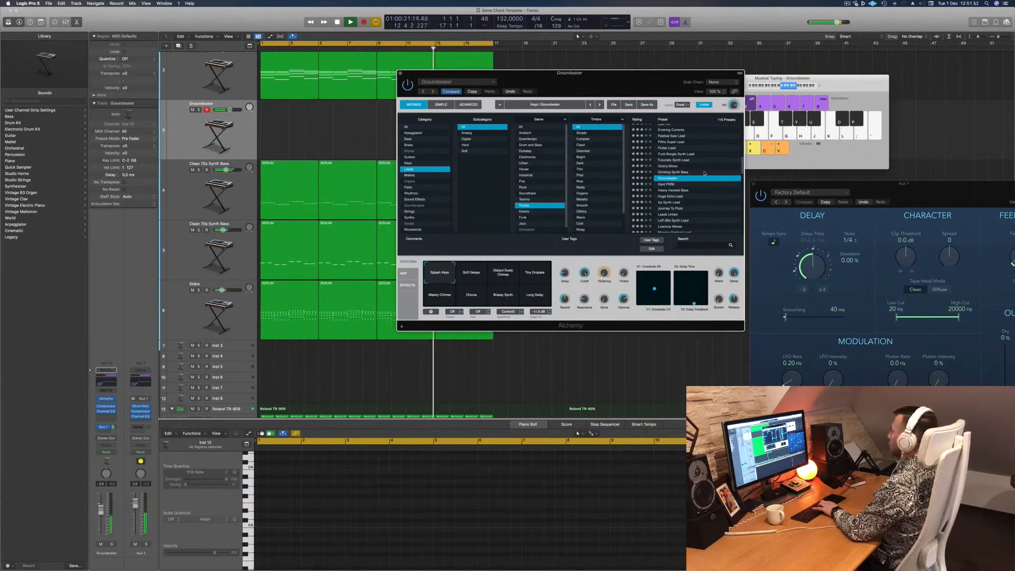
# Audition Huge Echo Lead, load the Journey To Pluto preset and lower the lead channel volume slightly.
pyautogui.scroll(-2, 704, 173)
pyautogui.click(674, 183)
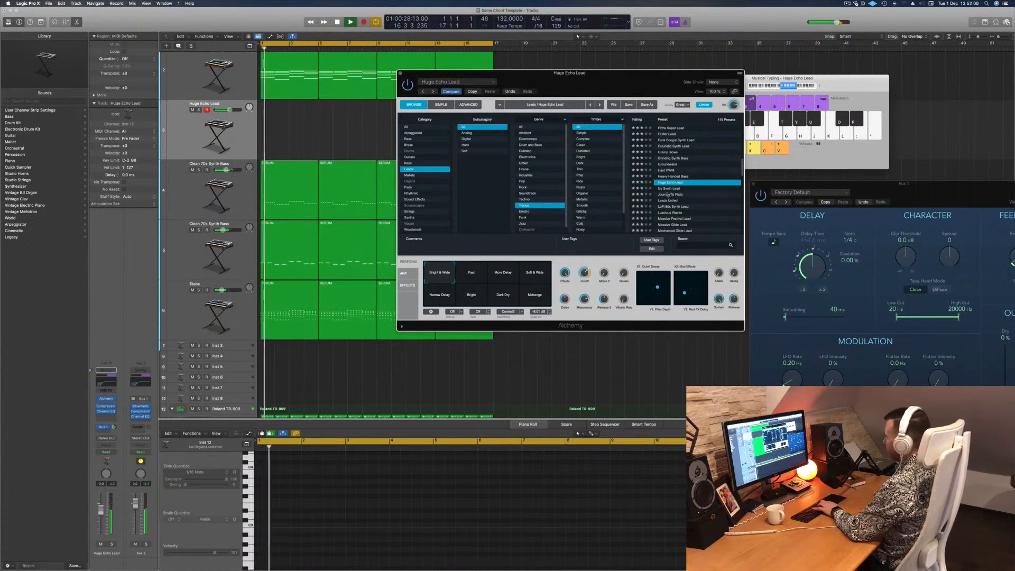
pyautogui.click(671, 195)
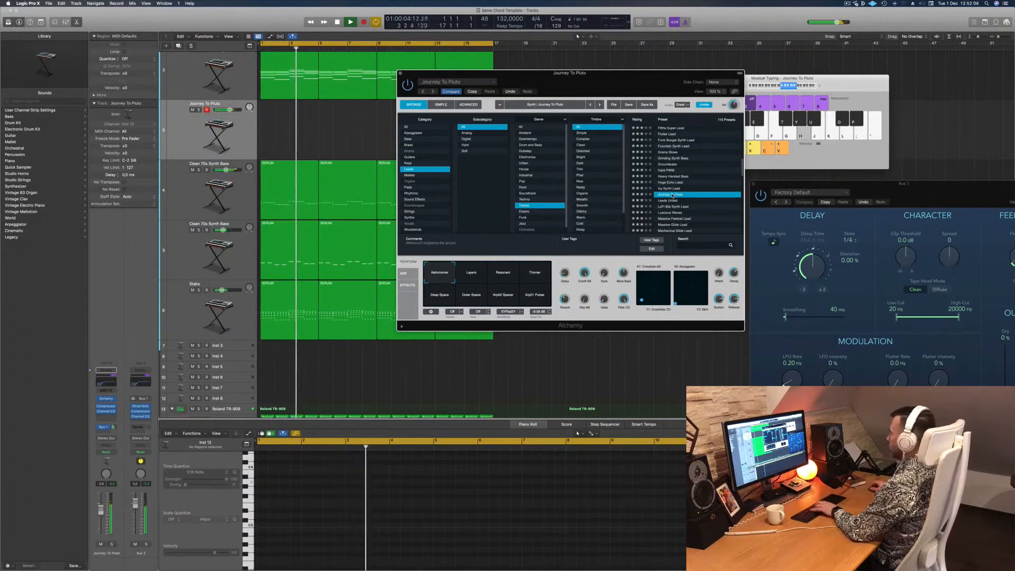
pyautogui.moveTo(100, 515); pyautogui.dragTo(101, 521)
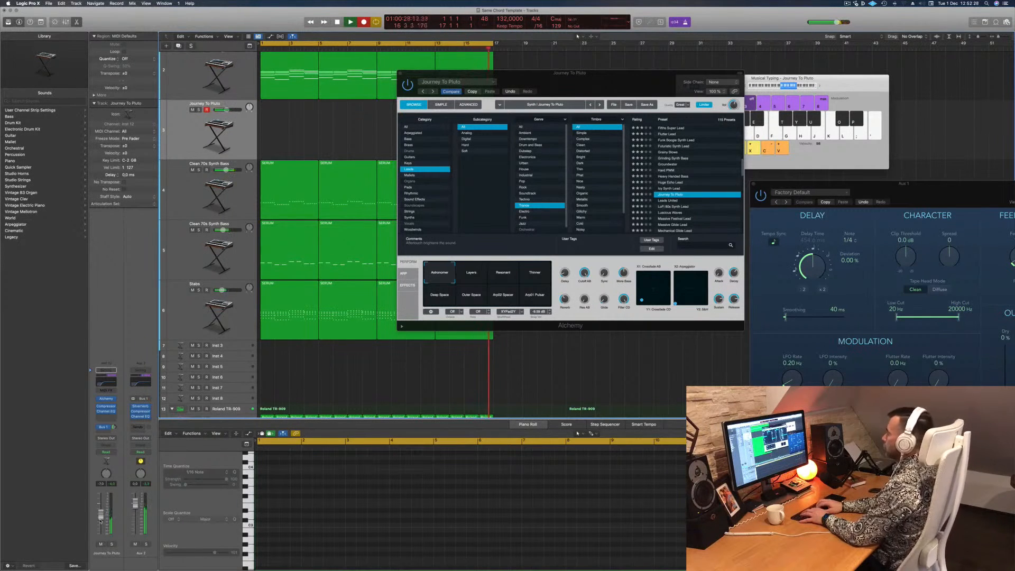
# Record a lead phrase of repeated E notes answered by a higher A, played four times and ending on B the last time.
pyautogui.press('d')
pyautogui.press('d')
pyautogui.press('d')
pyautogui.press('d')
pyautogui.press('h')
pyautogui.press('d')
pyautogui.press('d')
pyautogui.press('d')
pyautogui.press('d')
pyautogui.press('h')
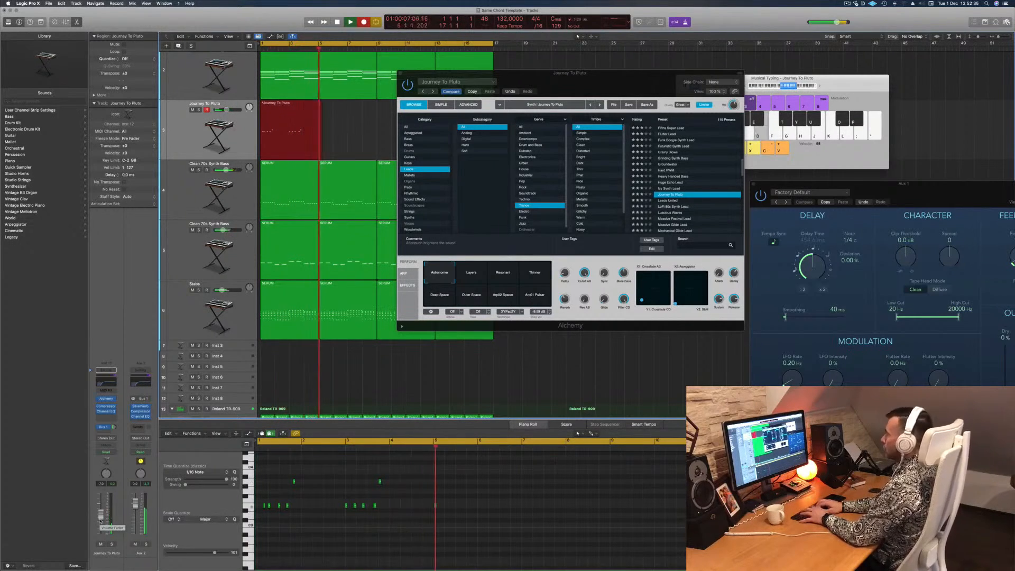
pyautogui.press('d')
pyautogui.press('d')
pyautogui.press('d')
pyautogui.press('d')
pyautogui.press('h')
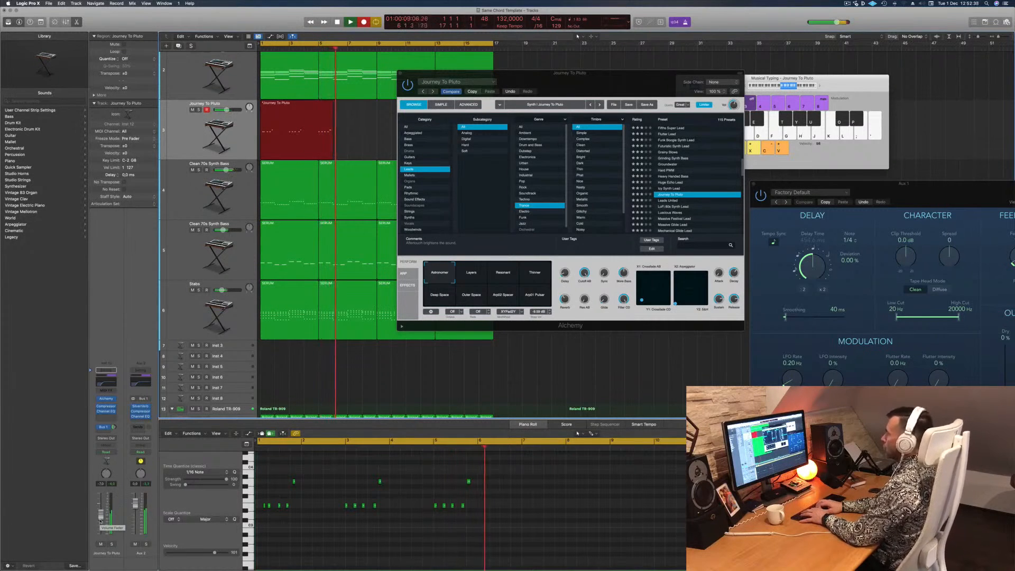
pyautogui.press('d')
pyautogui.press('d')
pyautogui.press('d')
pyautogui.press('h')
pyautogui.press('j')
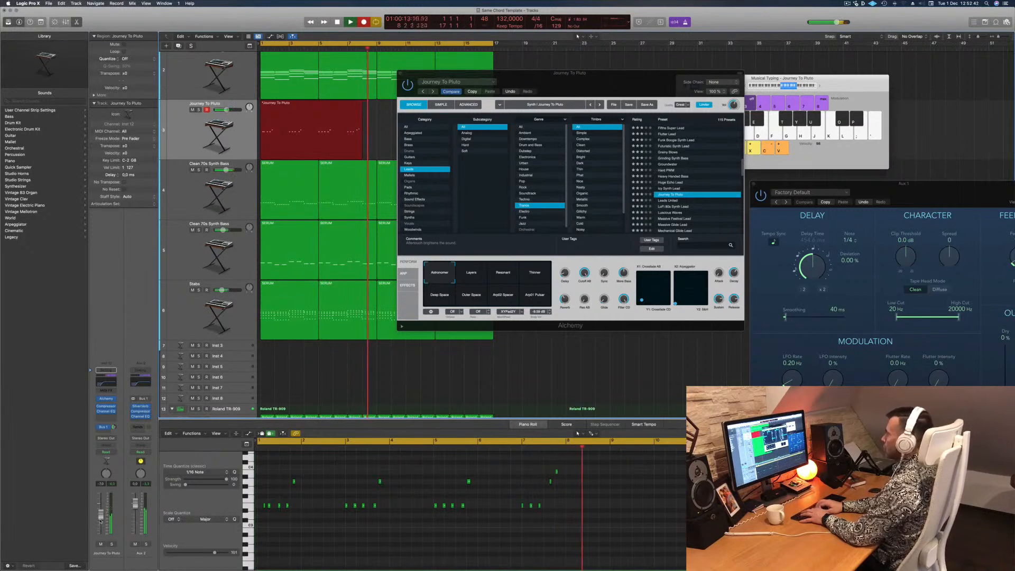
pyautogui.press('space')
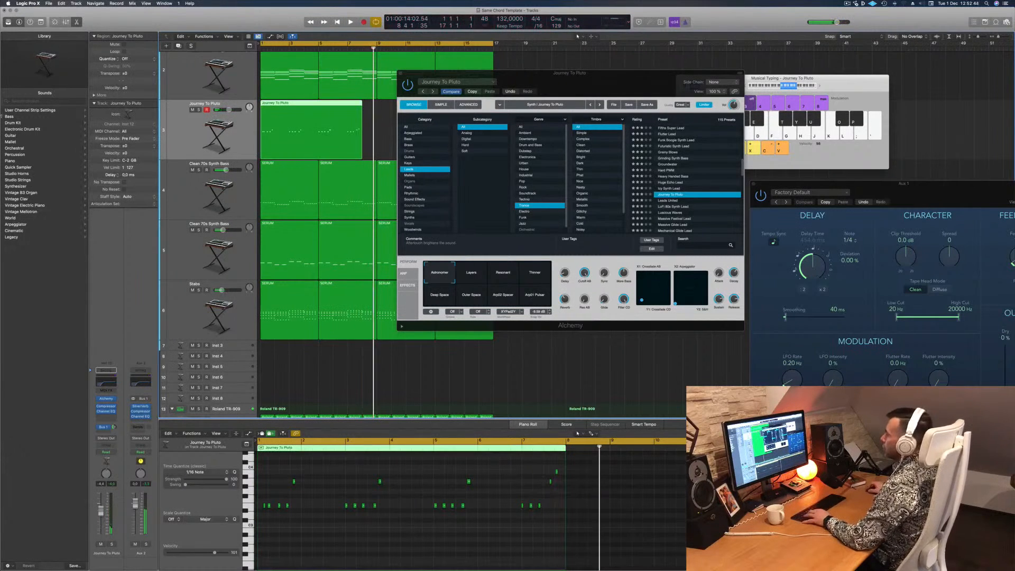
# Split the recorded lead region at bar 5, delete the first part and move the remaining part to bar 1.
pyautogui.keyDown('super'); pyautogui.doubleClick(319, 103); pyautogui.keyUp('super')
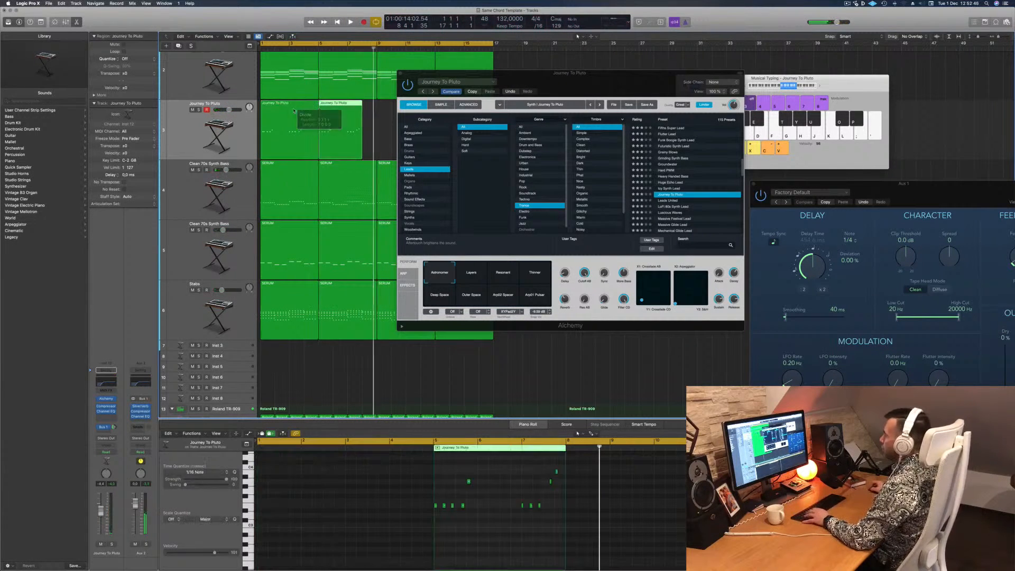
pyautogui.click(297, 109)
pyautogui.press('Delete')
pyautogui.moveTo(344, 109); pyautogui.dragTo(282, 111)
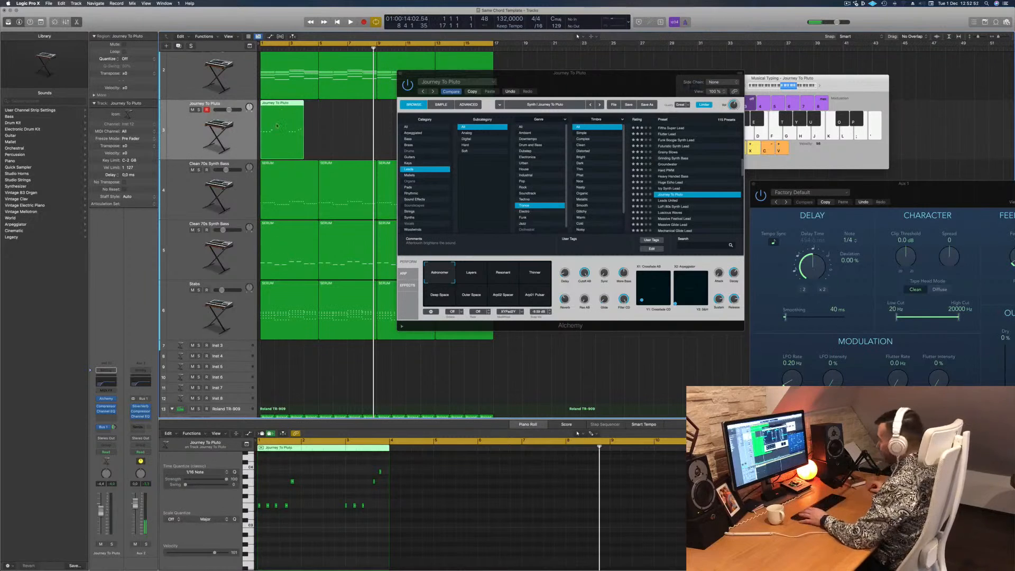
# Move the Alchemy window clear of the arrangement and delete the stray Journey To Pluto region near bar 14.
pyautogui.click(313, 558)
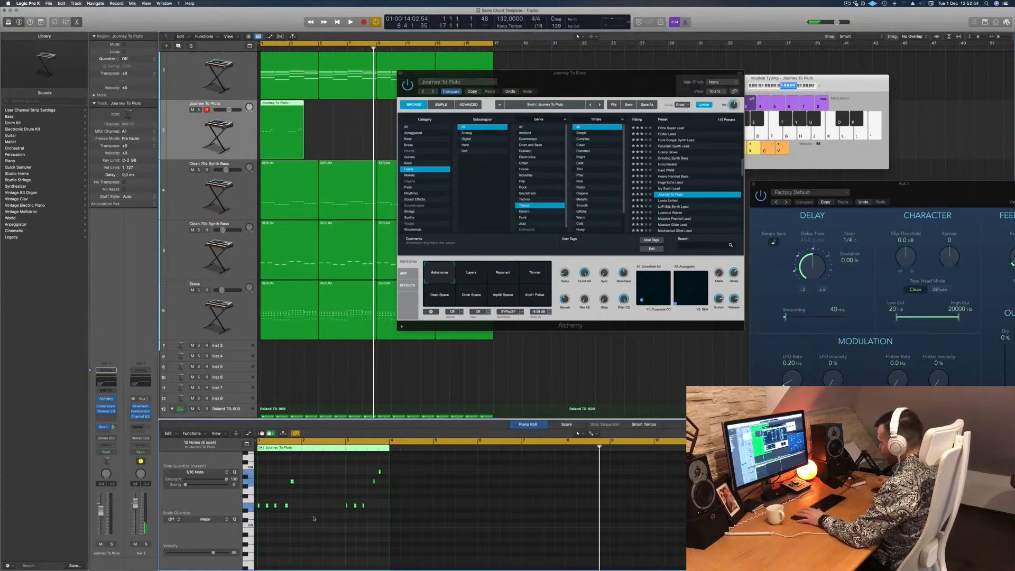
pyautogui.moveTo(615, 71); pyautogui.dragTo(788, 71)
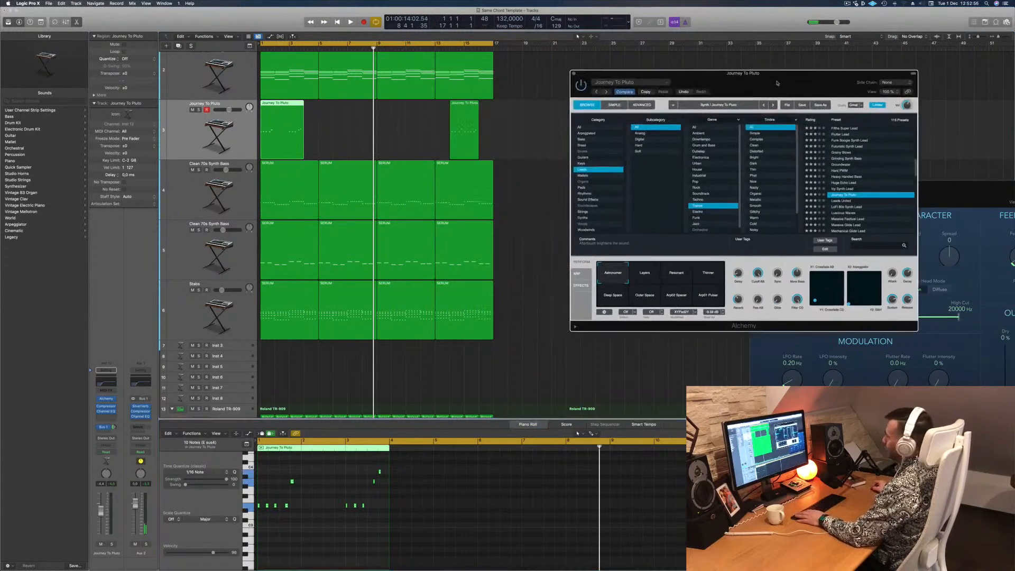
pyautogui.click(452, 132)
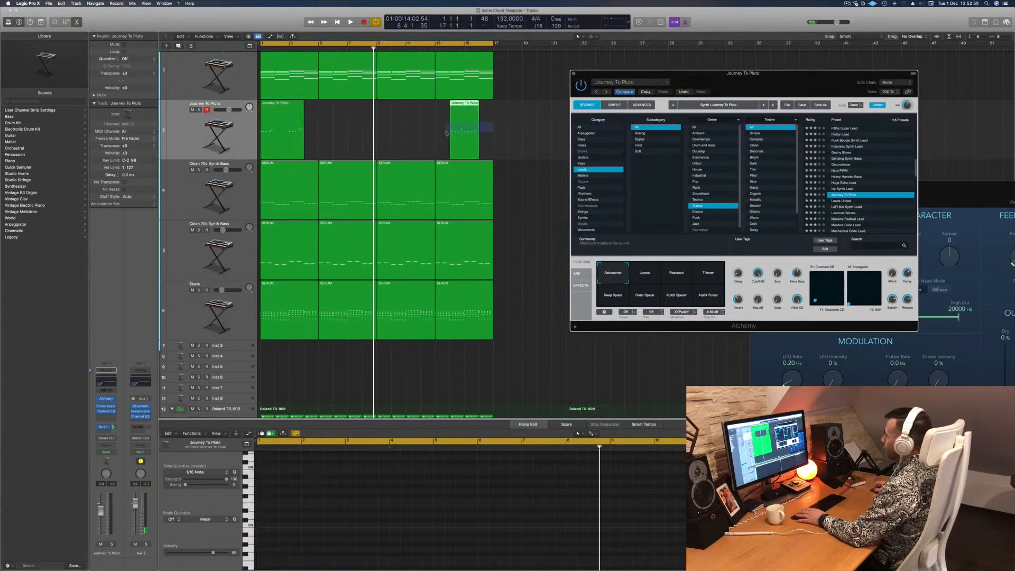
pyautogui.press('Delete')
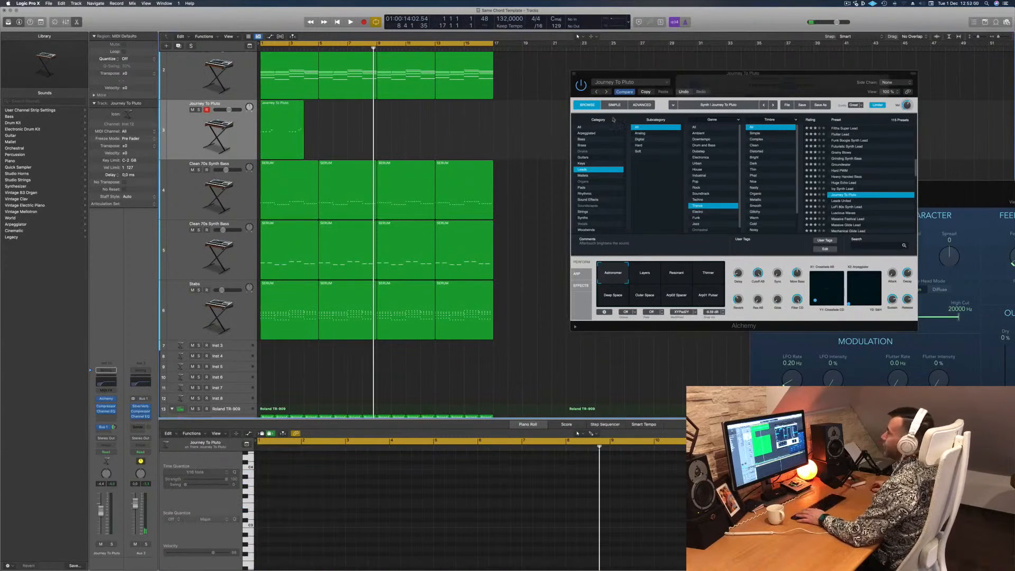
# Mute the Anthem Chord Arp track while listening to the lead region's notes from the start, stop playback and unmute it.
pyautogui.scroll(3, 188, 107)
pyautogui.press('Return')
pyautogui.click(192, 113)
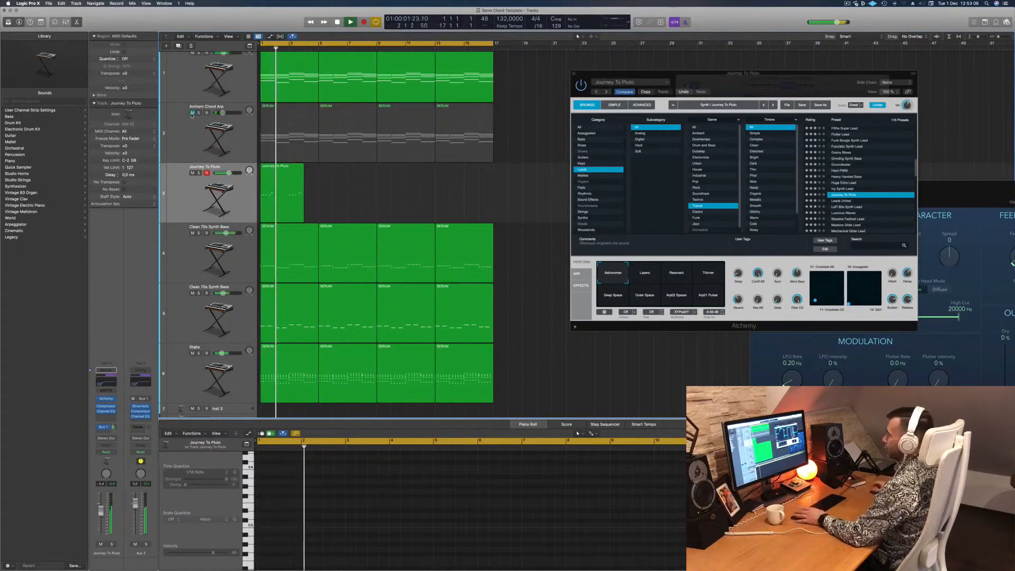
pyautogui.click(276, 175)
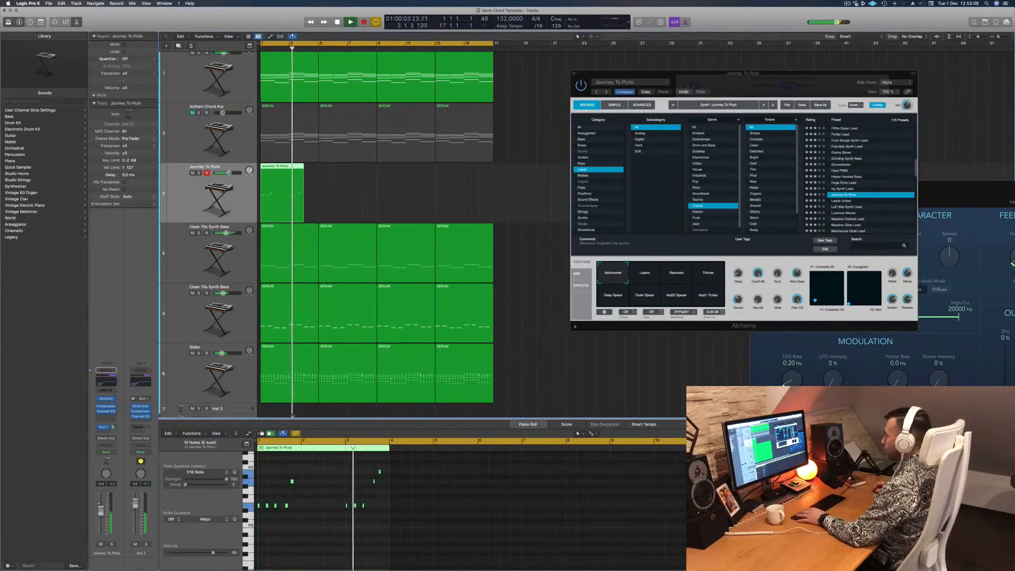
pyautogui.scroll(4, 359, 508)
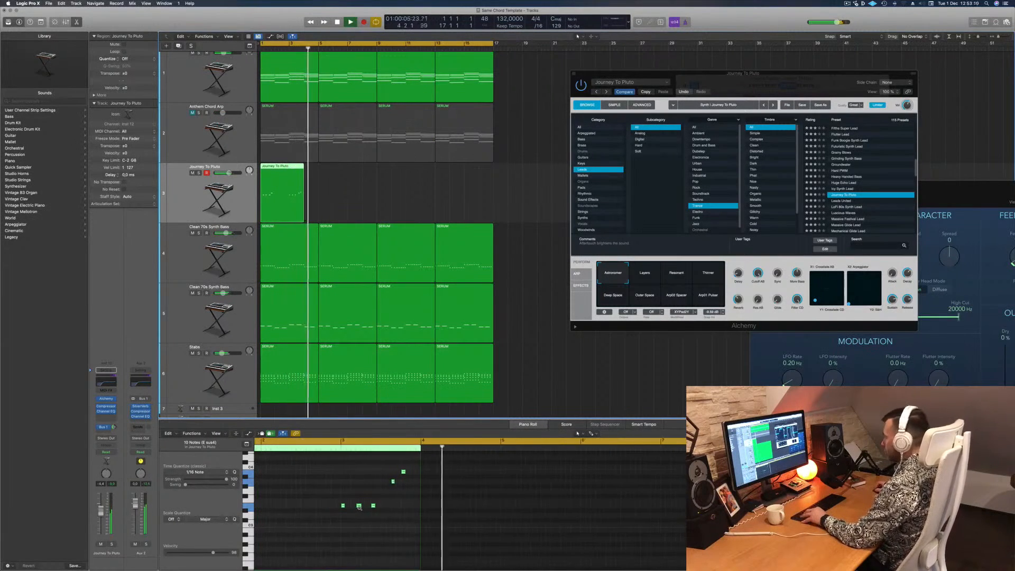
pyautogui.press('space')
pyautogui.click(192, 113)
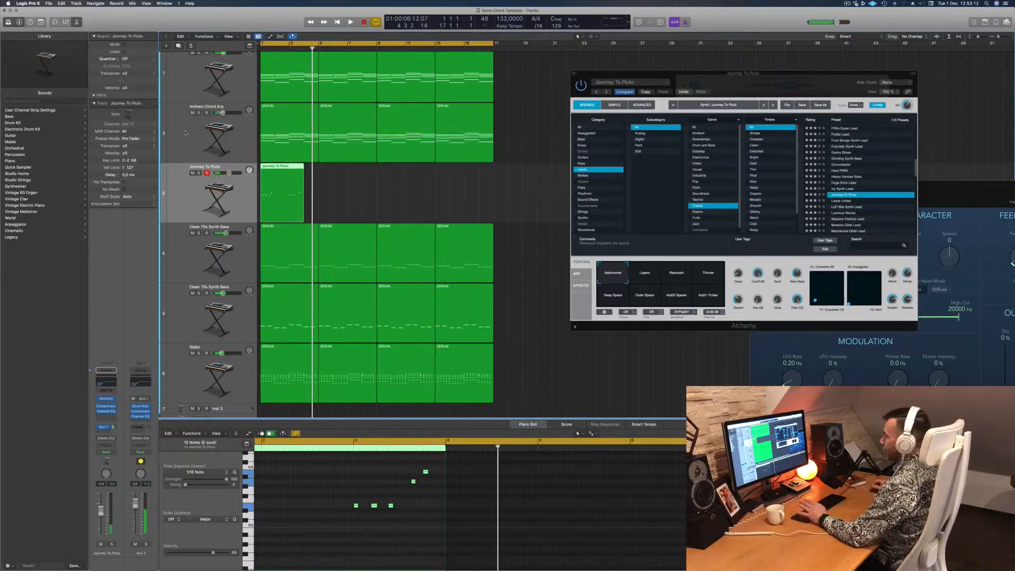
# Play the project from the start and adjust the Bus 1 send level on the Journey To Pluto track.
pyautogui.press('Return')
pyautogui.press('space')
pyautogui.press('super+Left')
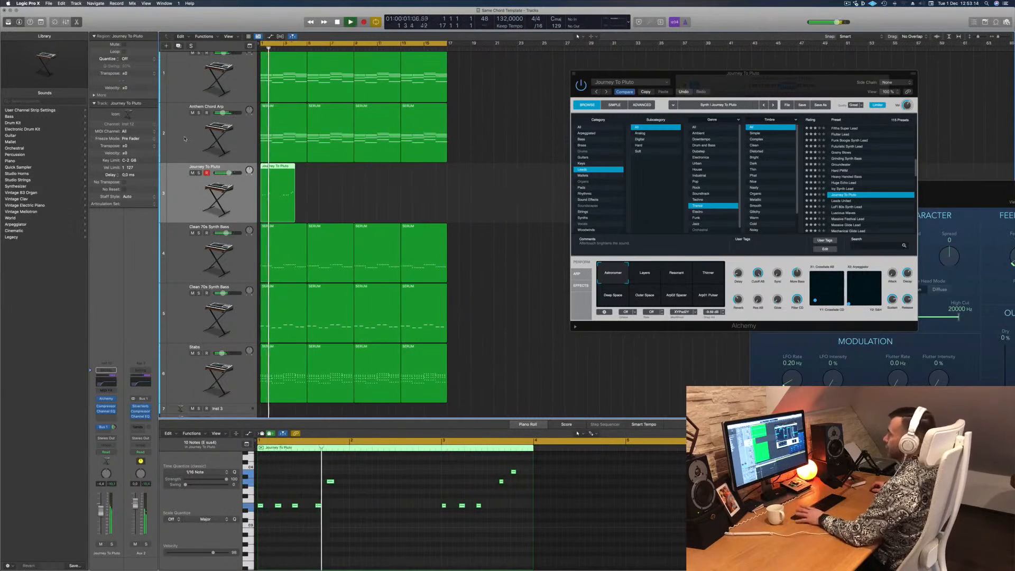
pyautogui.click(188, 137)
pyautogui.click(210, 181)
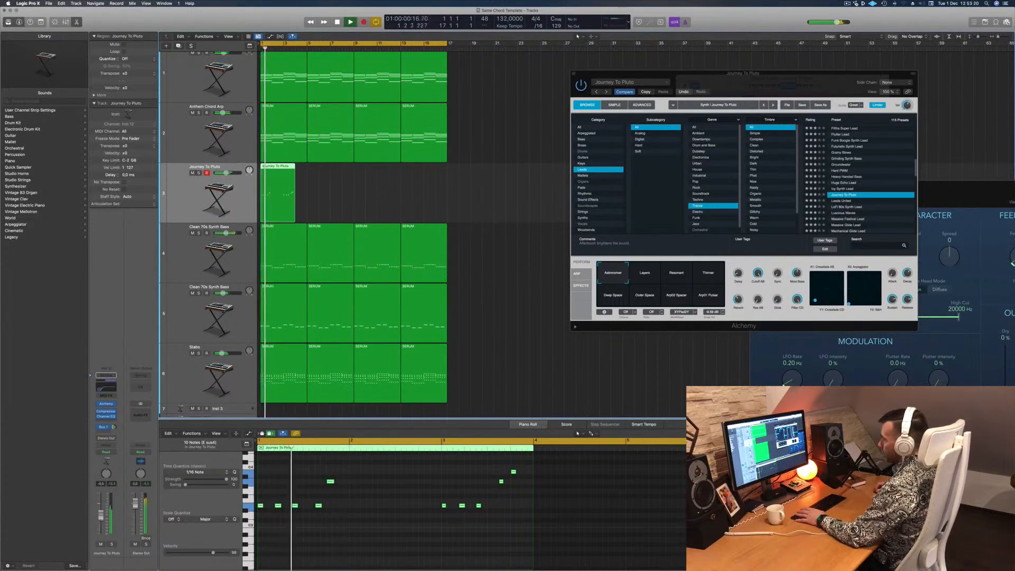
pyautogui.click(108, 426)
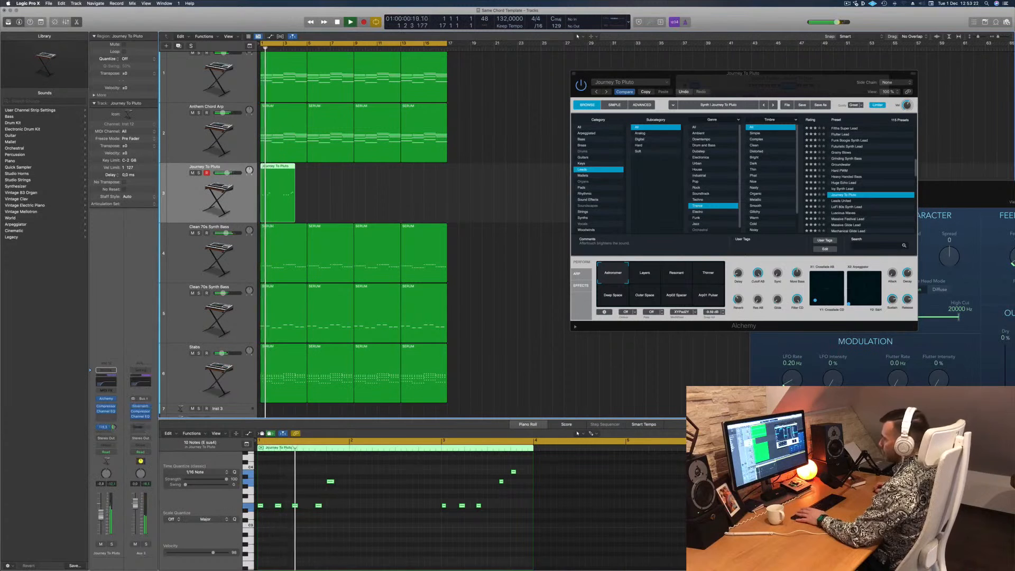
# Extend the Journey To Pluto region to four bars and copy it to bar 5.
pyautogui.click(348, 188)
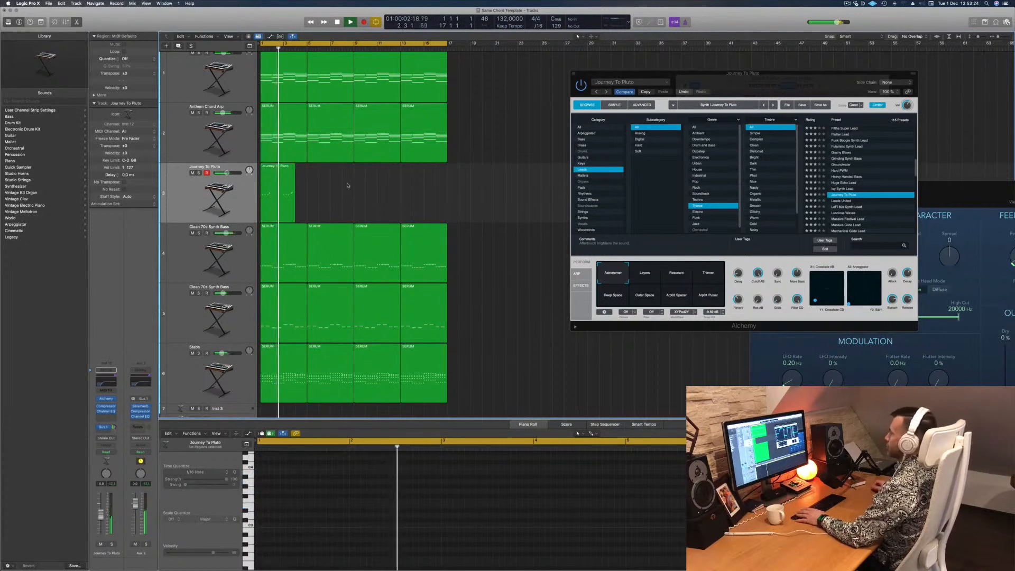
pyautogui.click(272, 168)
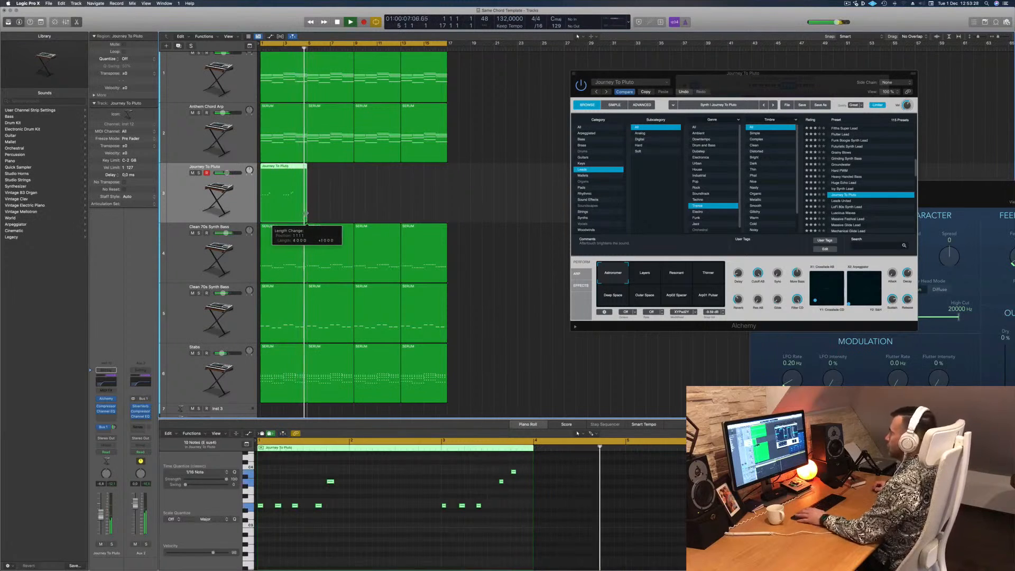
pyautogui.moveTo(305, 214); pyautogui.dragTo(306, 214)
pyautogui.scroll(2, 524, 517)
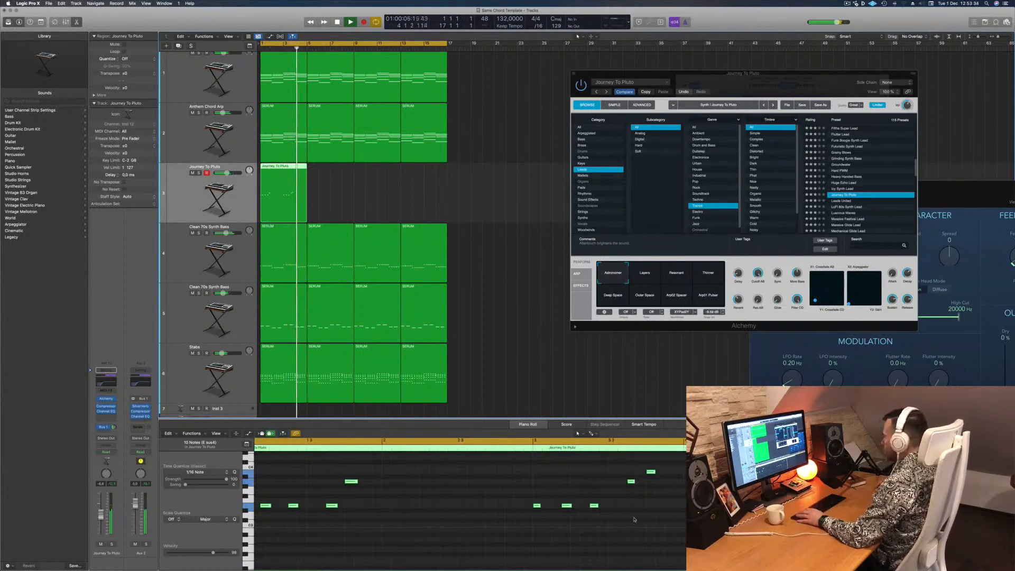
pyautogui.moveTo(289, 170); pyautogui.dragTo(337, 171)
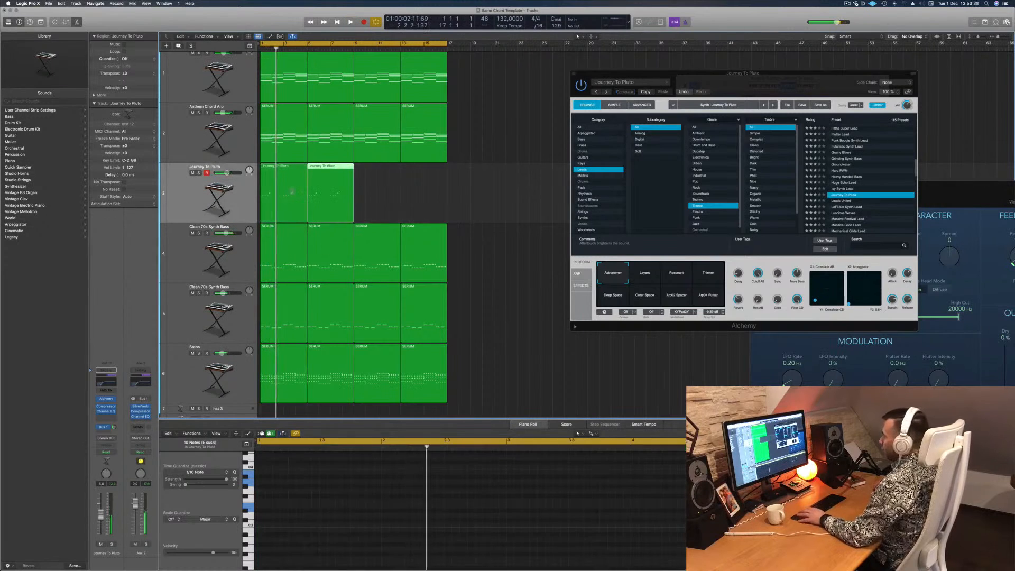
pyautogui.scroll(-3, 402, 517)
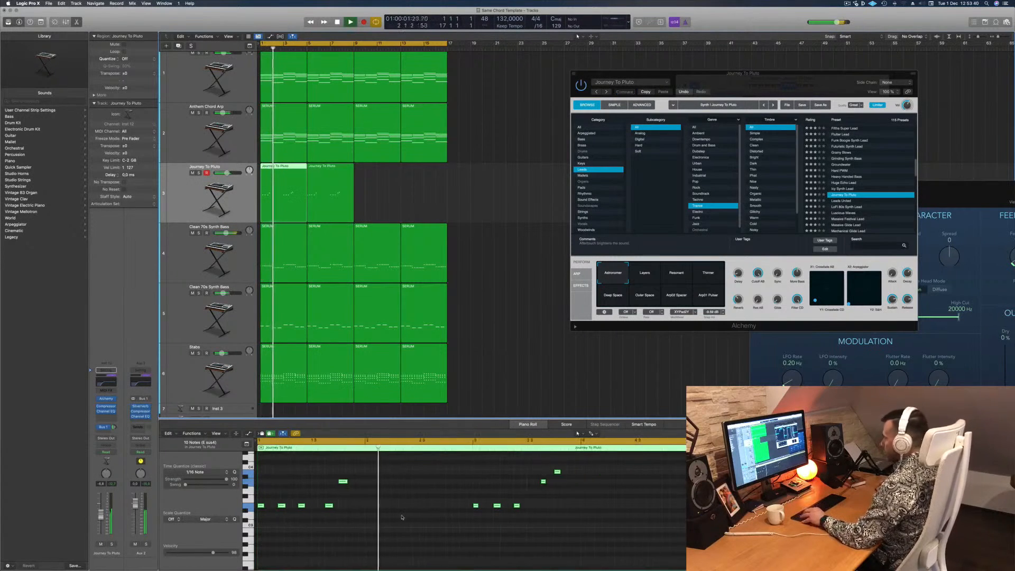
pyautogui.scroll(-1, 401, 517)
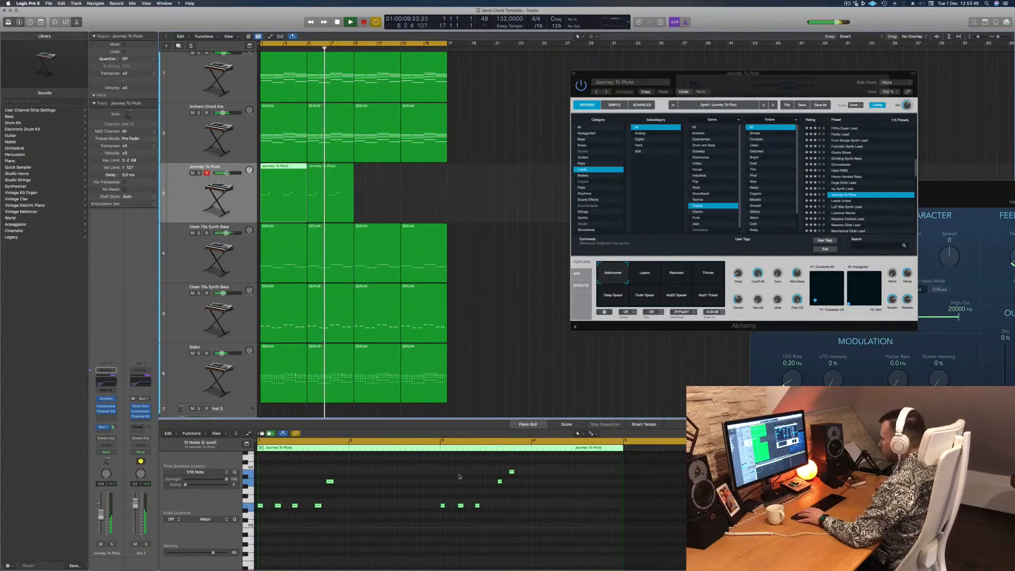
# Select both Journey To Pluto regions and join them into one region while playing from the start.
pyautogui.press('Return')
pyautogui.click(338, 191)
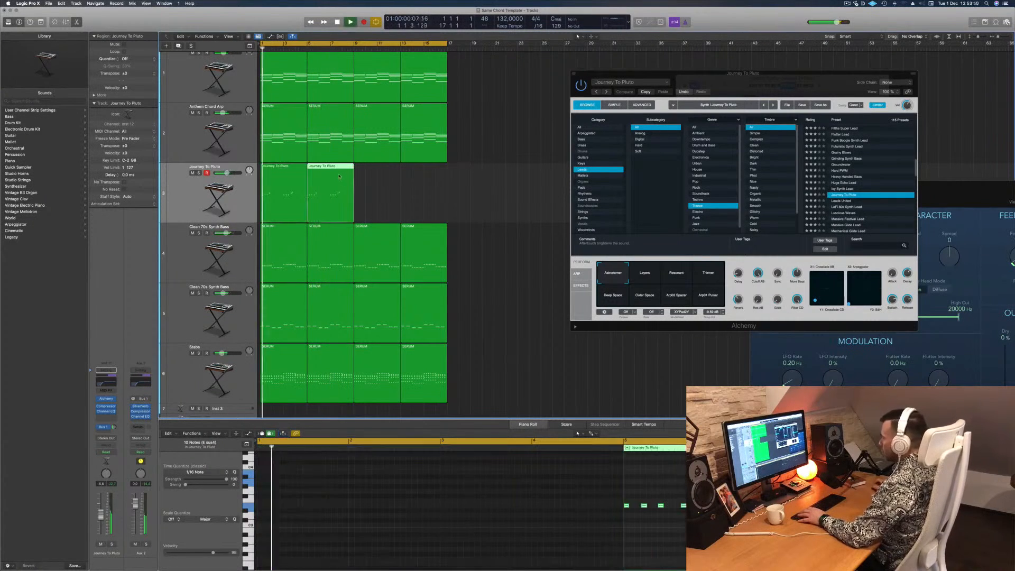
pyautogui.moveTo(375, 187); pyautogui.dragTo(283, 199)
pyautogui.press('Return')
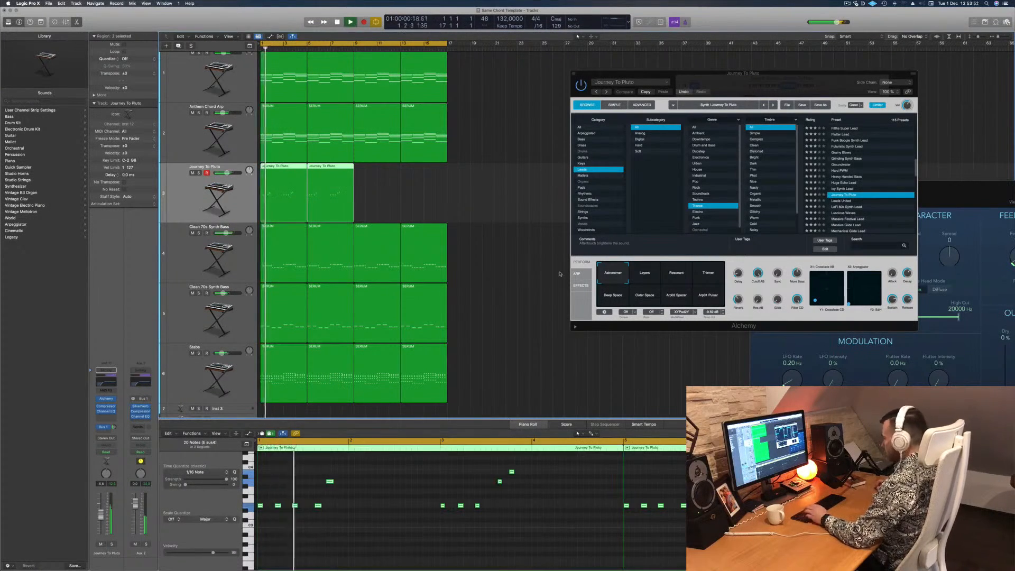
pyautogui.press('super+j')
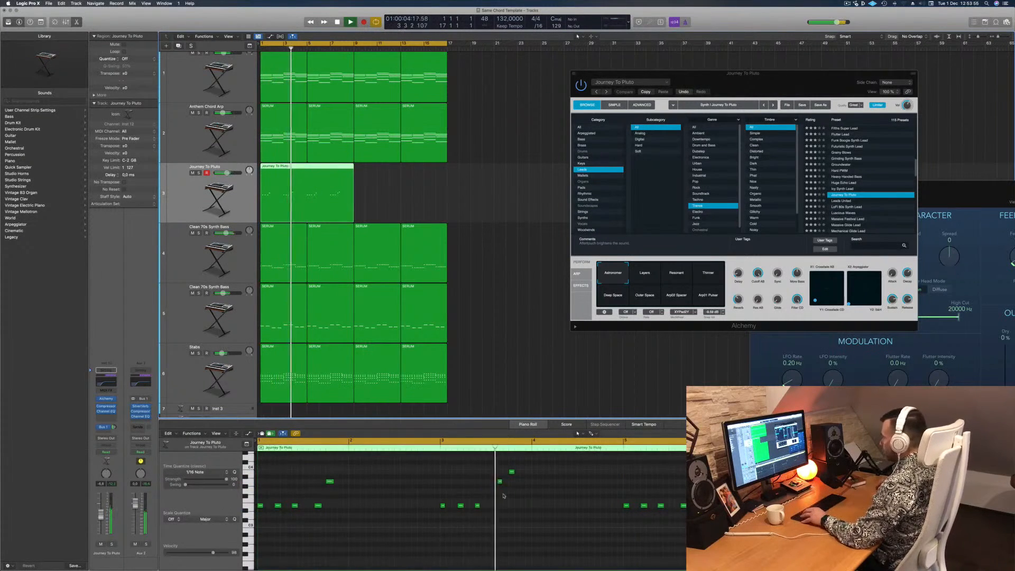
# Play back the Journey To Pluto lead and try moving the fourth note of bar 5 to a higher pitch.
pyautogui.press('space')
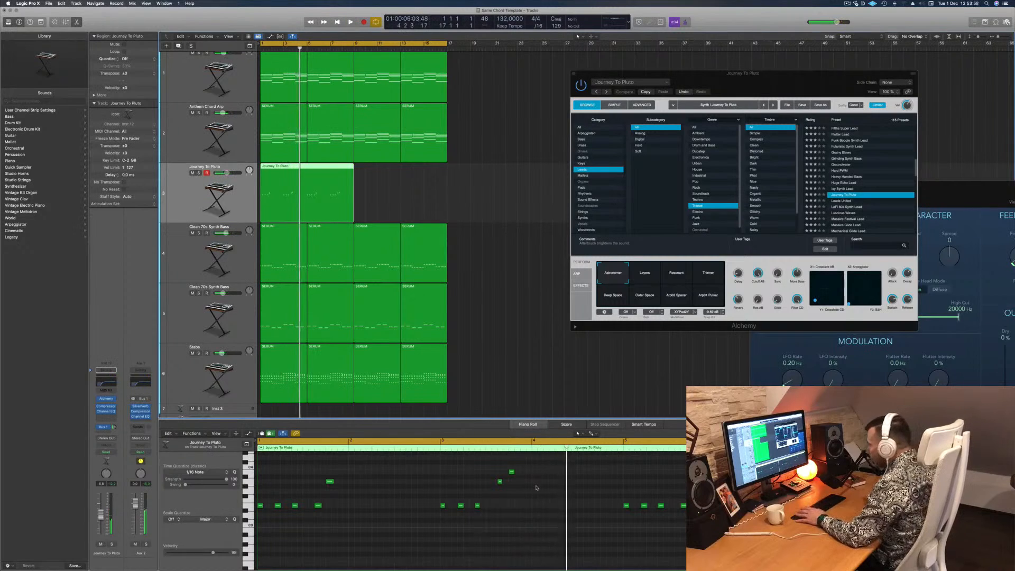
pyautogui.press('space')
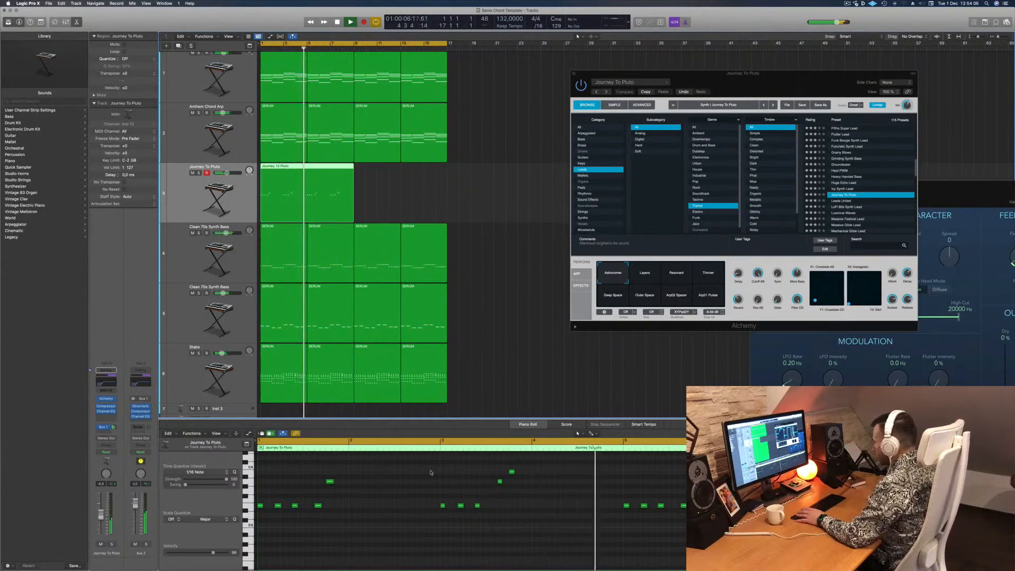
pyautogui.press('space')
pyautogui.press('space')
pyautogui.click(684, 506)
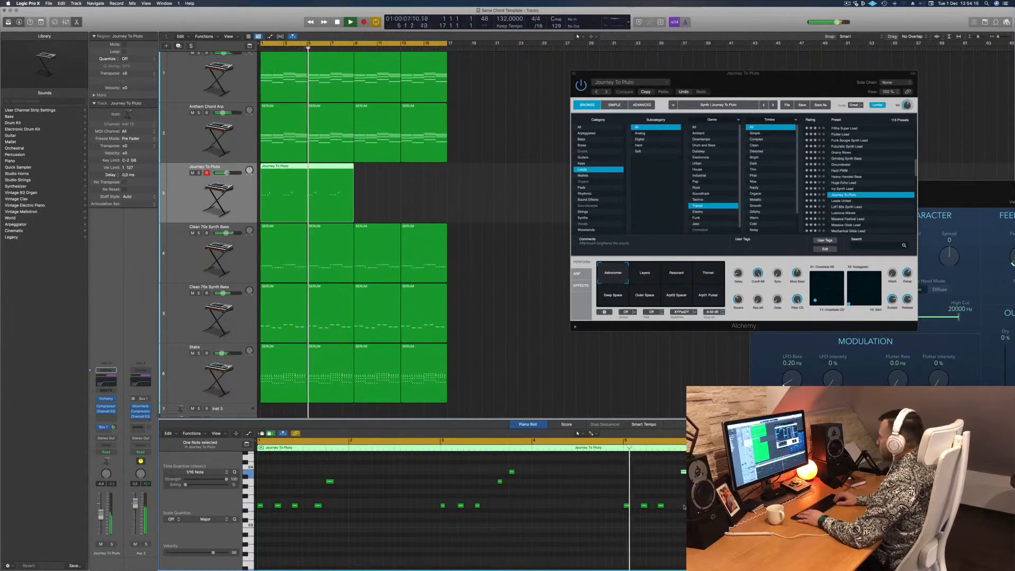
# Copy the joined Journey To Pluto region to bar 9 and repeat the regions of all tracks once.
pyautogui.press('Return')
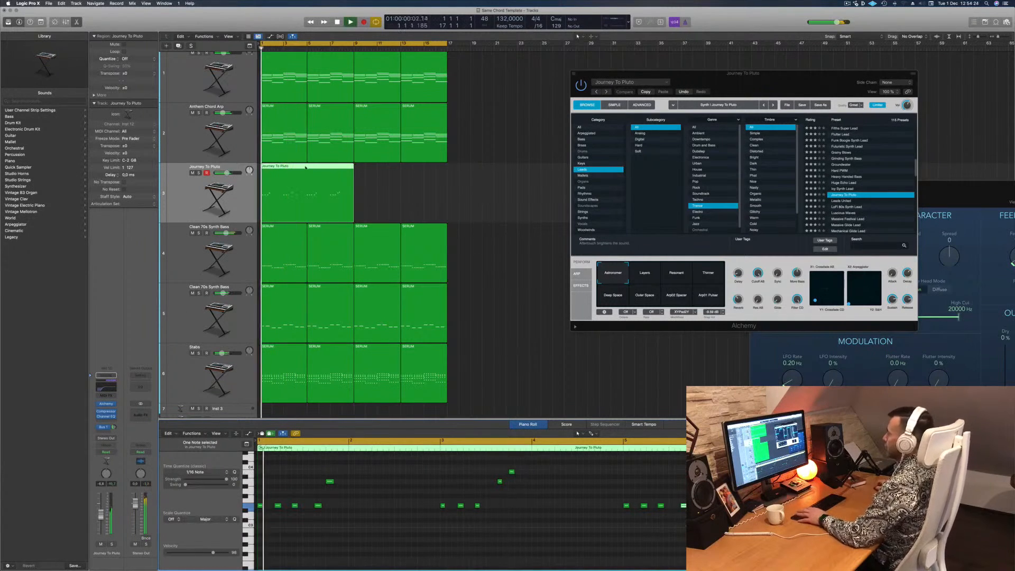
pyautogui.moveTo(313, 175); pyautogui.dragTo(403, 170)
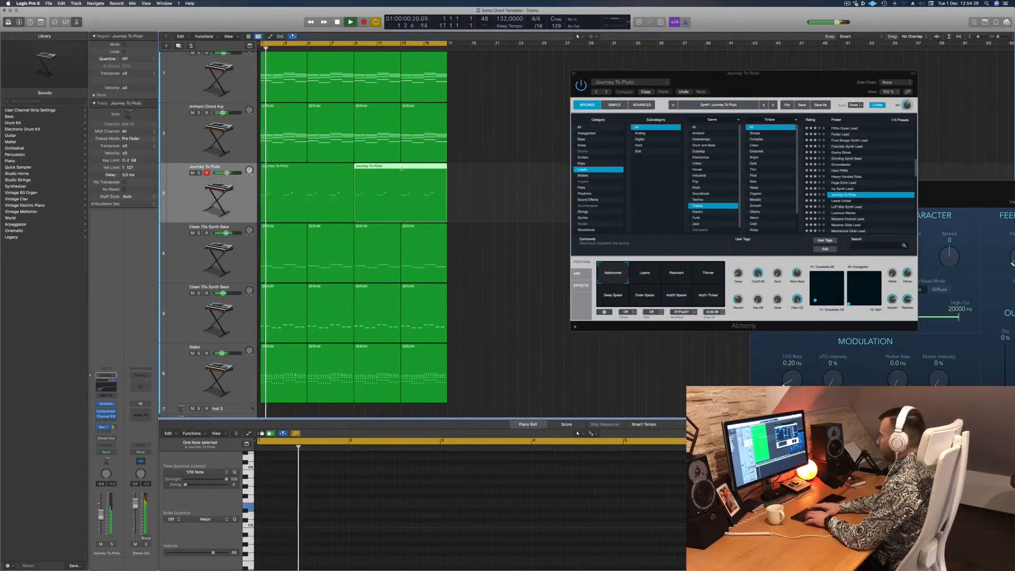
pyautogui.press('super+a')
pyautogui.press('super+r')
pyautogui.press('super+Left')
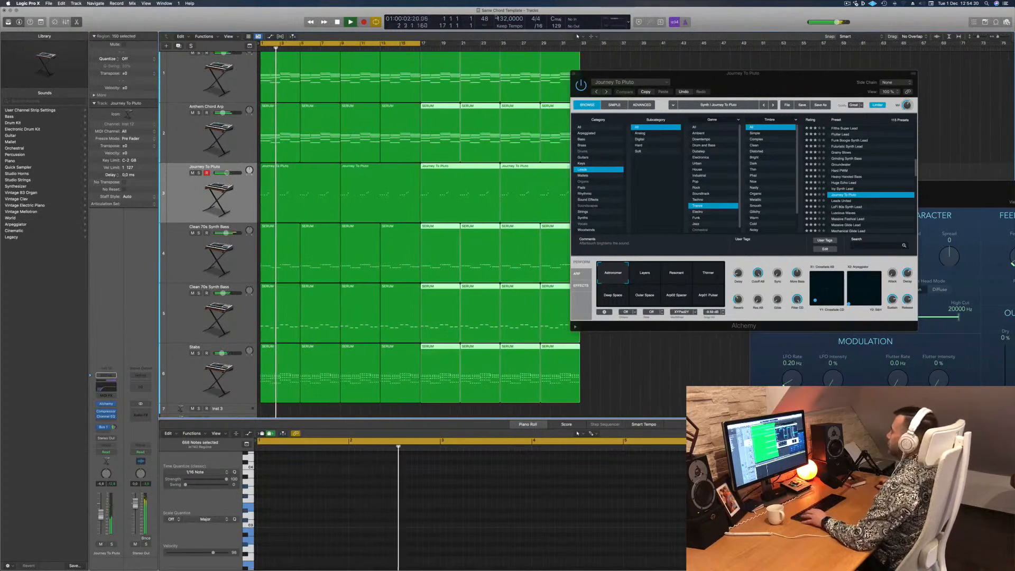
# Extend the cycle range to bar 33 and move the Alchemy window clear of the regions.
pyautogui.moveTo(422, 42); pyautogui.dragTo(578, 53)
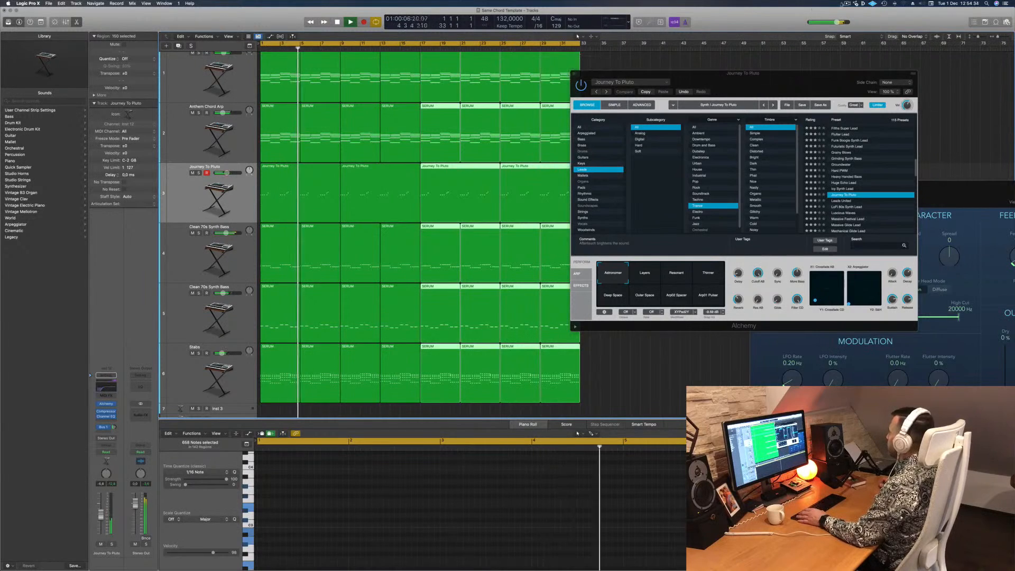
pyautogui.click(848, 3)
pyautogui.click(733, 22)
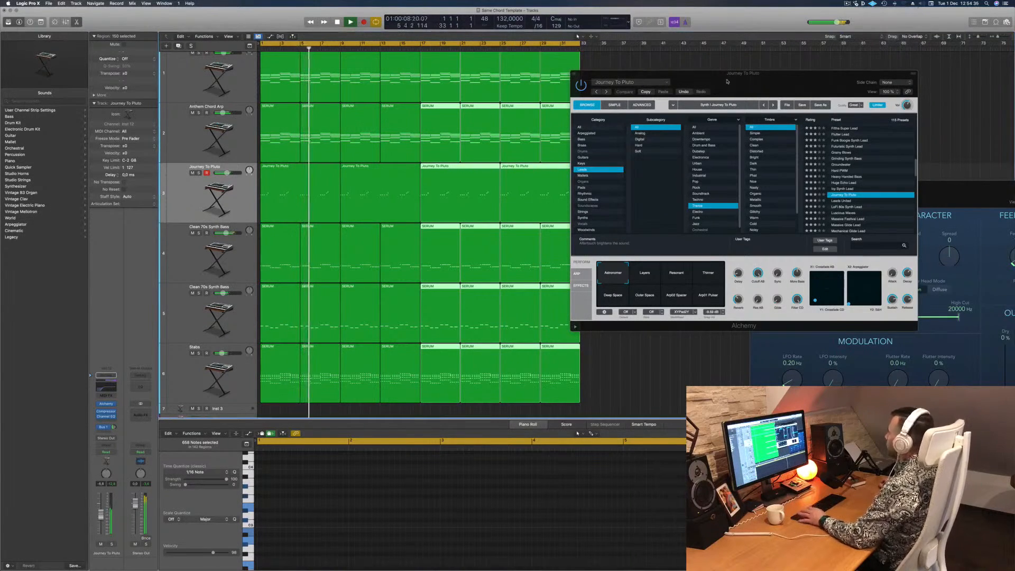
pyautogui.moveTo(692, 74); pyautogui.dragTo(808, 122)
pyautogui.click(625, 150)
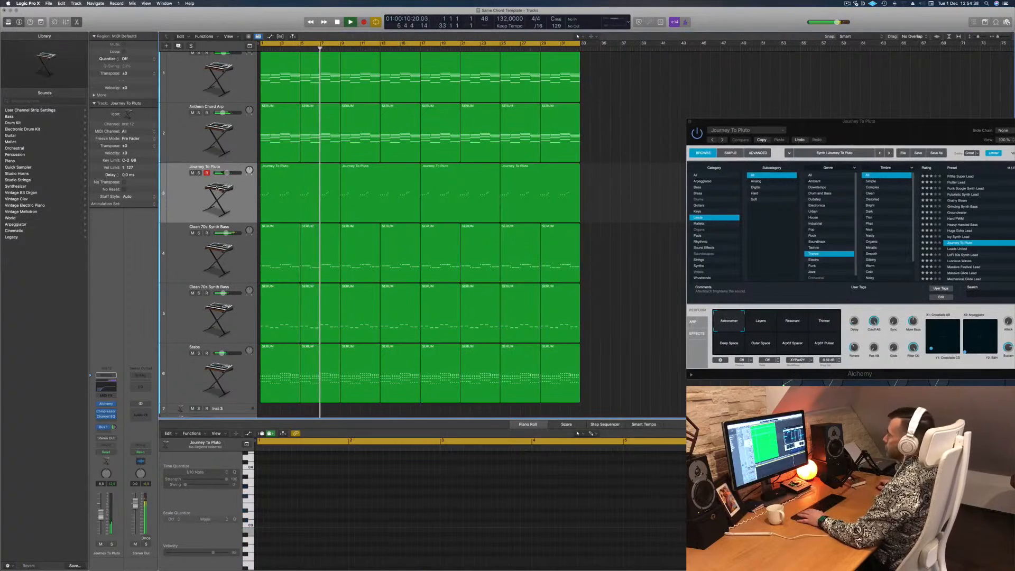
# Select the Journey To Pluto track and solo it while playing from the start.
pyautogui.click(220, 187)
pyautogui.click(198, 173)
pyautogui.click(198, 174)
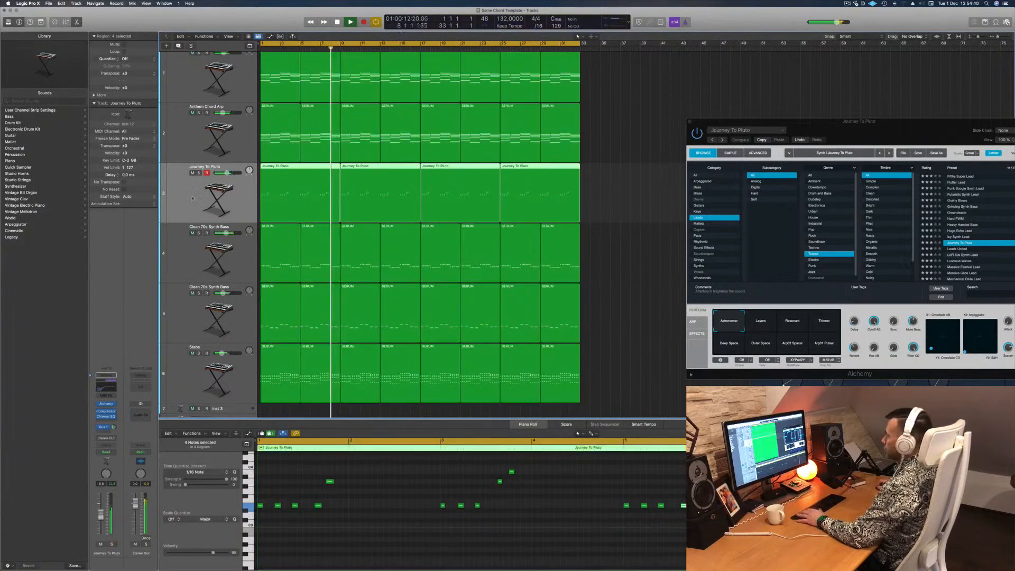
pyautogui.press('Return')
pyautogui.click(199, 173)
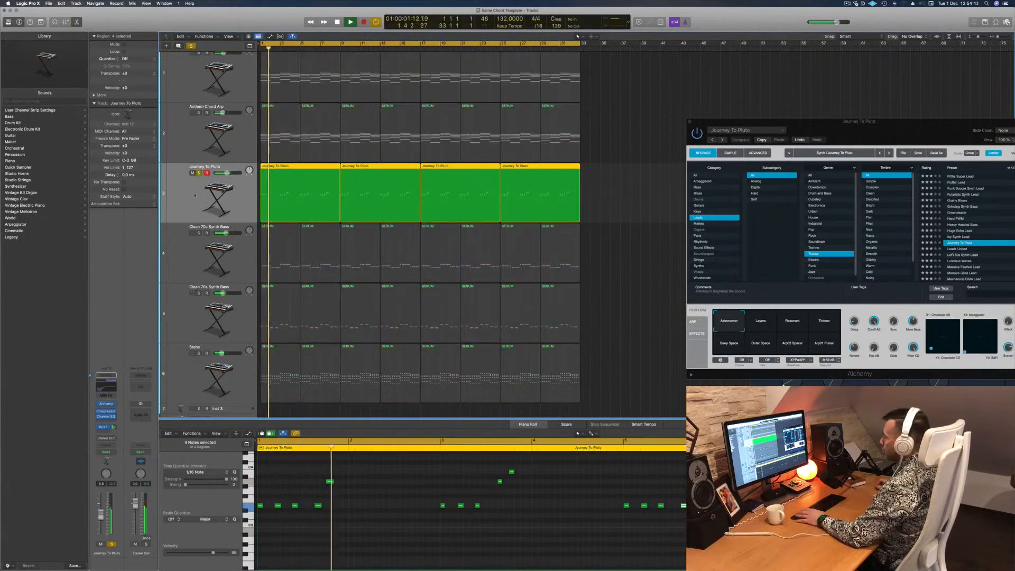
# Set the low cut in Journey To Pluto's Channel EQ to 525 Hz with a Q of 0.79 and unsolo the track.
pyautogui.click(106, 404)
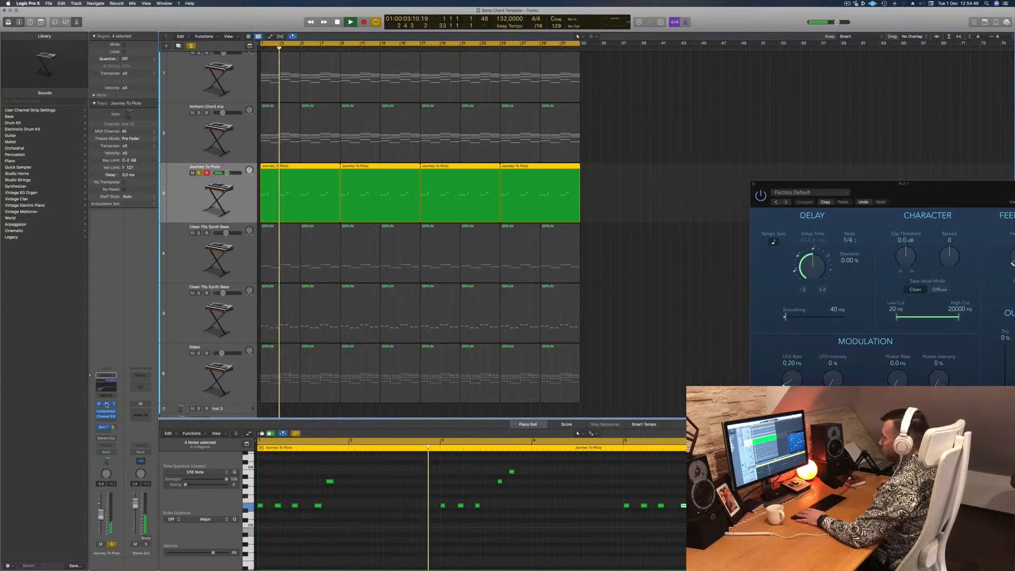
pyautogui.click(112, 389)
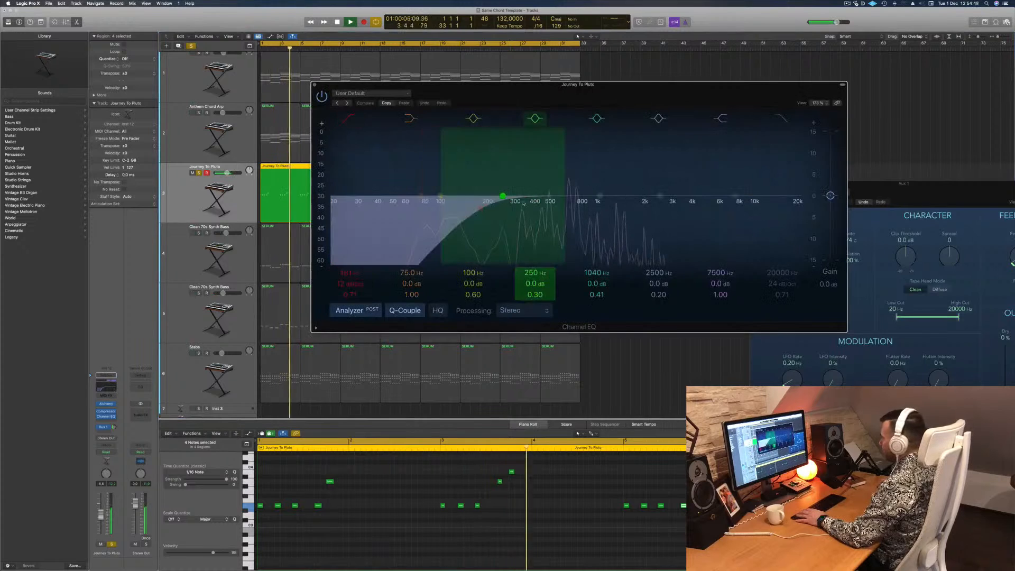
pyautogui.moveTo(492, 204); pyautogui.dragTo(553, 204)
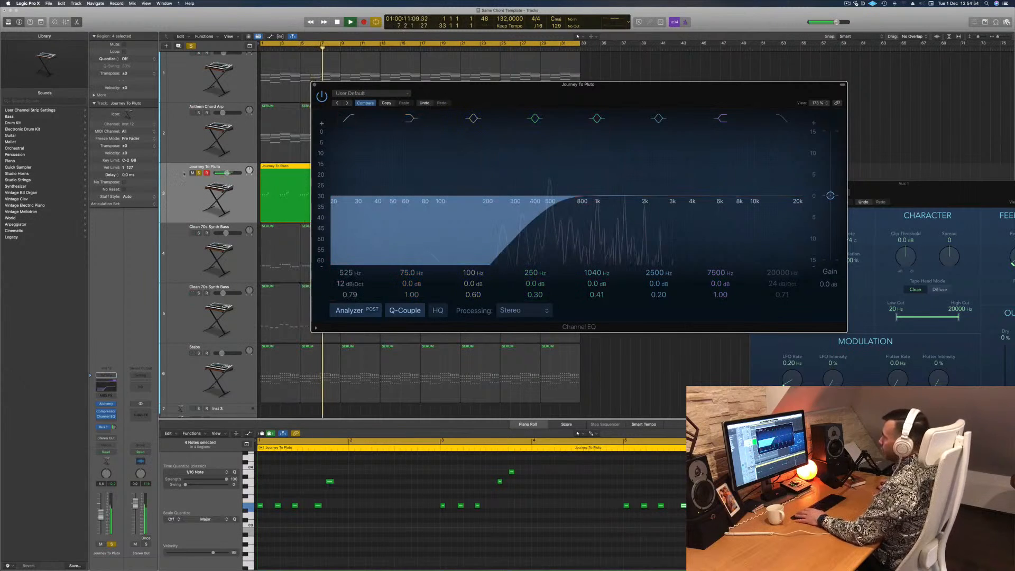
pyautogui.click(198, 173)
# Listen to the filtered lead in the full mix from the start and close the Channel EQ window.
pyautogui.press('Return')
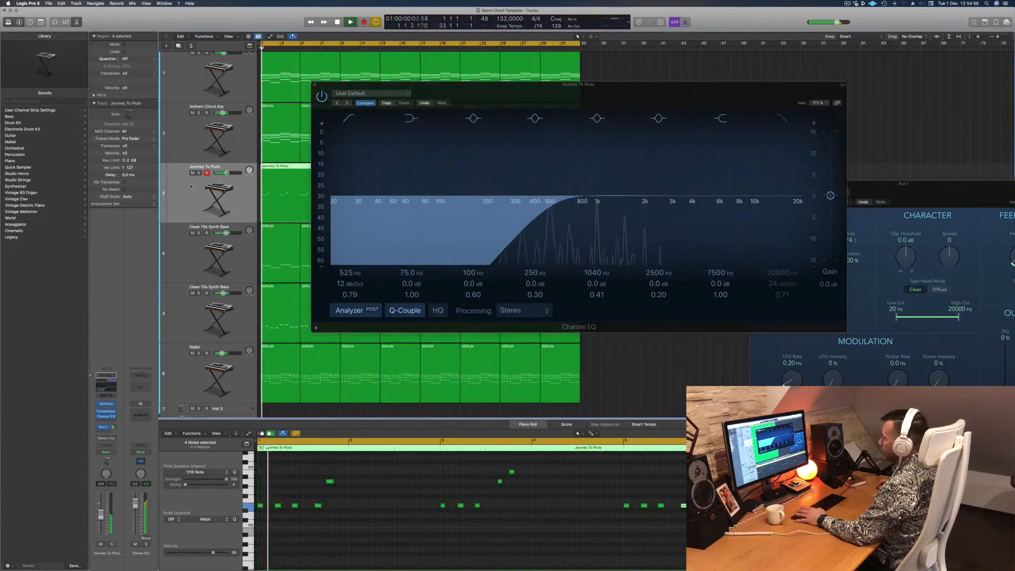
pyautogui.moveTo(473, 89); pyautogui.dragTo(539, 83)
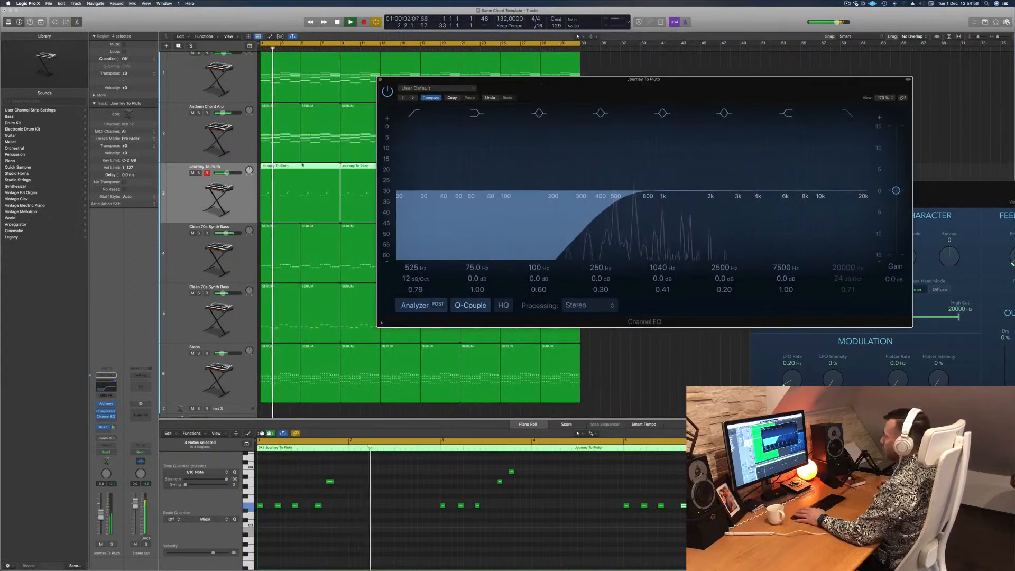
pyautogui.press('space')
pyautogui.click(231, 185)
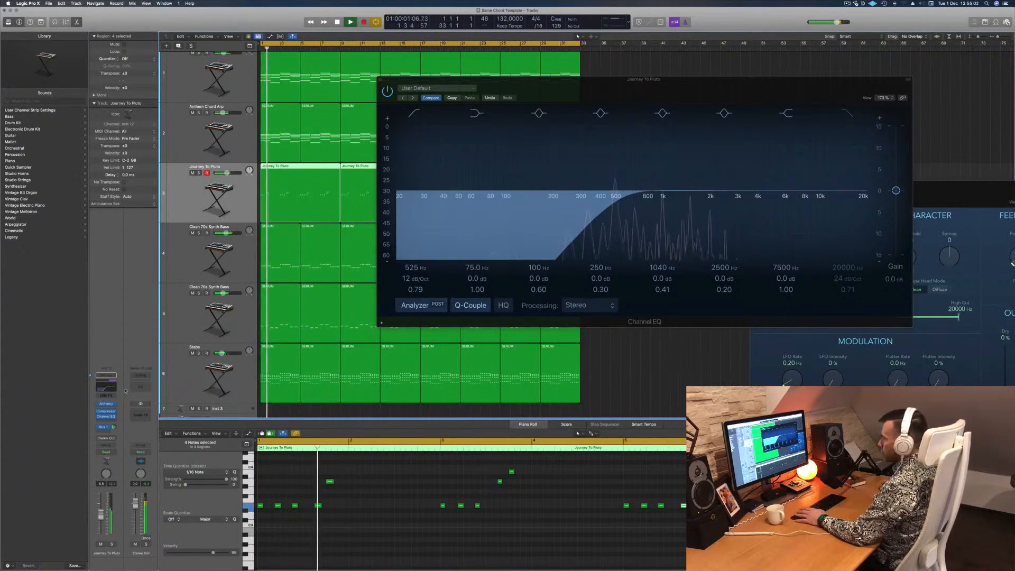
pyautogui.moveTo(383, 80); pyautogui.dragTo(315, 98)
pyautogui.click(312, 98)
pyautogui.press('Return')
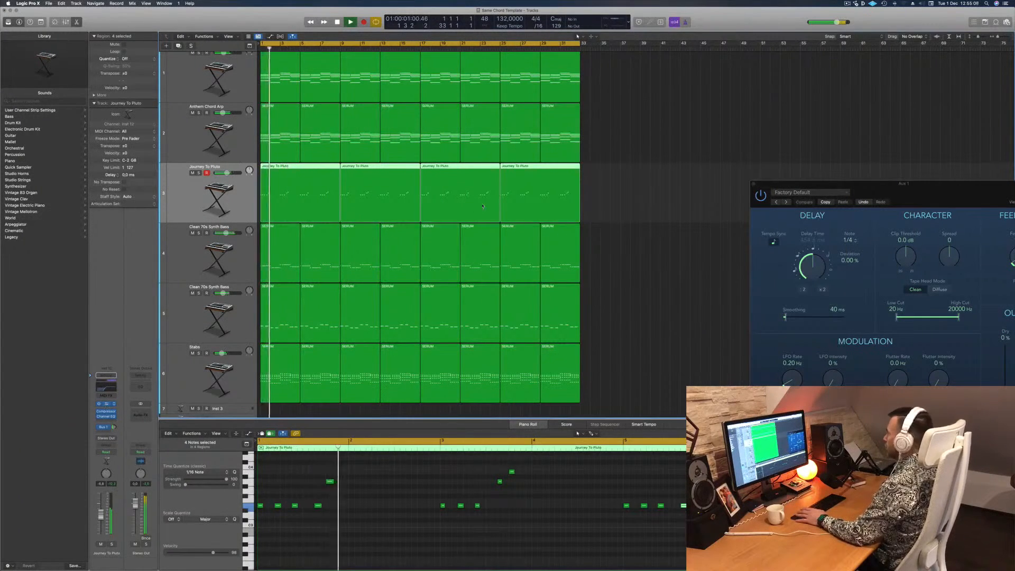
# Reopen Alchemy on Journey To Pluto and audition its other sound variations, from Layers through Deep Space to the arpeggiated ones.
pyautogui.moveTo(881, 132); pyautogui.dragTo(618, 143)
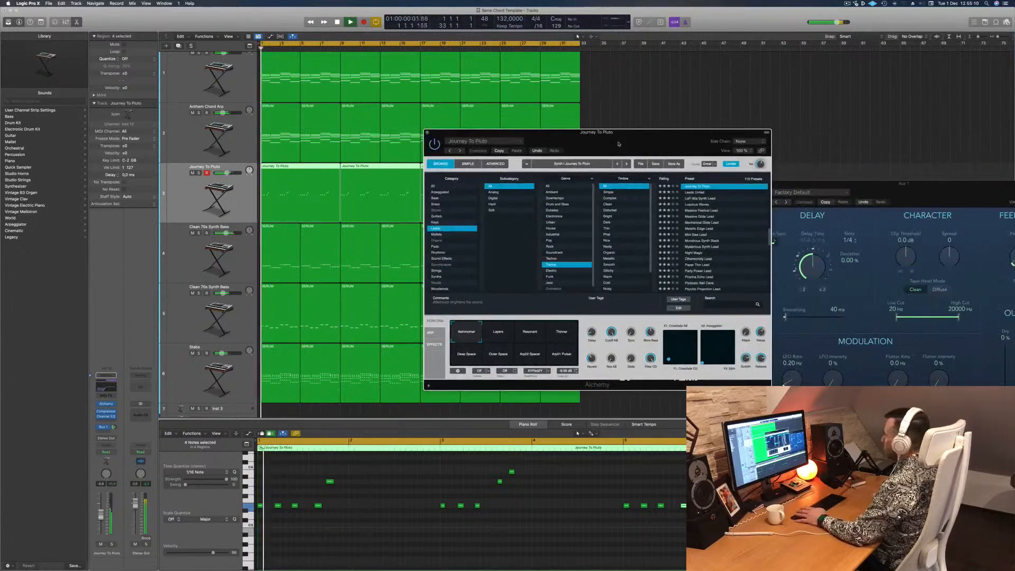
pyautogui.click(498, 332)
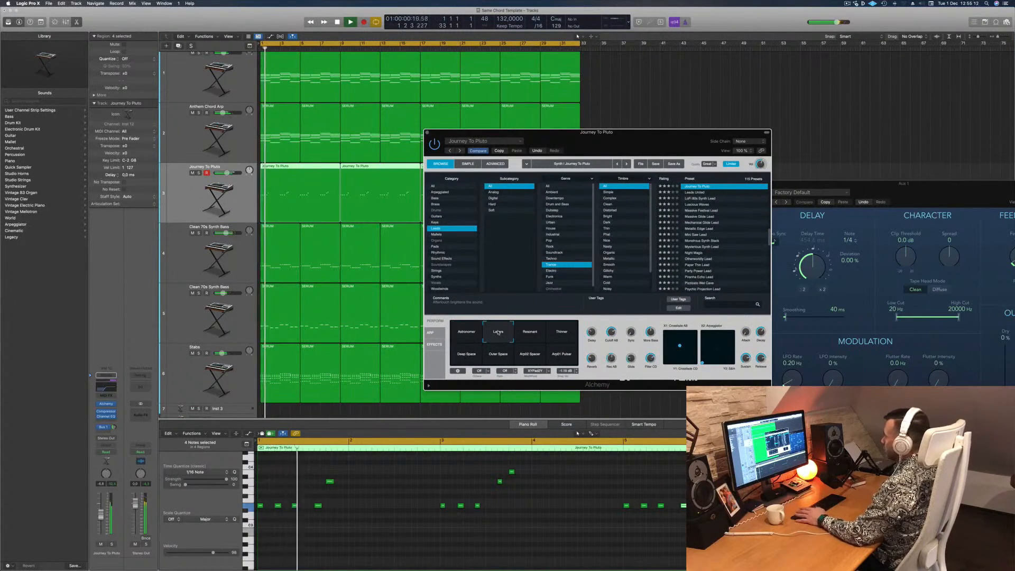
pyautogui.click(536, 333)
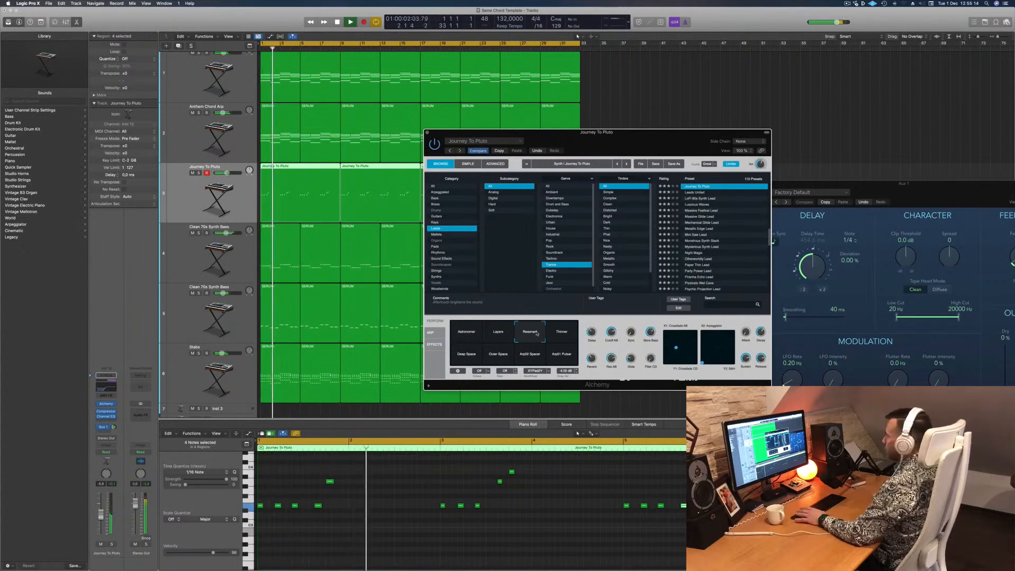
pyautogui.click(566, 333)
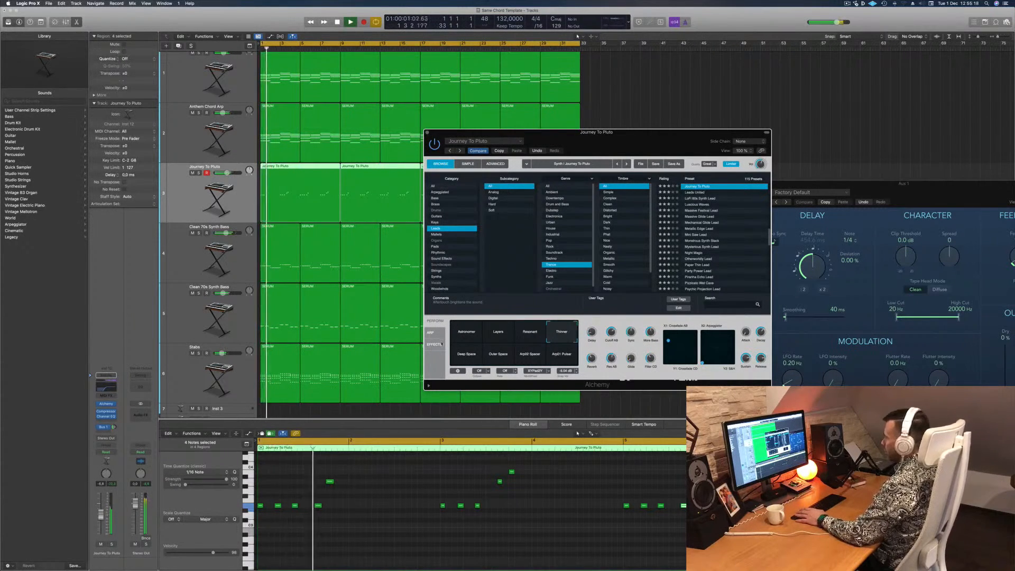
pyautogui.click(465, 355)
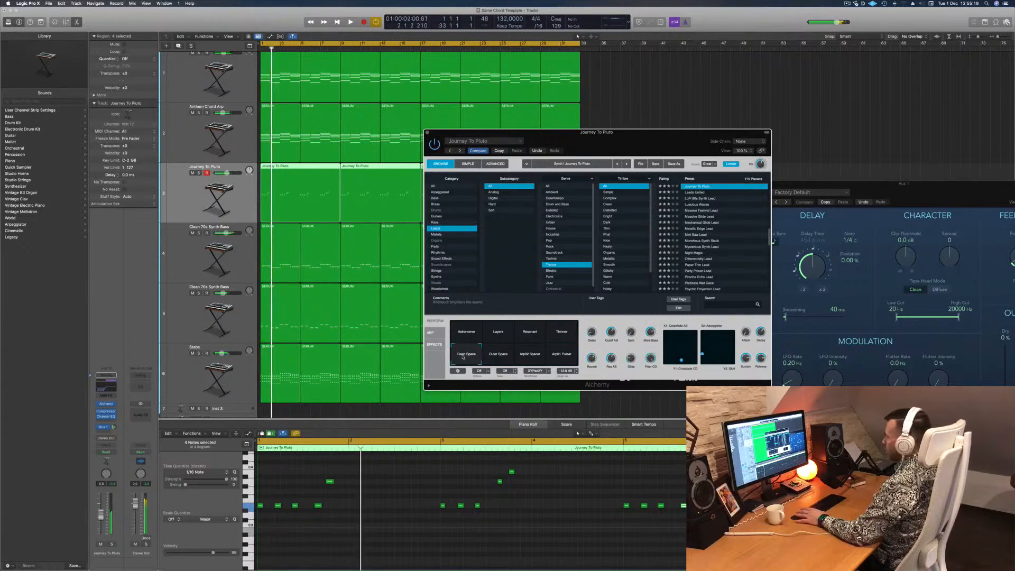
pyautogui.click(500, 355)
pyautogui.click(531, 356)
pyautogui.click(554, 356)
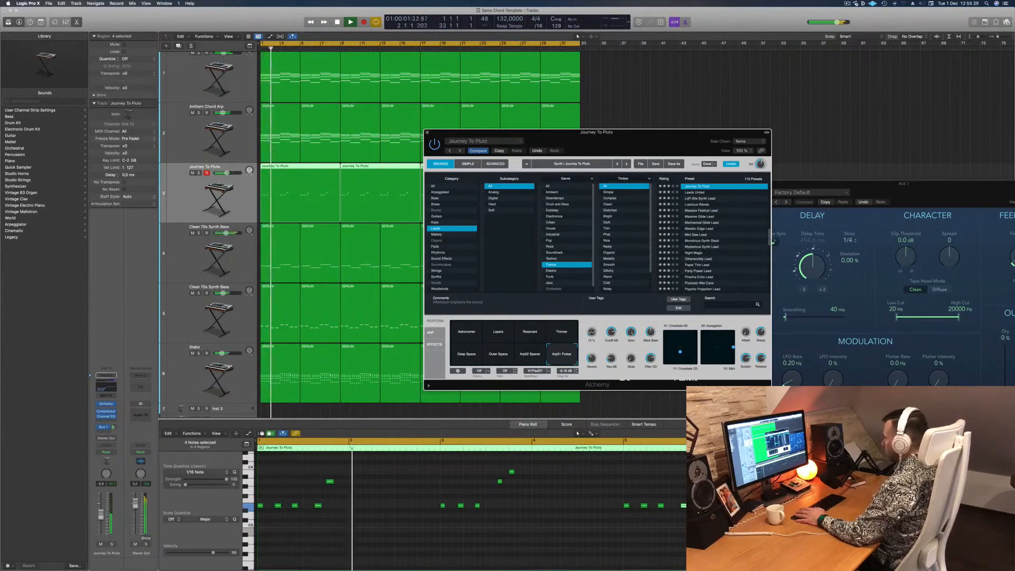
# Switch Alchemy back to its first variation, adjust the Delay and move the window aside while playing from the start.
pyautogui.click(463, 339)
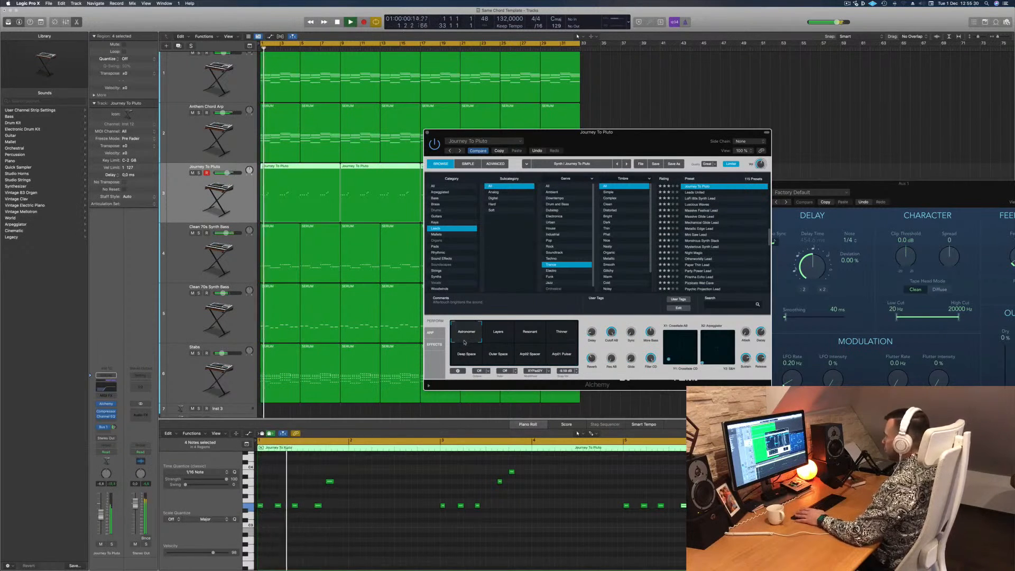
pyautogui.press('Return')
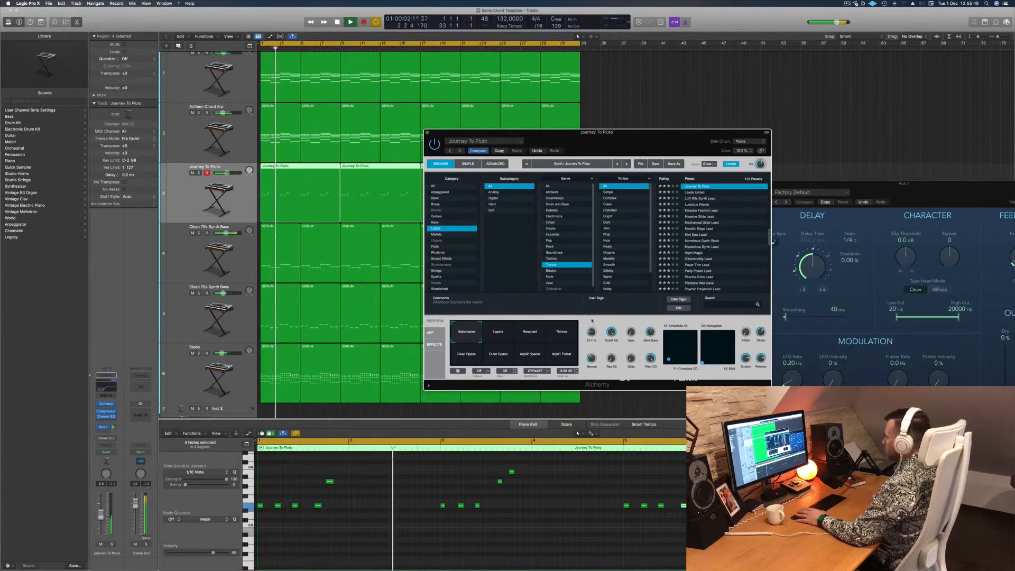
pyautogui.moveTo(460, 138); pyautogui.dragTo(499, 98)
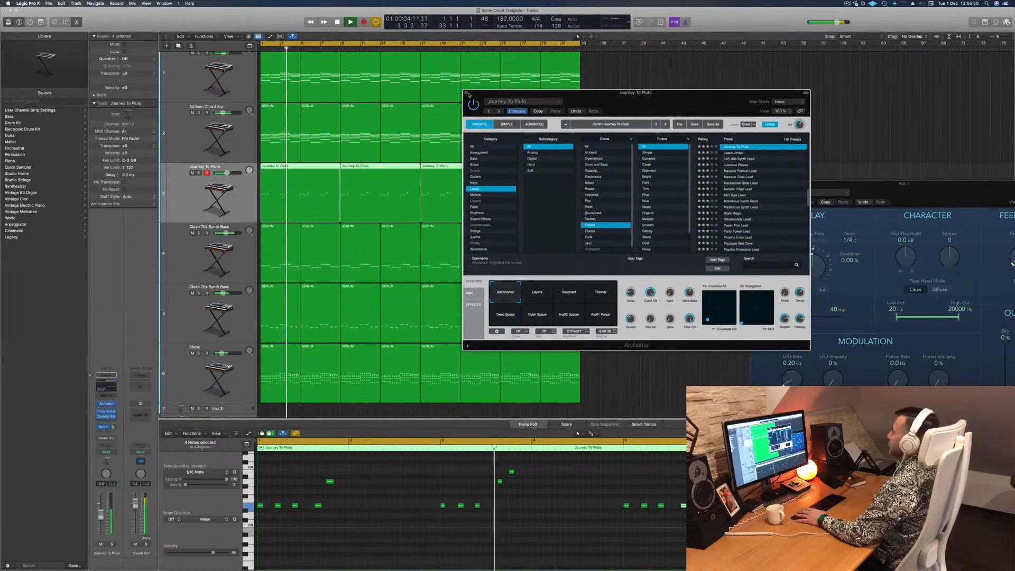
# Open Alchemy on the Anthem Chord Arp track and set the track's automation mode to Touch.
pyautogui.click(235, 140)
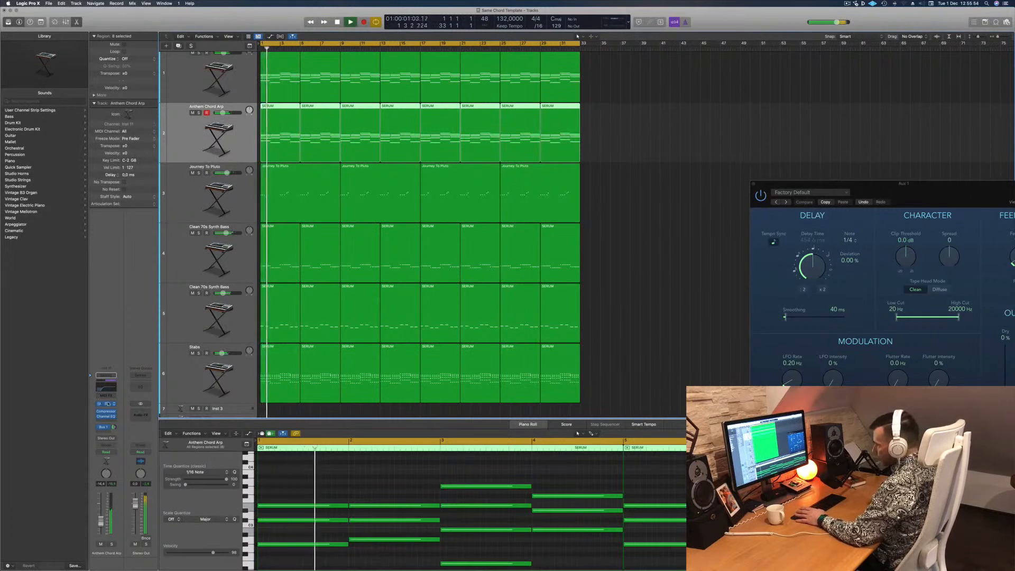
pyautogui.click(106, 403)
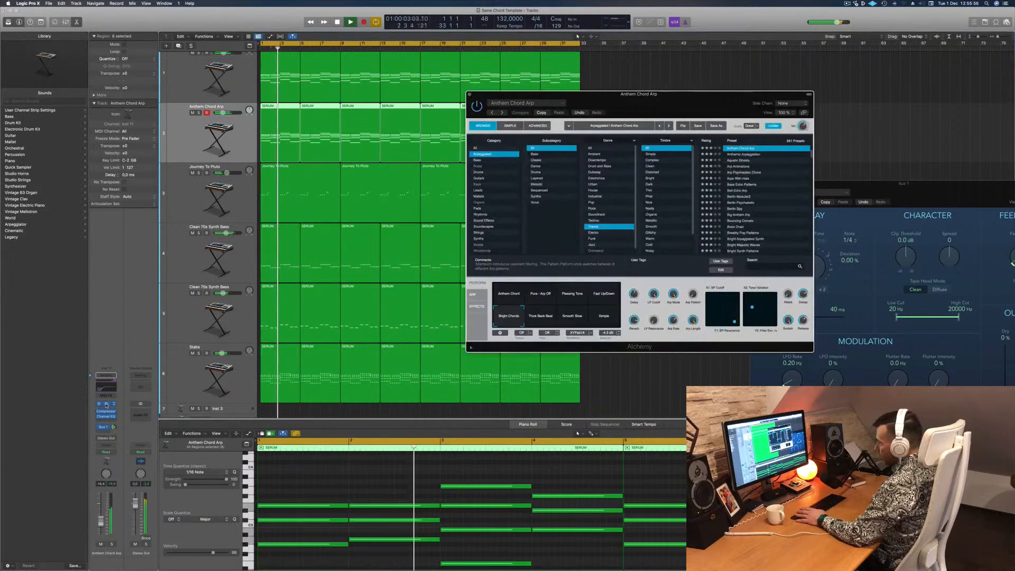
pyautogui.click(106, 452)
pyautogui.click(104, 458)
# Record an LP Cutoff change in Alchemy during playback from the start, stop and close the Alchemy window.
pyautogui.press('Return')
pyautogui.moveTo(653, 296); pyautogui.dragTo(653, 303)
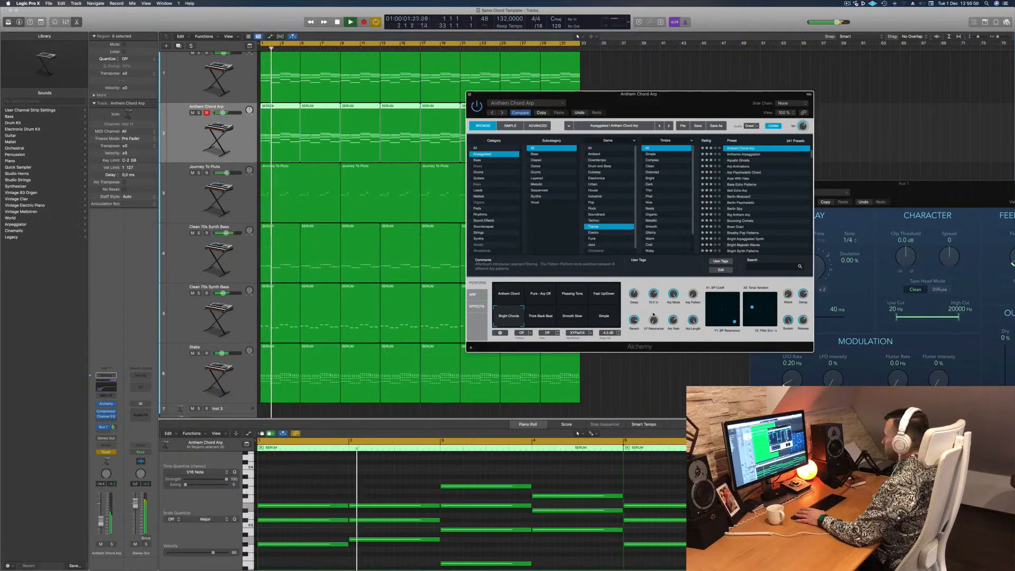
pyautogui.press('Return')
pyautogui.click(468, 95)
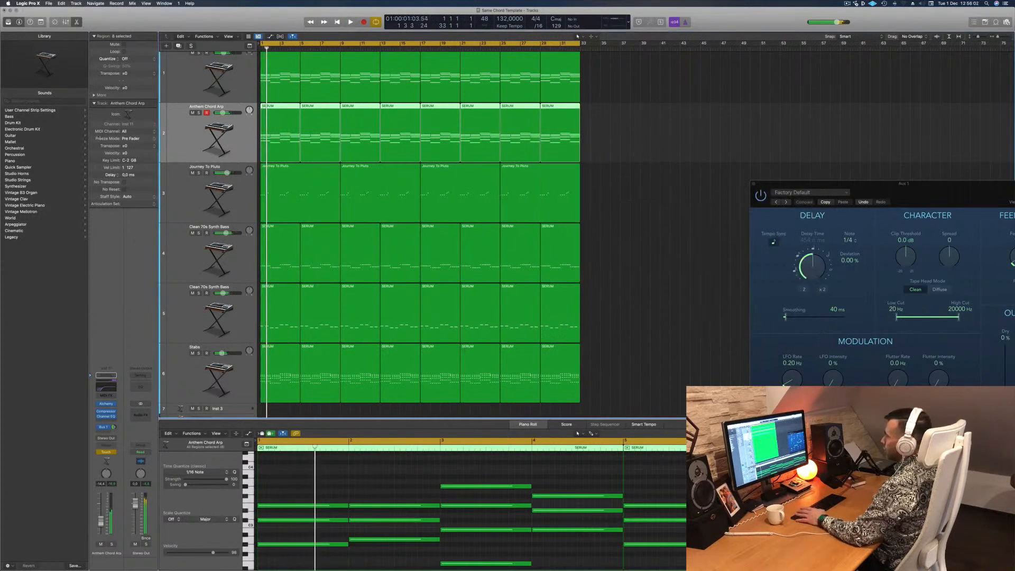
# Show the Alchemy LP Cutoff automation on Anthem Chord Arp and lower its start point into a ramp rising to bar 9.
pyautogui.press('a')
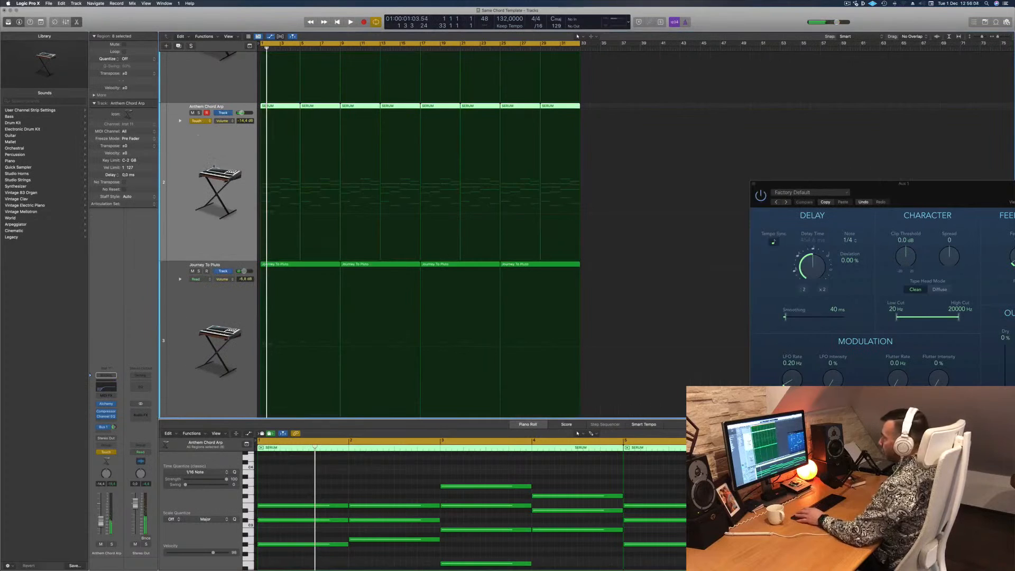
pyautogui.click(225, 121)
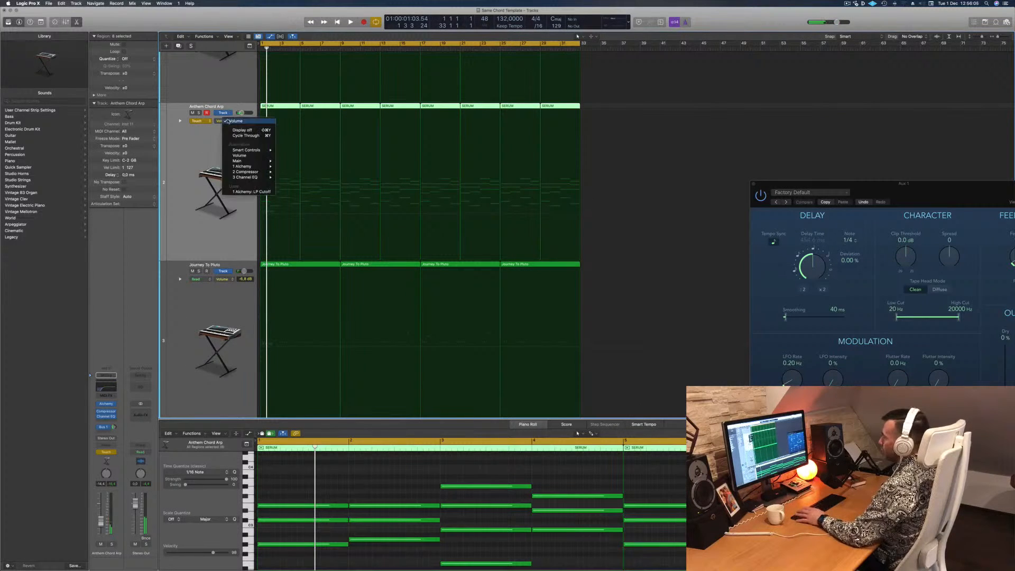
pyautogui.click(241, 192)
pyautogui.moveTo(279, 115); pyautogui.dragTo(261, 119)
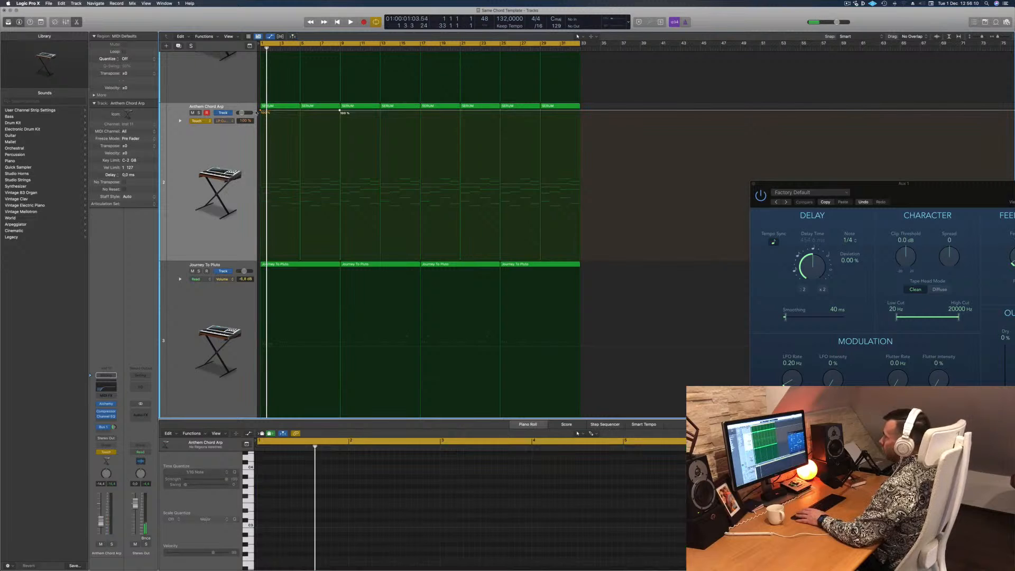
# Set the Anthem Chord Arp's automation mode to Read and raise the LP Cutoff curve's start point while checking playback.
pyautogui.click(200, 121)
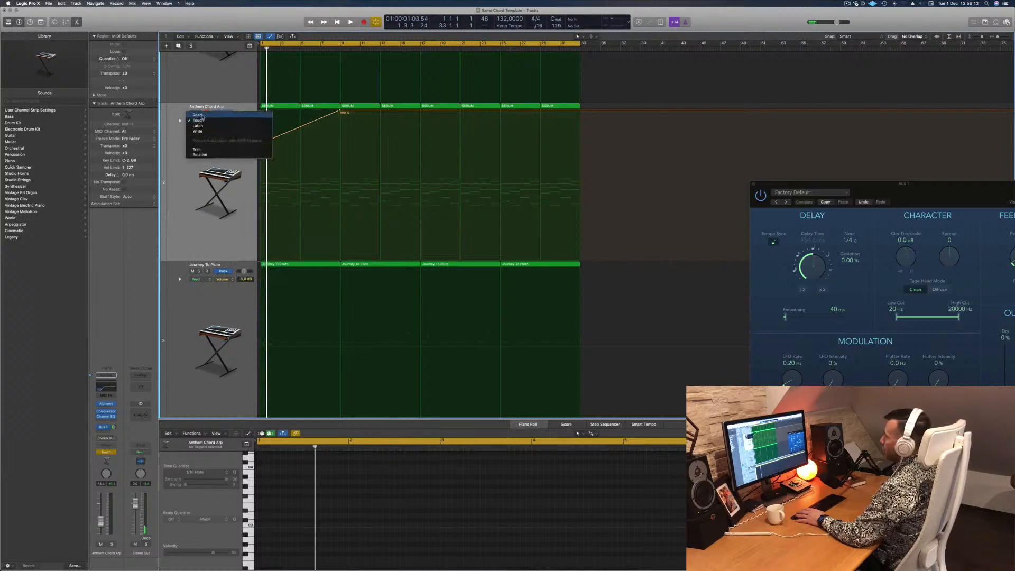
pyautogui.click(198, 114)
pyautogui.press('space')
pyautogui.press('space')
pyautogui.press('space')
pyautogui.moveTo(260, 144); pyautogui.dragTo(260, 129)
pyautogui.press('space')
pyautogui.press('space')
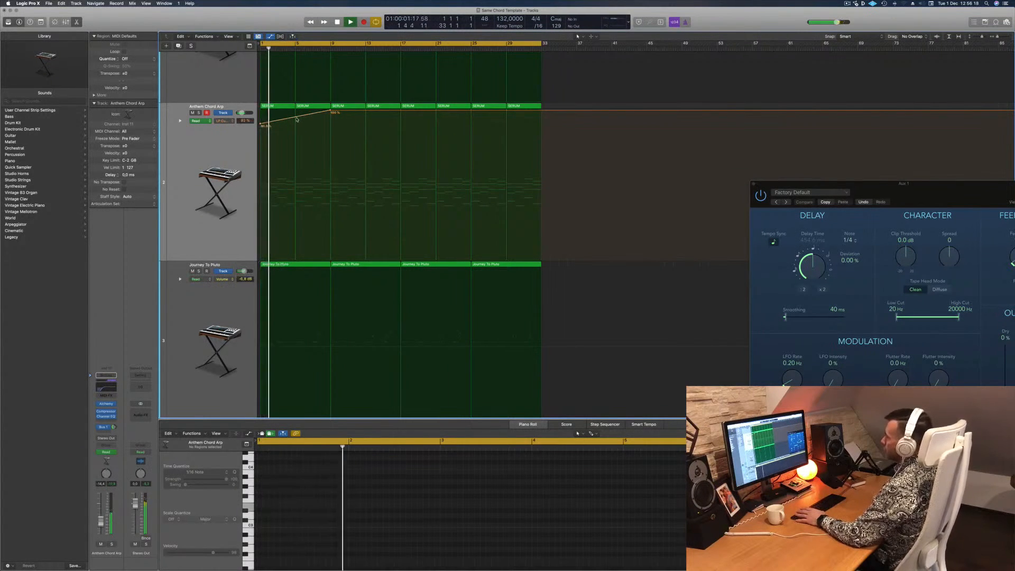
# Try an LP Cutoff dip at bar 5 during playback, reset the curve to a flat 100% and replay from the start.
pyautogui.moveTo(295, 125); pyautogui.dragTo(296, 132)
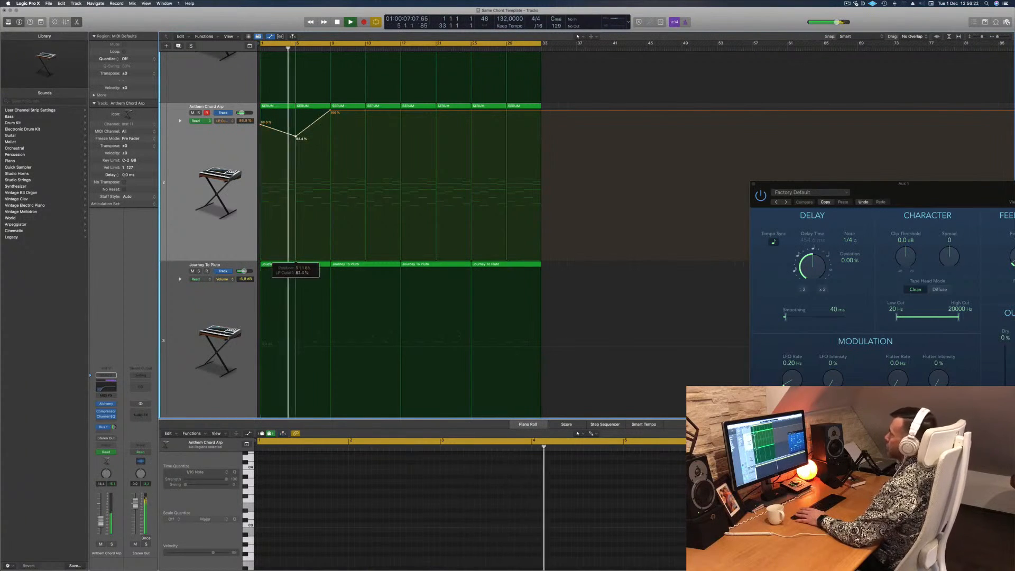
pyautogui.scroll(-4, 296, 136)
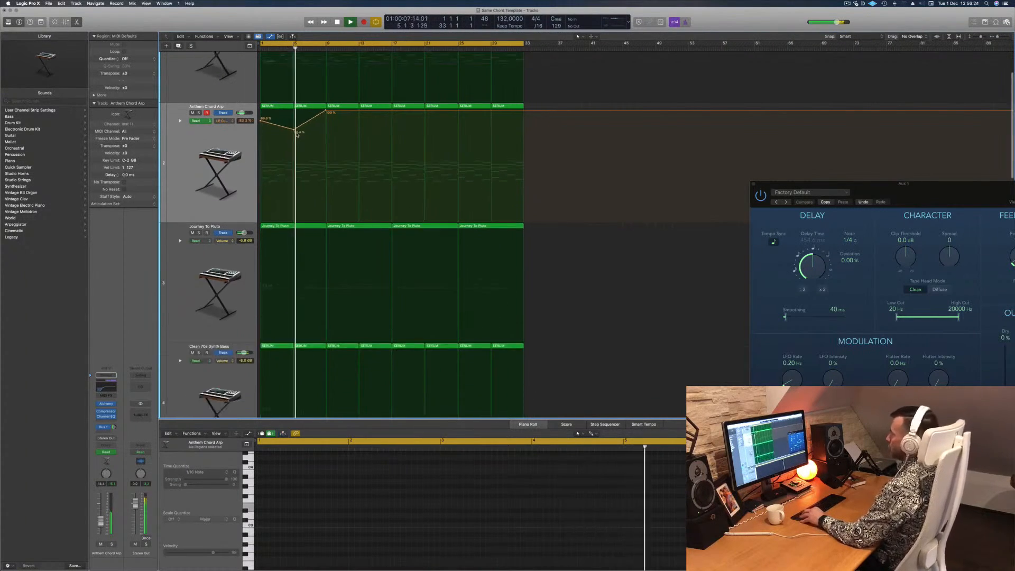
pyautogui.scroll(-6, 296, 135)
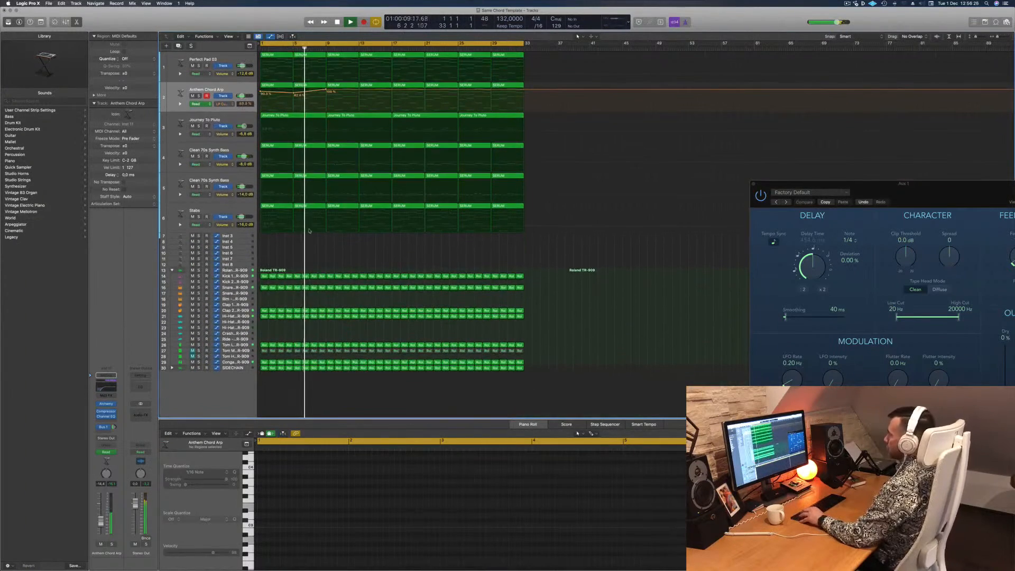
pyautogui.press('space')
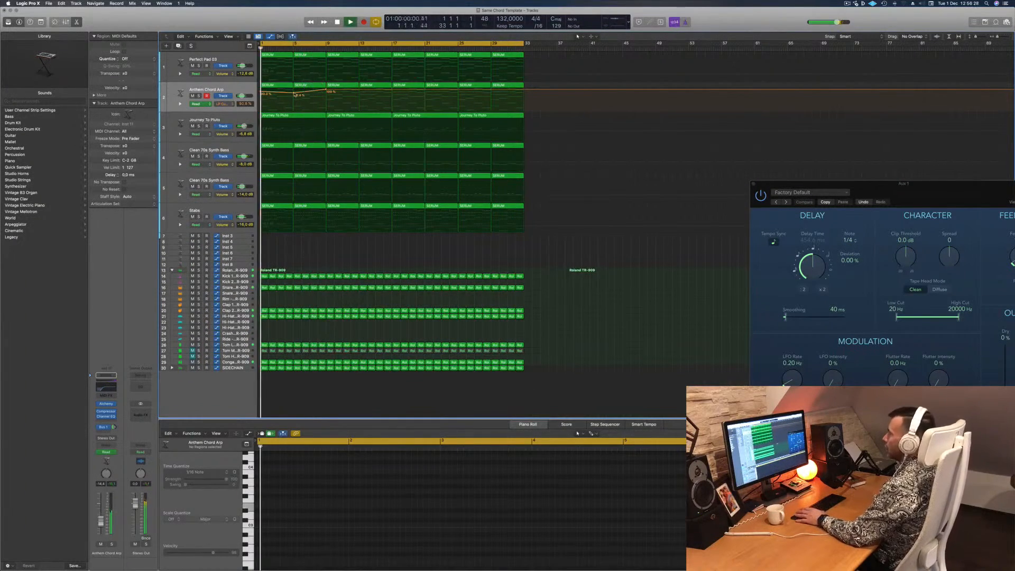
pyautogui.press('Return')
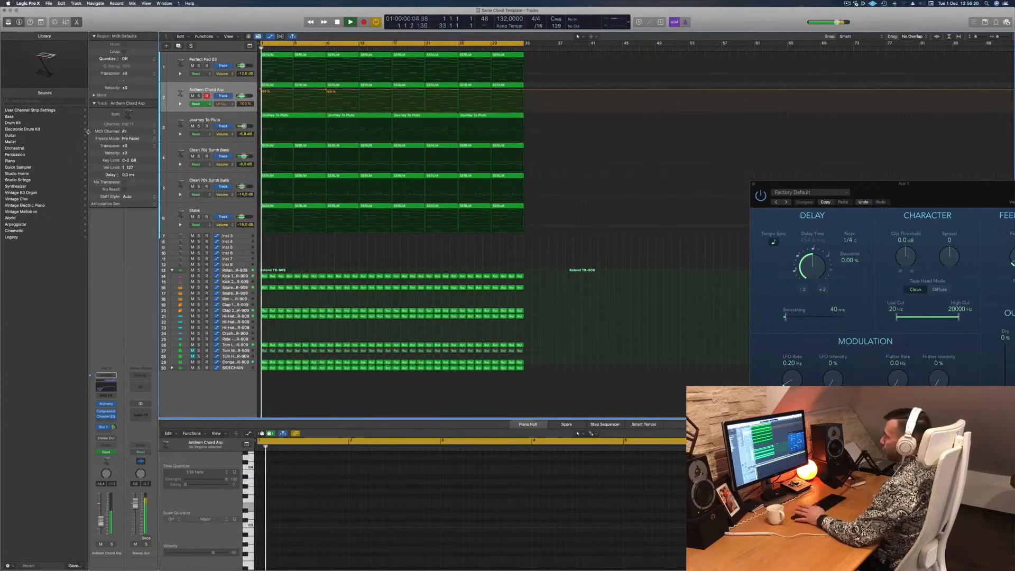
pyautogui.press('Return')
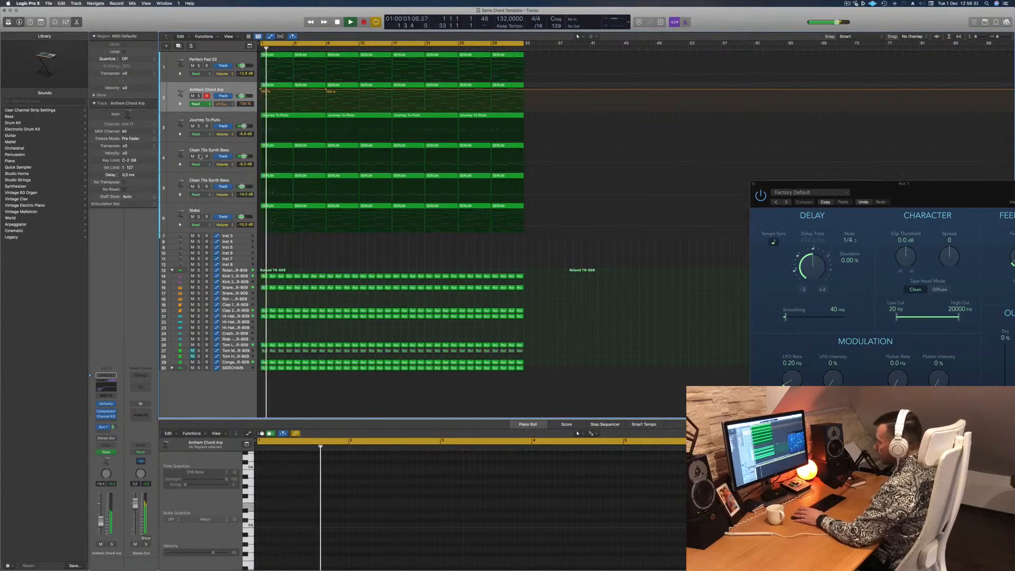
# Briefly solo the first Clean 70s Synth Bass and the Perfect Pad tracks during playback, replaying from the start.
pyautogui.click(199, 157)
pyautogui.click(200, 156)
pyautogui.press('Return')
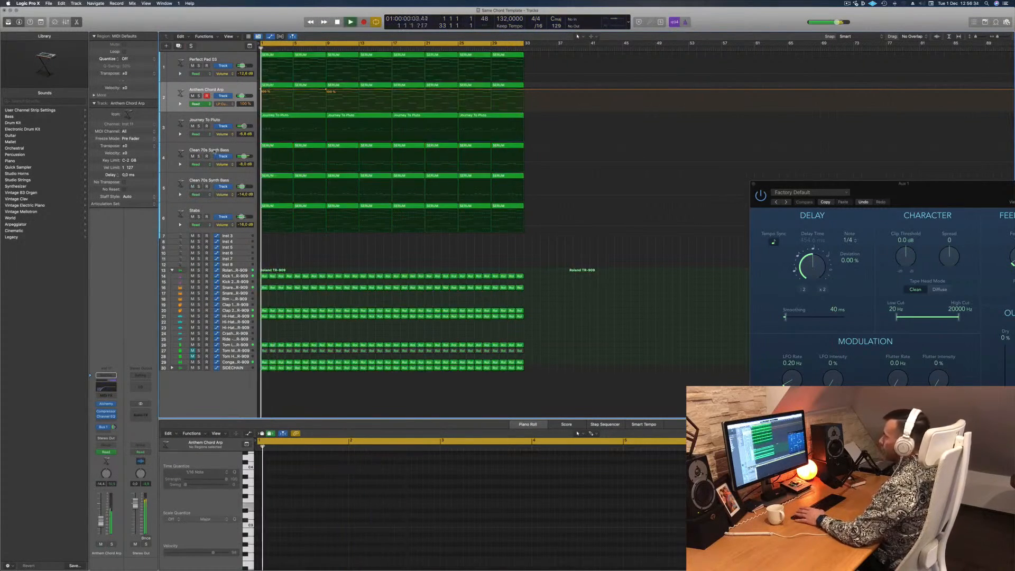
pyautogui.click(199, 66)
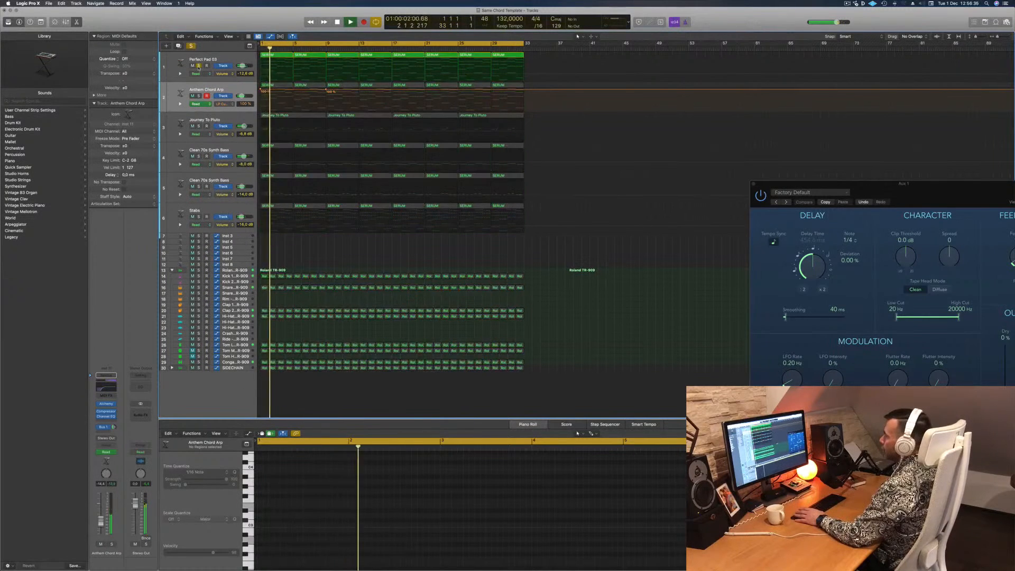
pyautogui.click(198, 66)
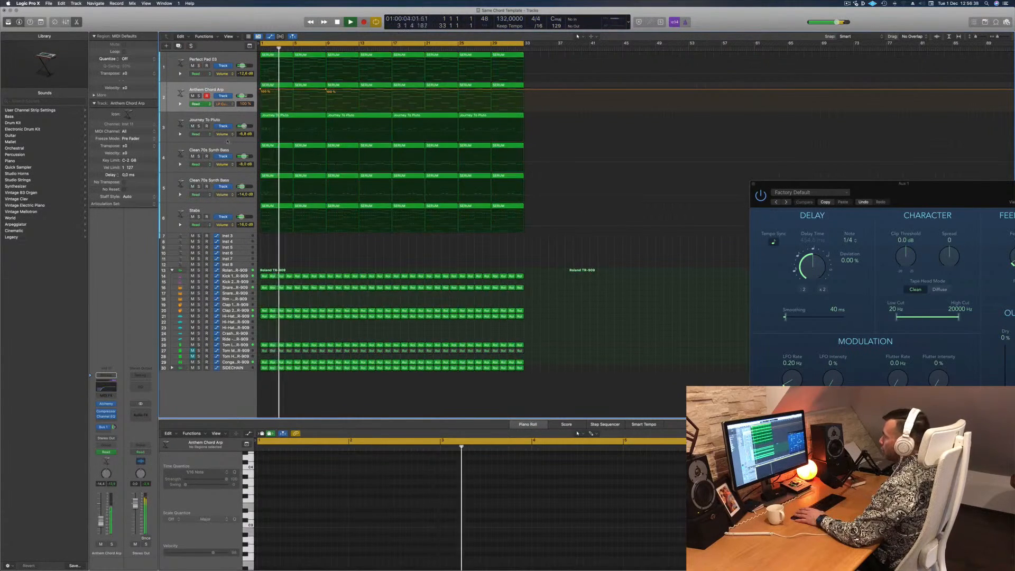
pyautogui.press('Return')
# Select the first Clean 70s Synth Bass and Stabs tracks, mute and unmute Stabs to compare, and replay from the start.
pyautogui.click(217, 153)
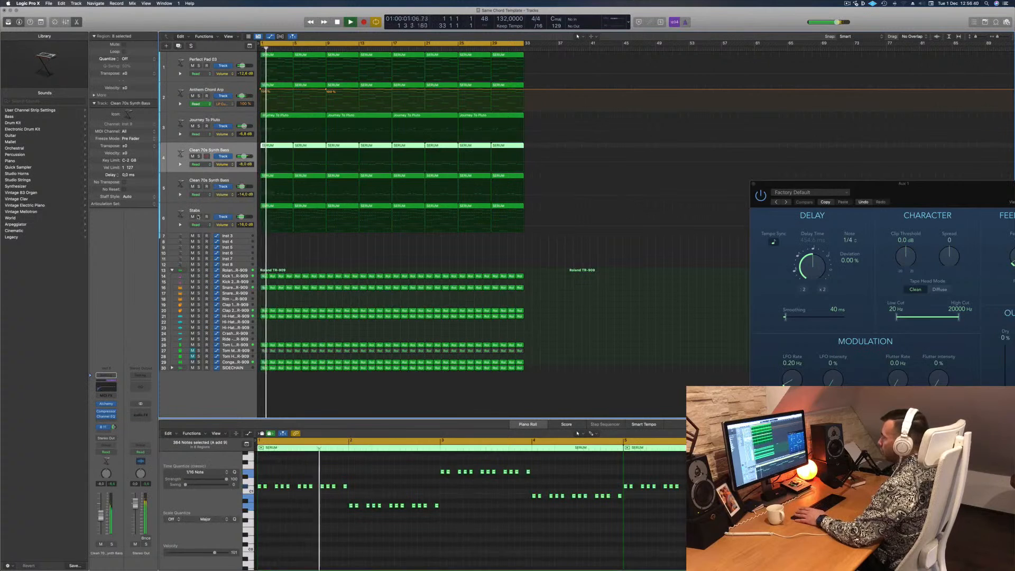
pyautogui.click(221, 208)
pyautogui.click(193, 216)
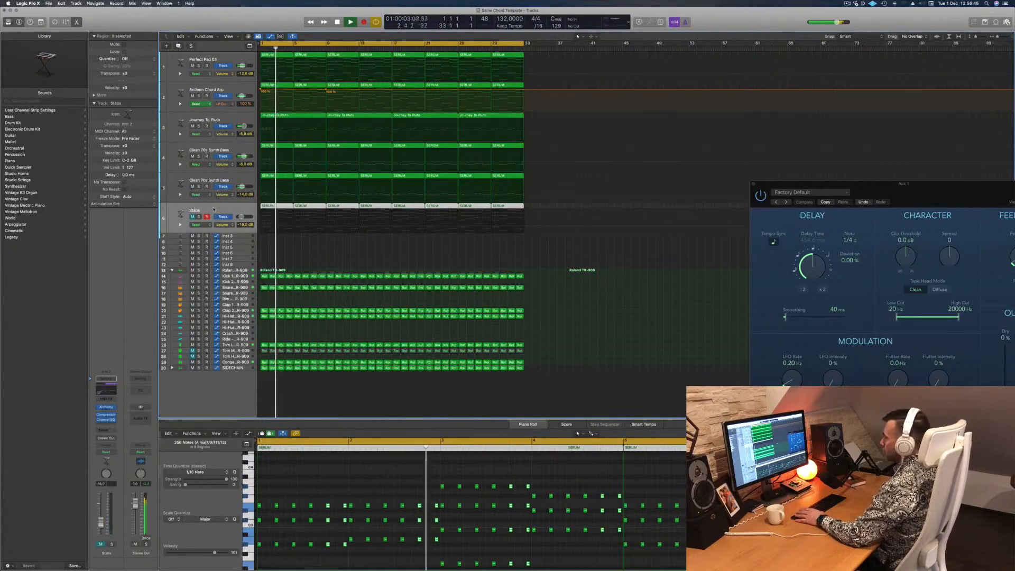
pyautogui.click(192, 216)
pyautogui.press('Return')
# Solo Stabs together with Journey To Pluto, clear all solos and replay the full mix from the start.
pyautogui.click(198, 217)
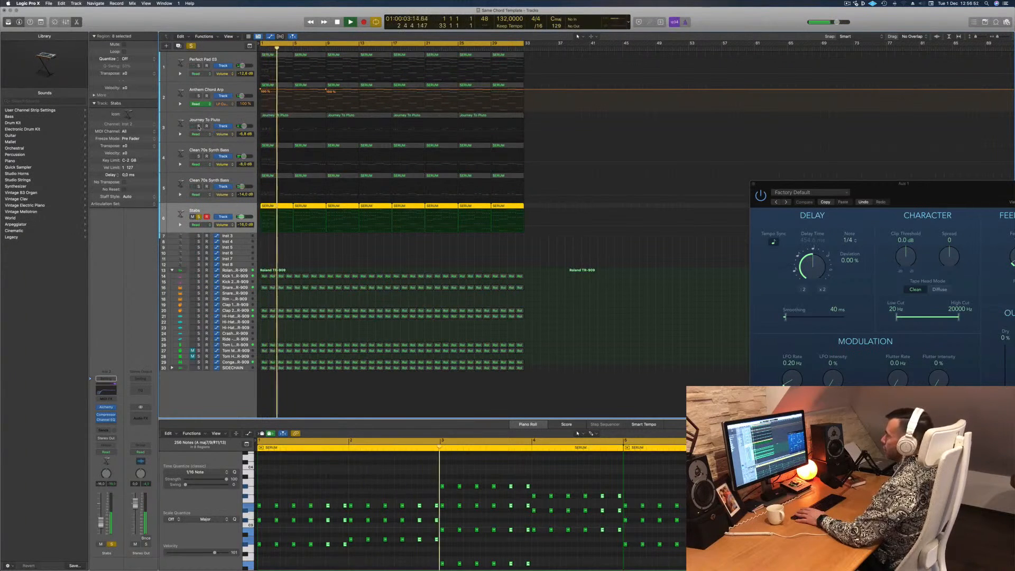
pyautogui.click(199, 126)
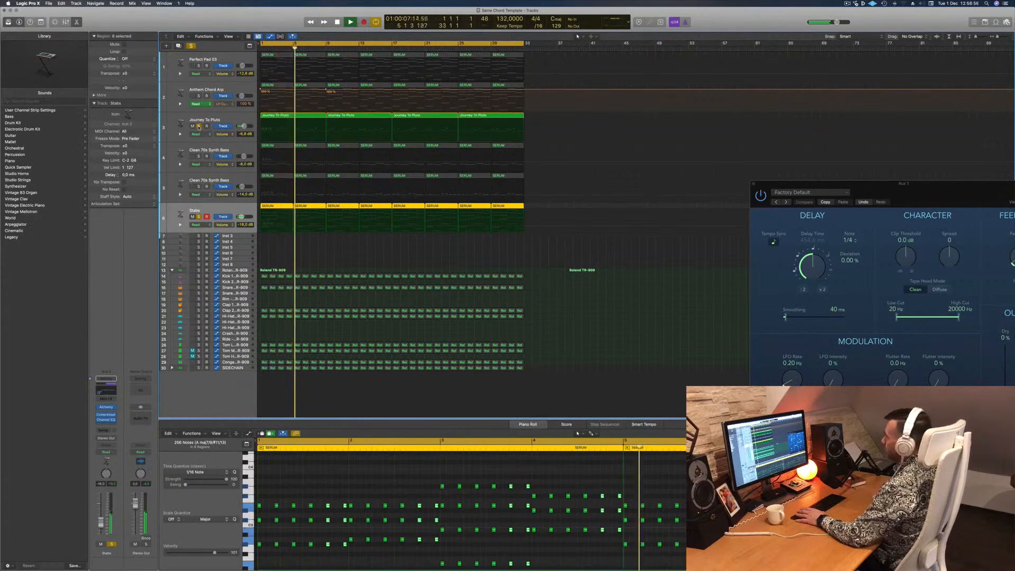
pyautogui.click(191, 46)
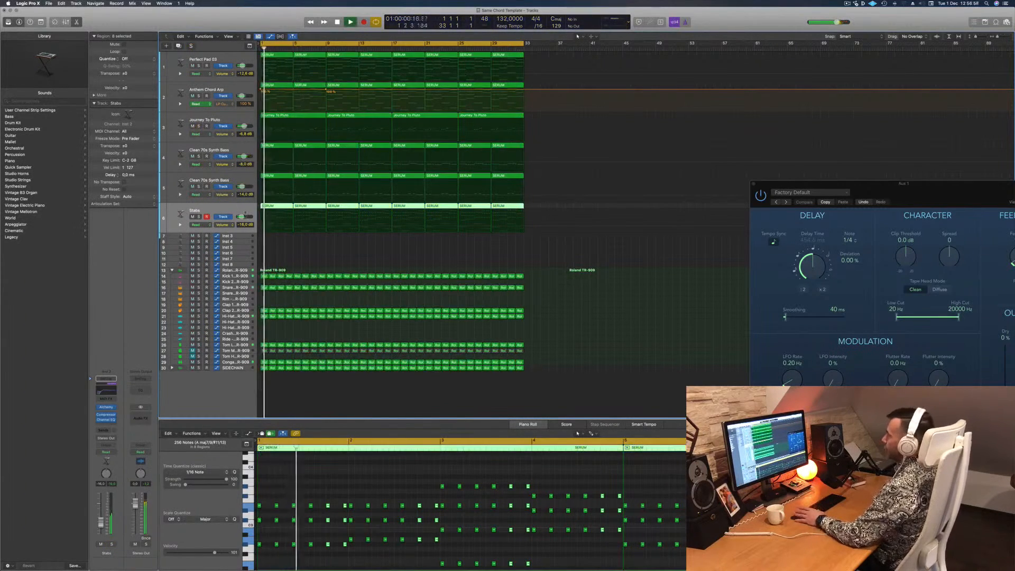
pyautogui.press('Return')
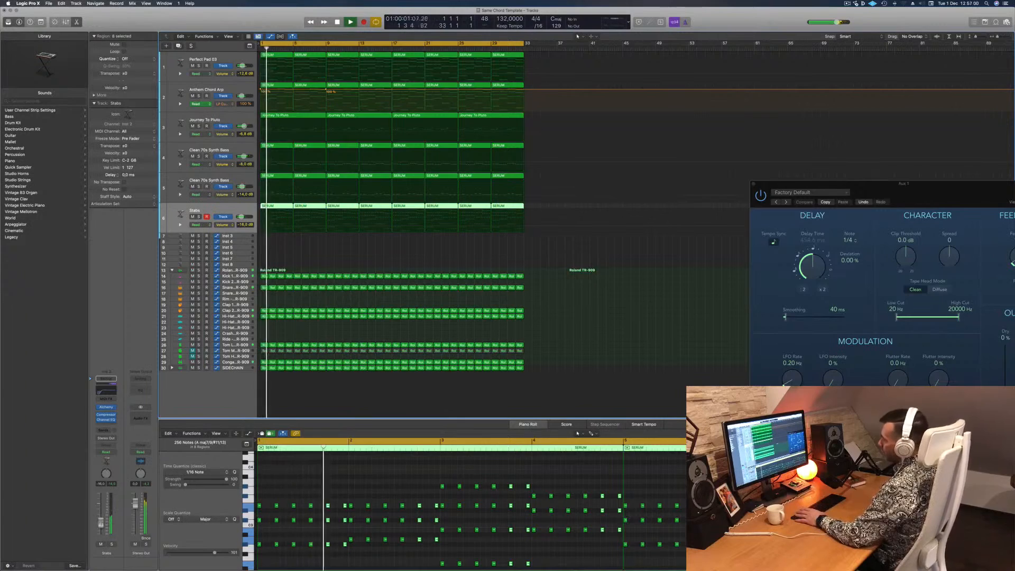